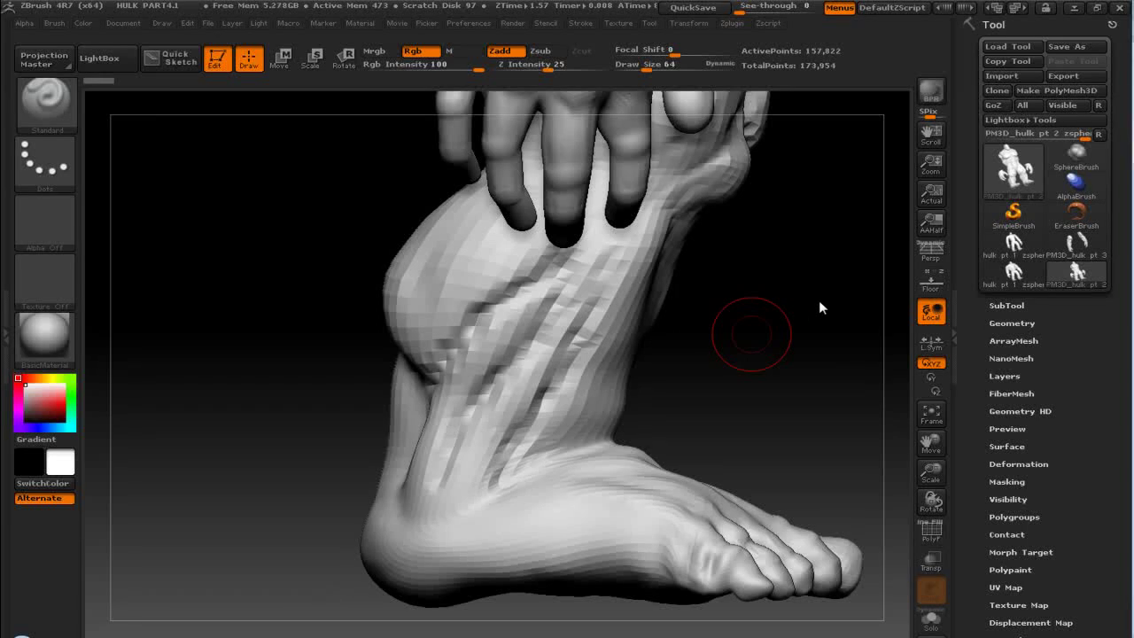
Turn the Hulk to a front view and Solo the head subtool so it stands alone.
{"action": "left_click_drag", "start_coordinate": [769, 257], "coordinate": [560, 394]}
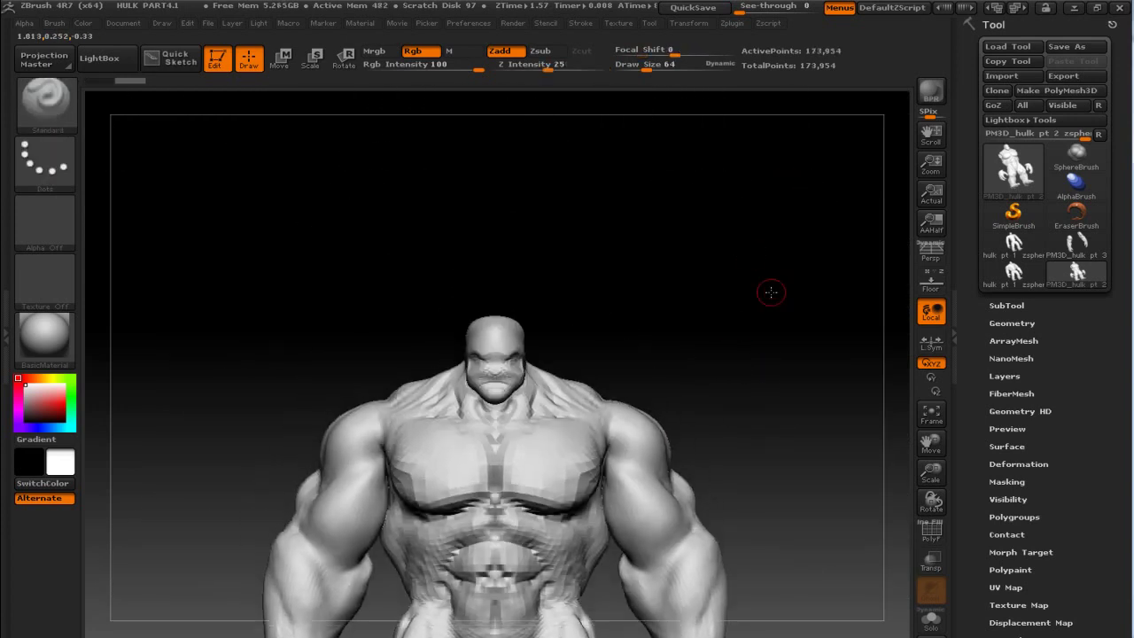
{"action": "left_click", "coordinate": [492, 244], "text": "ctrl+shift"}
{"action": "mouse_move", "coordinate": [744, 283]}
{"action": "left_mouse_down"}
{"action": "mouse_move", "coordinate": [709, 302]}
{"action": "mouse_move", "coordinate": [722, 466]}
{"action": "left_mouse_up"}
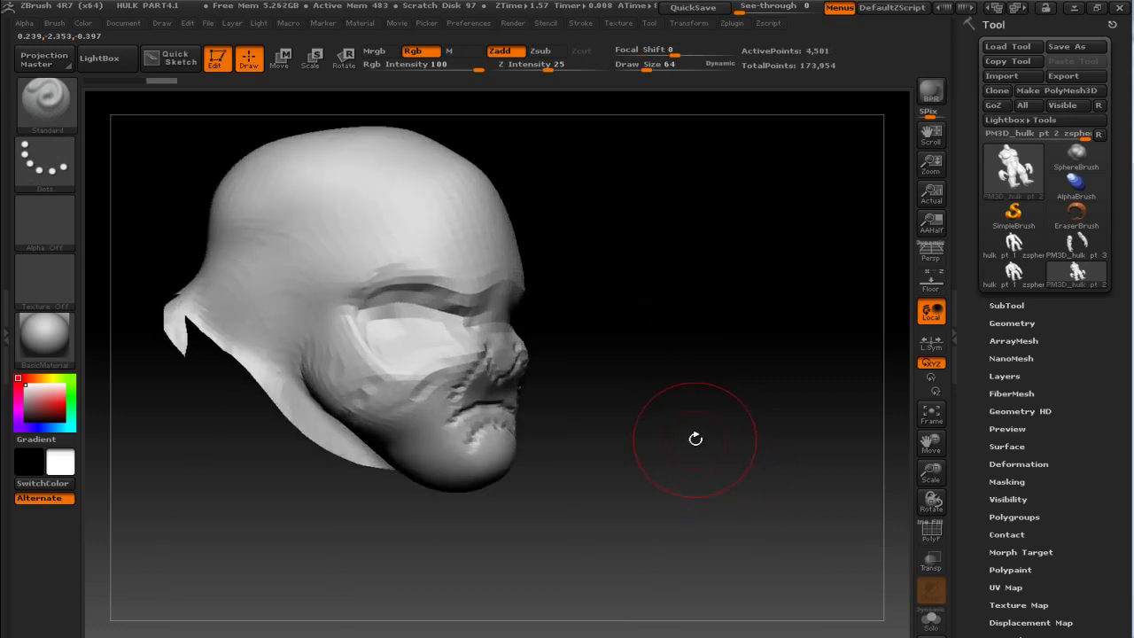
Switch via the hulk folder to the face sculpting.pptx presentation in PowerPoint.
{"action": "key", "text": "alt+Tab"}
{"action": "left_click", "coordinate": [425, 308]}
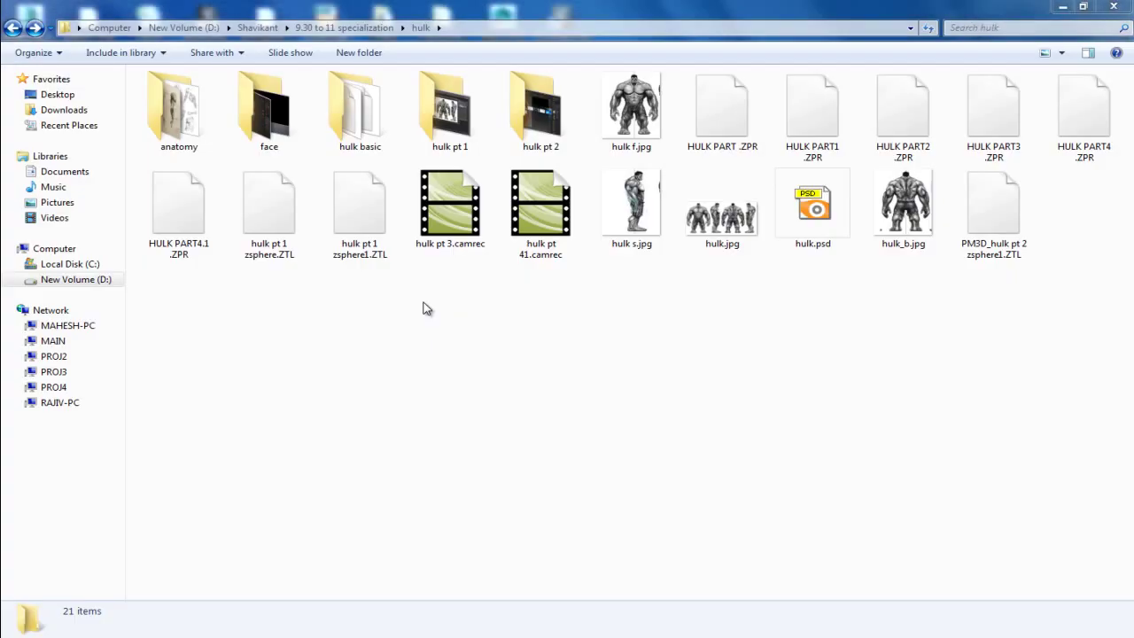
{"action": "key", "text": "alt+Tab"}
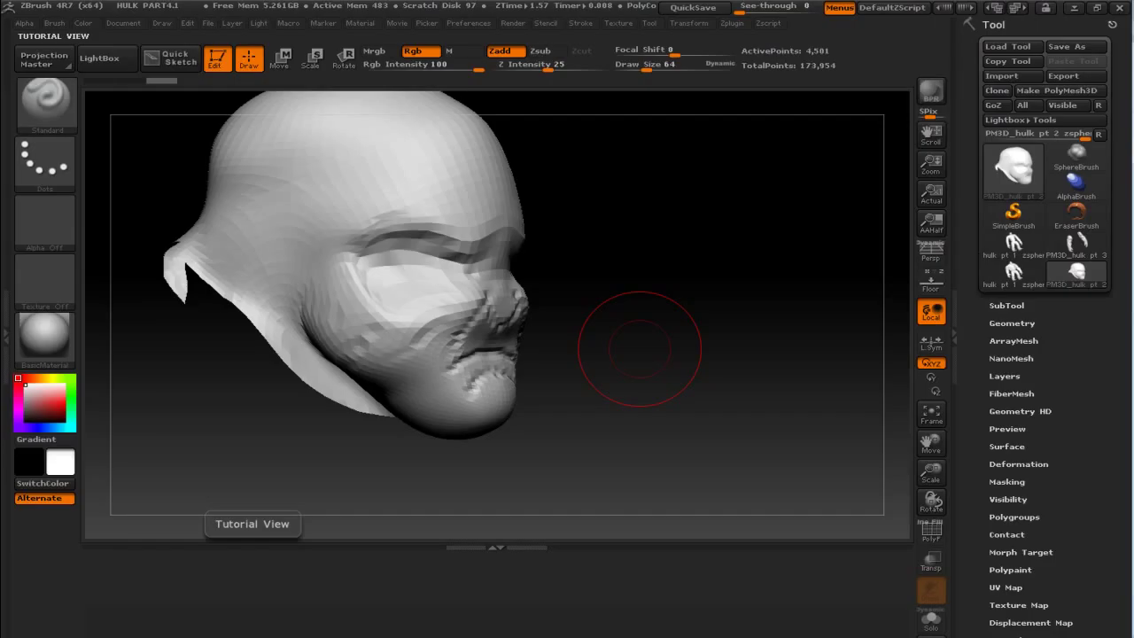
{"action": "key", "text": "alt+Tab"}
{"action": "left_click", "coordinate": [588, 308]}
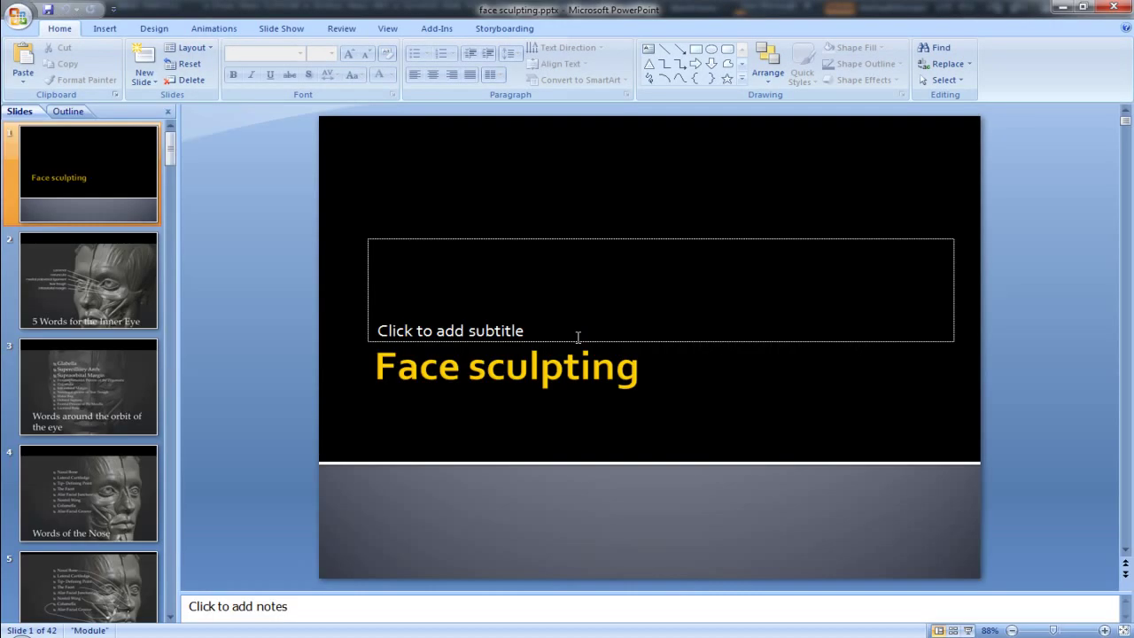
Run the slide show through the eye orbit and nose slides to the skull references.
{"action": "key", "text": "F5"}
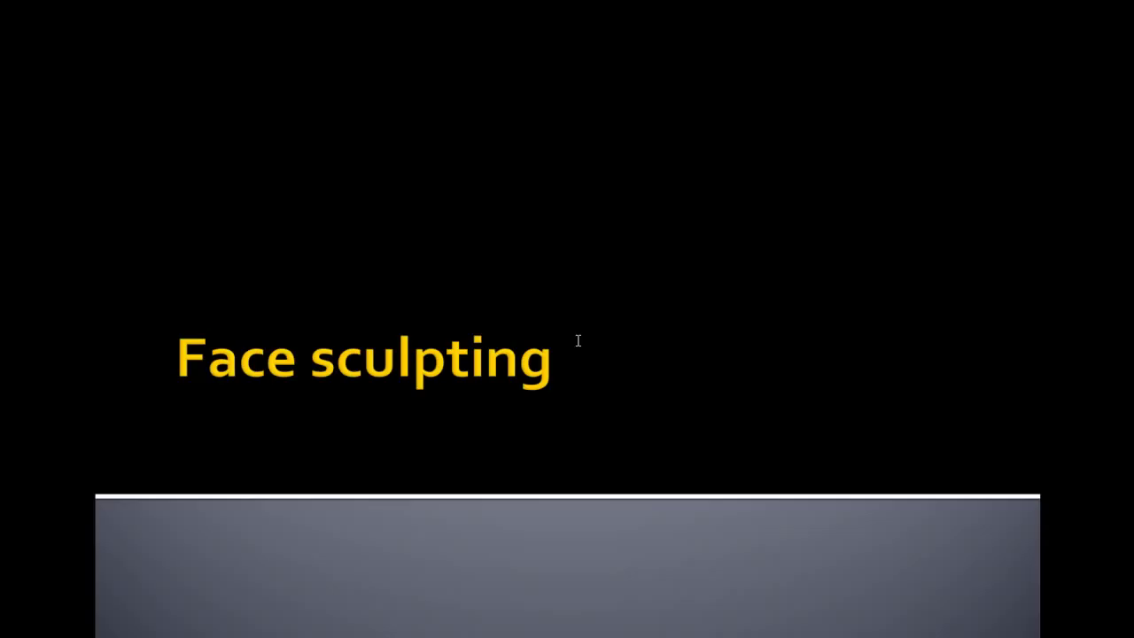
{"action": "left_click", "coordinate": [577, 340]}
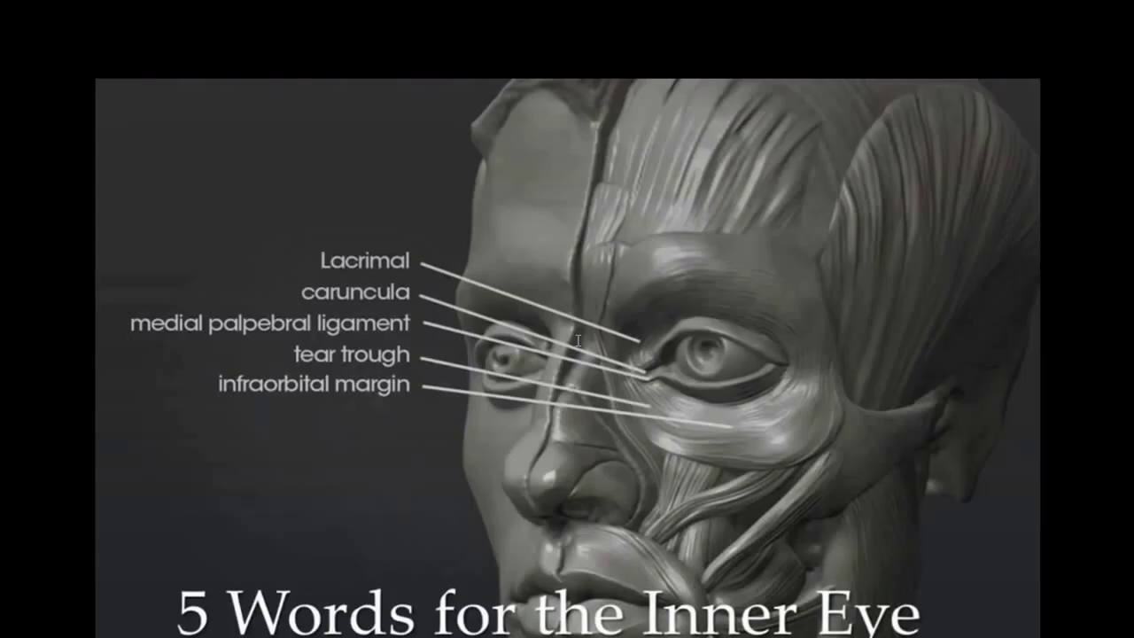
{"action": "left_click", "coordinate": [577, 340]}
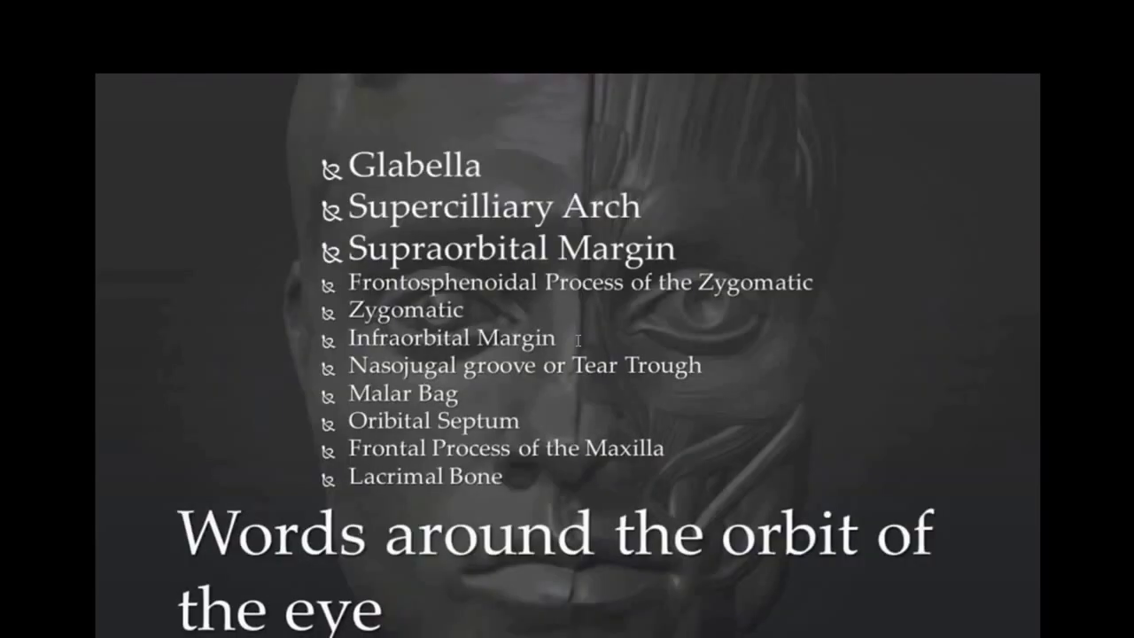
{"action": "left_click", "coordinate": [578, 340]}
{"action": "left_click", "coordinate": [577, 340]}
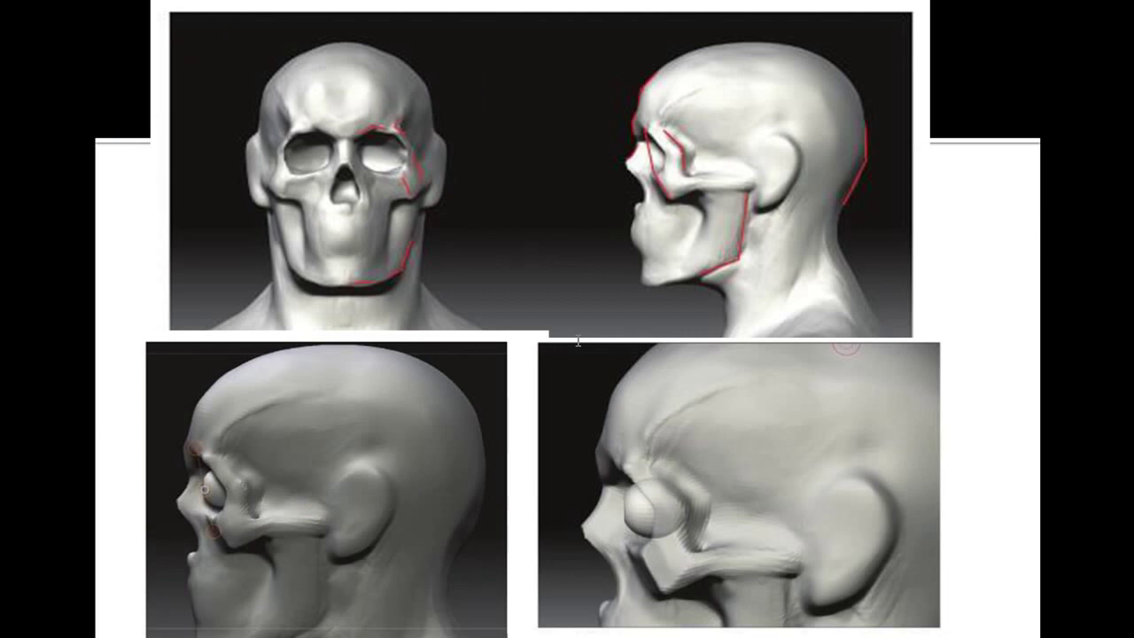
{"action": "key", "text": "alt+Tab"}
{"action": "key", "text": "alt+Tab"}
Frame the head front-on, zoom in, and switch to a small ClayBuildup brush.
{"action": "mouse_move", "coordinate": [697, 379]}
{"action": "left_mouse_down", "text": "shift"}
{"action": "mouse_move", "coordinate": [721, 387]}
{"action": "mouse_move", "coordinate": [764, 373]}
{"action": "left_mouse_up", "text": "shift"}
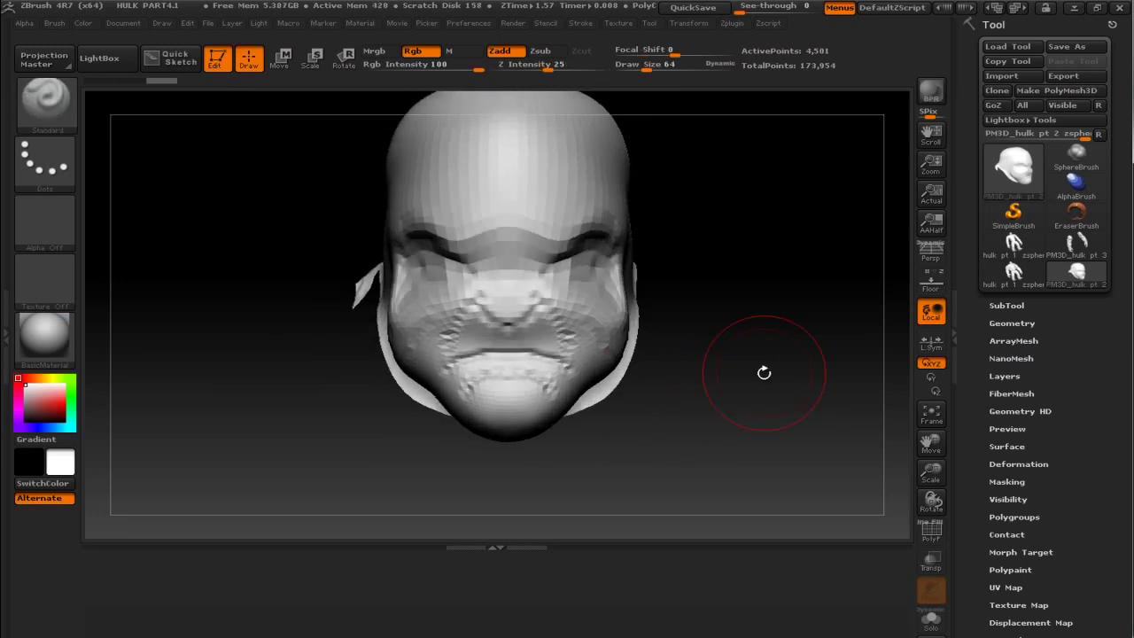
{"action": "mouse_move", "coordinate": [776, 350]}
{"action": "left_mouse_down", "text": "alt"}
{"action": "mouse_move", "coordinate": [800, 369]}
{"action": "mouse_move", "coordinate": [781, 357]}
{"action": "left_mouse_up", "text": "alt"}
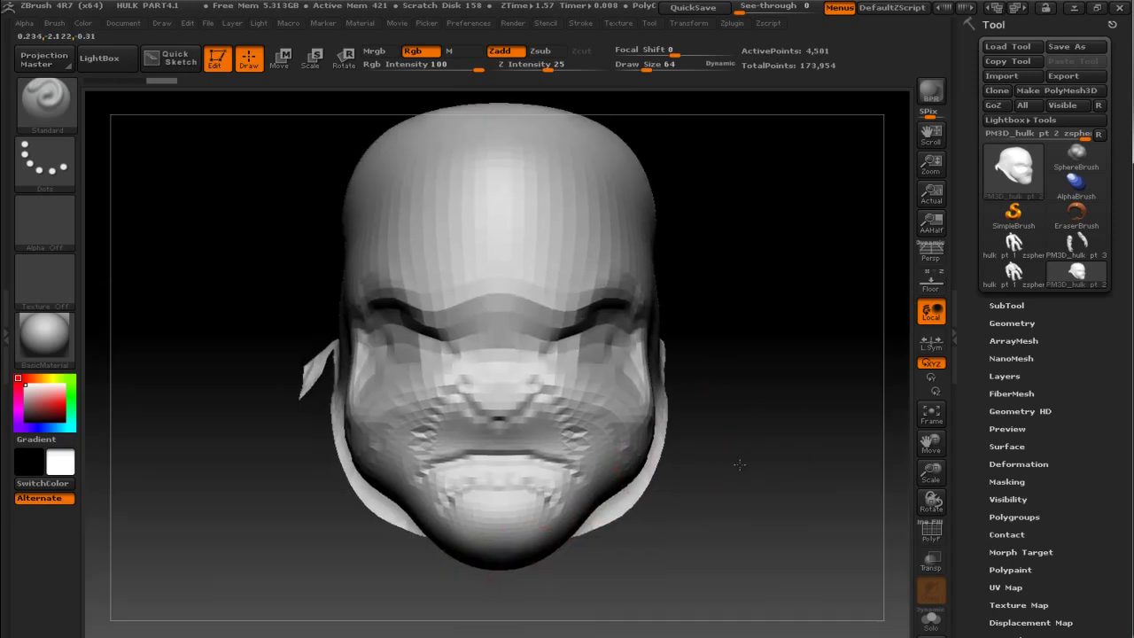
{"action": "left_click_drag", "start_coordinate": [508, 548], "coordinate": [599, 410], "text": "alt"}
{"action": "key", "text": "bracketleft"}
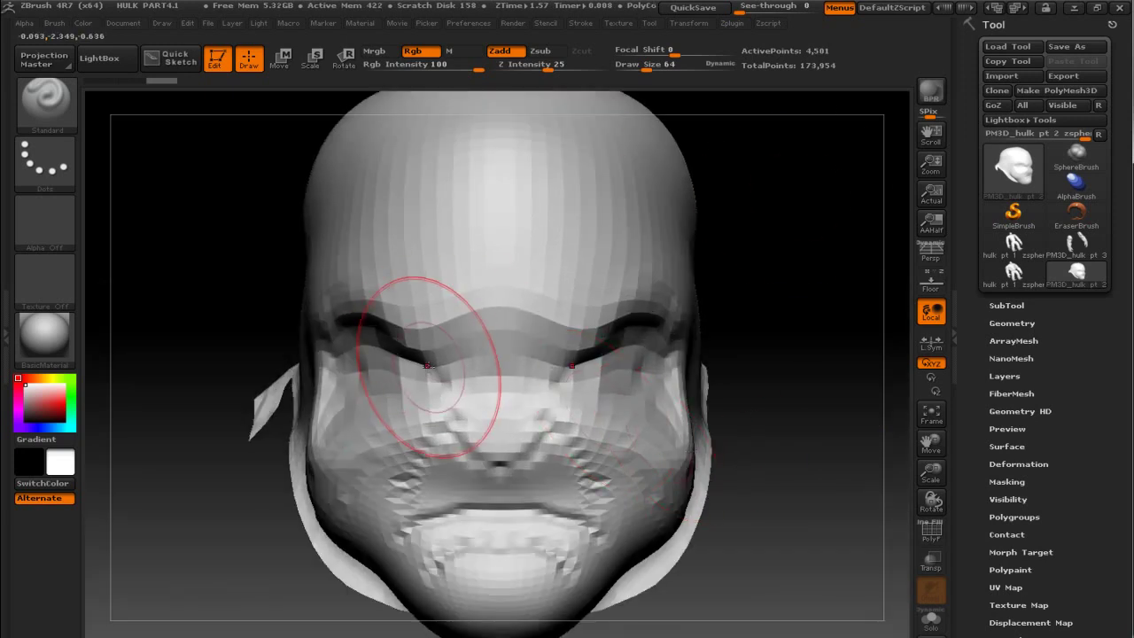
{"action": "key", "text": "bracketleft"}
{"action": "key", "text": "bracketleft"}
{"action": "key", "text": "bracketleft"}
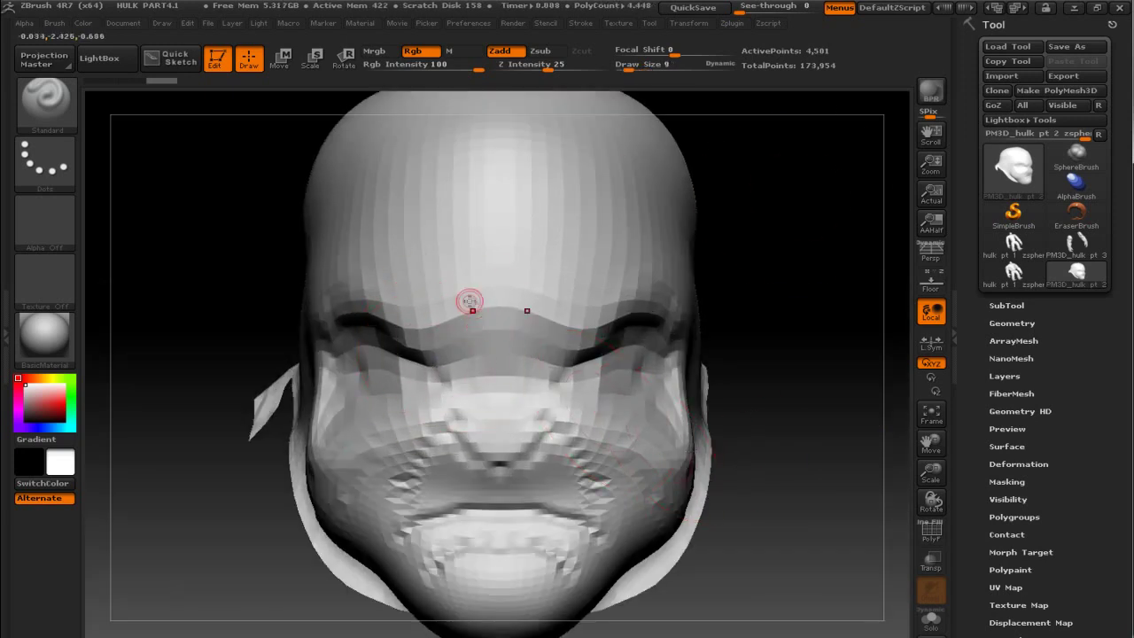
{"action": "left_click", "coordinate": [56, 112]}
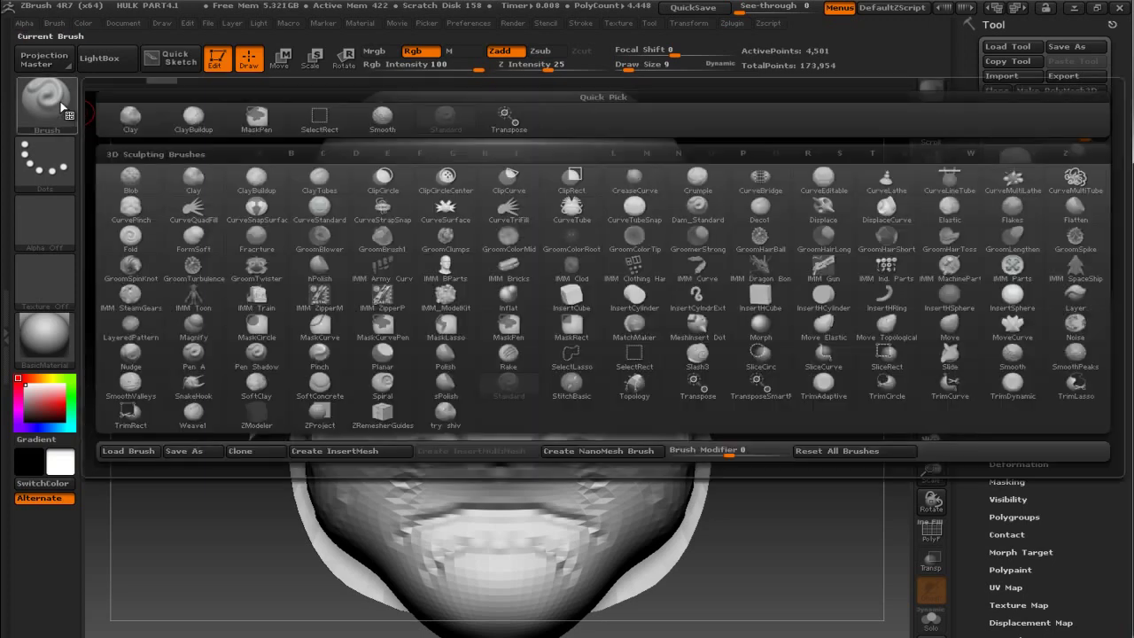
{"action": "left_click", "coordinate": [196, 117]}
{"action": "key", "text": "bracketright"}
Build a ridge down the nose bridge and shape the brows and eye sockets.
{"action": "left_click_drag", "start_coordinate": [509, 341], "coordinate": [487, 418]}
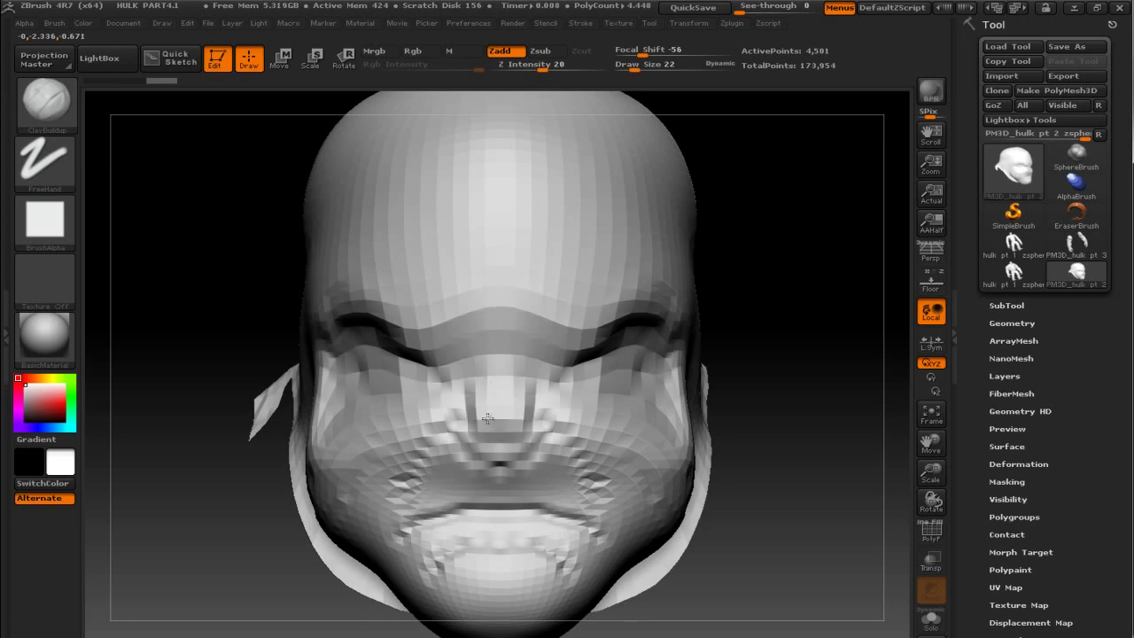
{"action": "left_click_drag", "start_coordinate": [501, 344], "coordinate": [498, 416]}
{"action": "left_click_drag", "start_coordinate": [389, 361], "coordinate": [371, 361]}
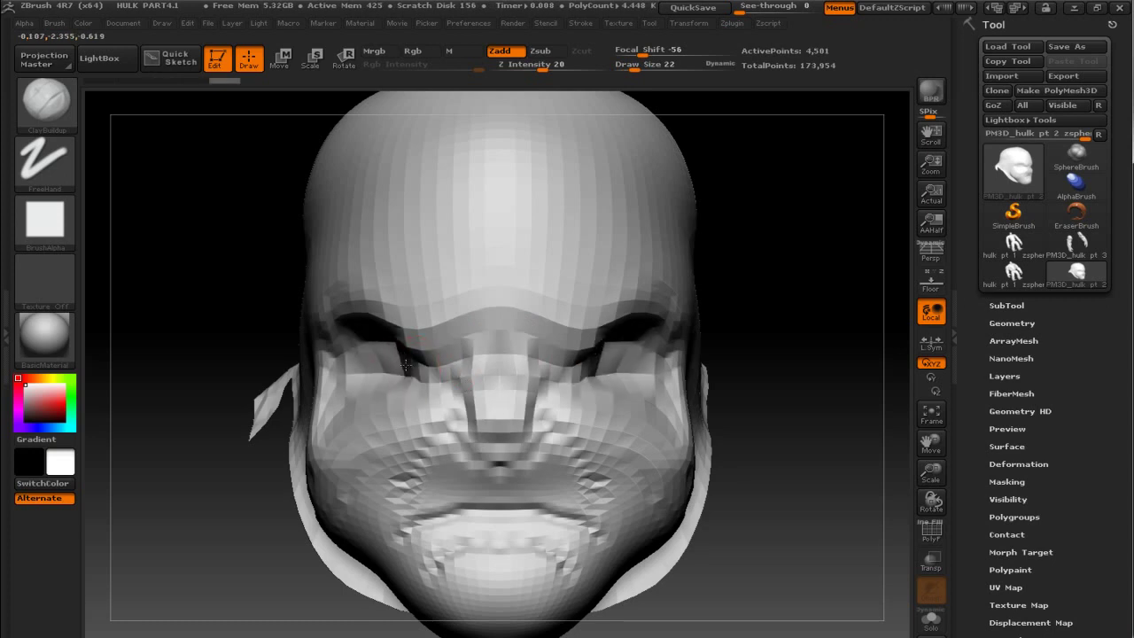
{"action": "mouse_move", "coordinate": [735, 352]}
{"action": "left_mouse_down"}
{"action": "mouse_move", "coordinate": [802, 379]}
{"action": "mouse_move", "coordinate": [835, 337]}
{"action": "left_mouse_up"}
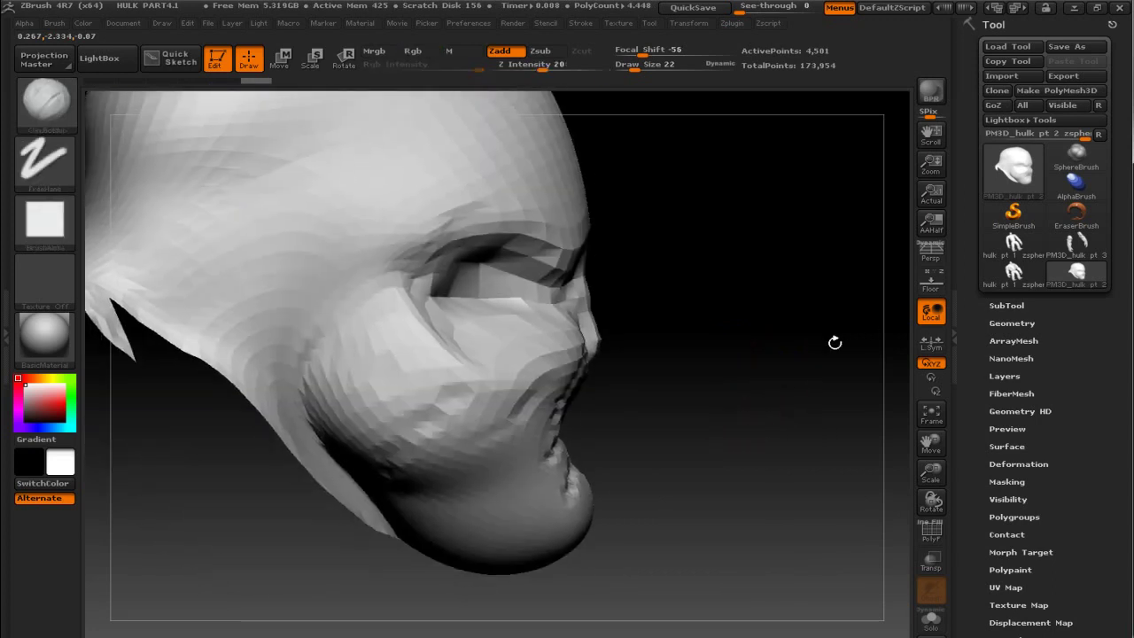
With the Move brush, pull the mouth corner into a cheek fold and push in the nose and upper lip.
{"action": "key", "text": "b"}
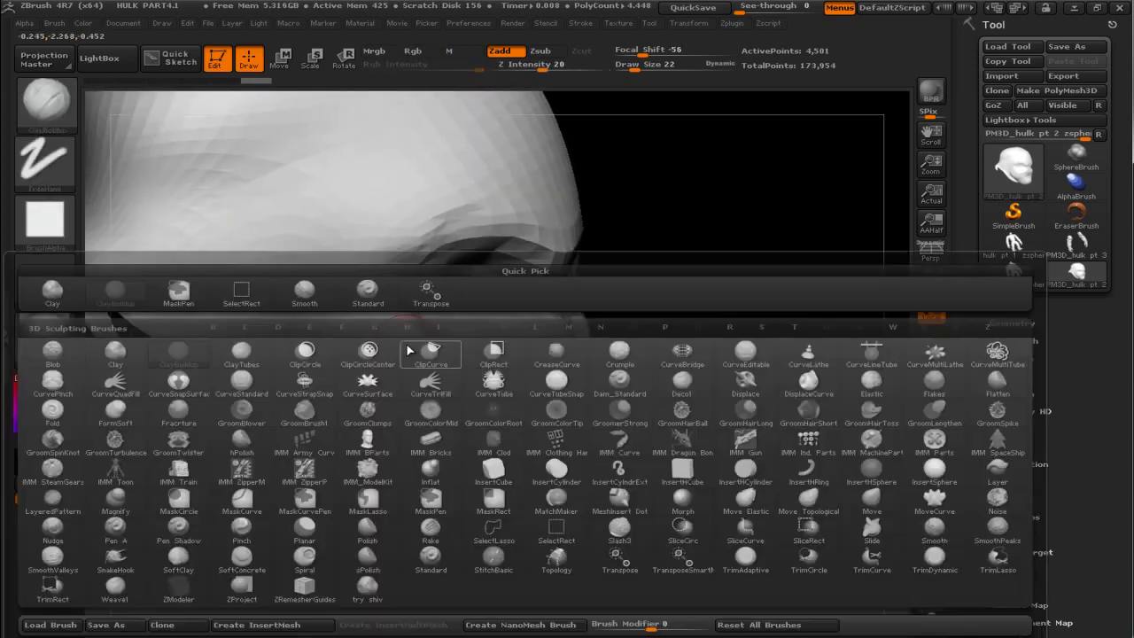
{"action": "key", "text": "m"}
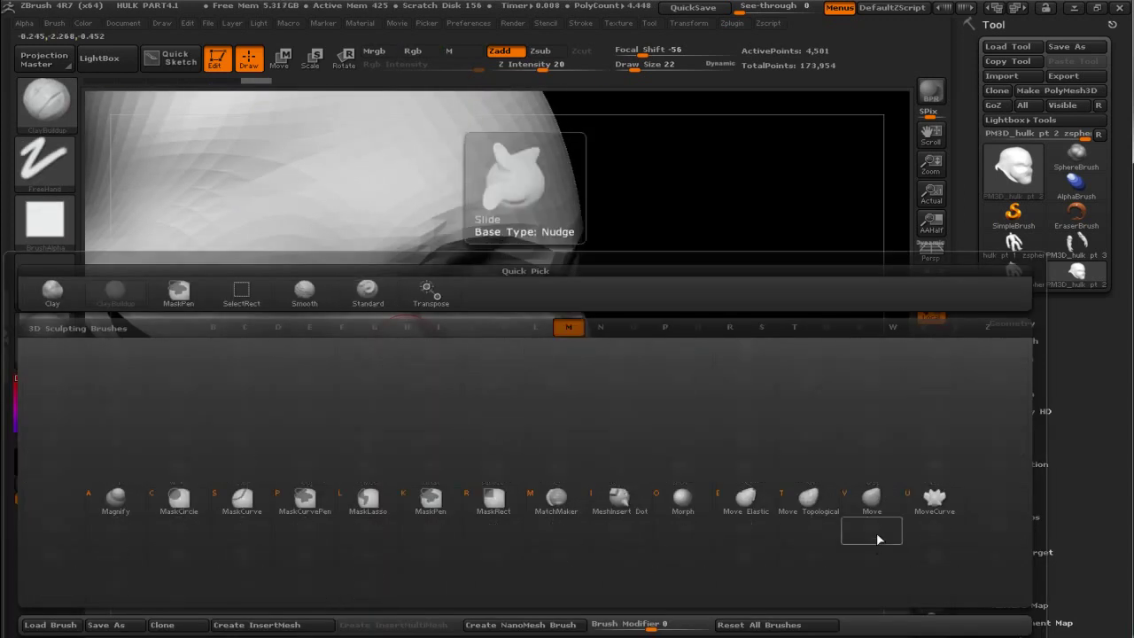
{"action": "key", "text": "v"}
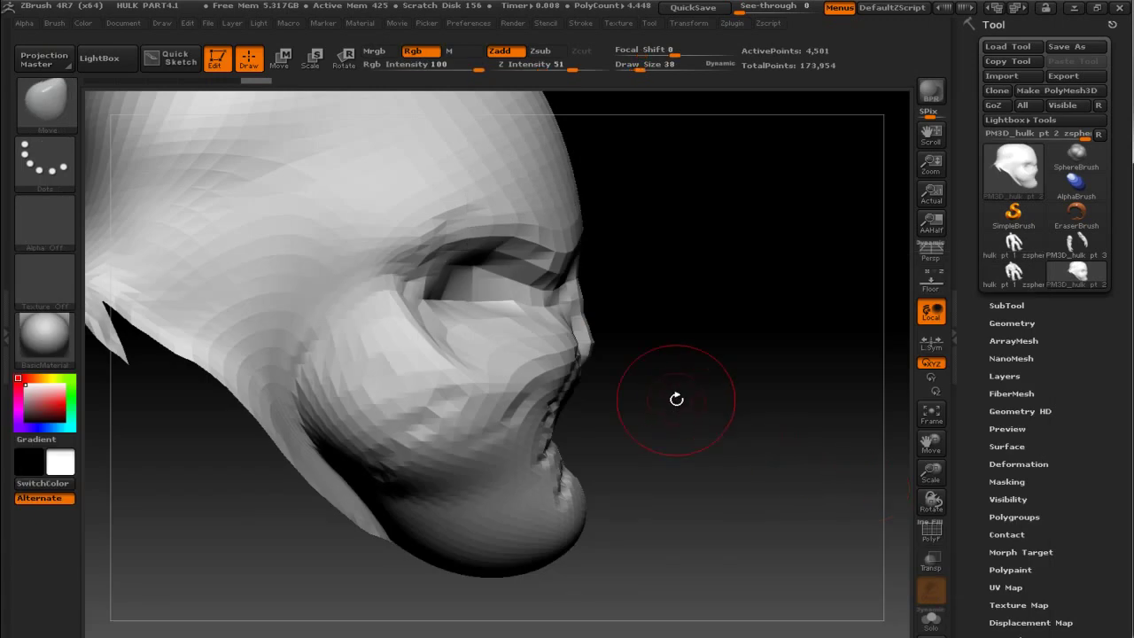
{"action": "mouse_move", "coordinate": [537, 428]}
{"action": "left_mouse_down"}
{"action": "mouse_move", "coordinate": [442, 392]}
{"action": "mouse_move", "coordinate": [390, 417]}
{"action": "mouse_move", "coordinate": [341, 469]}
{"action": "left_mouse_up"}
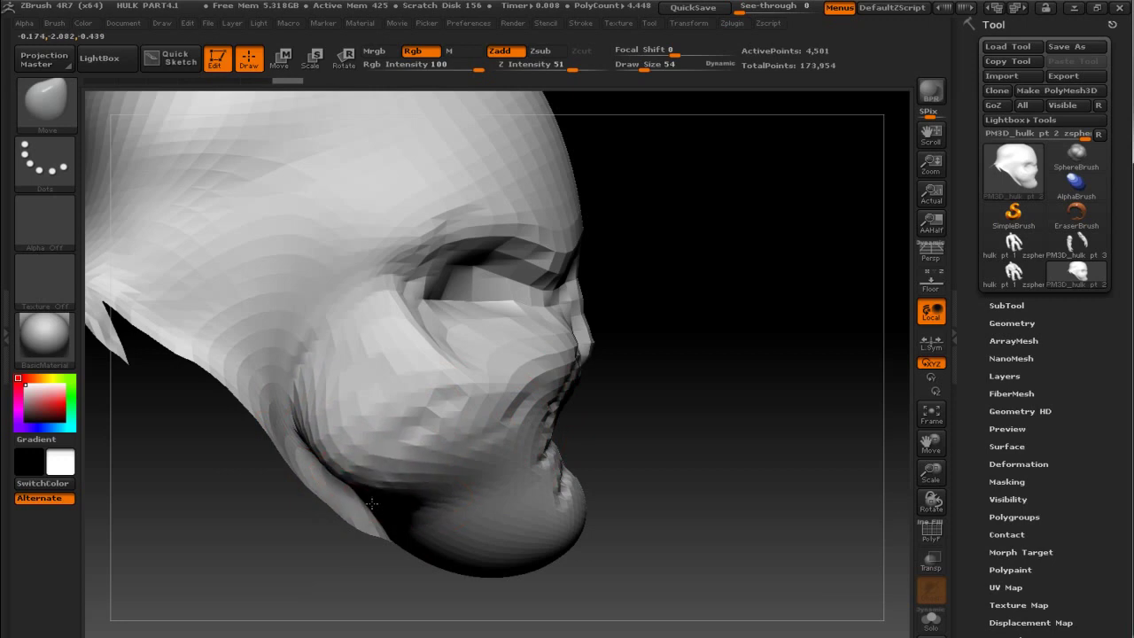
{"action": "mouse_move", "coordinate": [890, 389]}
{"action": "left_mouse_down"}
{"action": "mouse_move", "coordinate": [854, 396]}
{"action": "mouse_move", "coordinate": [850, 431]}
{"action": "mouse_move", "coordinate": [779, 389]}
{"action": "left_mouse_up"}
{"action": "mouse_move", "coordinate": [558, 354]}
{"action": "left_mouse_down"}
{"action": "mouse_move", "coordinate": [500, 354]}
{"action": "mouse_move", "coordinate": [498, 372]}
{"action": "mouse_move", "coordinate": [469, 380]}
{"action": "left_mouse_up"}
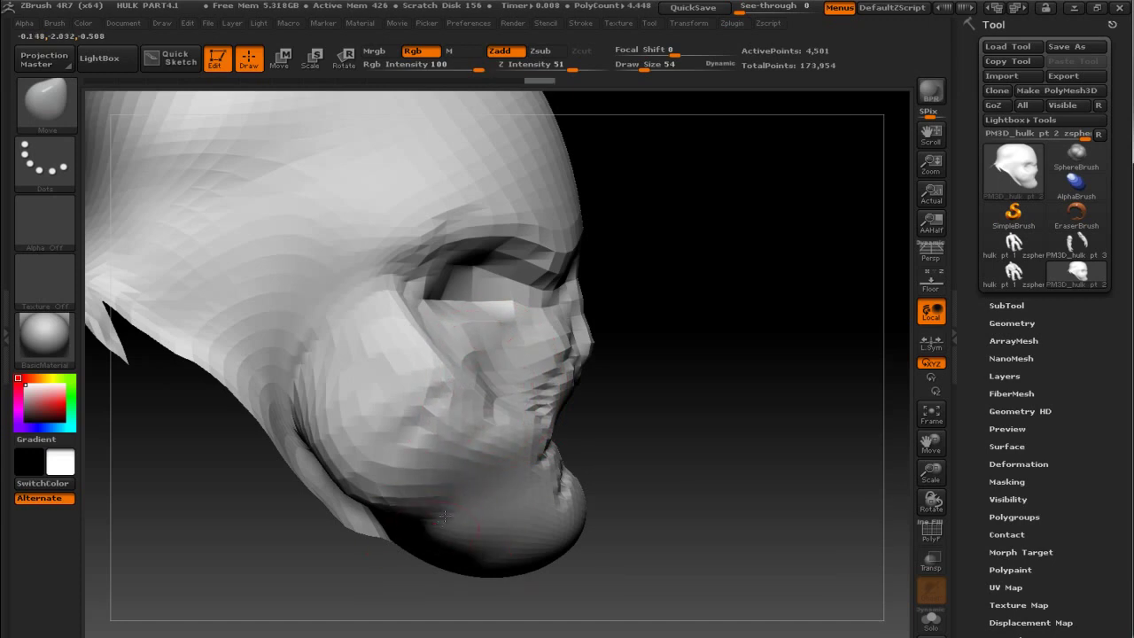
{"action": "mouse_move", "coordinate": [632, 468]}
{"action": "left_mouse_down"}
{"action": "mouse_move", "coordinate": [467, 337]}
{"action": "mouse_move", "coordinate": [405, 392]}
{"action": "mouse_move", "coordinate": [469, 354]}
{"action": "mouse_move", "coordinate": [404, 337]}
{"action": "left_mouse_up"}
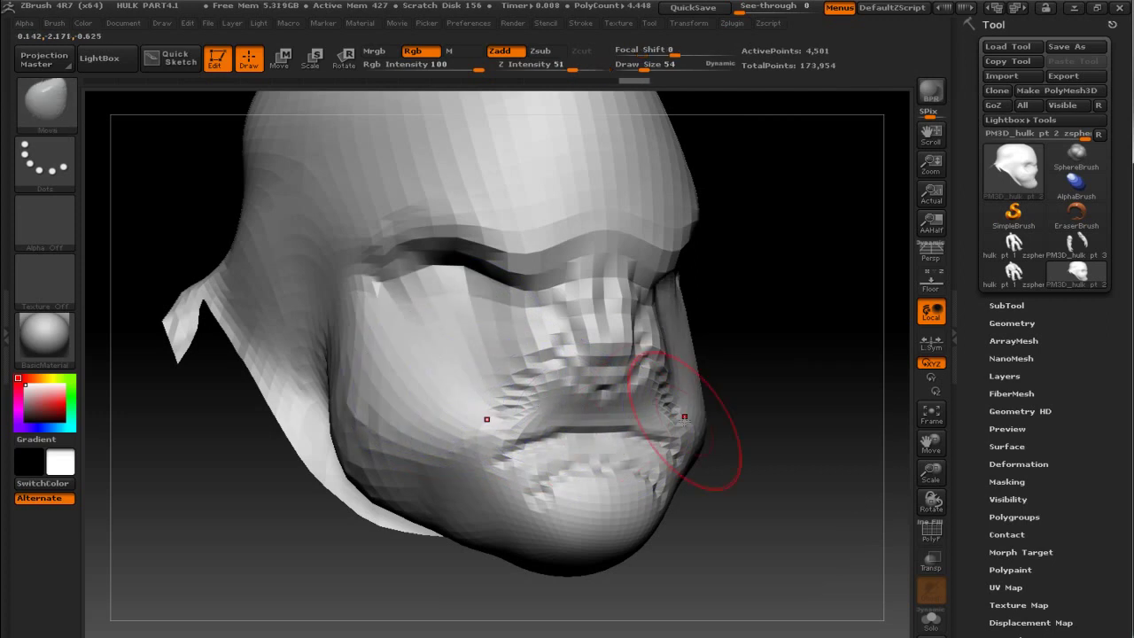
{"action": "left_click_drag", "start_coordinate": [872, 377], "coordinate": [853, 405]}
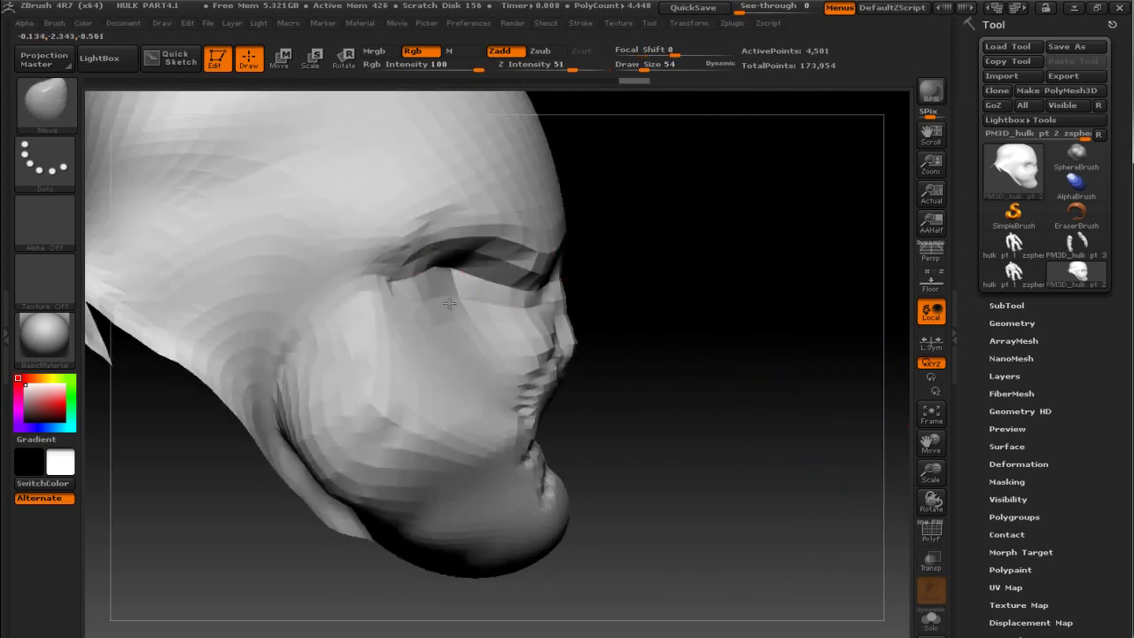
Shape the under-eye area and left cheek, deepen the eye sockets, and lengthen the nose bridge.
{"action": "left_click_drag", "start_coordinate": [453, 310], "coordinate": [482, 354]}
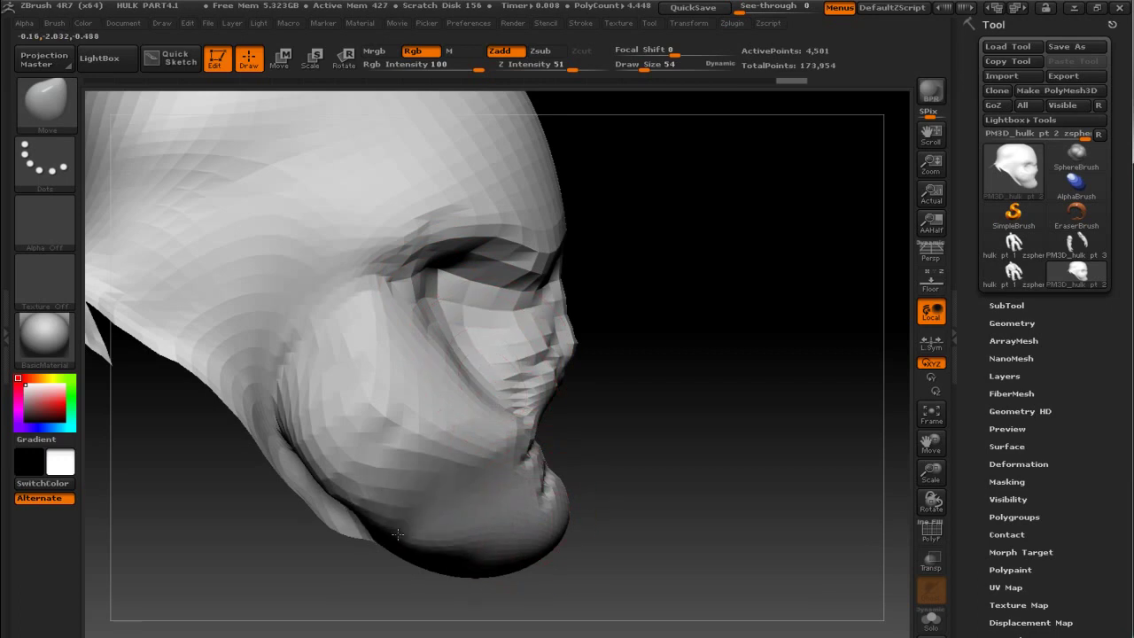
{"action": "left_click_drag", "start_coordinate": [673, 377], "coordinate": [686, 456]}
{"action": "mouse_move", "coordinate": [393, 367]}
{"action": "left_mouse_down"}
{"action": "mouse_move", "coordinate": [392, 354]}
{"action": "mouse_move", "coordinate": [399, 399]}
{"action": "left_mouse_up"}
{"action": "key", "text": "bracketleft"}
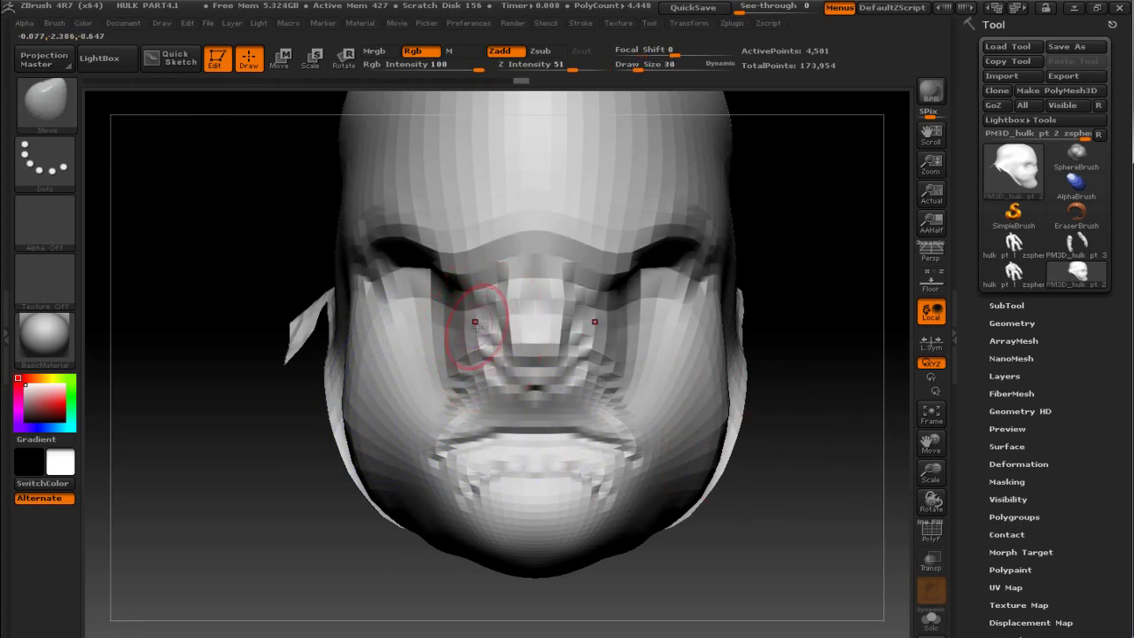
{"action": "mouse_move", "coordinate": [458, 281]}
{"action": "left_mouse_down"}
{"action": "mouse_move", "coordinate": [443, 253]}
{"action": "mouse_move", "coordinate": [472, 367]}
{"action": "left_mouse_up"}
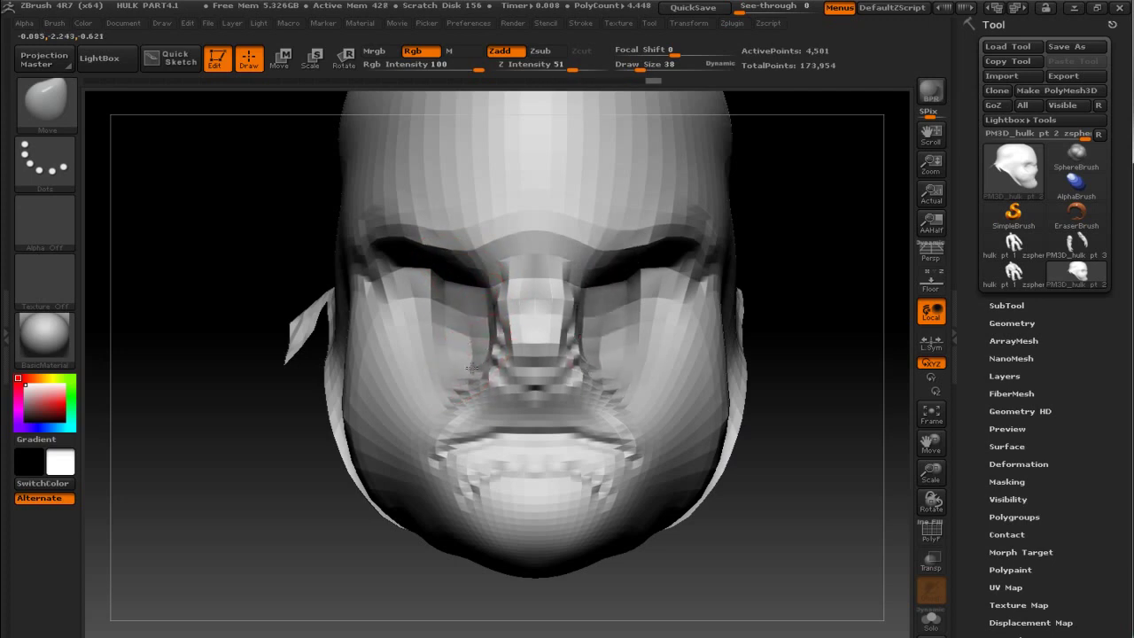
{"action": "mouse_move", "coordinate": [799, 410]}
{"action": "left_mouse_down"}
{"action": "mouse_move", "coordinate": [843, 418]}
{"action": "mouse_move", "coordinate": [725, 382]}
{"action": "left_mouse_up"}
{"action": "mouse_move", "coordinate": [530, 347]}
{"action": "left_mouse_down"}
{"action": "mouse_move", "coordinate": [473, 359]}
{"action": "mouse_move", "coordinate": [502, 436]}
{"action": "left_mouse_up"}
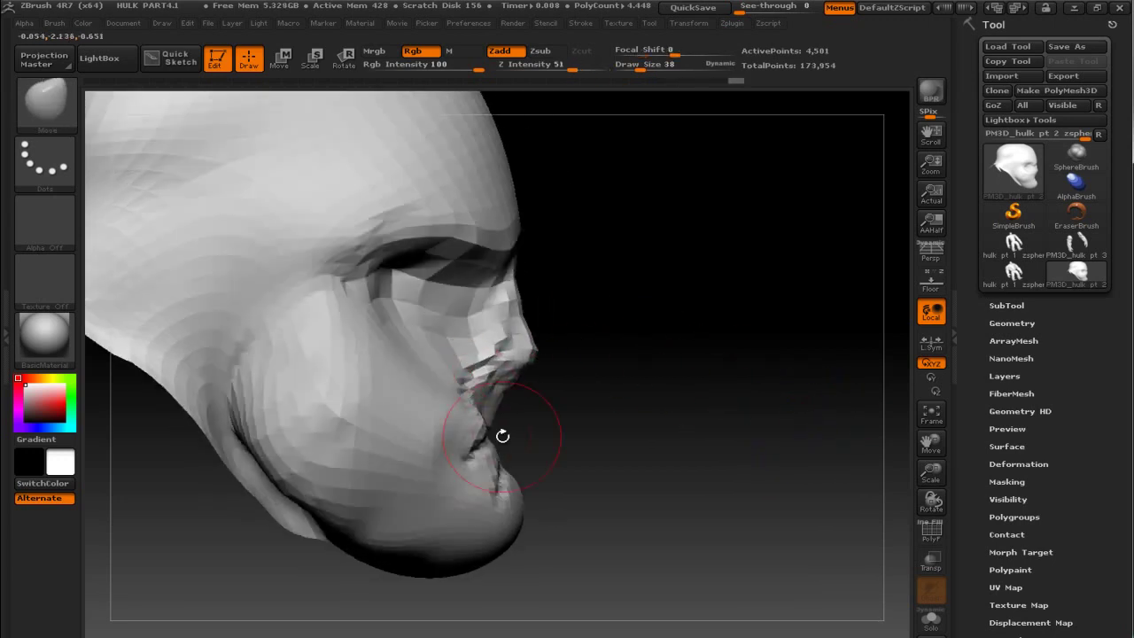
{"action": "key", "text": "bracketright"}
Move-sculpt the mouth, lips, lower lip, chin and cheek.
{"action": "key", "text": "bracketleft"}
{"action": "mouse_move", "coordinate": [483, 445]}
{"action": "left_mouse_down"}
{"action": "mouse_move", "coordinate": [460, 407]}
{"action": "mouse_move", "coordinate": [503, 437]}
{"action": "left_mouse_up"}
{"action": "mouse_move", "coordinate": [523, 517]}
{"action": "left_mouse_down"}
{"action": "mouse_move", "coordinate": [467, 478]}
{"action": "mouse_move", "coordinate": [417, 366]}
{"action": "mouse_move", "coordinate": [404, 368]}
{"action": "mouse_move", "coordinate": [403, 305]}
{"action": "mouse_move", "coordinate": [416, 372]}
{"action": "left_mouse_up"}
{"action": "left_click_drag", "start_coordinate": [673, 372], "coordinate": [593, 423]}
{"action": "mouse_move", "coordinate": [789, 400]}
{"action": "left_mouse_down"}
{"action": "mouse_move", "coordinate": [800, 443]}
{"action": "mouse_move", "coordinate": [792, 434]}
{"action": "left_mouse_up"}
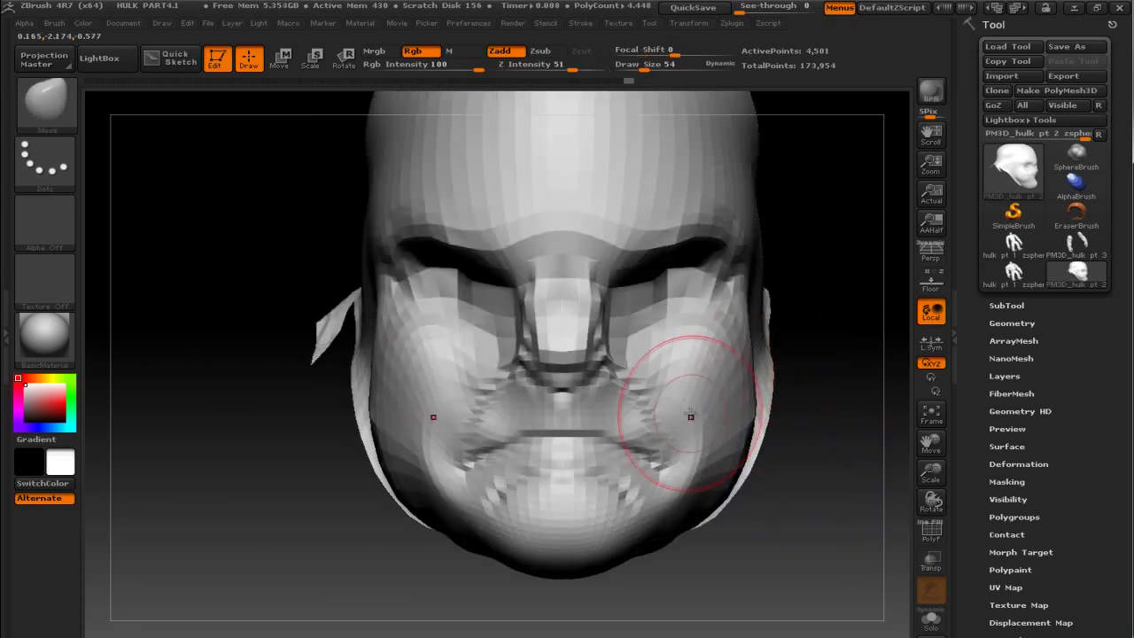
Shape both cheek edges and the jaw, smooth the left cheek, and pull the nose bridge down.
{"action": "left_click_drag", "start_coordinate": [390, 403], "coordinate": [383, 412]}
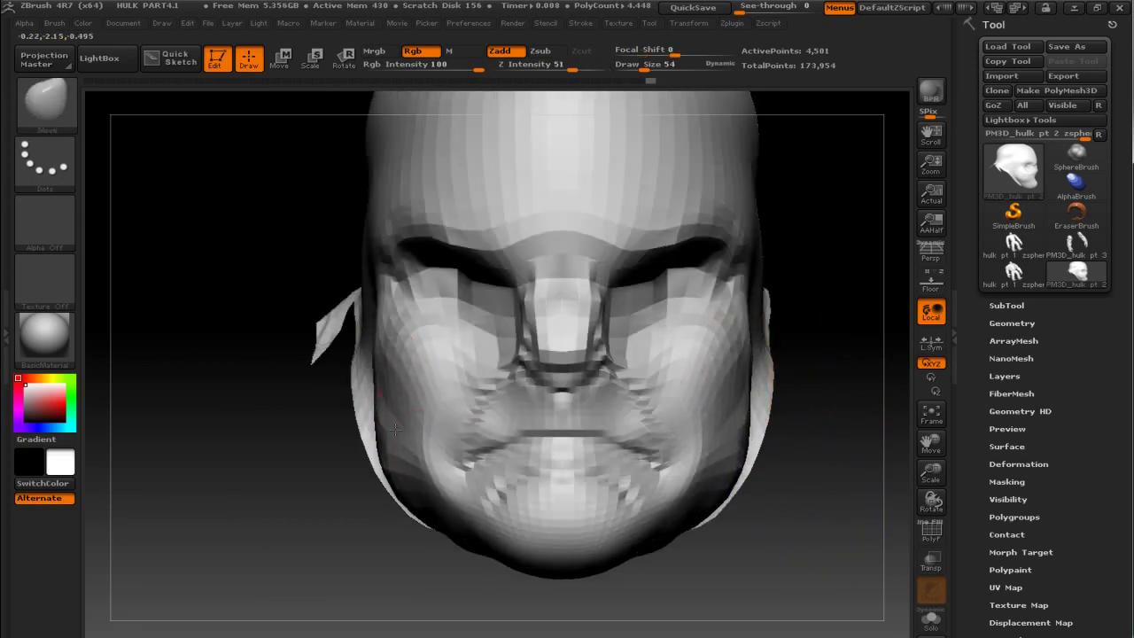
{"action": "mouse_move", "coordinate": [789, 516]}
{"action": "left_mouse_down"}
{"action": "mouse_move", "coordinate": [802, 509]}
{"action": "mouse_move", "coordinate": [792, 519]}
{"action": "mouse_move", "coordinate": [431, 405]}
{"action": "left_mouse_up"}
{"action": "mouse_move", "coordinate": [357, 478]}
{"action": "left_mouse_down"}
{"action": "mouse_move", "coordinate": [390, 452]}
{"action": "mouse_move", "coordinate": [445, 470]}
{"action": "mouse_move", "coordinate": [417, 443]}
{"action": "left_mouse_up"}
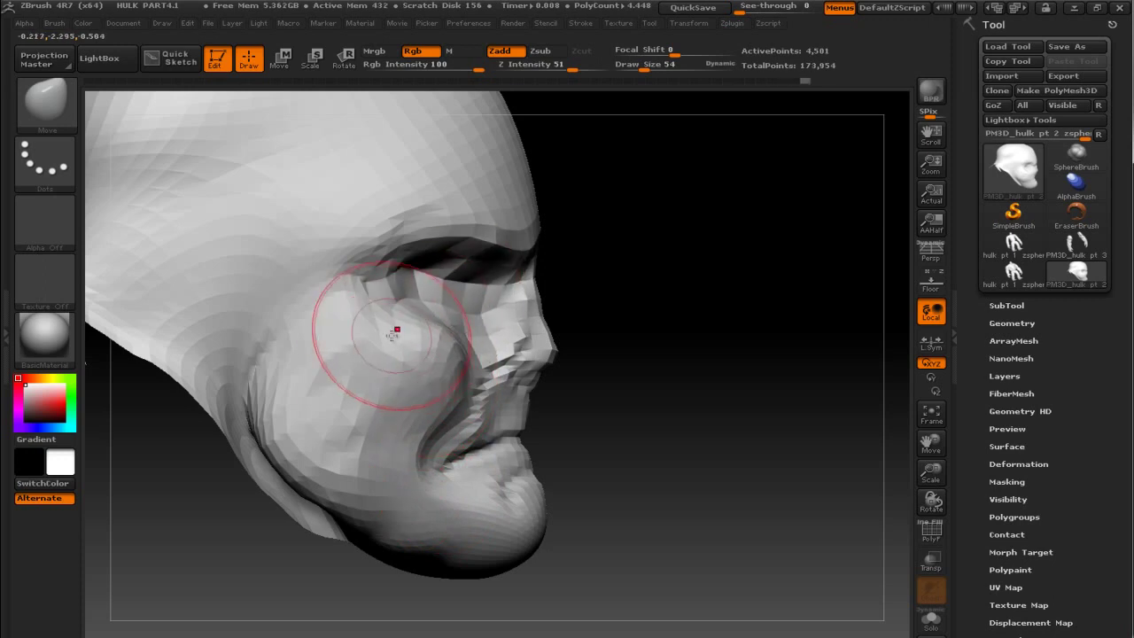
{"action": "left_click_drag", "start_coordinate": [674, 372], "coordinate": [788, 463], "text": "shift"}
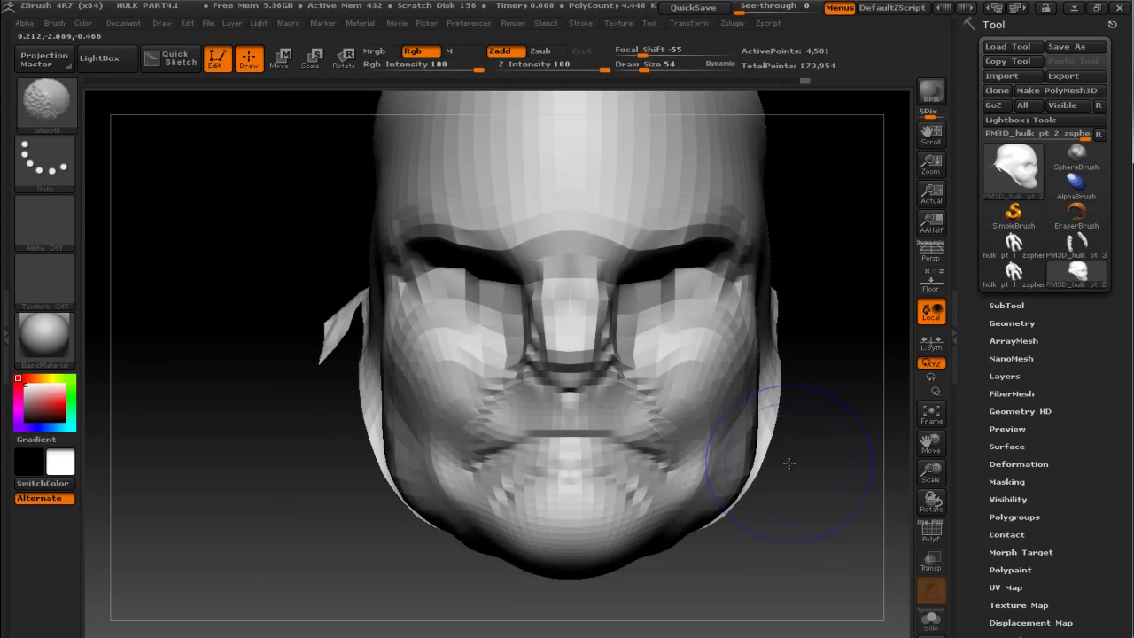
{"action": "left_click_drag", "start_coordinate": [405, 328], "coordinate": [435, 329], "text": "shift"}
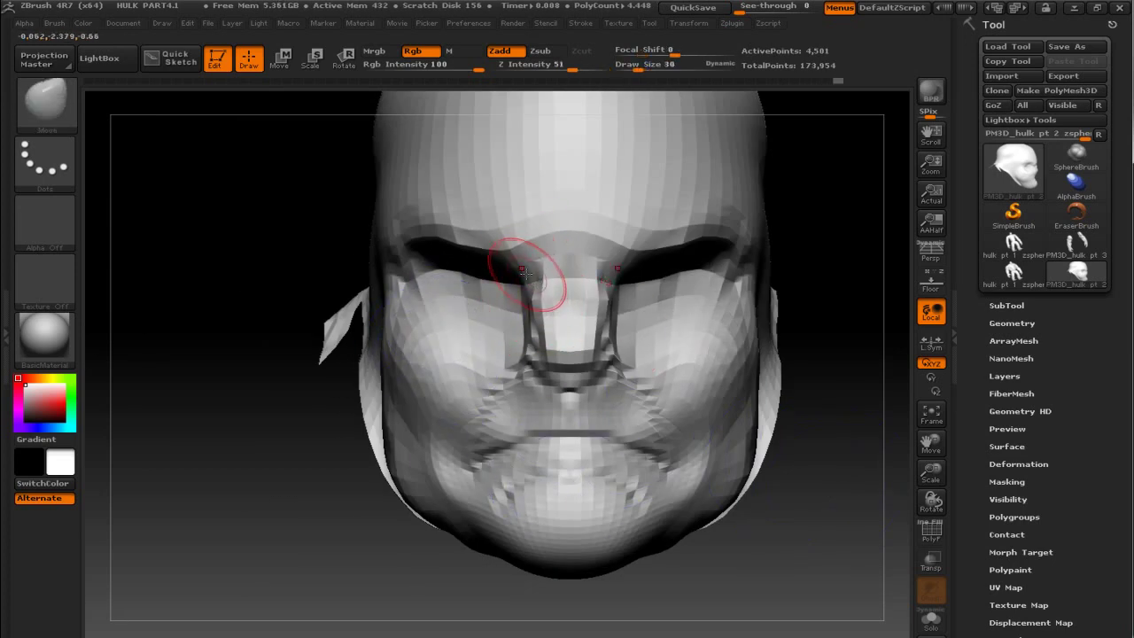
{"action": "left_click_drag", "start_coordinate": [523, 270], "coordinate": [529, 288]}
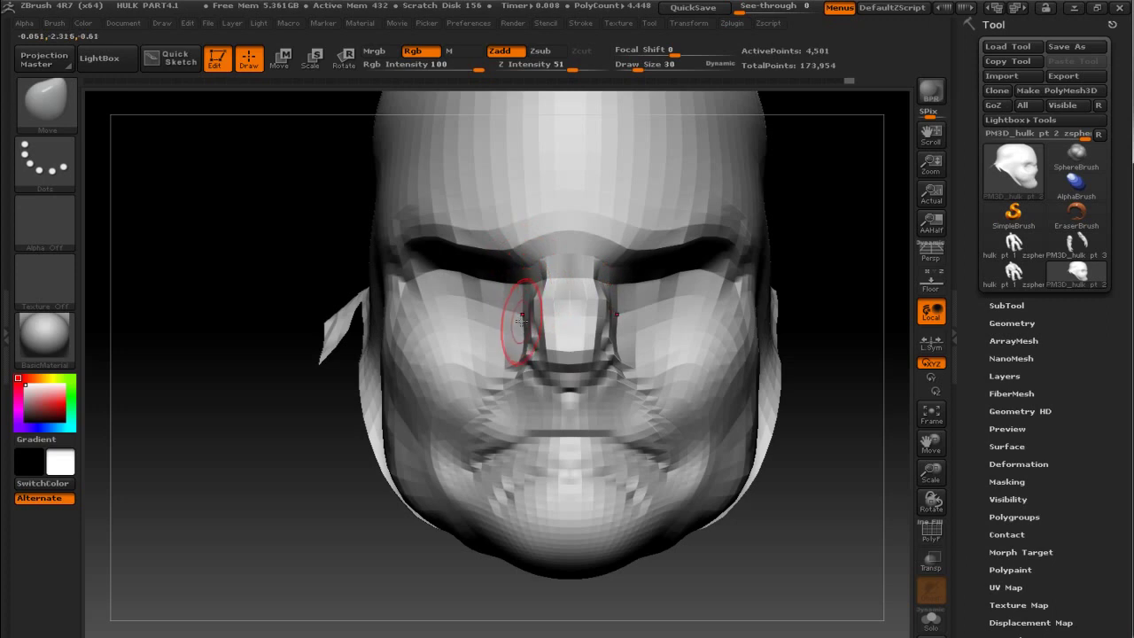
{"action": "key", "text": "alt+Tab"}
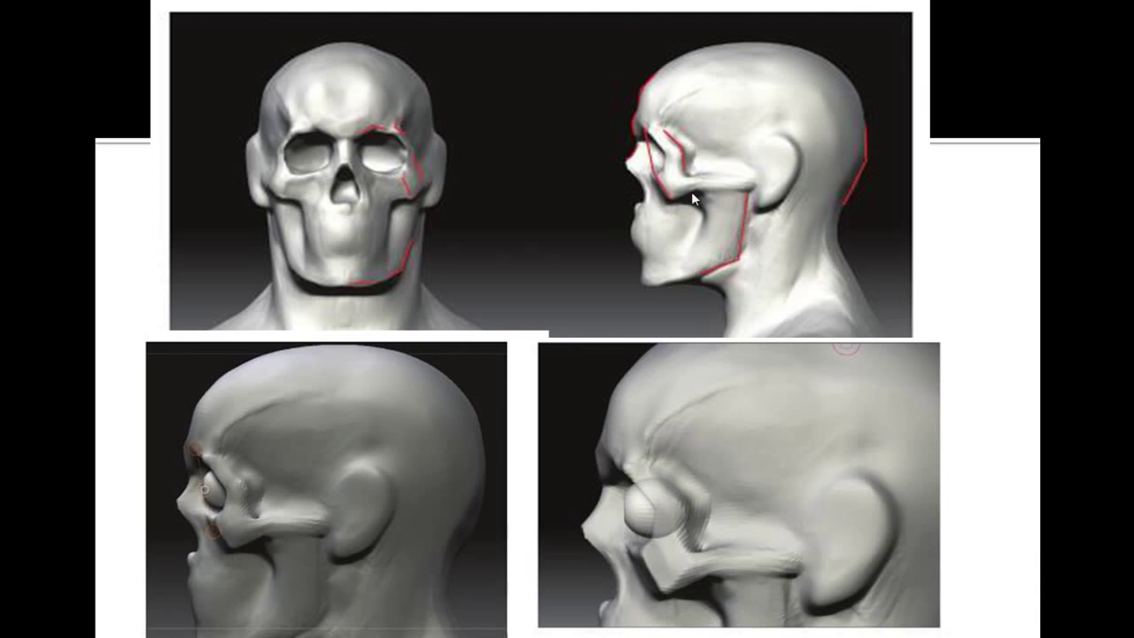
Back in ZBrush, select the ClayBuildup brush and turn the head to a side view.
{"action": "key", "text": "alt+Tab"}
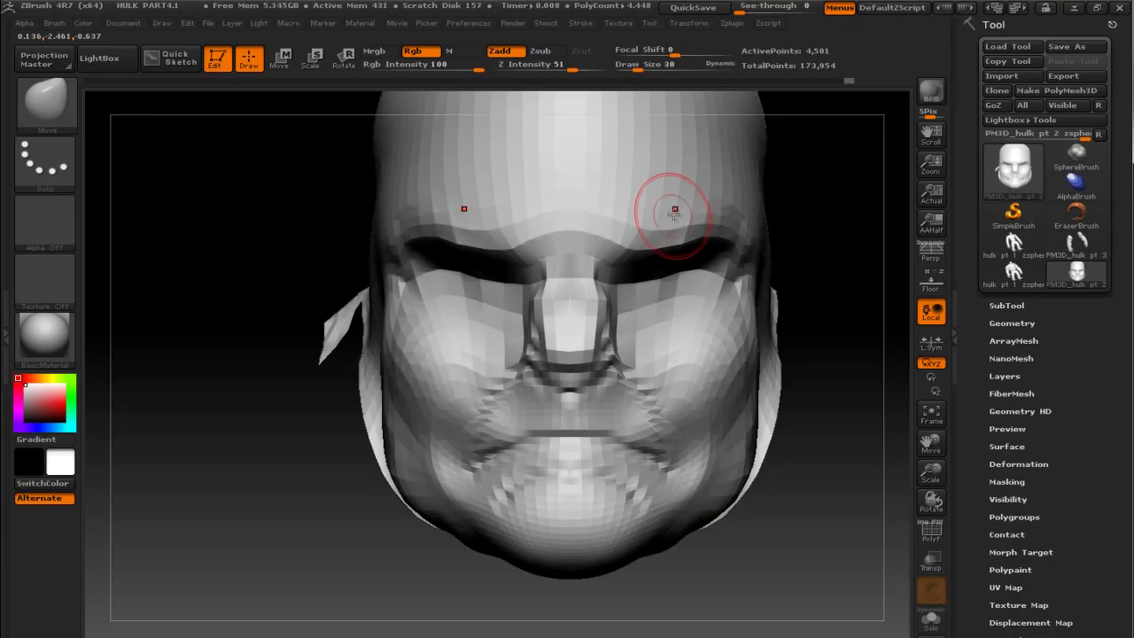
{"action": "left_click_drag", "start_coordinate": [824, 328], "coordinate": [802, 338]}
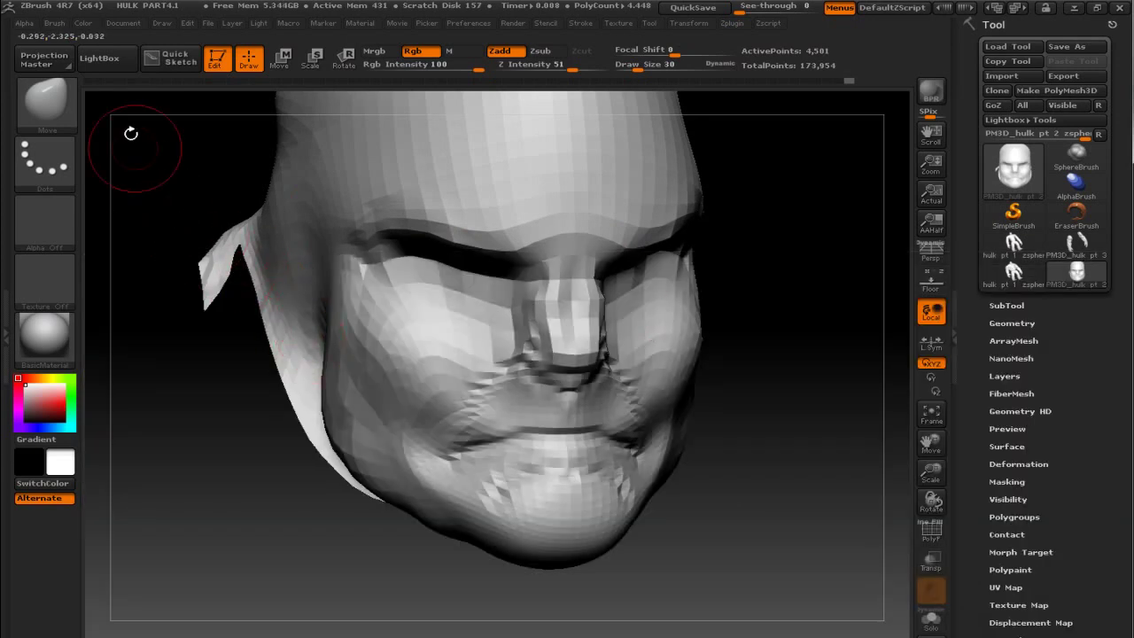
{"action": "left_click", "coordinate": [48, 100]}
{"action": "left_click", "coordinate": [202, 126]}
{"action": "mouse_move", "coordinate": [750, 423]}
{"action": "left_mouse_down"}
{"action": "mouse_move", "coordinate": [774, 431]}
{"action": "mouse_move", "coordinate": [785, 413]}
{"action": "left_mouse_up"}
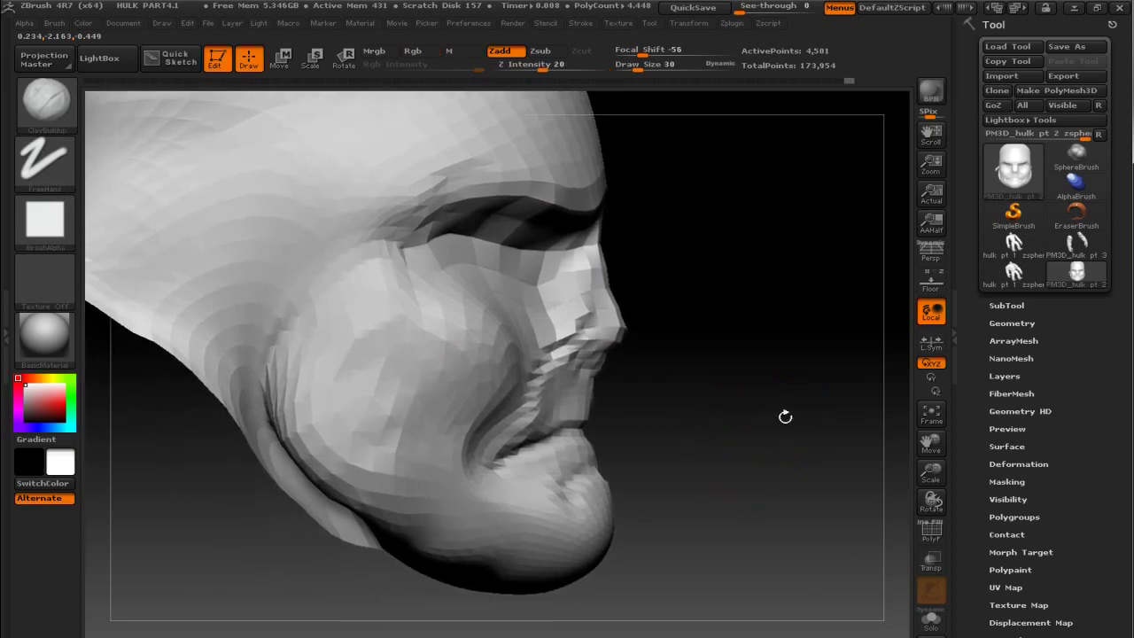
Carve the cheek-fold crease, then at Draw Size 18 smooth it and the mouth corner.
{"action": "left_click_drag", "start_coordinate": [271, 336], "coordinate": [272, 436]}
{"action": "key", "text": "bracketleft"}
{"action": "key", "text": "bracketleft"}
{"action": "mouse_move", "coordinate": [286, 305]}
{"action": "left_mouse_down", "text": "shift"}
{"action": "mouse_move", "coordinate": [350, 372]}
{"action": "mouse_move", "coordinate": [391, 315]}
{"action": "mouse_move", "coordinate": [450, 295]}
{"action": "left_mouse_up", "text": "shift"}
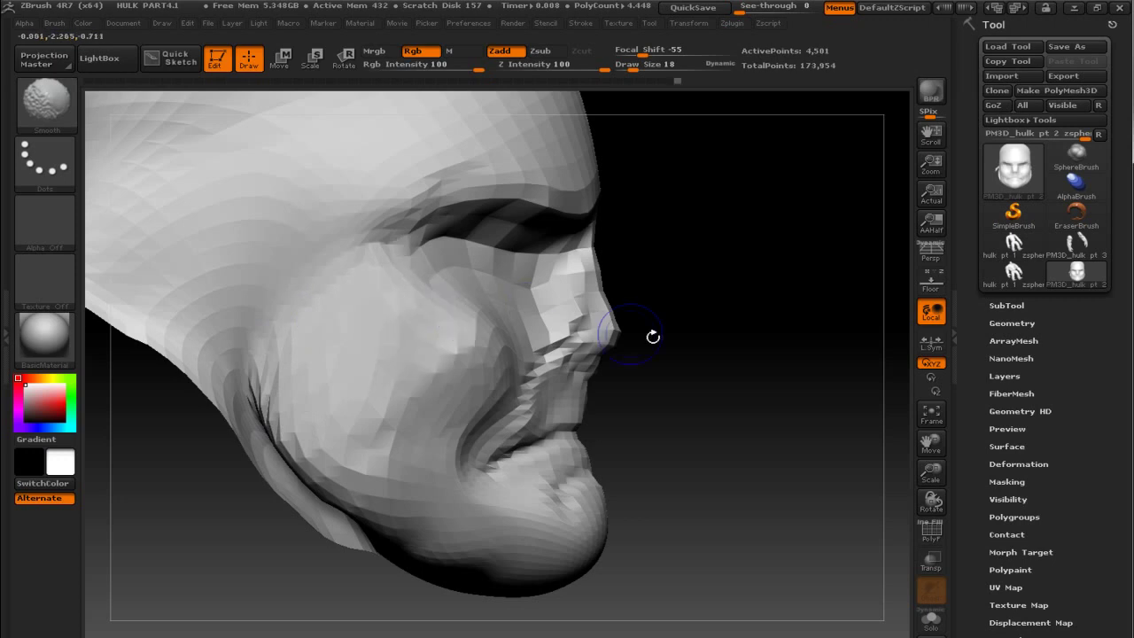
{"action": "left_click_drag", "start_coordinate": [652, 337], "coordinate": [747, 328]}
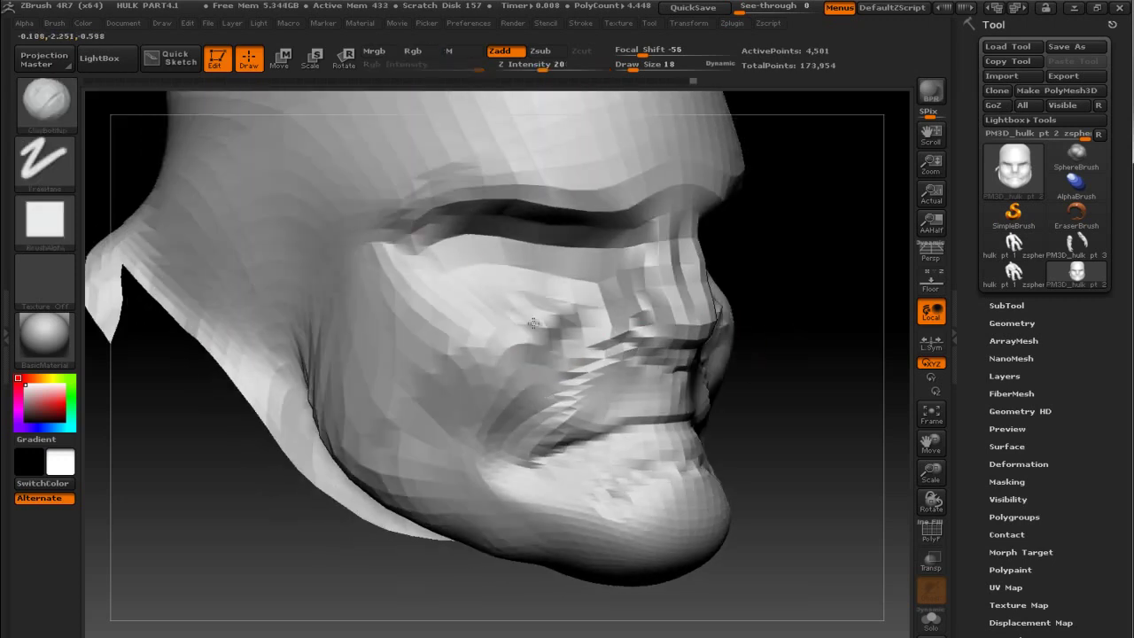
{"action": "left_click_drag", "start_coordinate": [860, 374], "coordinate": [735, 319]}
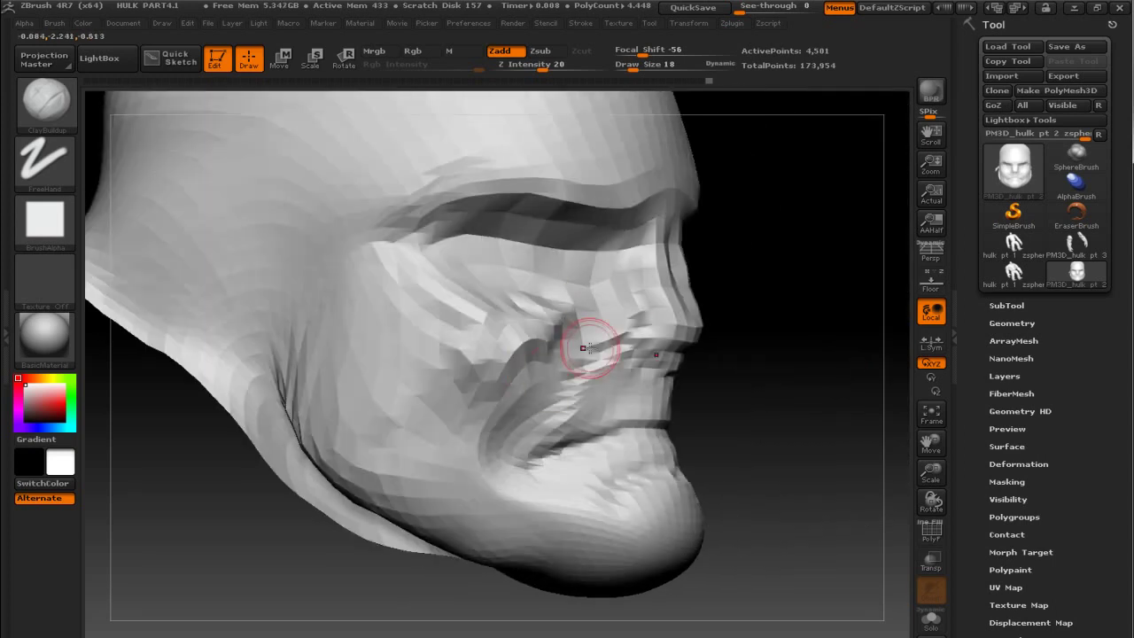
{"action": "left_click_drag", "start_coordinate": [532, 367], "coordinate": [532, 447], "text": "shift"}
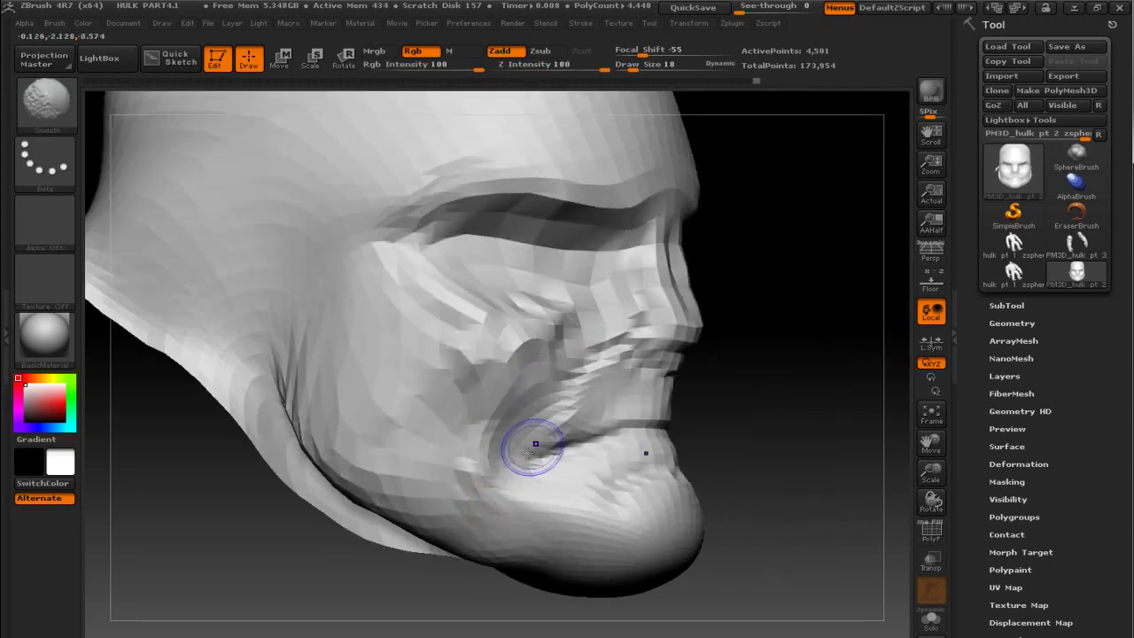
{"action": "left_click_drag", "start_coordinate": [779, 416], "coordinate": [603, 413]}
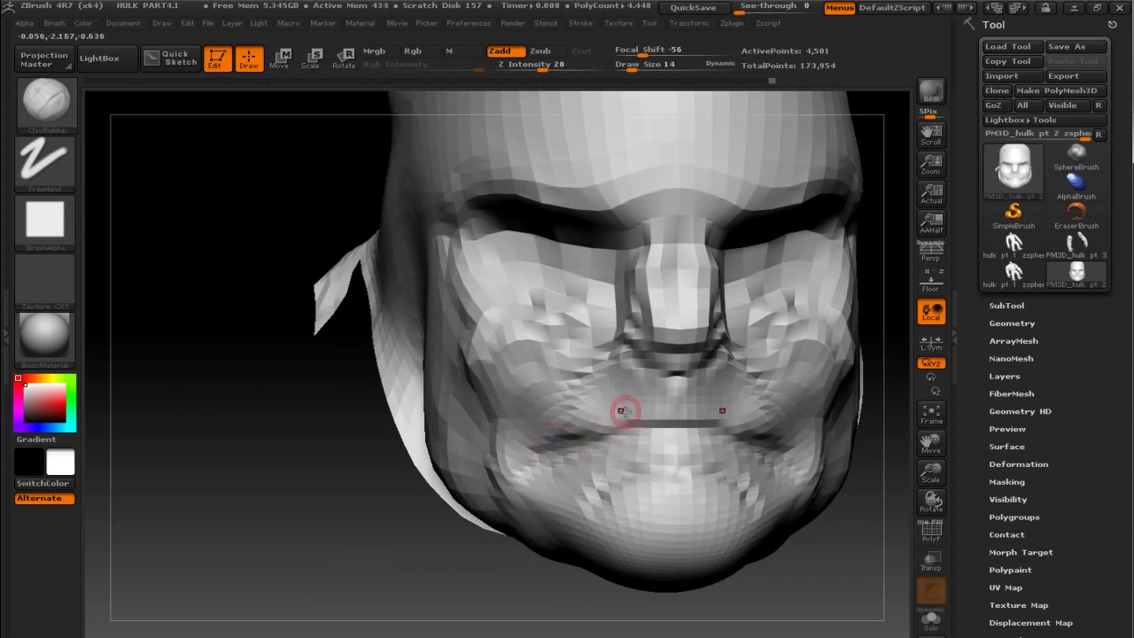
With the Standard brush, deepen the lip crease and reshape the nose and nostril crease.
{"action": "key", "text": "b"}
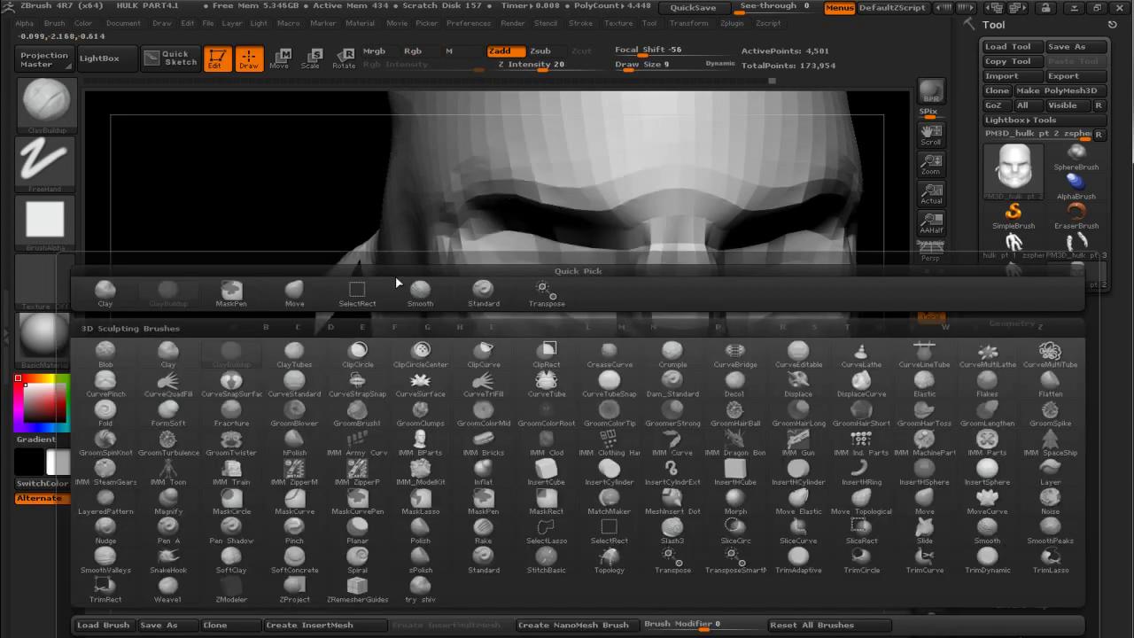
{"action": "left_click", "coordinate": [480, 292]}
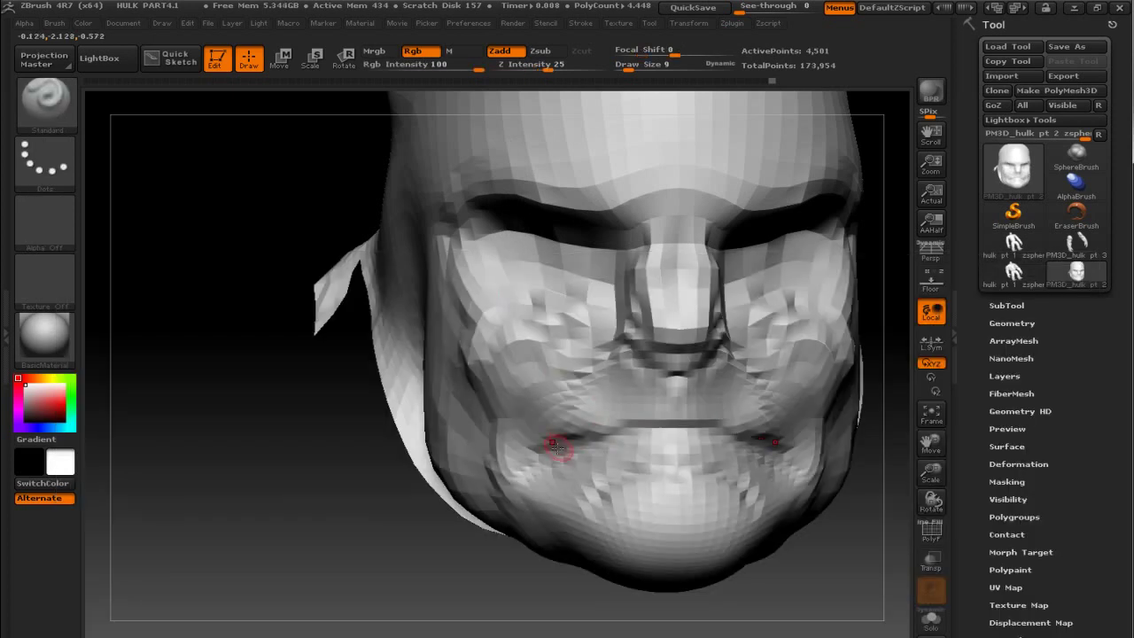
{"action": "left_click_drag", "start_coordinate": [569, 452], "coordinate": [596, 449]}
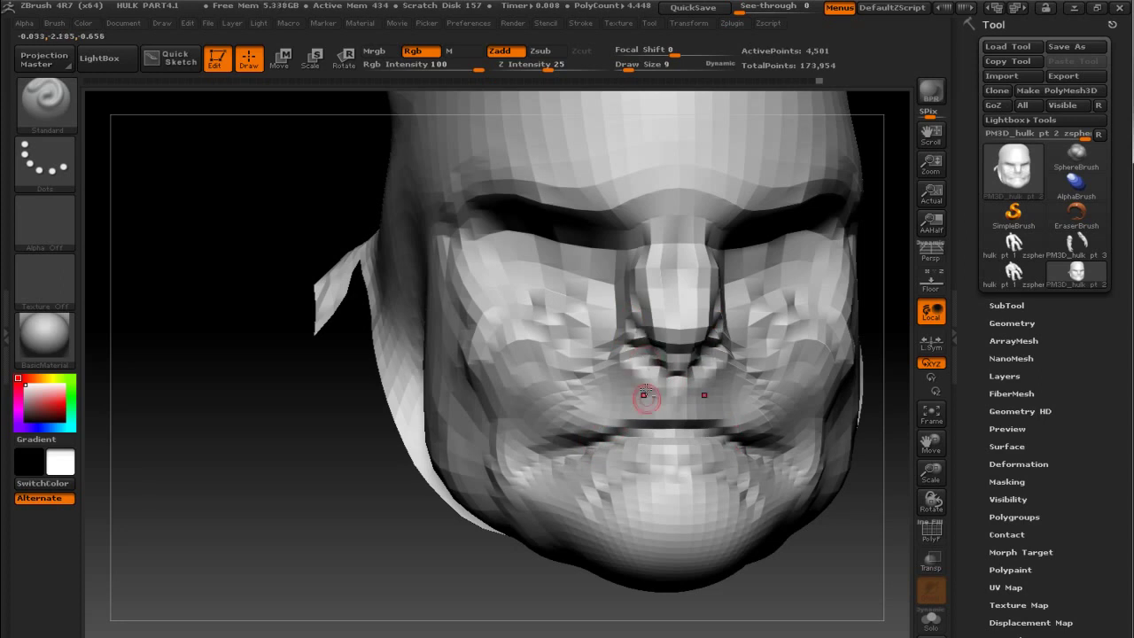
{"action": "left_click_drag", "start_coordinate": [779, 571], "coordinate": [700, 329]}
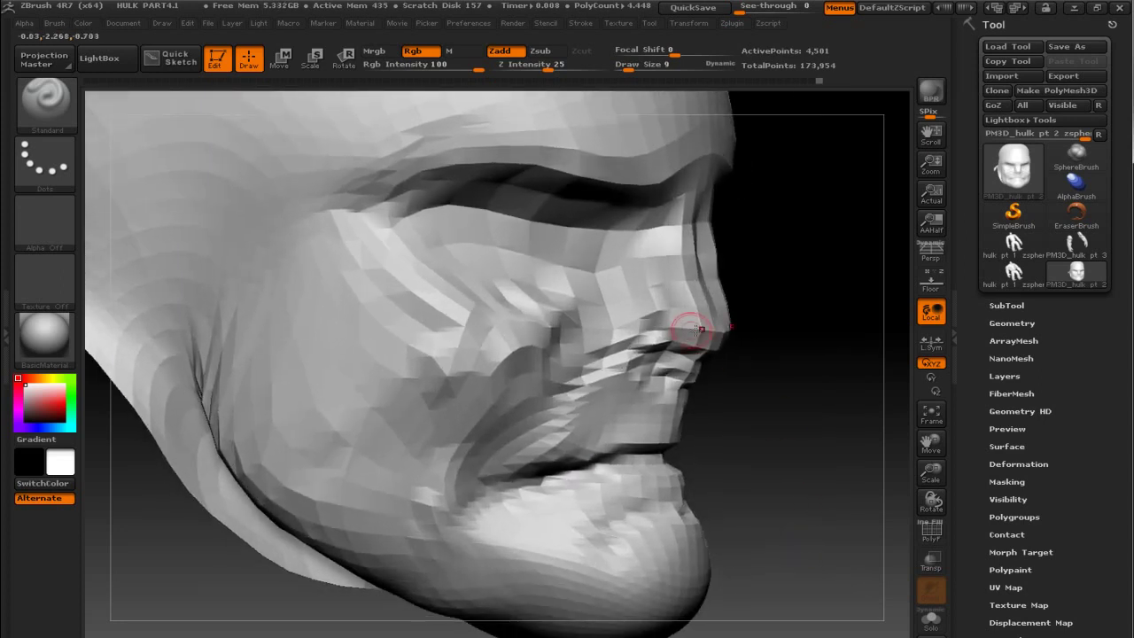
{"action": "left_click_drag", "start_coordinate": [832, 409], "coordinate": [670, 335]}
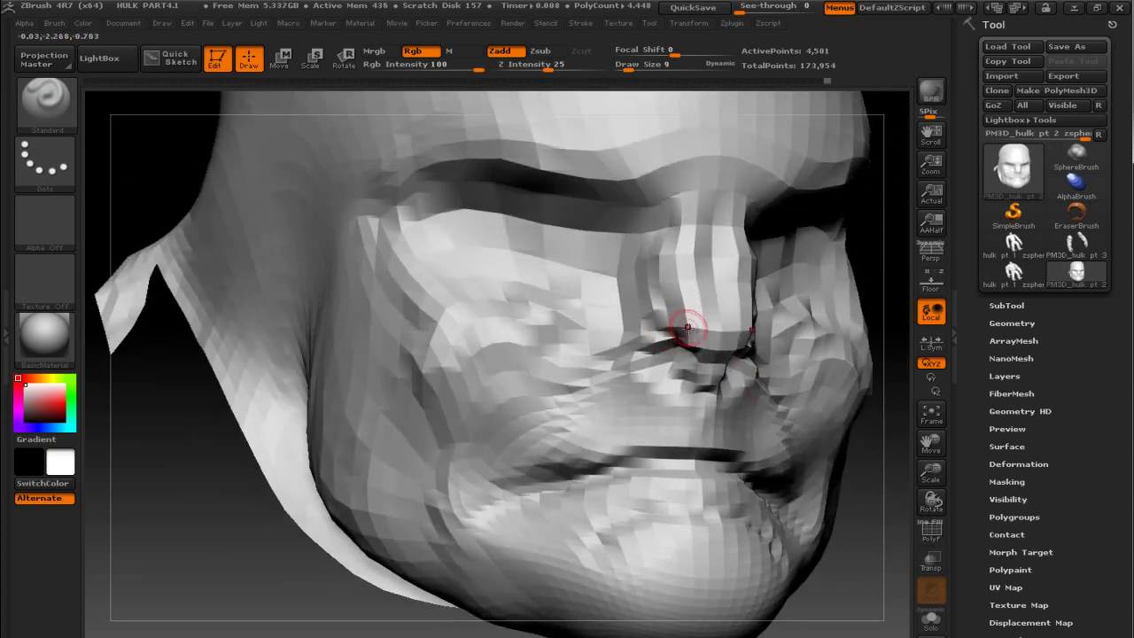
{"action": "left_click_drag", "start_coordinate": [691, 329], "coordinate": [651, 341]}
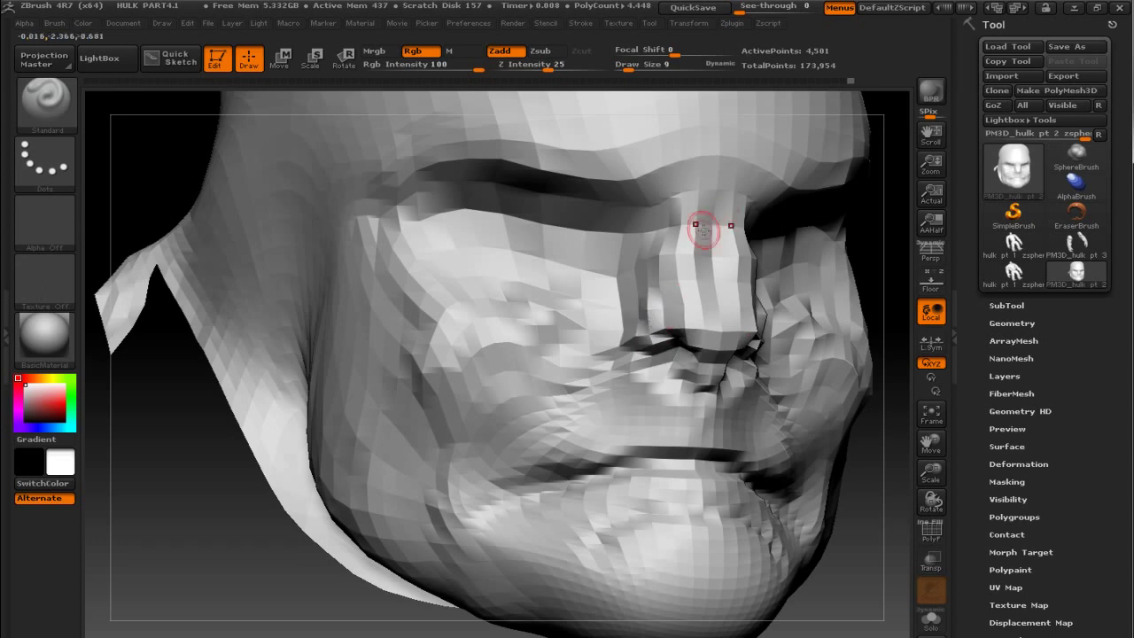
Refine the brow ridge above the nose and smooth it.
{"action": "left_click_drag", "start_coordinate": [558, 191], "coordinate": [550, 227]}
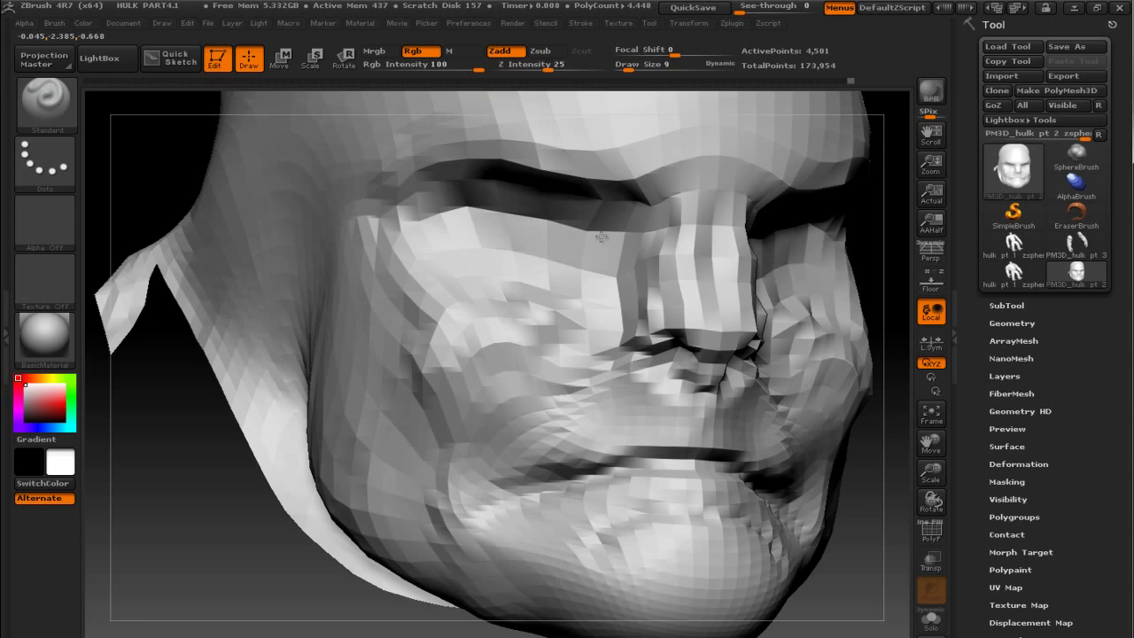
{"action": "key", "text": "shift"}
{"action": "mouse_move", "coordinate": [852, 558]}
{"action": "left_mouse_down", "text": "shift"}
{"action": "mouse_move", "coordinate": [877, 602]}
{"action": "mouse_move", "coordinate": [797, 531]}
{"action": "left_mouse_up", "text": "shift"}
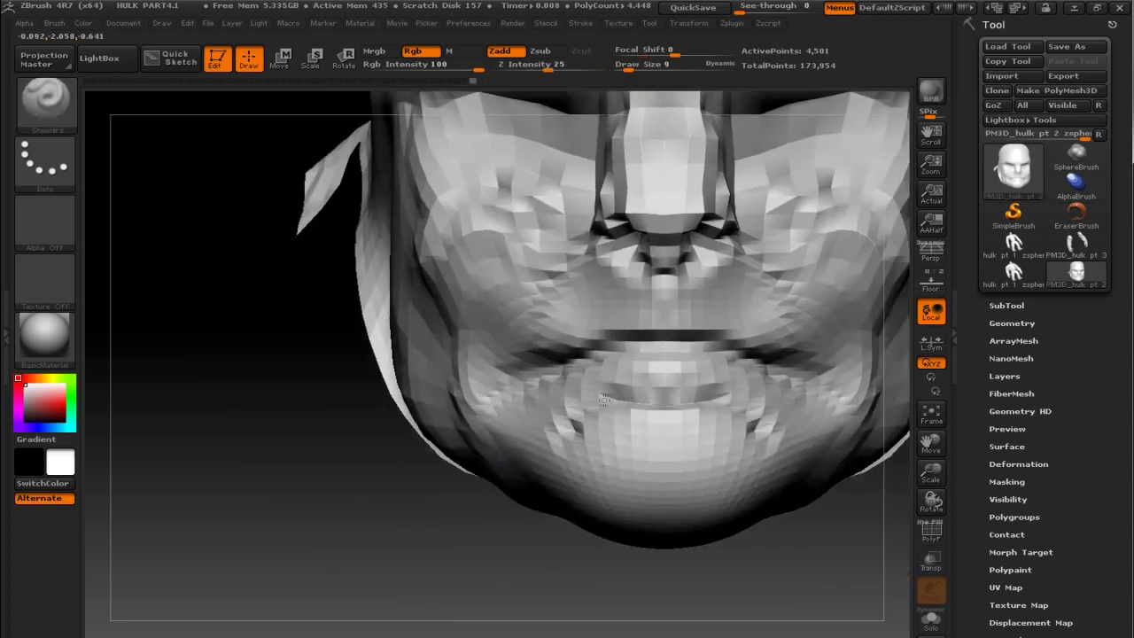
{"action": "mouse_move", "coordinate": [793, 571]}
{"action": "left_mouse_down"}
{"action": "mouse_move", "coordinate": [821, 575]}
{"action": "mouse_move", "coordinate": [833, 545]}
{"action": "mouse_move", "coordinate": [815, 441]}
{"action": "mouse_move", "coordinate": [835, 385]}
{"action": "mouse_move", "coordinate": [783, 387]}
{"action": "left_mouse_up"}
{"action": "mouse_move", "coordinate": [848, 357]}
{"action": "left_mouse_down", "text": "shift"}
{"action": "mouse_move", "coordinate": [859, 349]}
{"action": "mouse_move", "coordinate": [671, 355]}
{"action": "mouse_move", "coordinate": [393, 261]}
{"action": "mouse_move", "coordinate": [366, 235]}
{"action": "left_mouse_up", "text": "shift"}
Unhide the body, subdivide the whole mesh with Ctrl+D, then hide the body again.
{"action": "left_click", "coordinate": [341, 228], "text": "ctrl+shift"}
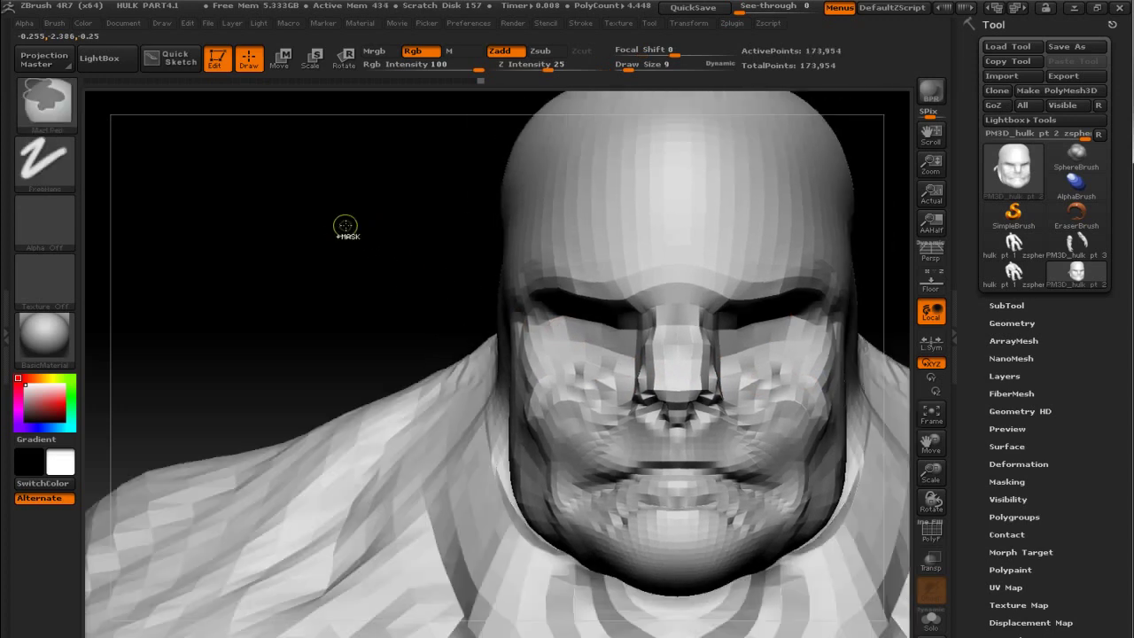
{"action": "key", "text": "ctrl+d"}
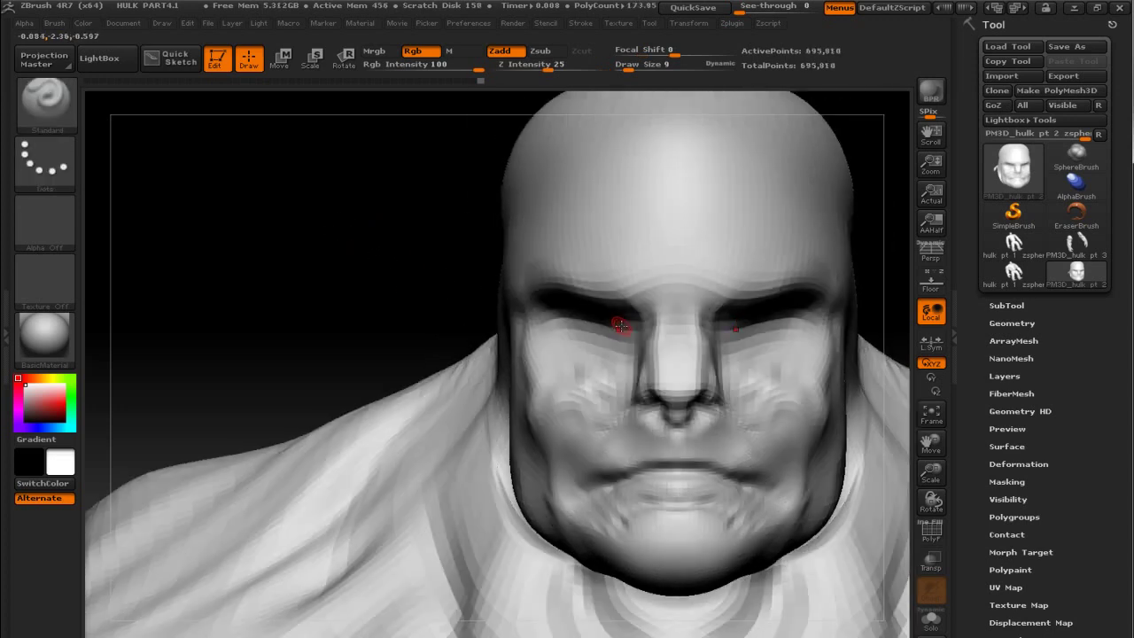
{"action": "left_click", "coordinate": [633, 196], "text": "ctrl+shift"}
{"action": "mouse_move", "coordinate": [633, 197]}
{"action": "left_mouse_down"}
{"action": "mouse_move", "coordinate": [770, 387]}
{"action": "mouse_move", "coordinate": [828, 367]}
{"action": "mouse_move", "coordinate": [822, 375]}
{"action": "mouse_move", "coordinate": [777, 309]}
{"action": "left_mouse_up"}
Build clay under the eye with ClayBuildup at size 26 and Z Intensity 2.
{"action": "key", "text": "b"}
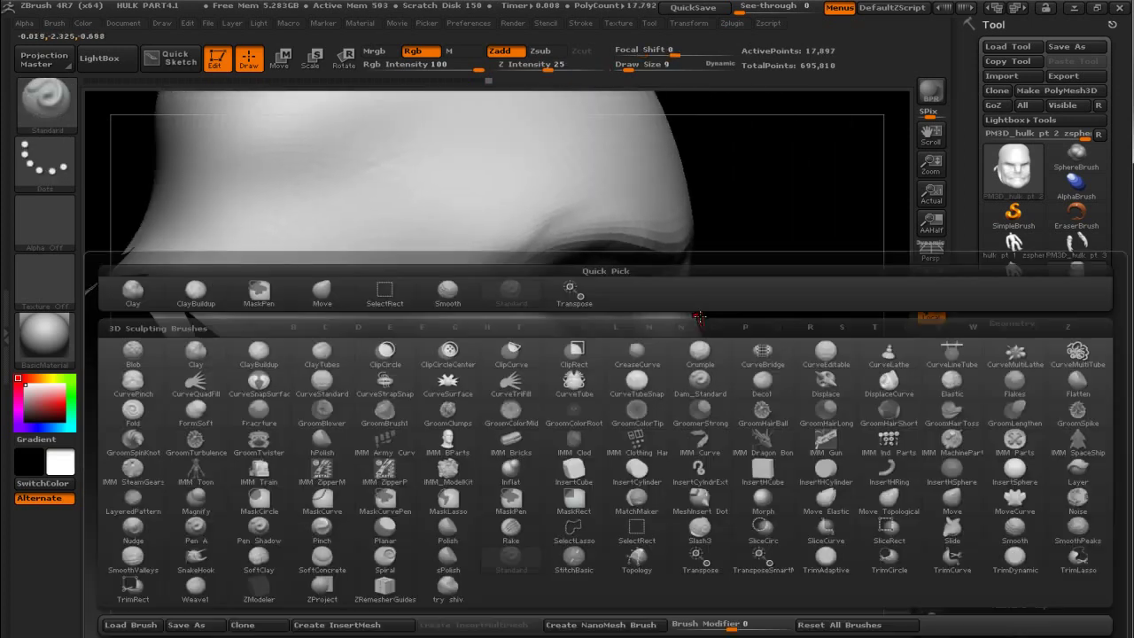
{"action": "left_click", "coordinate": [215, 294]}
{"action": "key", "text": "bracketright"}
{"action": "key", "text": "bracketright"}
{"action": "key", "text": "bracketright"}
{"action": "left_click_drag", "start_coordinate": [487, 284], "coordinate": [481, 346]}
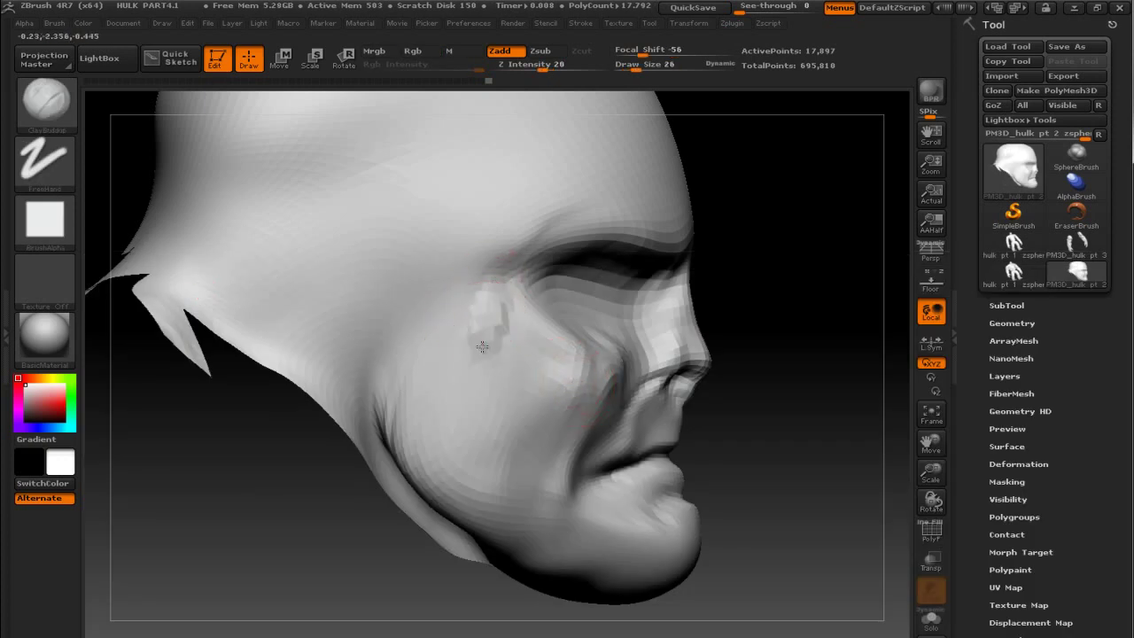
{"action": "left_click", "coordinate": [504, 66]}
{"action": "type", "text": "2"}
{"action": "key", "text": "Return"}
{"action": "left_click_drag", "start_coordinate": [469, 296], "coordinate": [528, 397]}
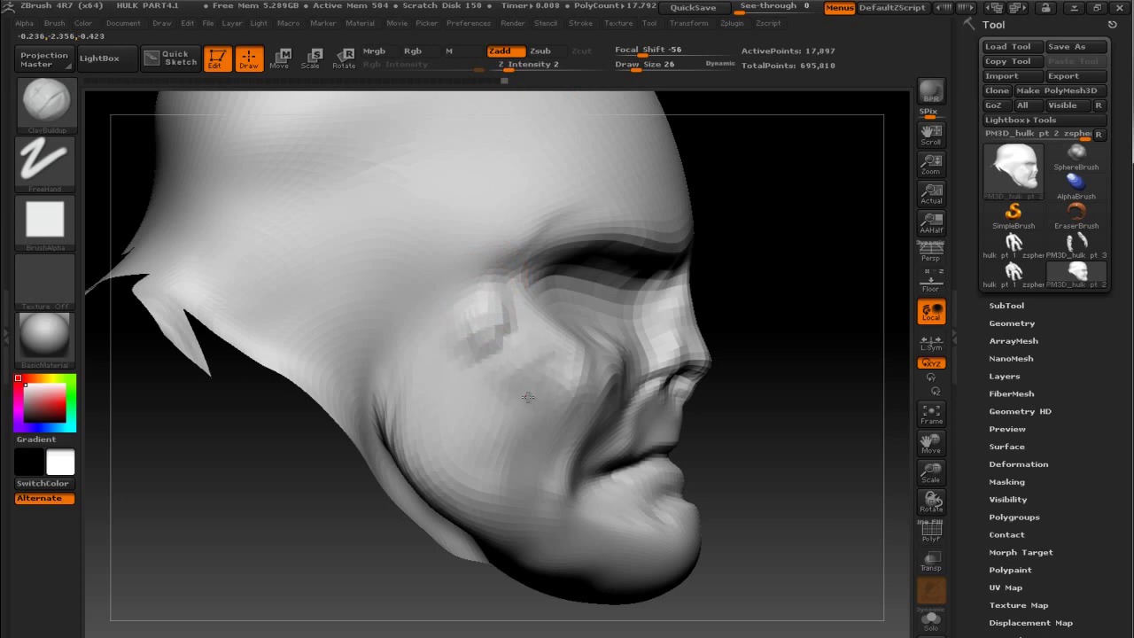
Add ridges and creases to the under-eye cheek, smooth the nose bridge, and reduce brush size.
{"action": "left_click_drag", "start_coordinate": [860, 324], "coordinate": [735, 372]}
{"action": "left_click_drag", "start_coordinate": [582, 379], "coordinate": [607, 375]}
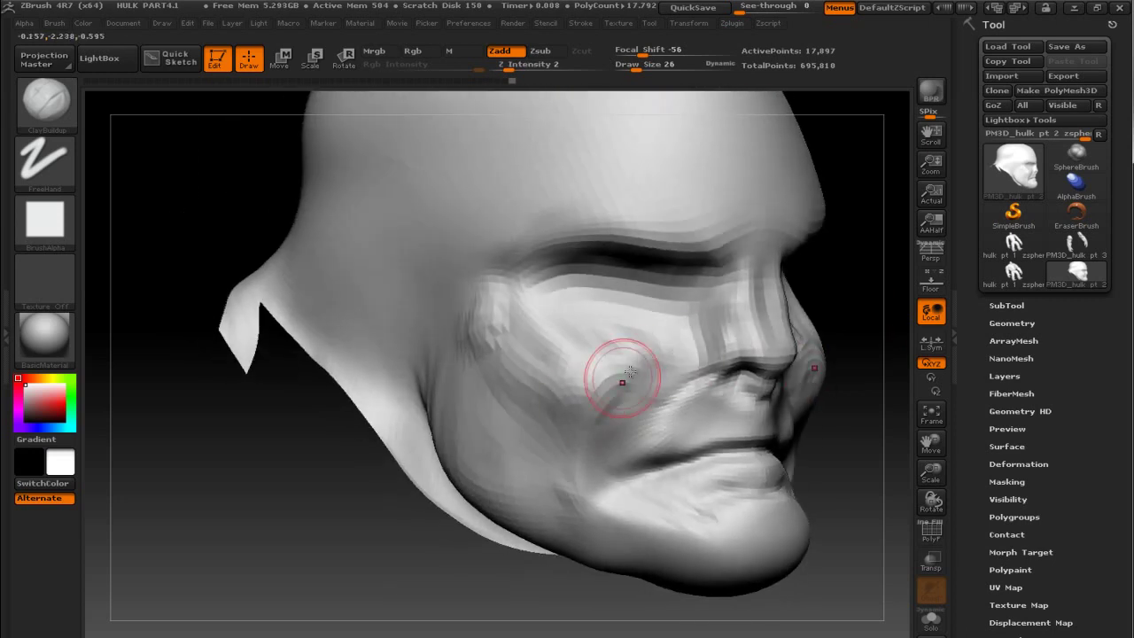
{"action": "mouse_move", "coordinate": [682, 306]}
{"action": "left_mouse_down"}
{"action": "mouse_move", "coordinate": [664, 354]}
{"action": "mouse_move", "coordinate": [597, 362]}
{"action": "left_mouse_up"}
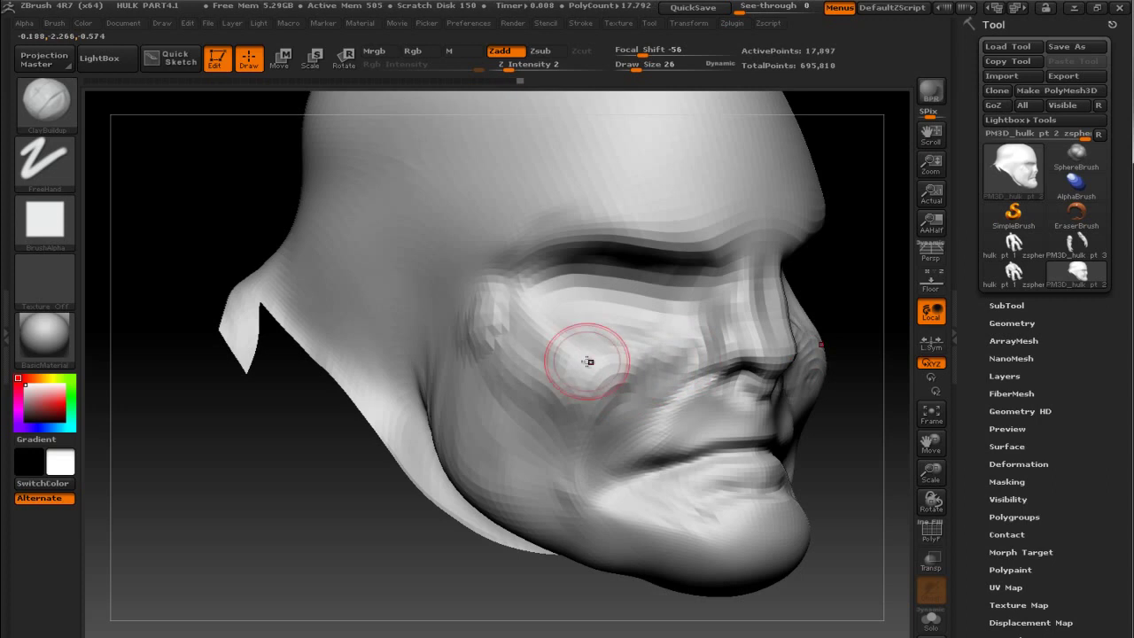
{"action": "left_click_drag", "start_coordinate": [876, 271], "coordinate": [751, 305]}
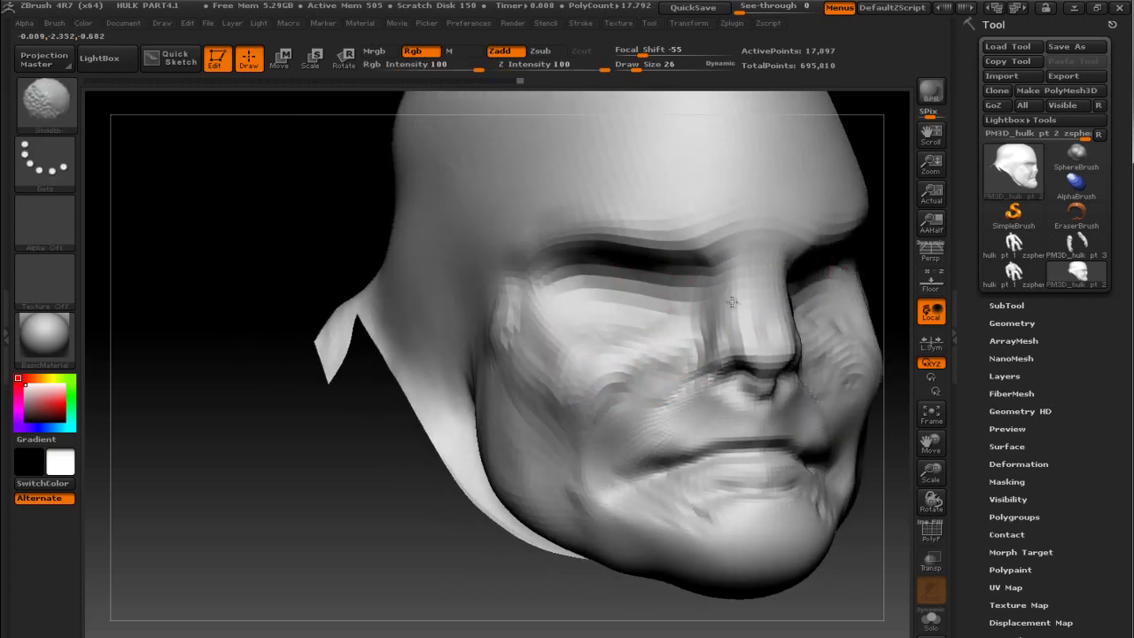
{"action": "left_click_drag", "start_coordinate": [604, 64], "coordinate": [556, 61]}
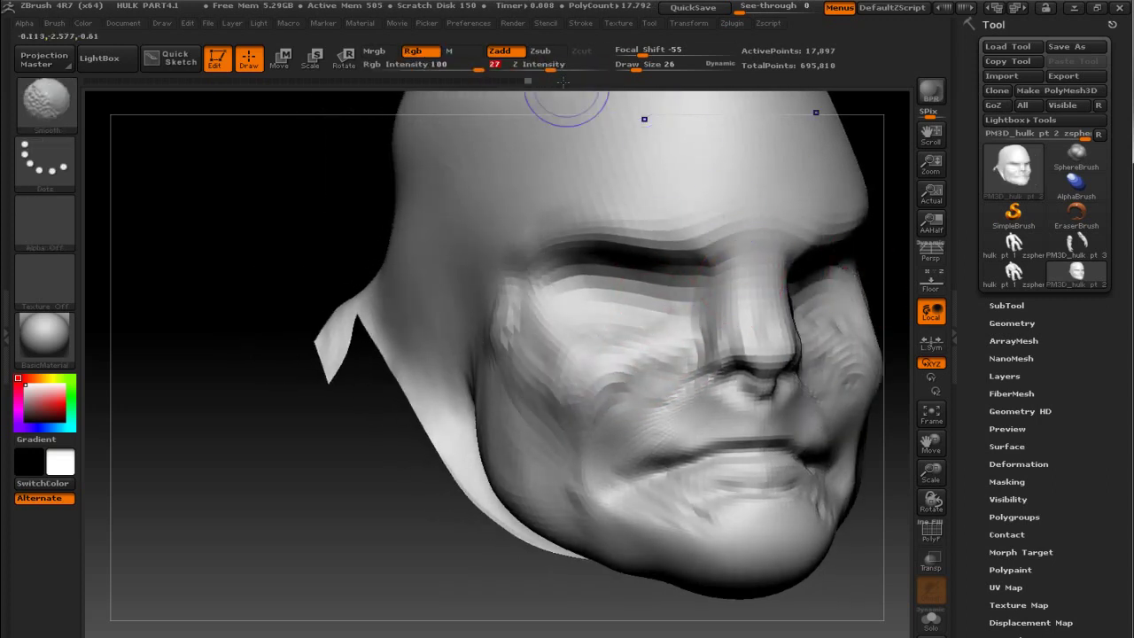
{"action": "key", "text": "bracketleft"}
{"action": "key", "text": "bracketleft"}
{"action": "key", "text": "bracketleft"}
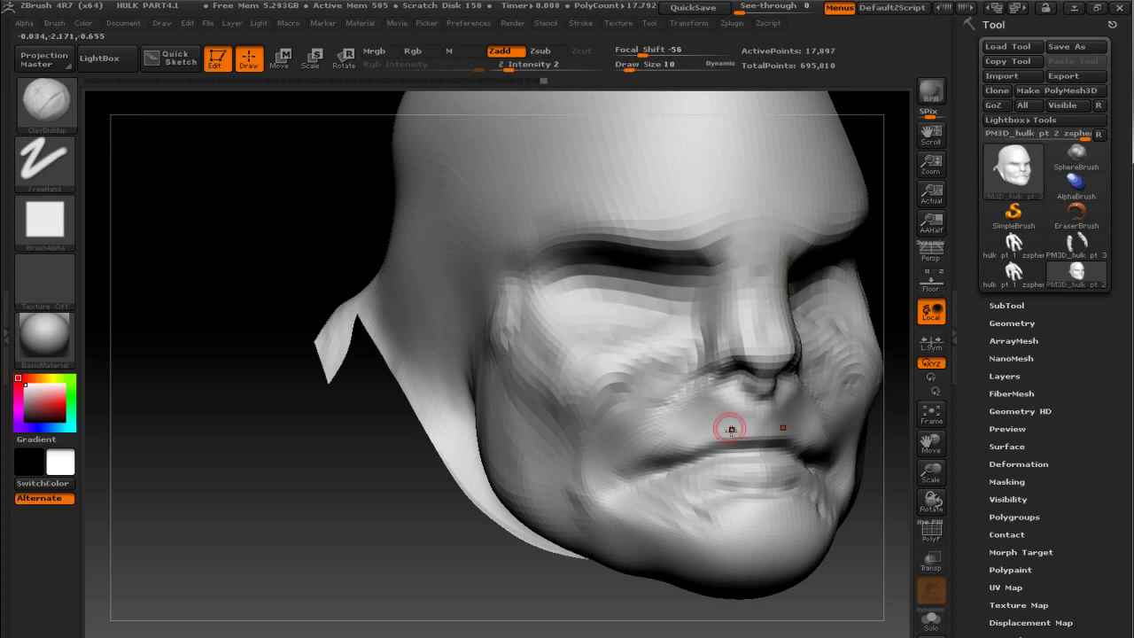
Zoom in on the lower face and deepen both mouth corners and the upper lip.
{"action": "mouse_move", "coordinate": [366, 324]}
{"action": "left_mouse_down", "text": "alt"}
{"action": "mouse_move", "coordinate": [314, 417]}
{"action": "mouse_move", "coordinate": [369, 393]}
{"action": "mouse_move", "coordinate": [432, 453]}
{"action": "left_mouse_up", "text": "alt"}
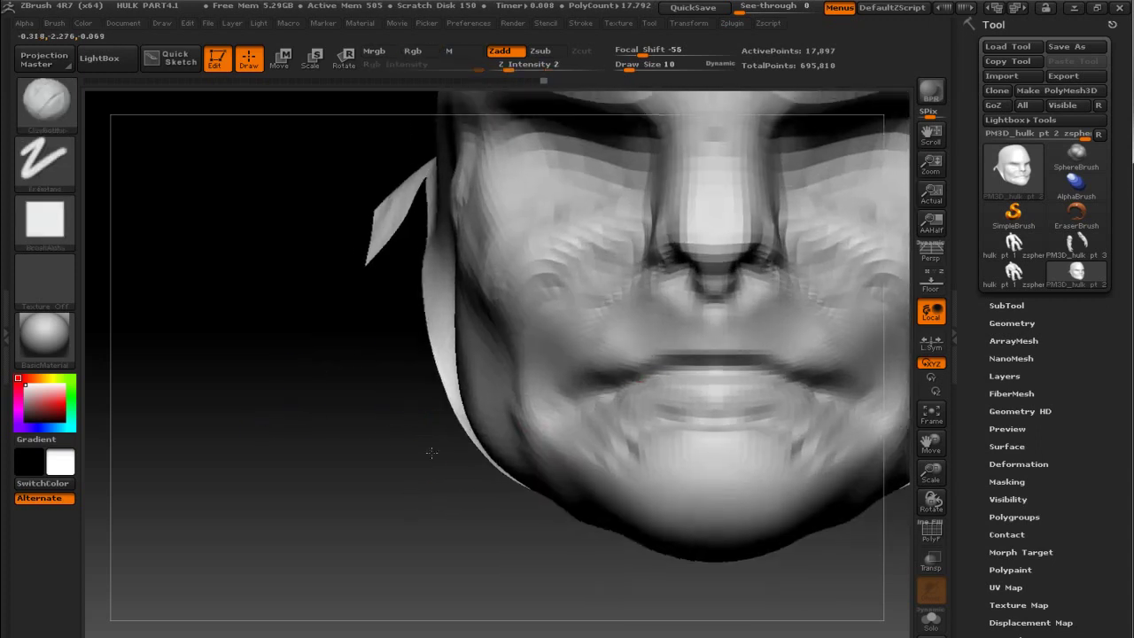
{"action": "key", "text": "bracketright"}
{"action": "key", "text": "bracketright"}
{"action": "key", "text": "bracketright"}
{"action": "key", "text": "bracketleft"}
{"action": "key", "text": "bracketleft"}
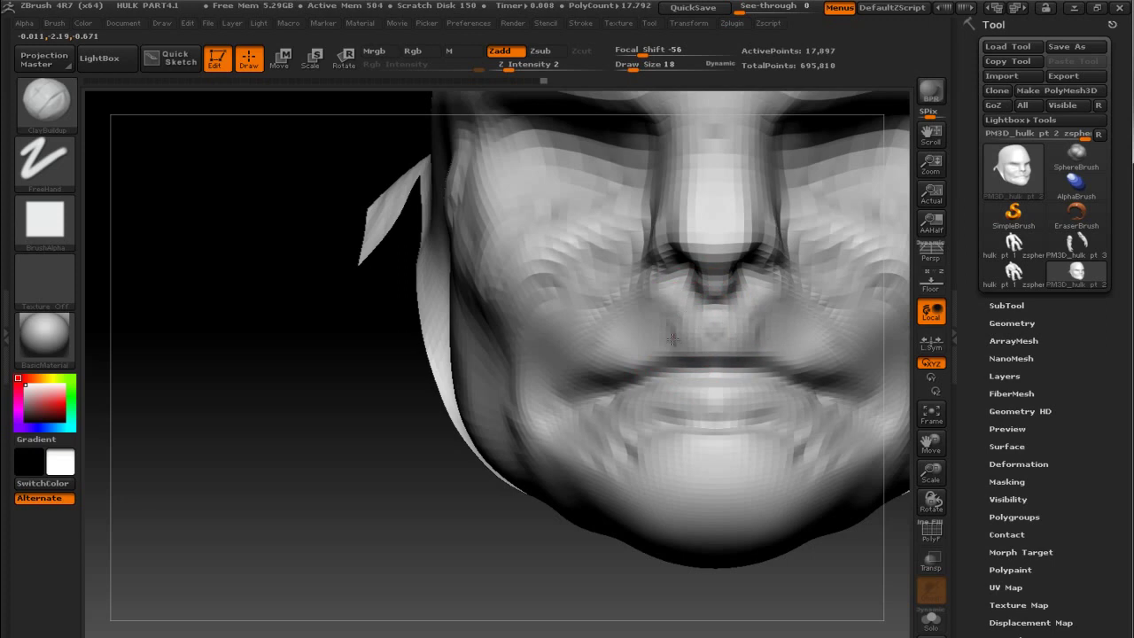
{"action": "mouse_move", "coordinate": [590, 385]}
{"action": "left_mouse_down"}
{"action": "mouse_move", "coordinate": [580, 398]}
{"action": "mouse_move", "coordinate": [647, 310]}
{"action": "mouse_move", "coordinate": [664, 346]}
{"action": "mouse_move", "coordinate": [668, 317]}
{"action": "mouse_move", "coordinate": [626, 352]}
{"action": "mouse_move", "coordinate": [609, 397]}
{"action": "left_mouse_up"}
{"action": "left_click_drag", "start_coordinate": [620, 310], "coordinate": [602, 349]}
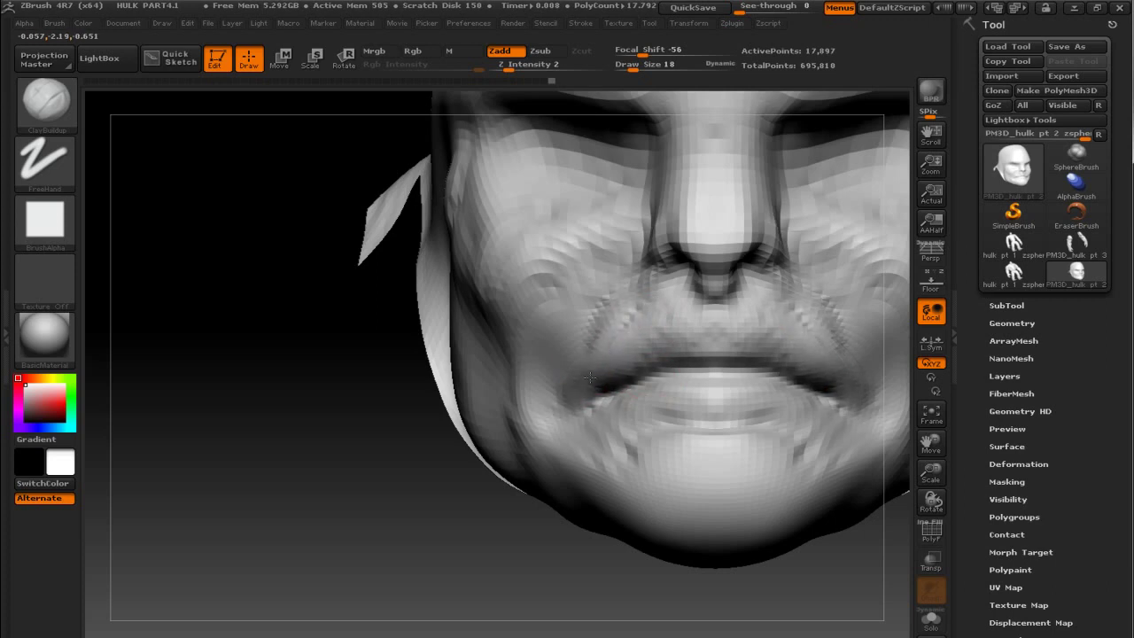
Deepen the fold beside the mouth, then build up the lower lip with ClayBuildup.
{"action": "right_click_drag", "start_coordinate": [569, 408], "coordinate": [627, 253]}
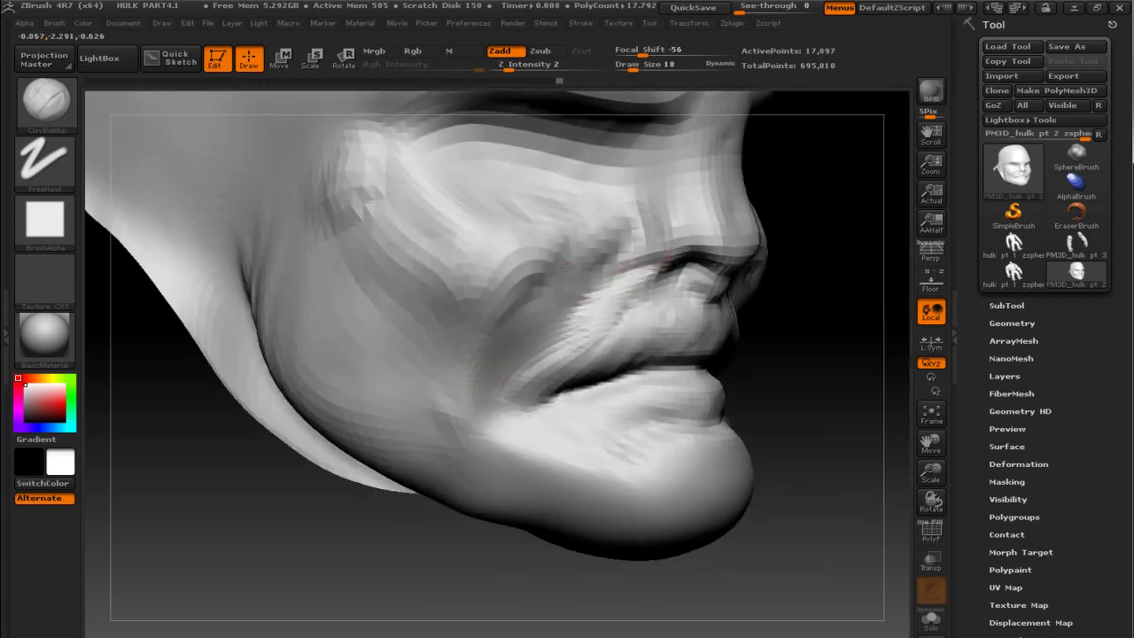
{"action": "left_click_drag", "start_coordinate": [539, 286], "coordinate": [506, 297]}
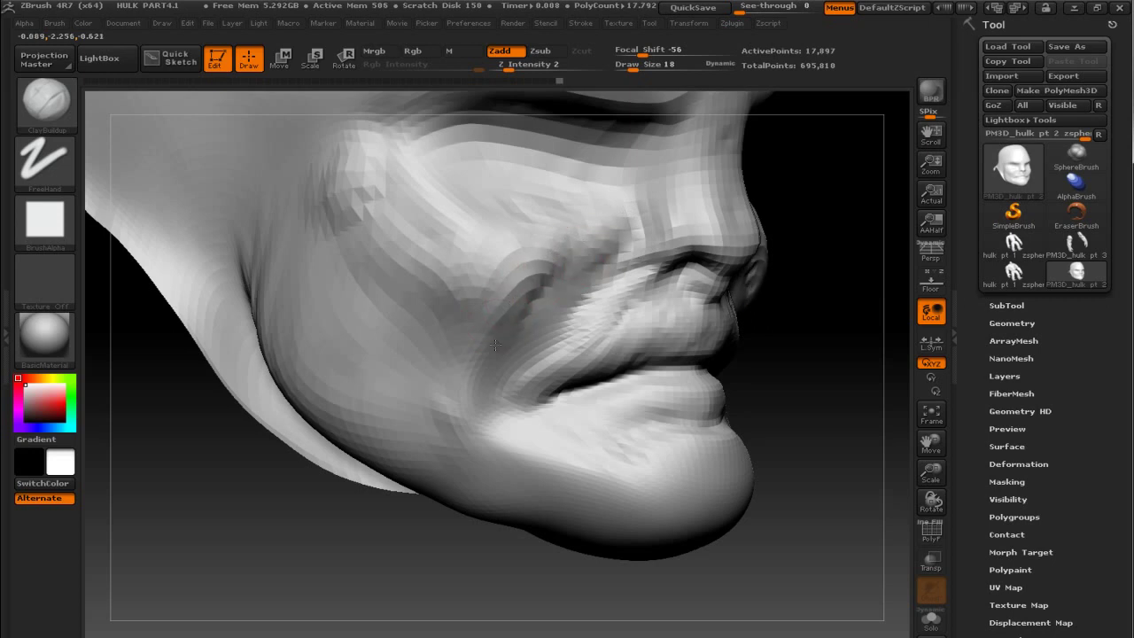
{"action": "mouse_move", "coordinate": [679, 488]}
{"action": "left_mouse_down"}
{"action": "mouse_move", "coordinate": [797, 532]}
{"action": "mouse_move", "coordinate": [829, 514]}
{"action": "left_mouse_up"}
{"action": "key", "text": "b"}
{"action": "key", "text": "c"}
{"action": "key", "text": "b"}
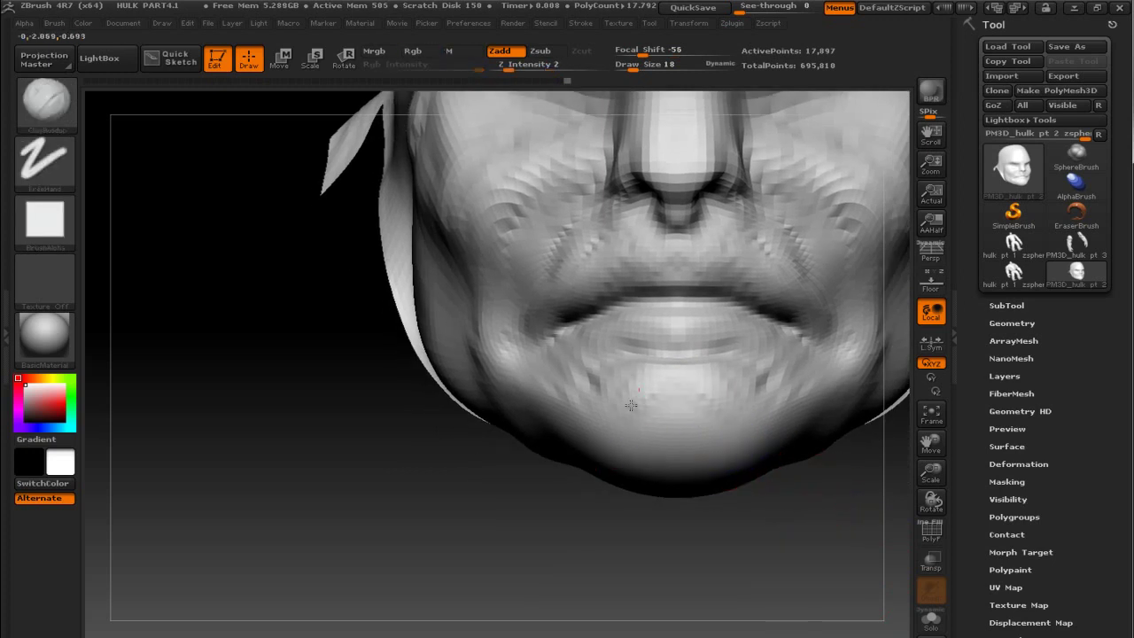
{"action": "key", "text": "shift"}
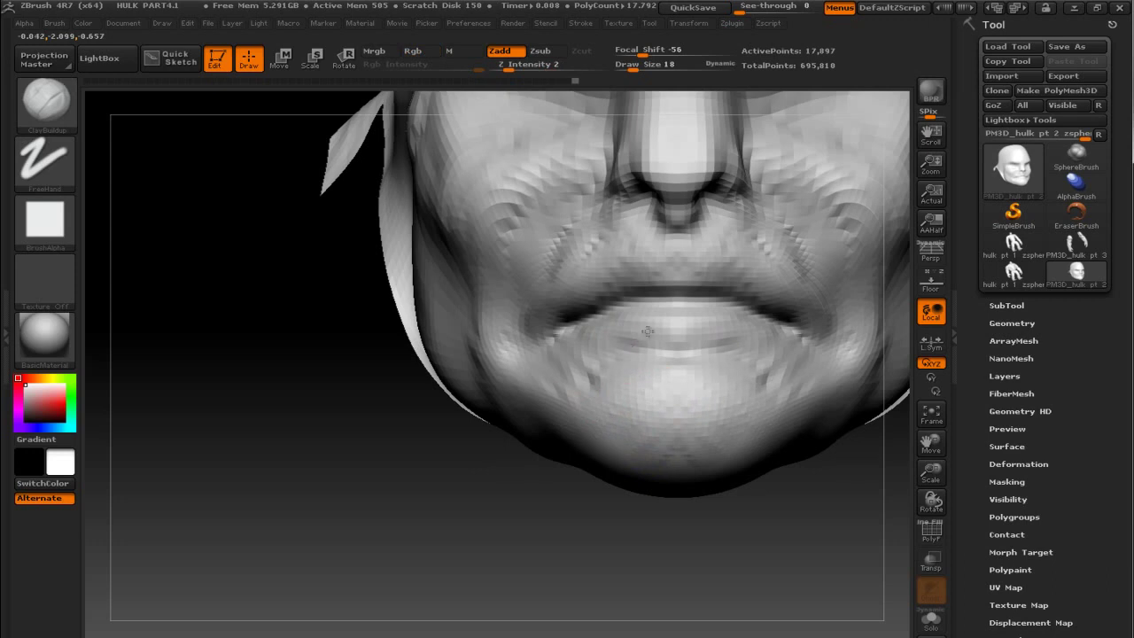
{"action": "left_click_drag", "start_coordinate": [650, 314], "coordinate": [618, 339]}
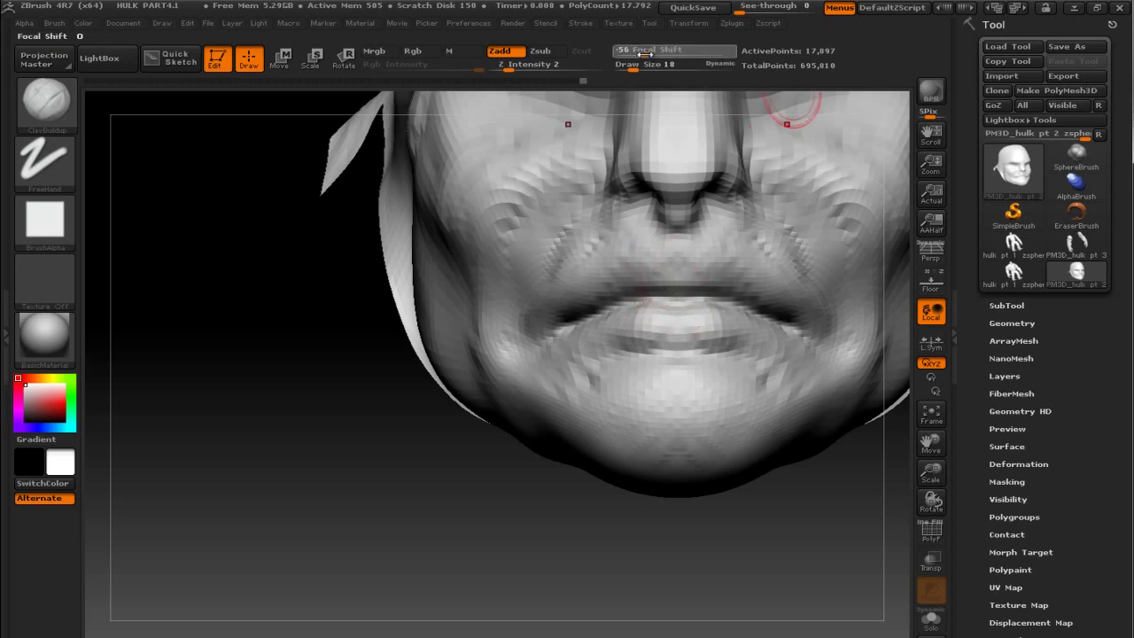
Set Focal Shift from -56 to -26 and raise Z Intensity from 2 to 4.
{"action": "mouse_move", "coordinate": [641, 50]}
{"action": "left_mouse_down"}
{"action": "mouse_move", "coordinate": [659, 50]}
{"action": "mouse_move", "coordinate": [631, 68]}
{"action": "mouse_move", "coordinate": [688, 59]}
{"action": "mouse_move", "coordinate": [627, 68]}
{"action": "left_mouse_up"}
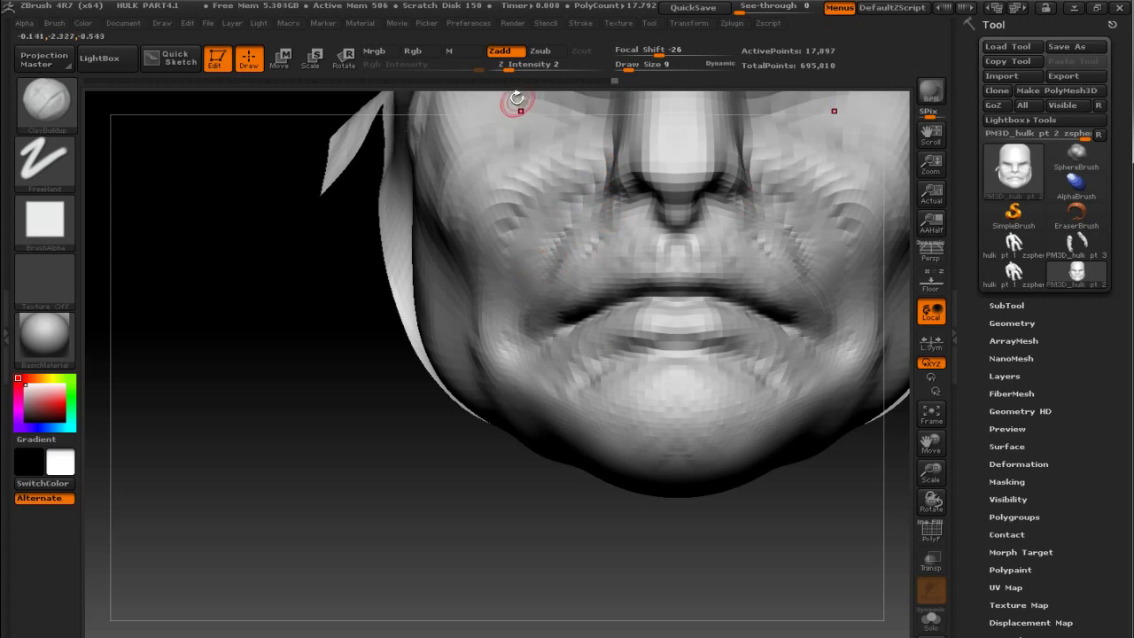
{"action": "left_click_drag", "start_coordinate": [508, 67], "coordinate": [513, 68]}
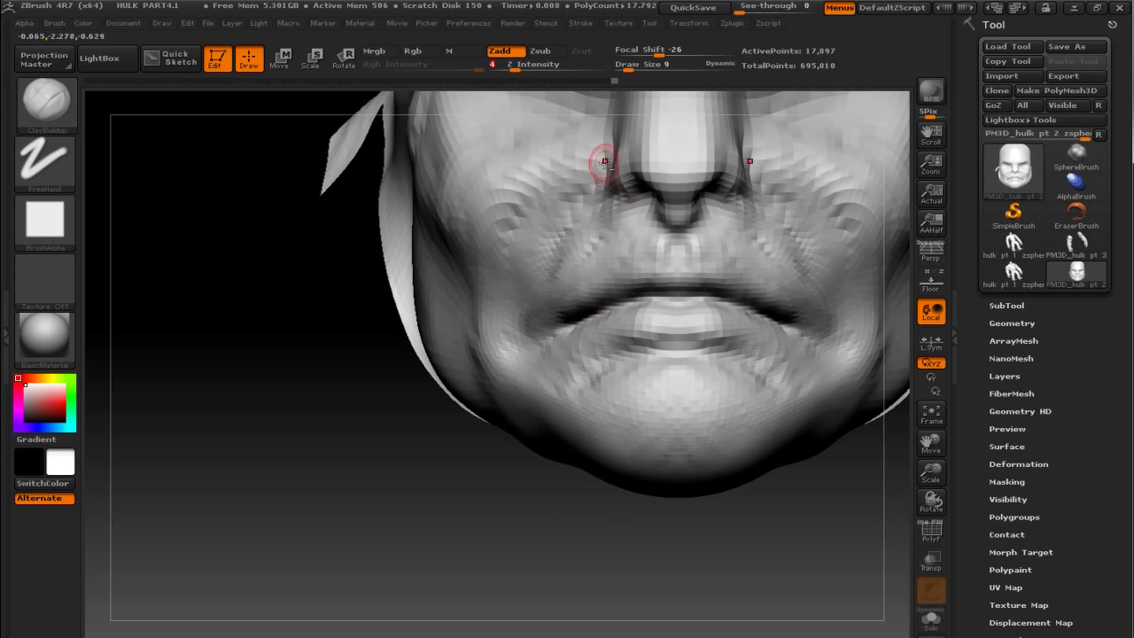
{"action": "left_click_drag", "start_coordinate": [772, 539], "coordinate": [760, 410]}
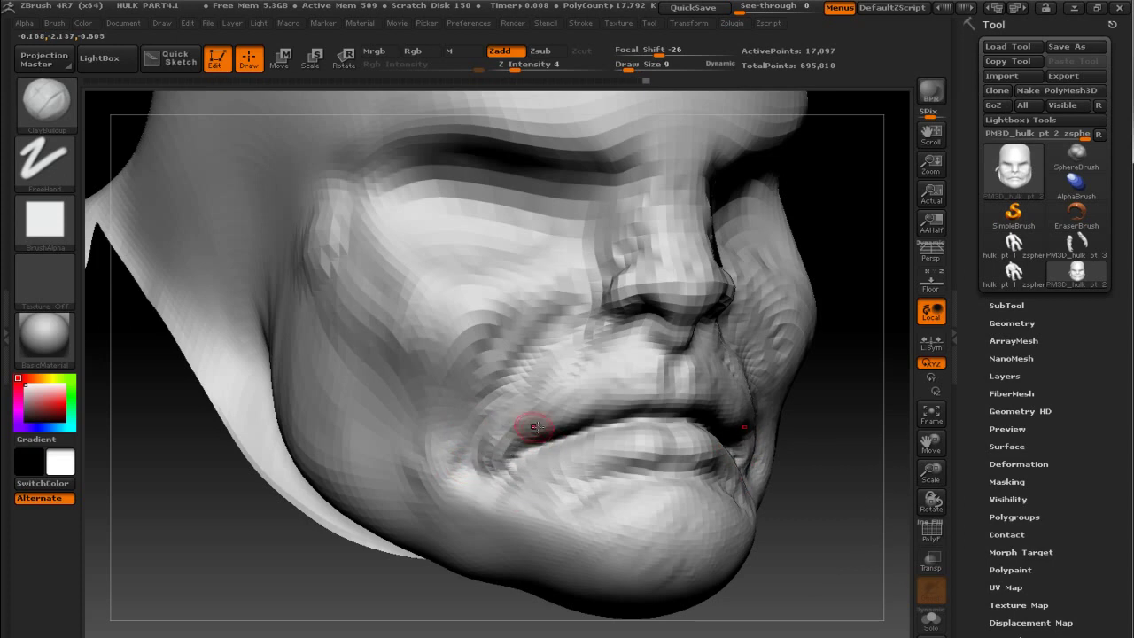
From a straight front view, deepen the mouth-corner crease and set Focal Shift to -15.
{"action": "left_click_drag", "start_coordinate": [835, 505], "coordinate": [861, 514]}
{"action": "mouse_move", "coordinate": [844, 552]}
{"action": "left_mouse_down"}
{"action": "mouse_move", "coordinate": [810, 570]}
{"action": "mouse_move", "coordinate": [788, 558]}
{"action": "left_mouse_up"}
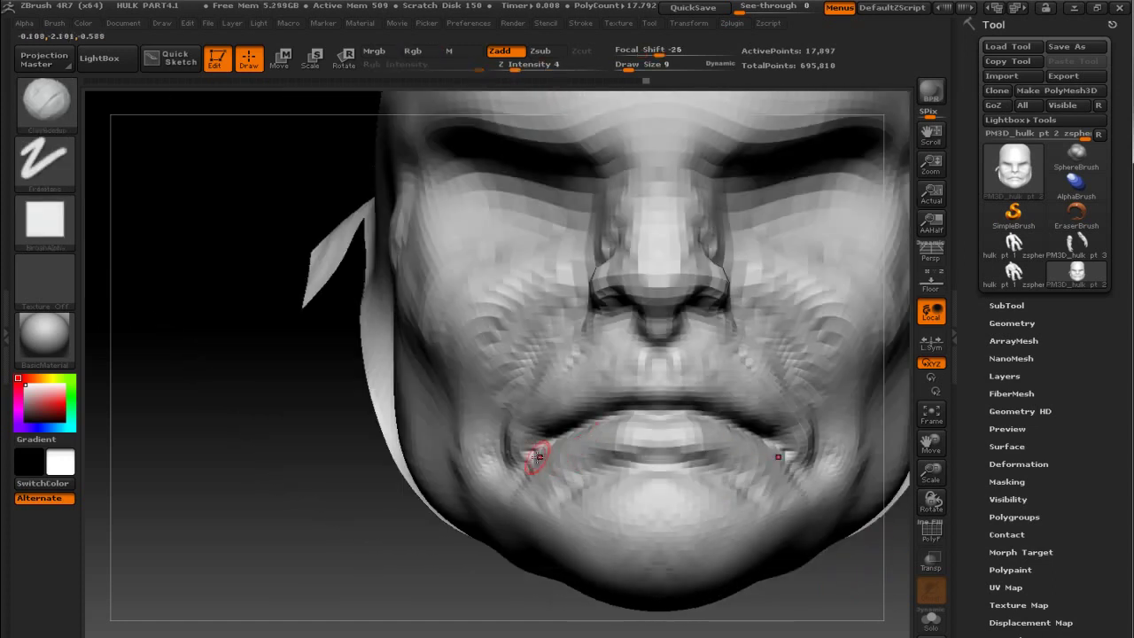
{"action": "left_click_drag", "start_coordinate": [525, 455], "coordinate": [545, 447]}
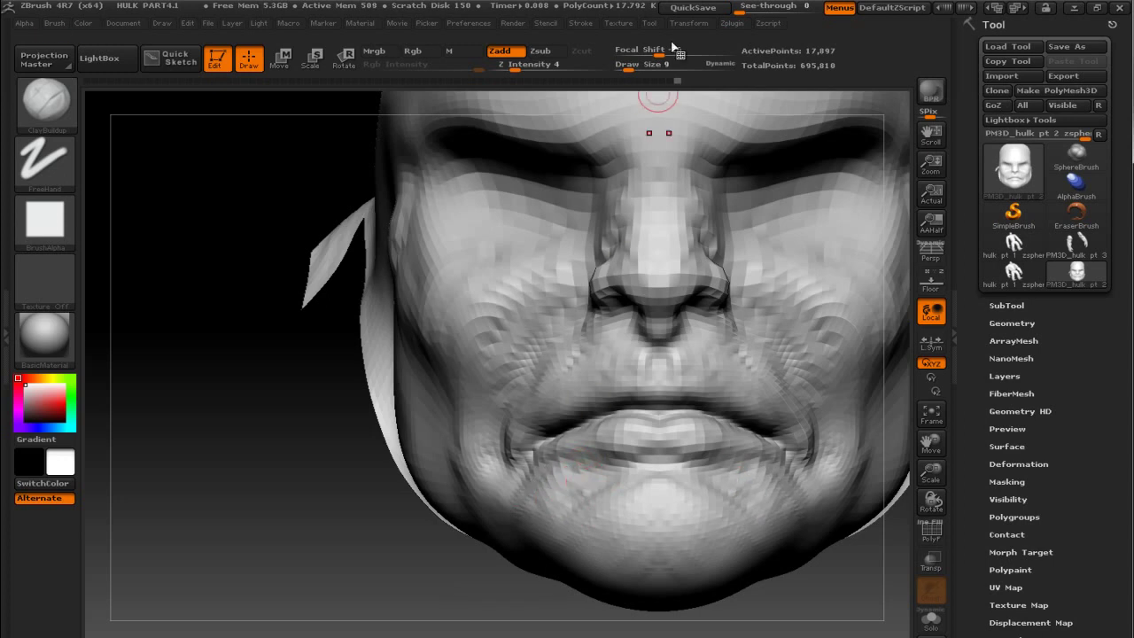
{"action": "left_click_drag", "start_coordinate": [655, 50], "coordinate": [630, 65]}
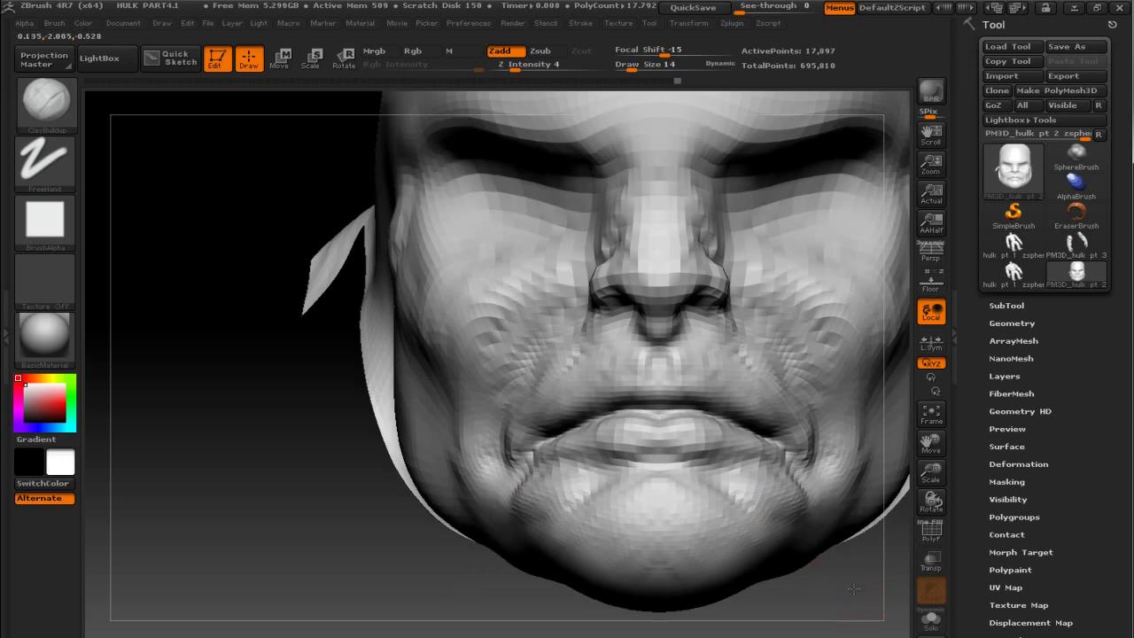
Build up clay on the chin from the front and smooth it.
{"action": "right_click_drag", "start_coordinate": [762, 498], "coordinate": [779, 489]}
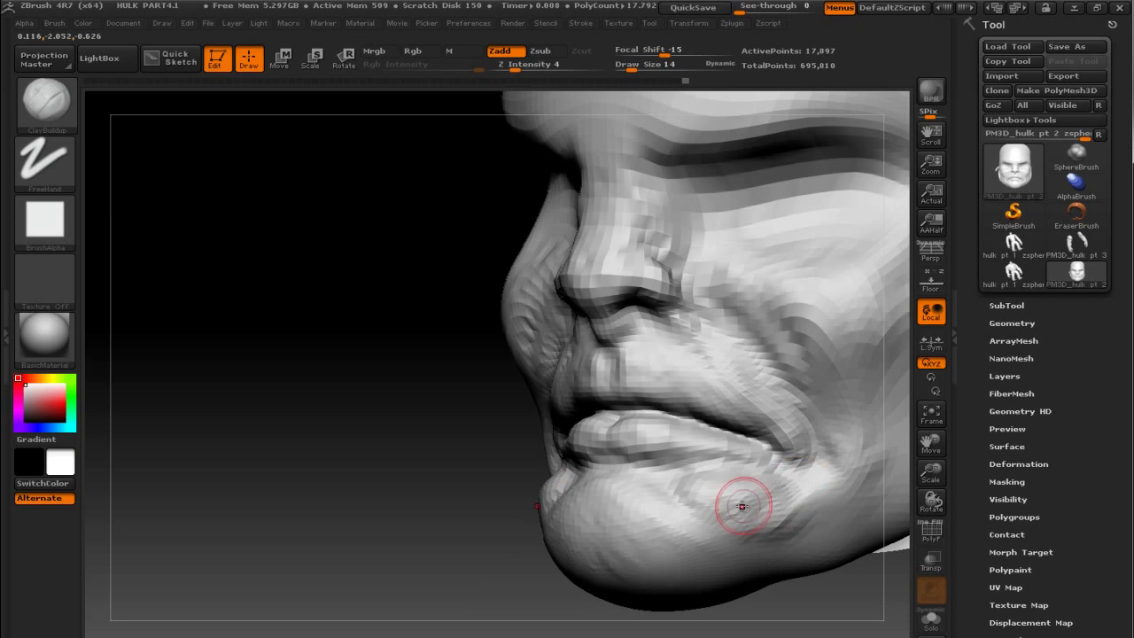
{"action": "key", "text": "shift"}
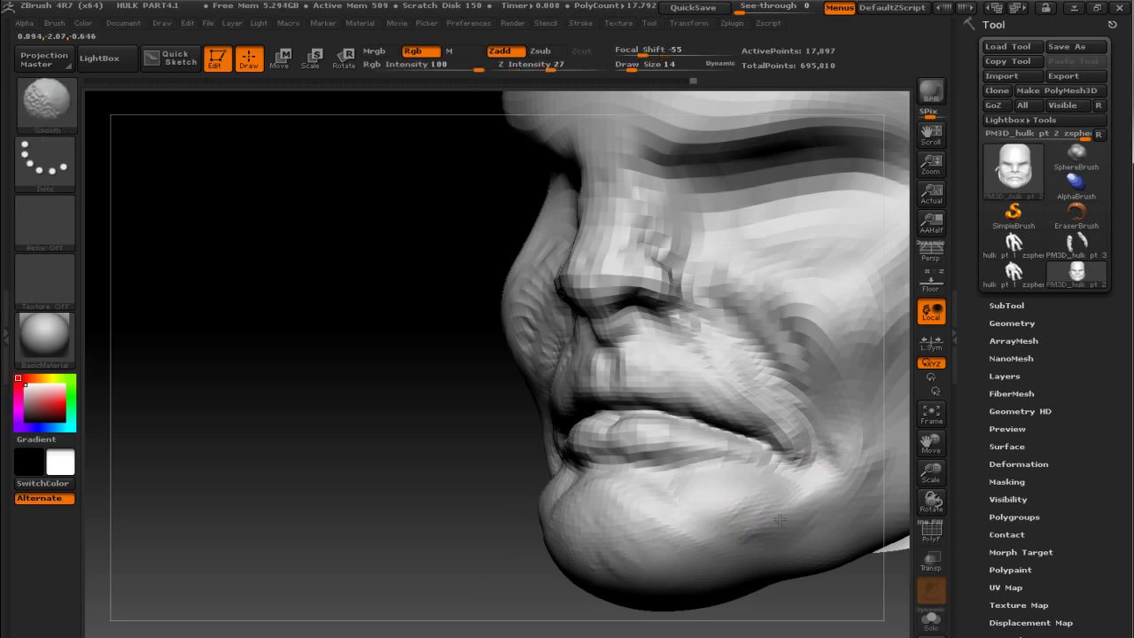
{"action": "left_click_drag", "start_coordinate": [481, 511], "coordinate": [519, 506], "text": "shift"}
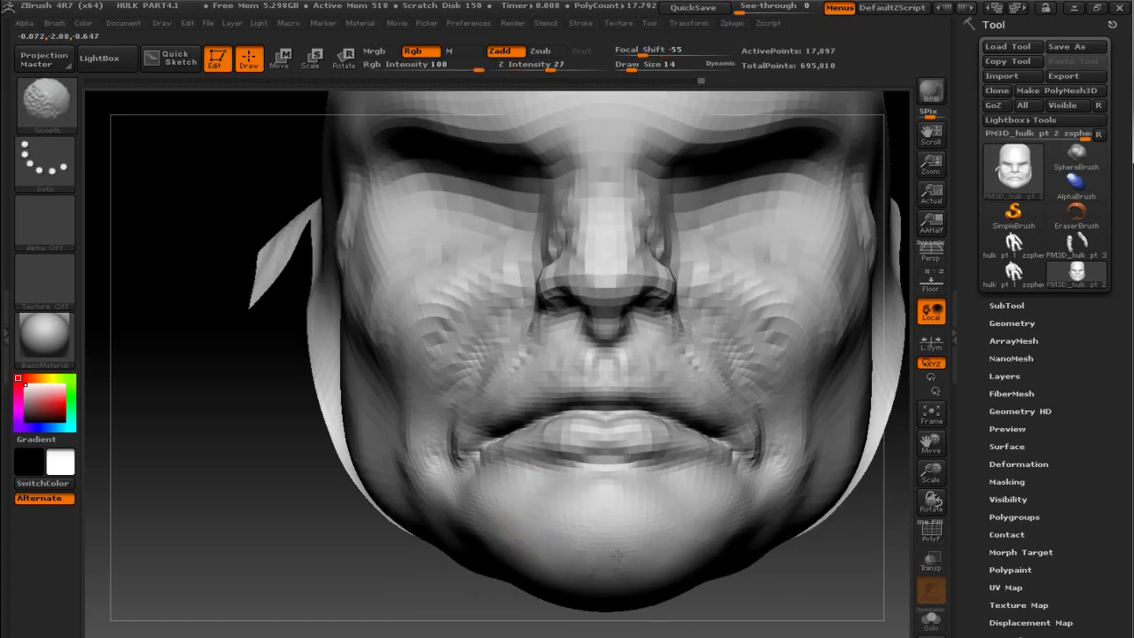
{"action": "key", "text": "shift"}
{"action": "left_click_drag", "start_coordinate": [592, 510], "coordinate": [569, 524]}
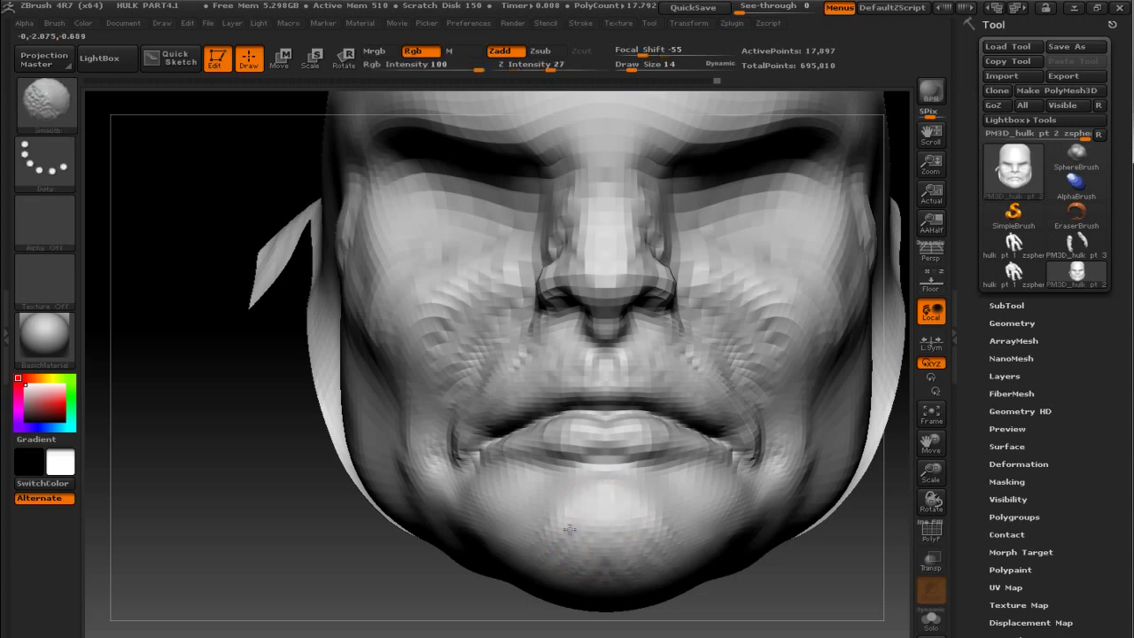
{"action": "left_click_drag", "start_coordinate": [590, 518], "coordinate": [572, 540], "text": "shift"}
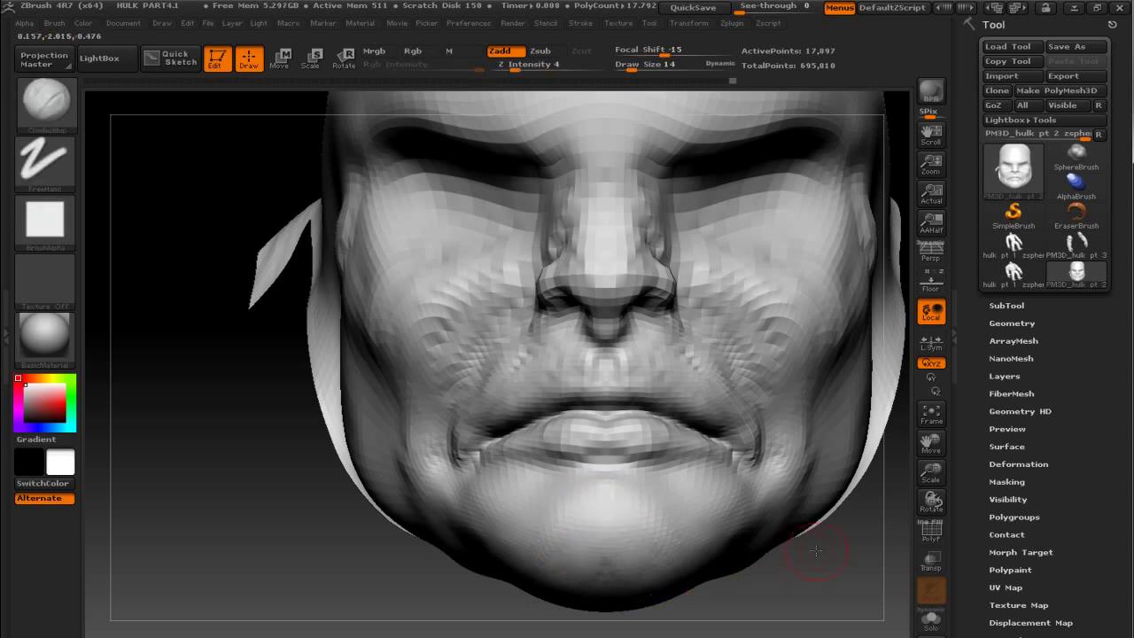
With a larger brush, lay a broad stroke of clay across both cheeks.
{"action": "left_click_drag", "start_coordinate": [797, 552], "coordinate": [824, 526]}
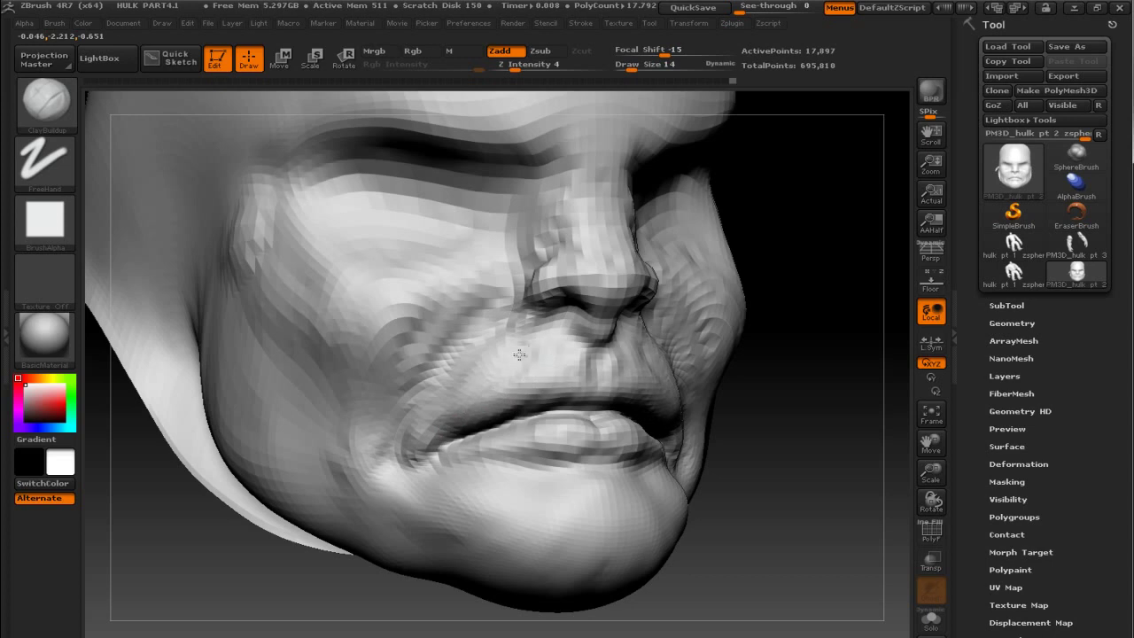
{"action": "key", "text": "shift"}
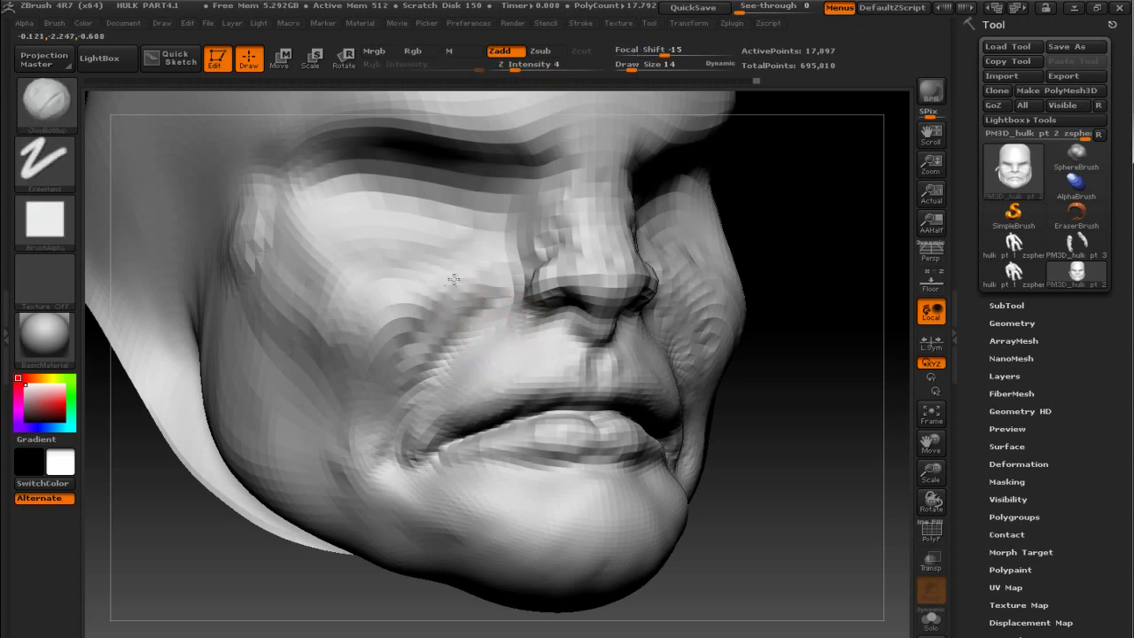
{"action": "key", "text": "bracketright"}
{"action": "mouse_move", "coordinate": [291, 222]}
{"action": "left_mouse_down"}
{"action": "mouse_move", "coordinate": [378, 282]}
{"action": "mouse_move", "coordinate": [499, 227]}
{"action": "left_mouse_up"}
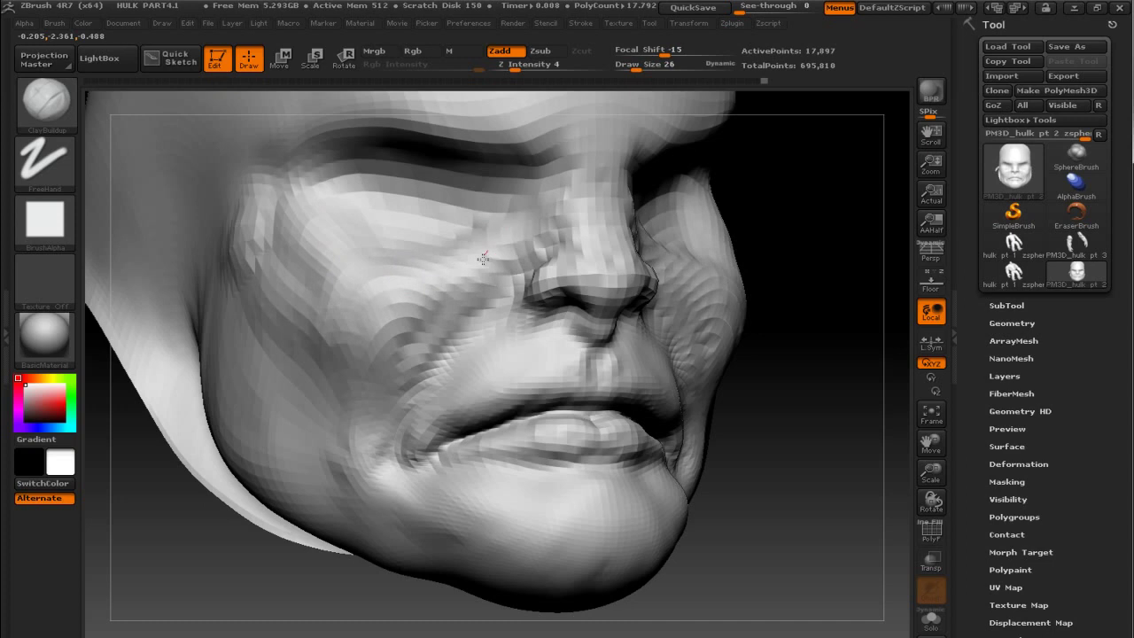
{"action": "key", "text": "bracketleft"}
{"action": "key", "text": "bracketleft"}
{"action": "key", "text": "bracketleft"}
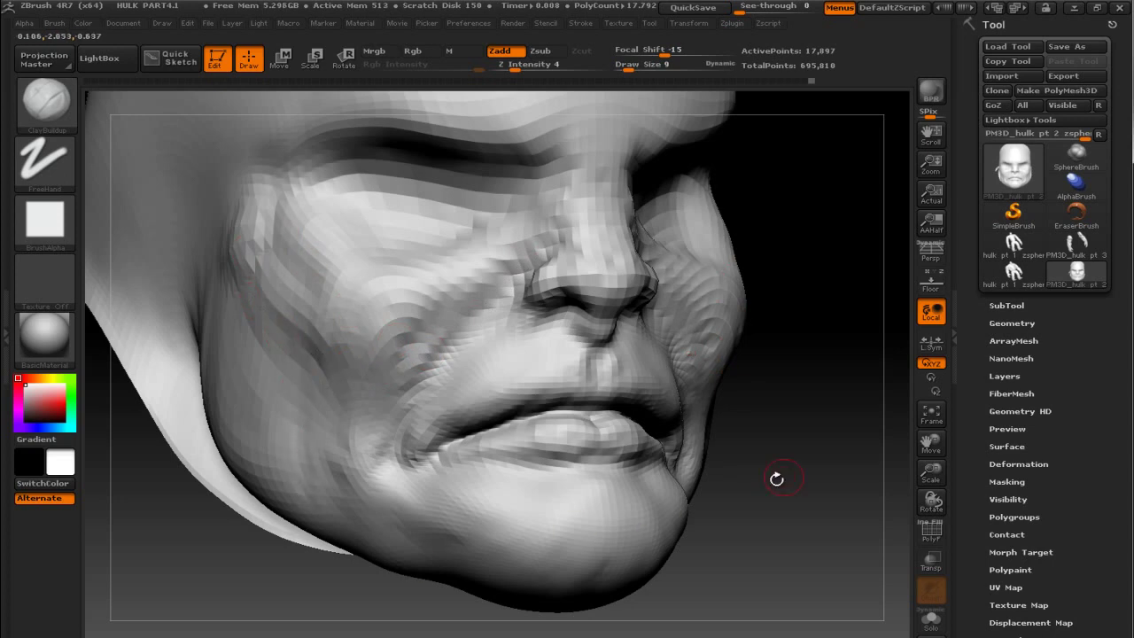
In side profile, build a clay ridge along the cheekbone and extend it back toward the ear.
{"action": "left_click_drag", "start_coordinate": [684, 504], "coordinate": [835, 468]}
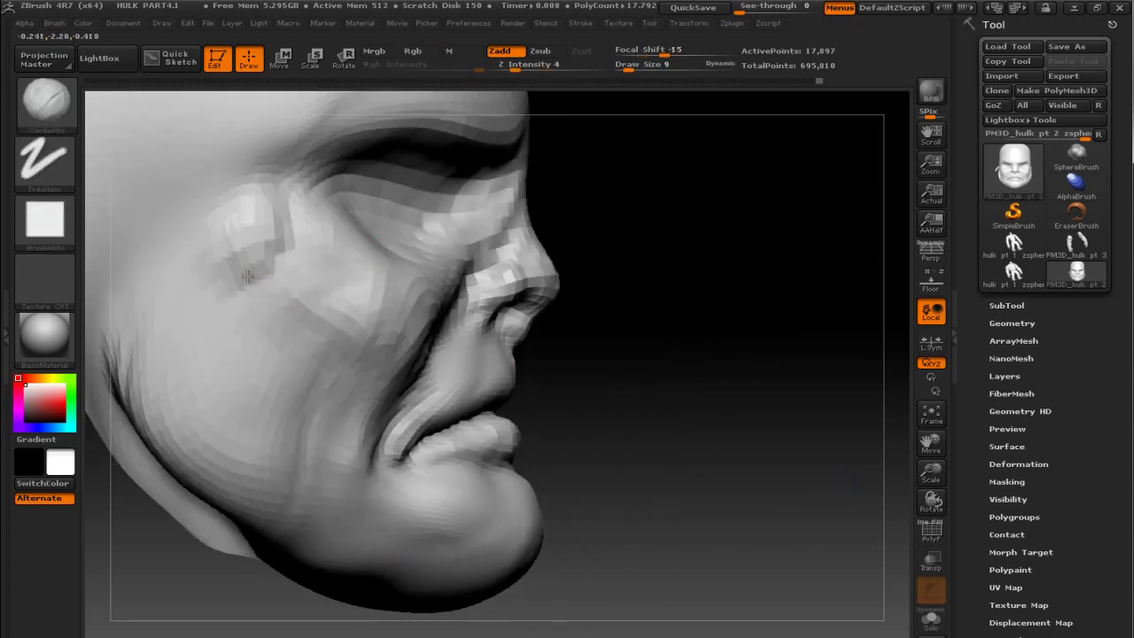
{"action": "key", "text": "bracketright"}
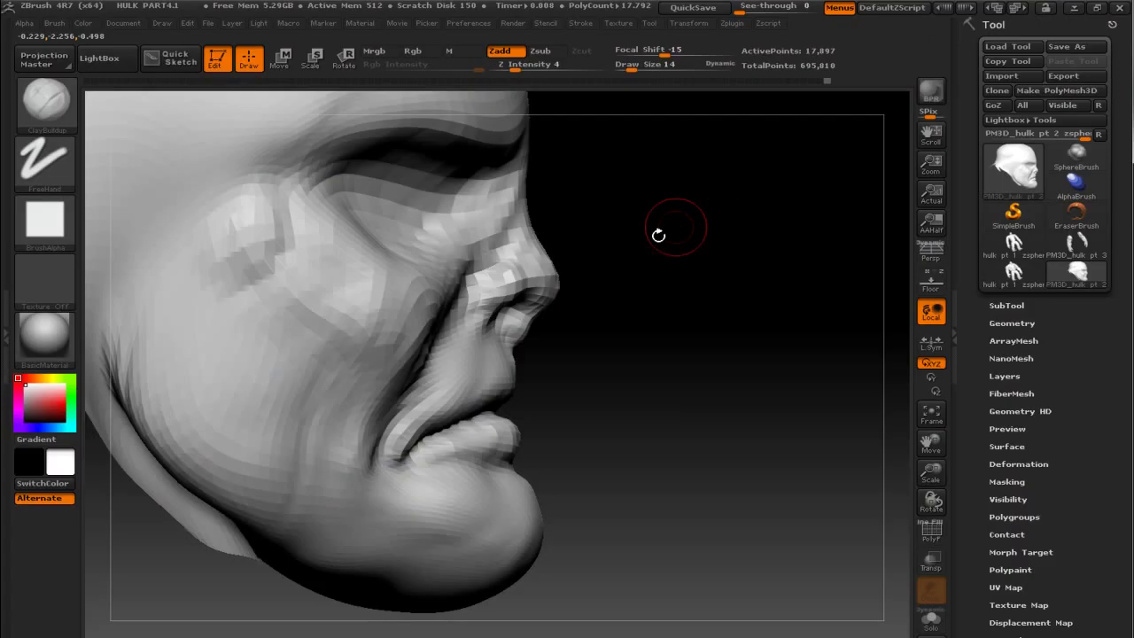
{"action": "mouse_move", "coordinate": [765, 319]}
{"action": "left_mouse_down"}
{"action": "mouse_move", "coordinate": [785, 468]}
{"action": "mouse_move", "coordinate": [797, 443]}
{"action": "left_mouse_up"}
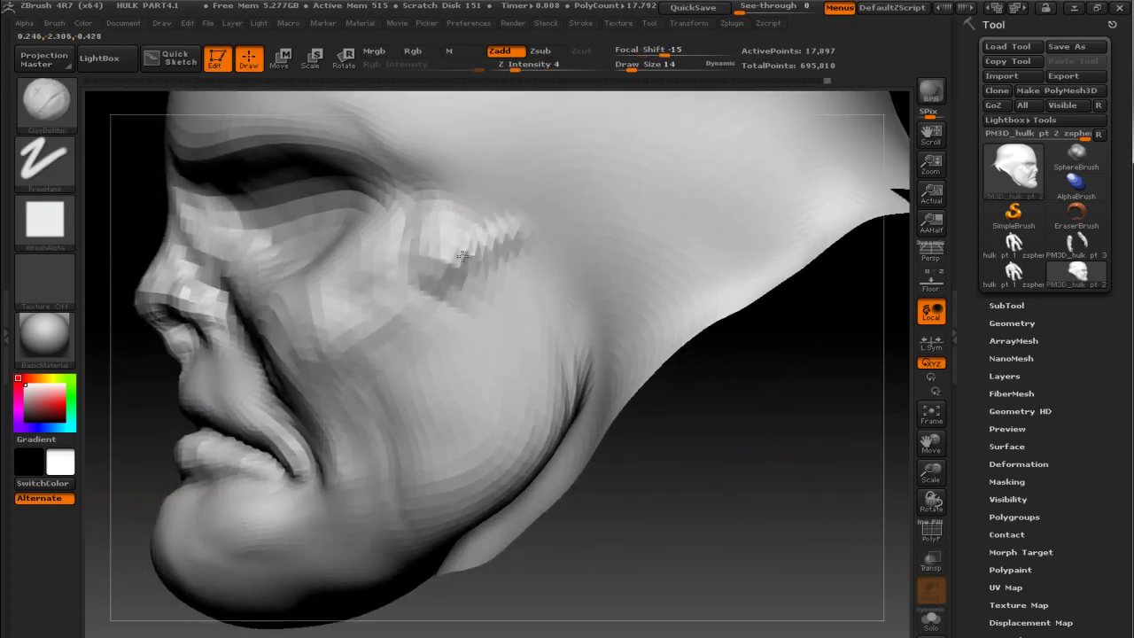
{"action": "left_click_drag", "start_coordinate": [424, 256], "coordinate": [505, 248]}
{"action": "left_click_drag", "start_coordinate": [443, 283], "coordinate": [549, 239]}
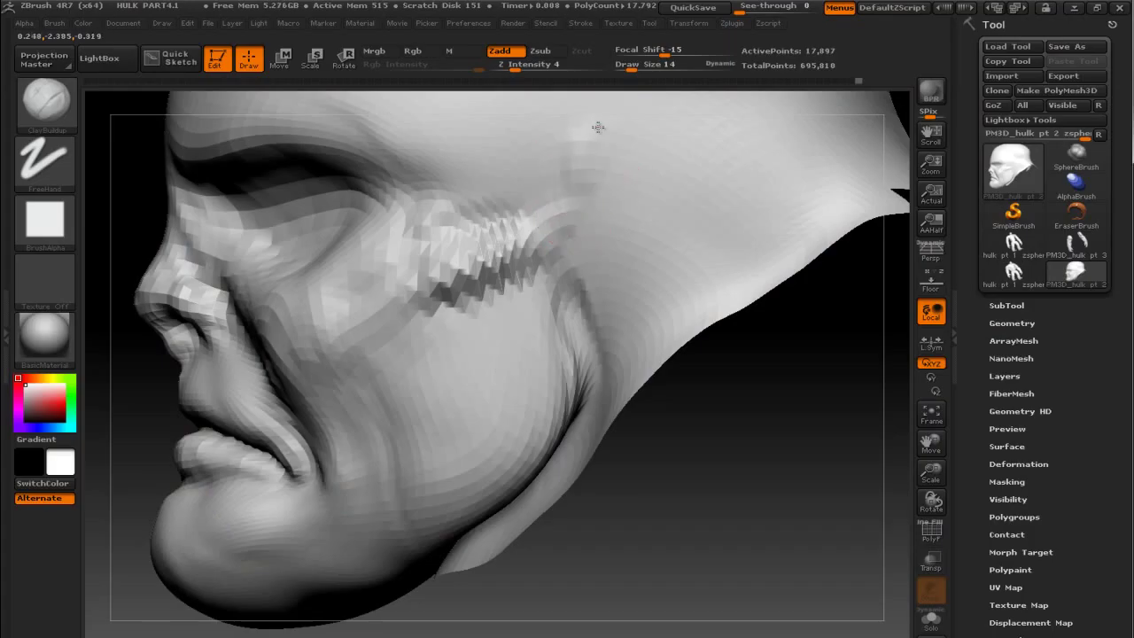
Mask a strip down the cheek and a patch on the side of the head, then frame the head front-on.
{"action": "left_click_drag", "start_coordinate": [676, 296], "coordinate": [683, 423], "text": "alt"}
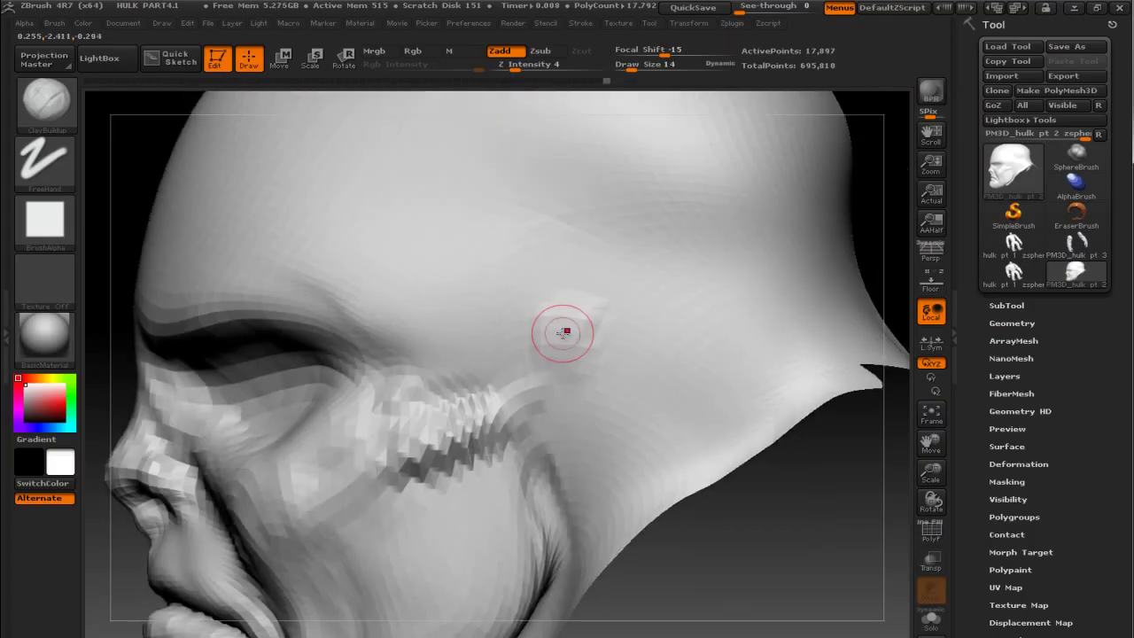
{"action": "left_click_drag", "start_coordinate": [563, 335], "coordinate": [589, 453]}
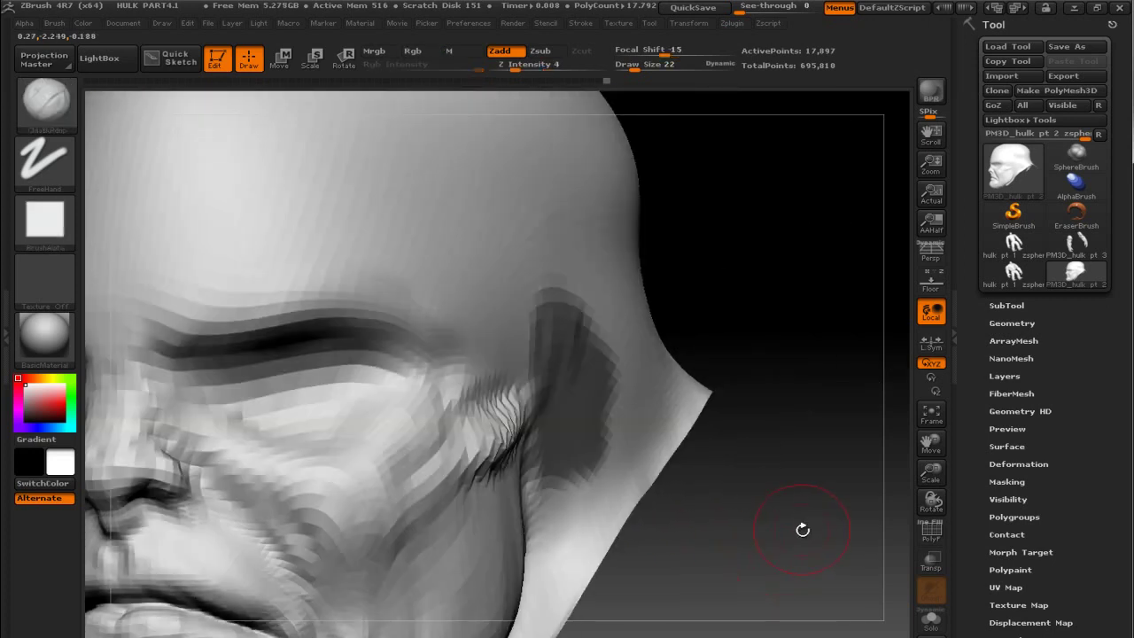
{"action": "mouse_move", "coordinate": [799, 526]}
{"action": "left_mouse_down"}
{"action": "mouse_move", "coordinate": [812, 508]}
{"action": "mouse_move", "coordinate": [798, 541]}
{"action": "mouse_move", "coordinate": [835, 541]}
{"action": "left_mouse_up"}
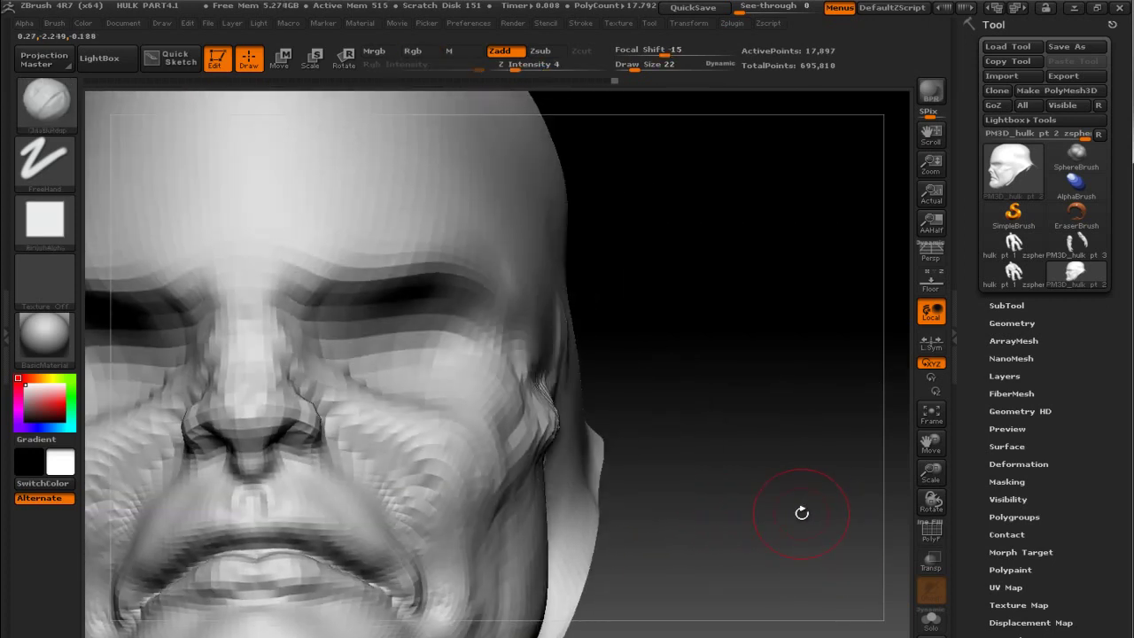
{"action": "mouse_move", "coordinate": [801, 506]}
{"action": "left_mouse_down", "text": "shift"}
{"action": "mouse_move", "coordinate": [791, 519]}
{"action": "mouse_move", "coordinate": [765, 420]}
{"action": "left_mouse_up", "text": "shift"}
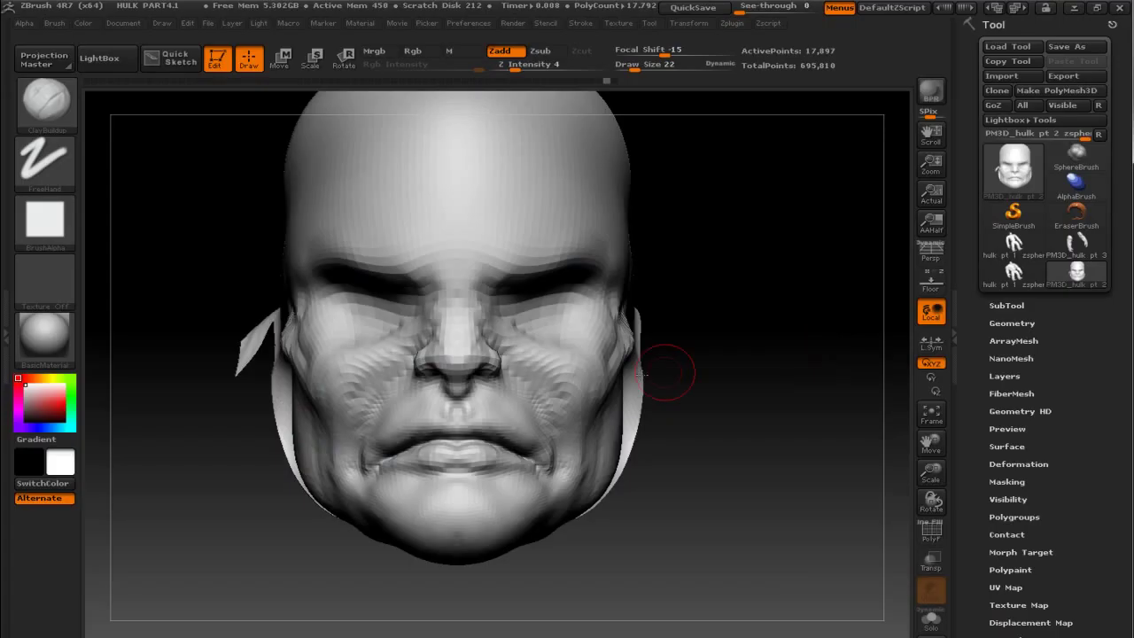
Build up both temples symmetrically and smooth away the temple streaks.
{"action": "left_click_drag", "start_coordinate": [810, 384], "coordinate": [806, 554]}
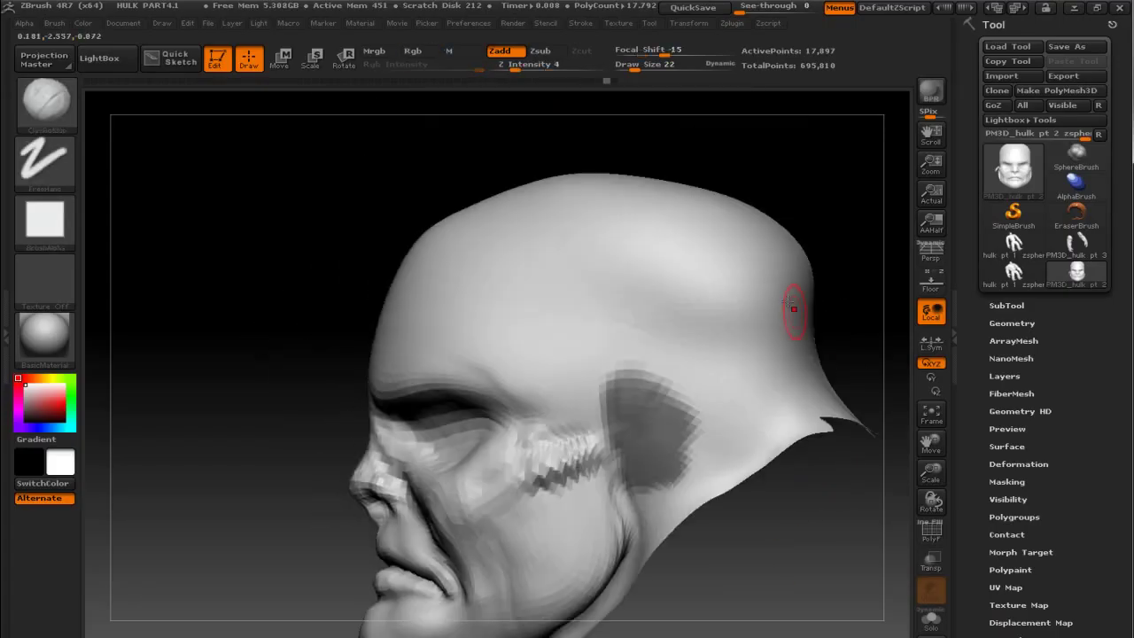
{"action": "left_click_drag", "start_coordinate": [442, 328], "coordinate": [469, 277]}
{"action": "mouse_move", "coordinate": [859, 320]}
{"action": "left_mouse_down"}
{"action": "mouse_move", "coordinate": [882, 272]}
{"action": "mouse_move", "coordinate": [850, 258]}
{"action": "mouse_move", "coordinate": [797, 296]}
{"action": "mouse_move", "coordinate": [834, 261]}
{"action": "mouse_move", "coordinate": [898, 240]}
{"action": "left_mouse_up"}
{"action": "left_click_drag", "start_coordinate": [301, 321], "coordinate": [290, 362]}
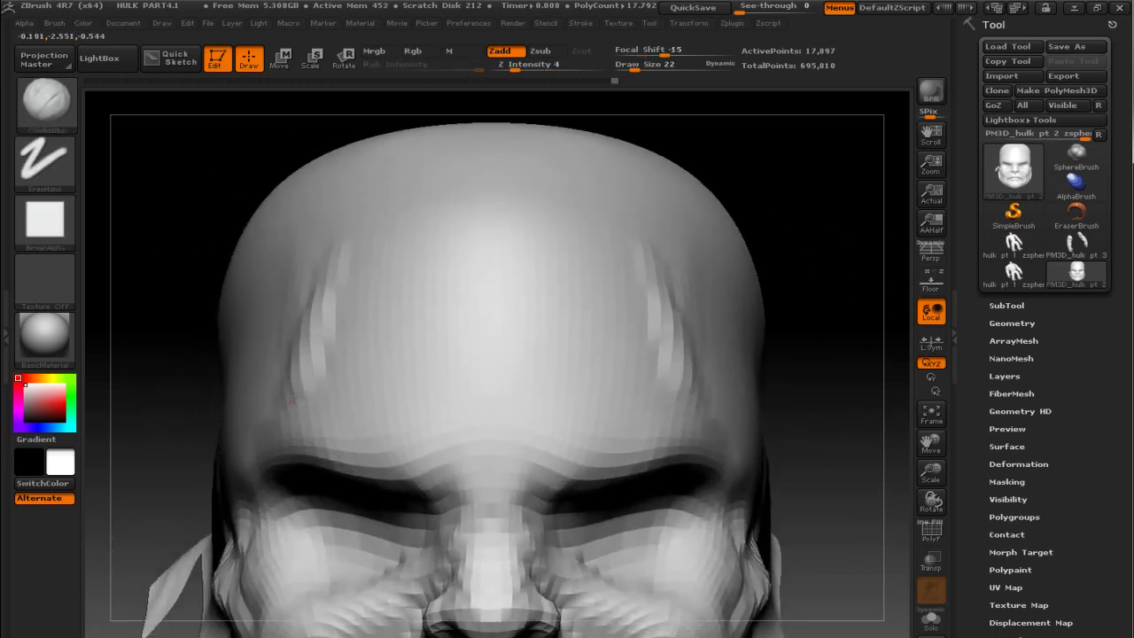
{"action": "mouse_move", "coordinate": [304, 227]}
{"action": "left_mouse_down", "text": "shift"}
{"action": "mouse_move", "coordinate": [328, 266]}
{"action": "mouse_move", "coordinate": [317, 371]}
{"action": "left_mouse_up", "text": "shift"}
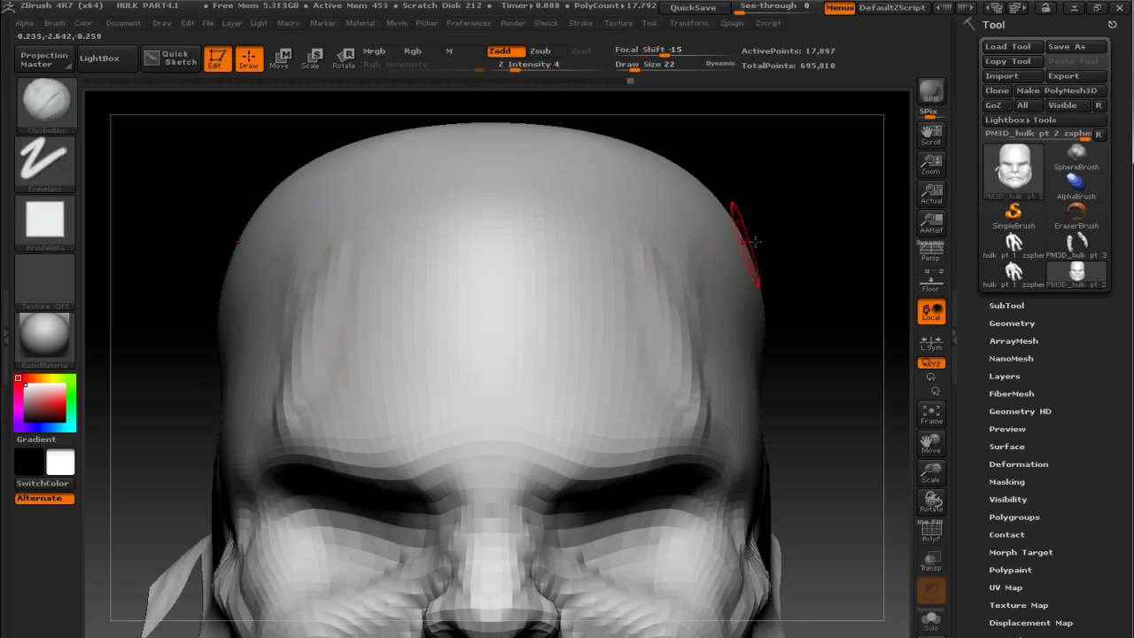
Build up clay on the upper forehead from a front view.
{"action": "mouse_move", "coordinate": [824, 239]}
{"action": "left_mouse_down"}
{"action": "mouse_move", "coordinate": [833, 175]}
{"action": "mouse_move", "coordinate": [856, 222]}
{"action": "mouse_move", "coordinate": [807, 159]}
{"action": "mouse_move", "coordinate": [623, 268]}
{"action": "left_mouse_up"}
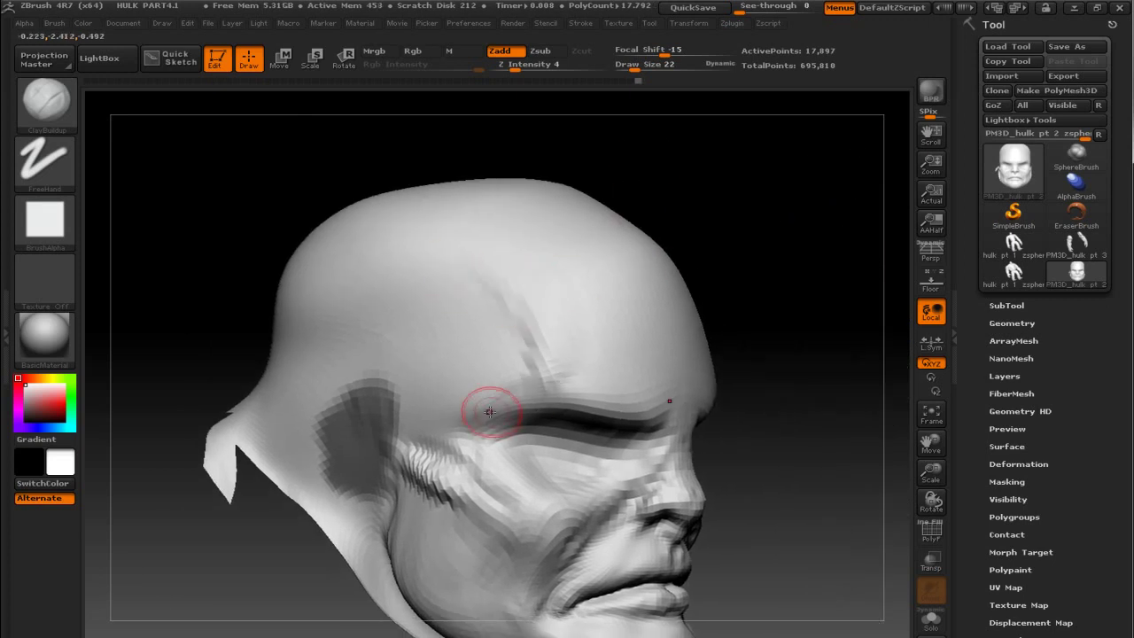
{"action": "mouse_move", "coordinate": [774, 345]}
{"action": "left_mouse_down"}
{"action": "mouse_move", "coordinate": [878, 218]}
{"action": "mouse_move", "coordinate": [749, 114]}
{"action": "left_mouse_up"}
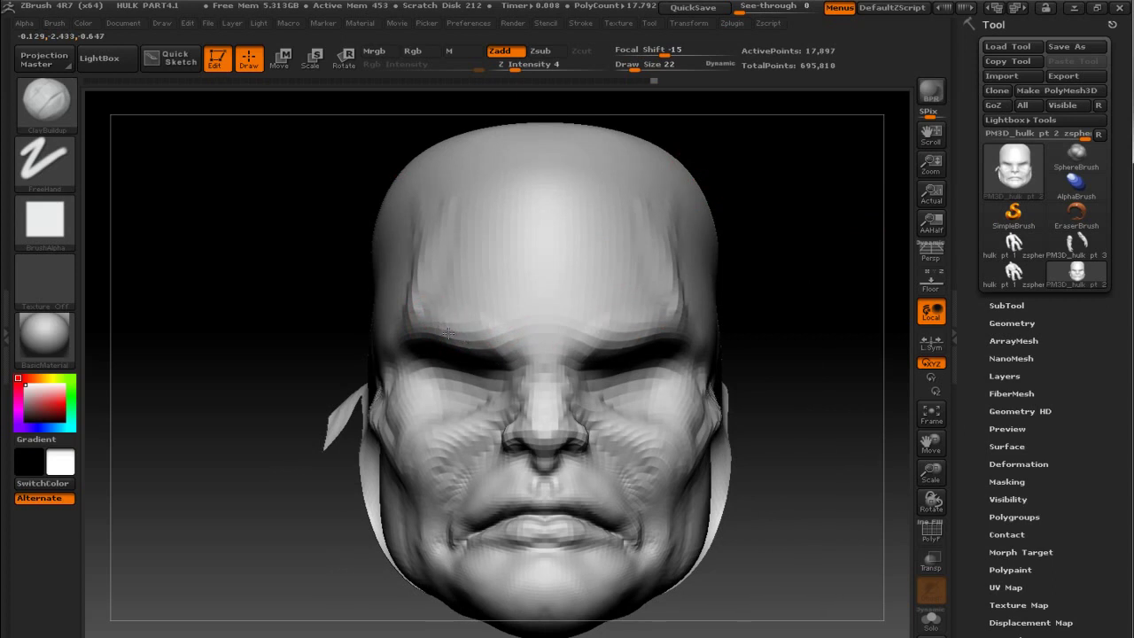
{"action": "left_click_drag", "start_coordinate": [771, 266], "coordinate": [837, 379], "text": "alt"}
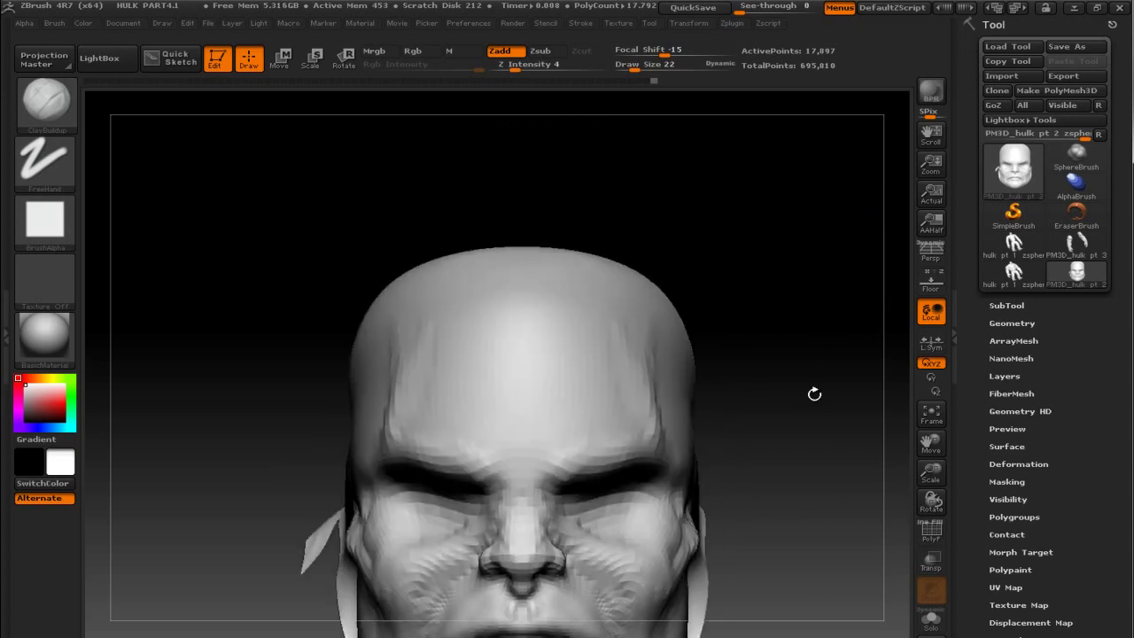
{"action": "left_click_drag", "start_coordinate": [498, 321], "coordinate": [474, 327]}
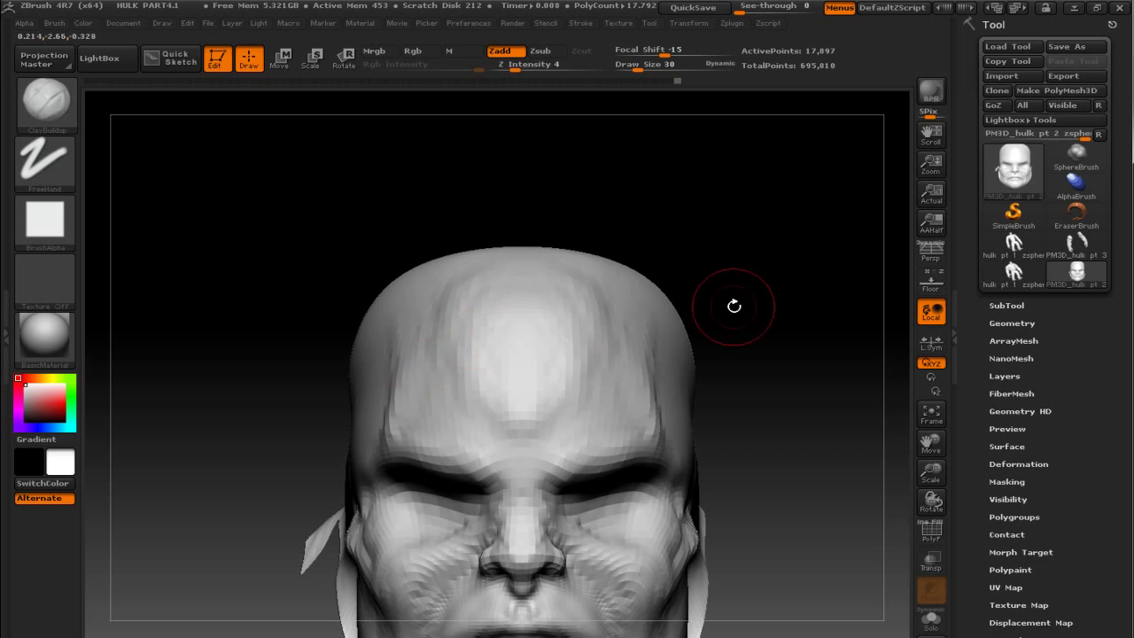
From a profile view, carve a brow crease and extend it down across the forehead.
{"action": "left_click_drag", "start_coordinate": [729, 304], "coordinate": [855, 296]}
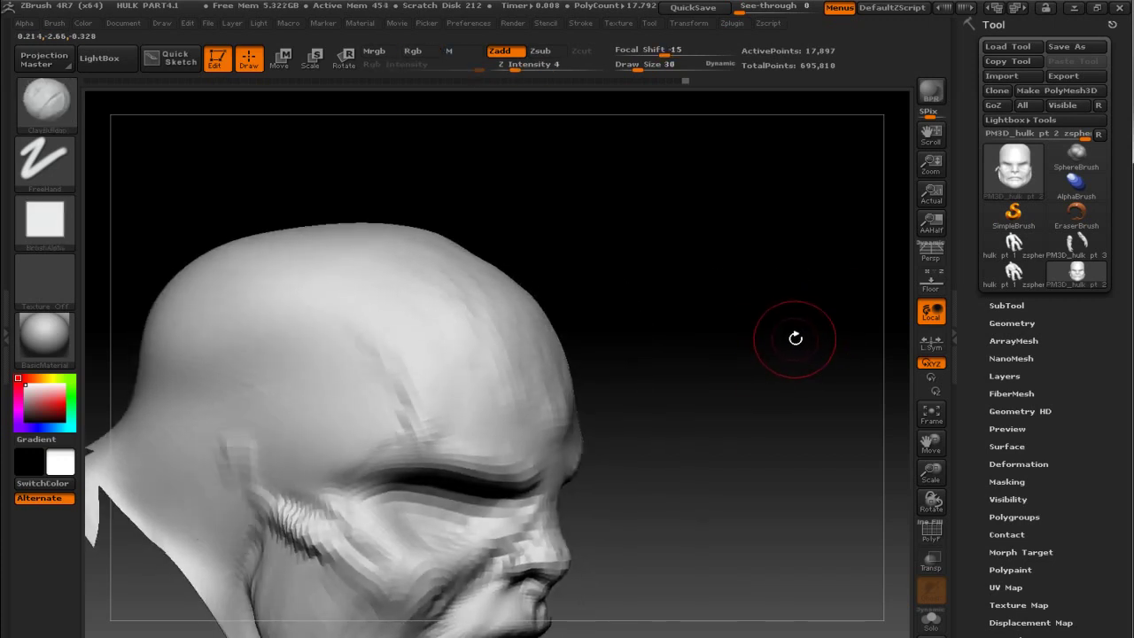
{"action": "mouse_move", "coordinate": [780, 359]}
{"action": "left_mouse_down"}
{"action": "mouse_move", "coordinate": [804, 354]}
{"action": "mouse_move", "coordinate": [797, 345]}
{"action": "left_mouse_up"}
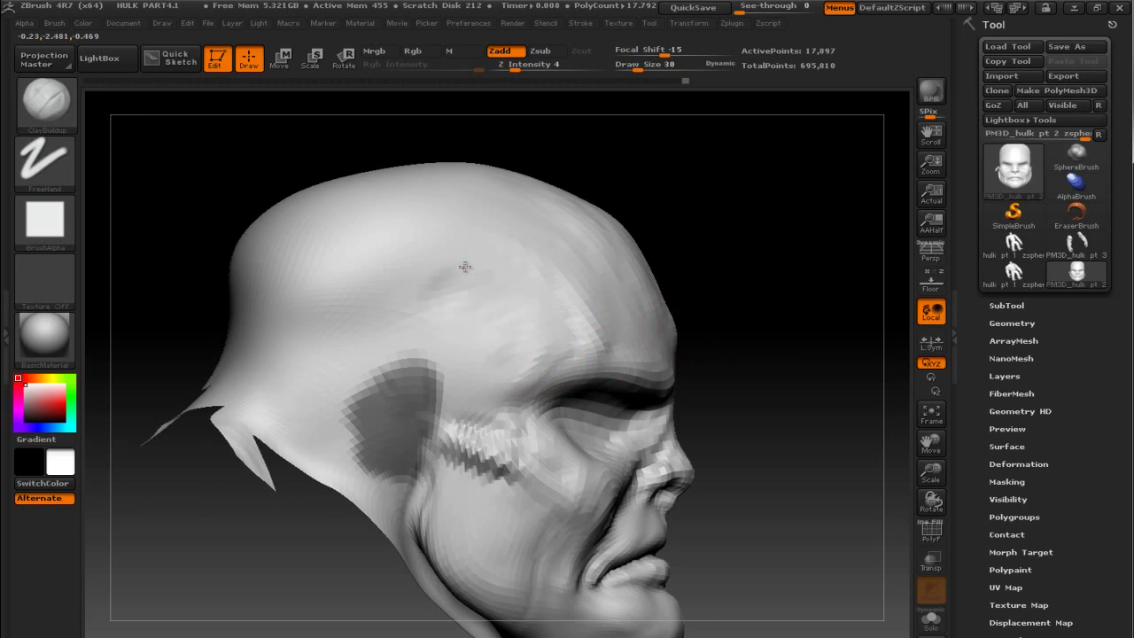
{"action": "left_click_drag", "start_coordinate": [533, 333], "coordinate": [448, 339]}
{"action": "left_click_drag", "start_coordinate": [467, 275], "coordinate": [403, 313]}
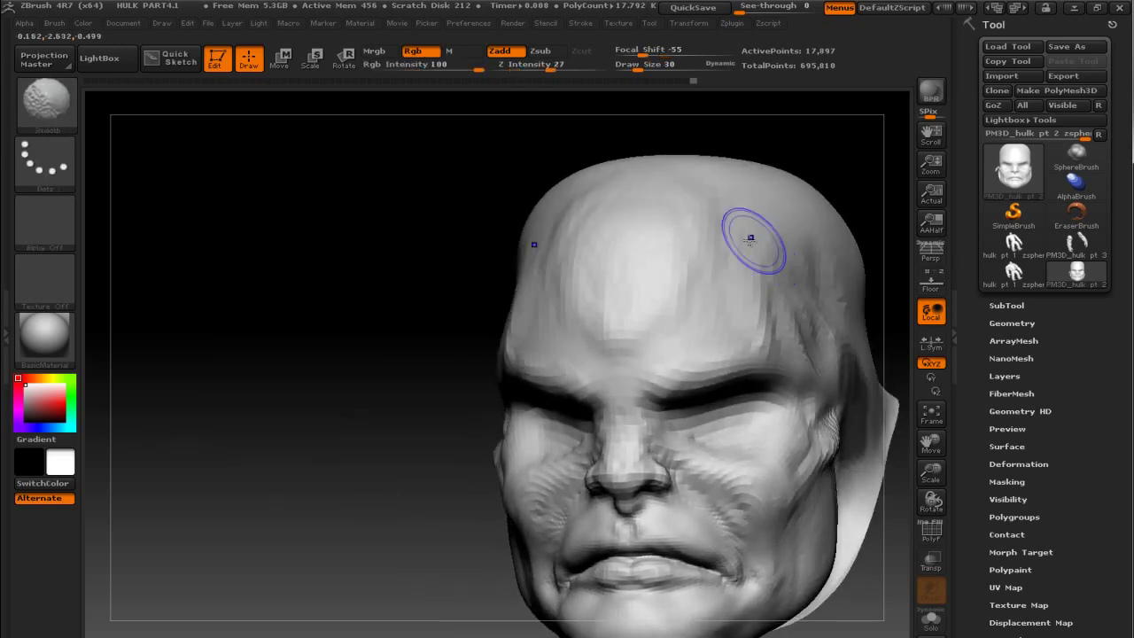
{"action": "left_click_drag", "start_coordinate": [509, 208], "coordinate": [468, 202], "text": "shift"}
{"action": "left_click_drag", "start_coordinate": [430, 263], "coordinate": [570, 337]}
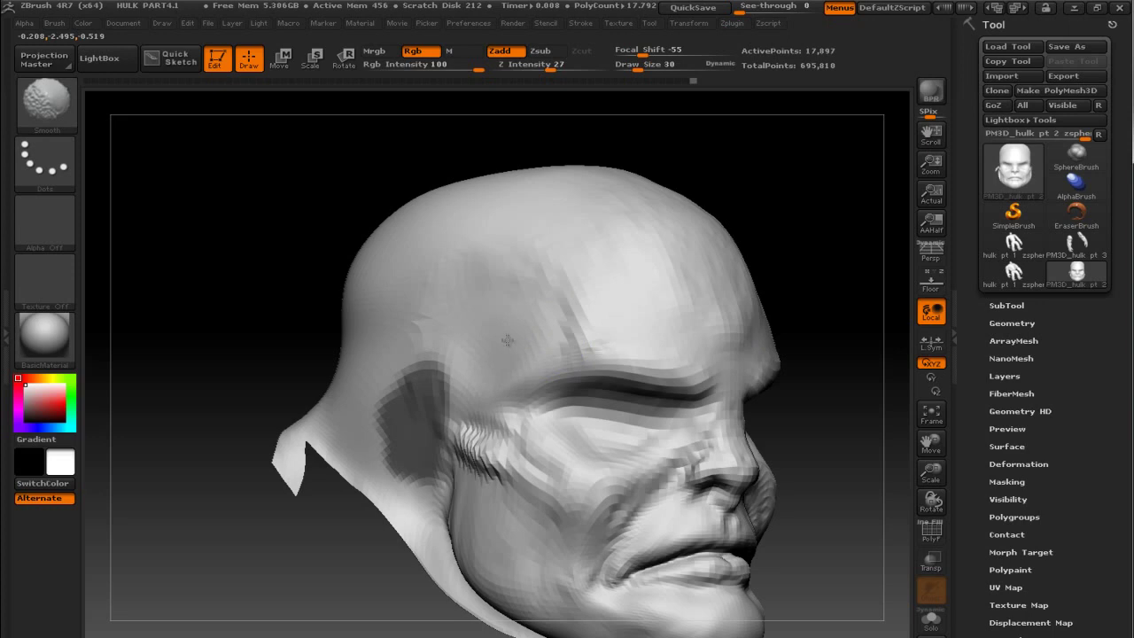
Recentre the head in a front view and switch to the facial-muscle reference slide.
{"action": "mouse_move", "coordinate": [310, 257]}
{"action": "left_mouse_down", "text": "shift"}
{"action": "mouse_move", "coordinate": [228, 233]}
{"action": "mouse_move", "coordinate": [346, 256]}
{"action": "left_mouse_up", "text": "shift"}
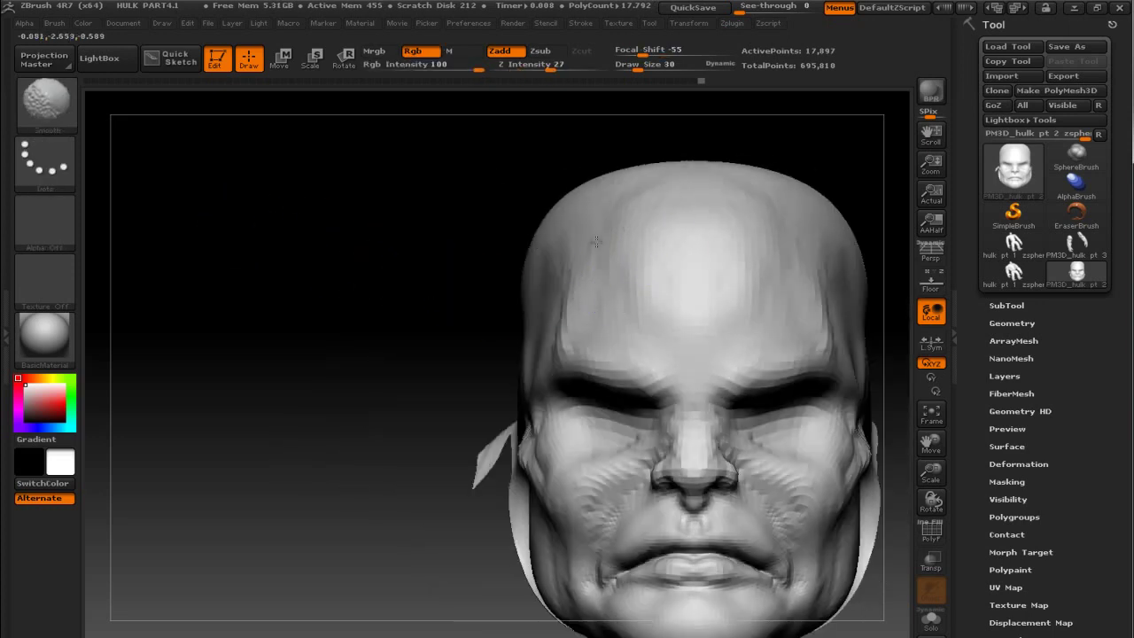
{"action": "mouse_move", "coordinate": [221, 253]}
{"action": "left_mouse_down"}
{"action": "mouse_move", "coordinate": [321, 250]}
{"action": "mouse_move", "coordinate": [362, 263]}
{"action": "left_mouse_up"}
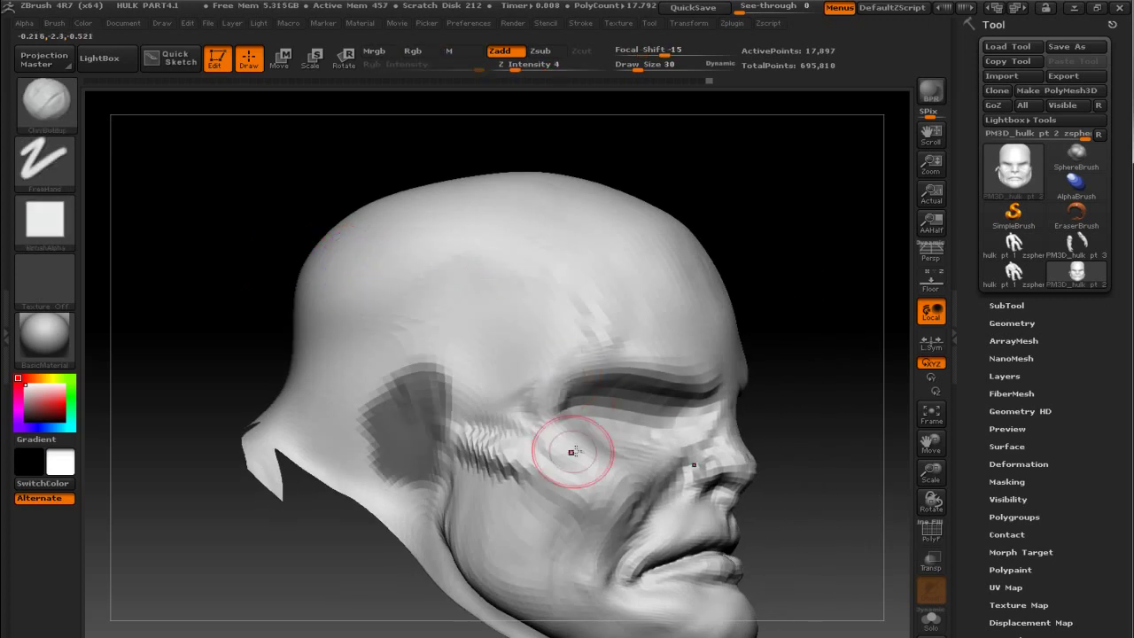
{"action": "mouse_move", "coordinate": [837, 332]}
{"action": "left_mouse_down"}
{"action": "mouse_move", "coordinate": [714, 304]}
{"action": "mouse_move", "coordinate": [341, 271]}
{"action": "left_mouse_up"}
{"action": "mouse_move", "coordinate": [307, 311]}
{"action": "left_mouse_down", "text": "alt"}
{"action": "mouse_move", "coordinate": [294, 250]}
{"action": "mouse_move", "coordinate": [255, 283]}
{"action": "left_mouse_up", "text": "alt"}
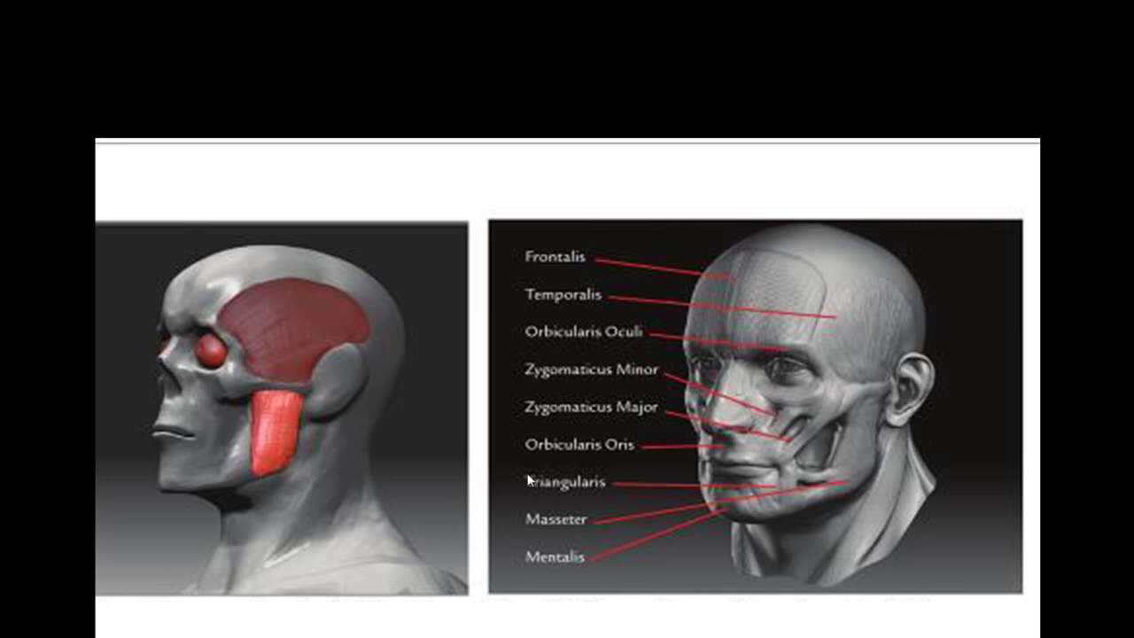
{"action": "key", "text": "alt+Tab"}
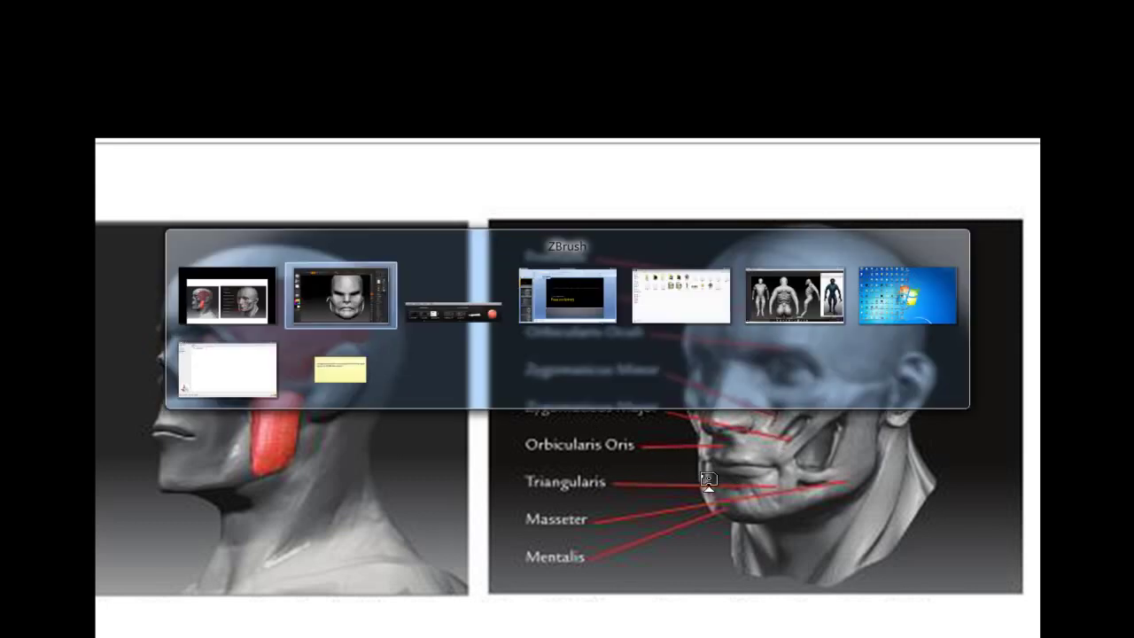
At draw size 9, gently sculpt and smooth around the nose and upper lip.
{"action": "mouse_move", "coordinate": [814, 571]}
{"action": "left_mouse_down", "text": "alt"}
{"action": "mouse_move", "coordinate": [825, 546]}
{"action": "mouse_move", "coordinate": [832, 567]}
{"action": "left_mouse_up", "text": "alt"}
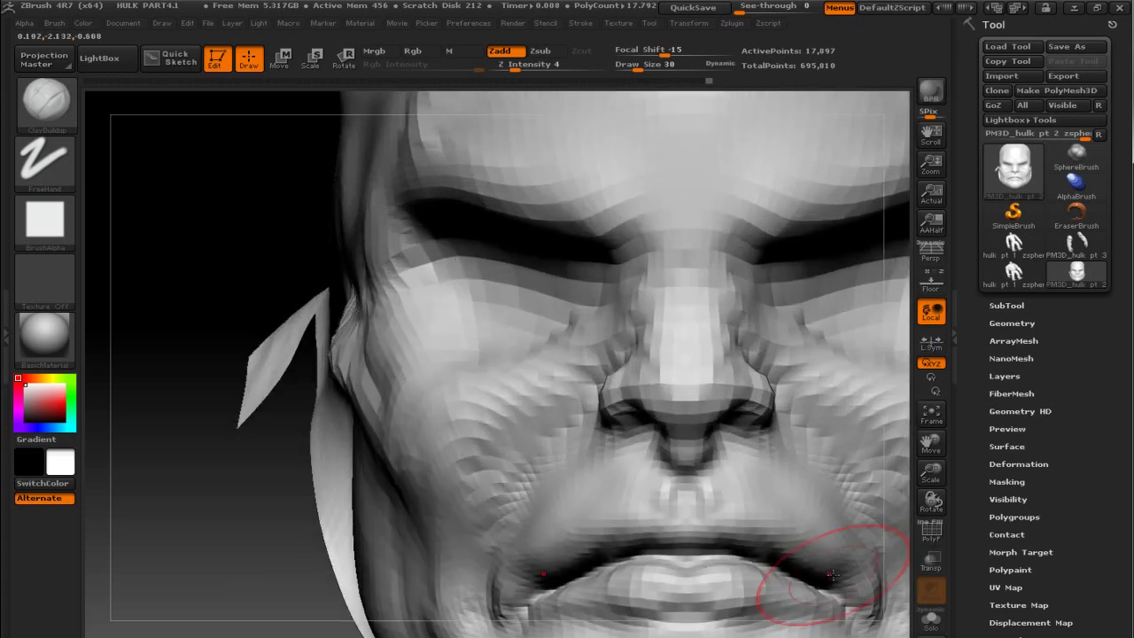
{"action": "left_click_drag", "start_coordinate": [722, 488], "coordinate": [680, 495]}
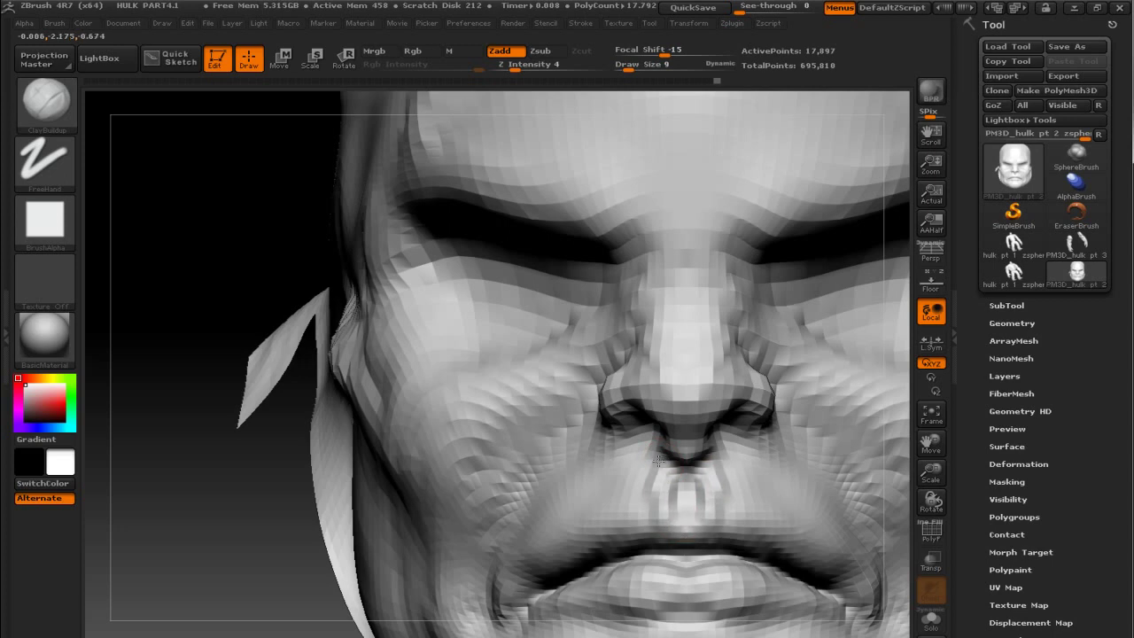
{"action": "key", "text": "shift"}
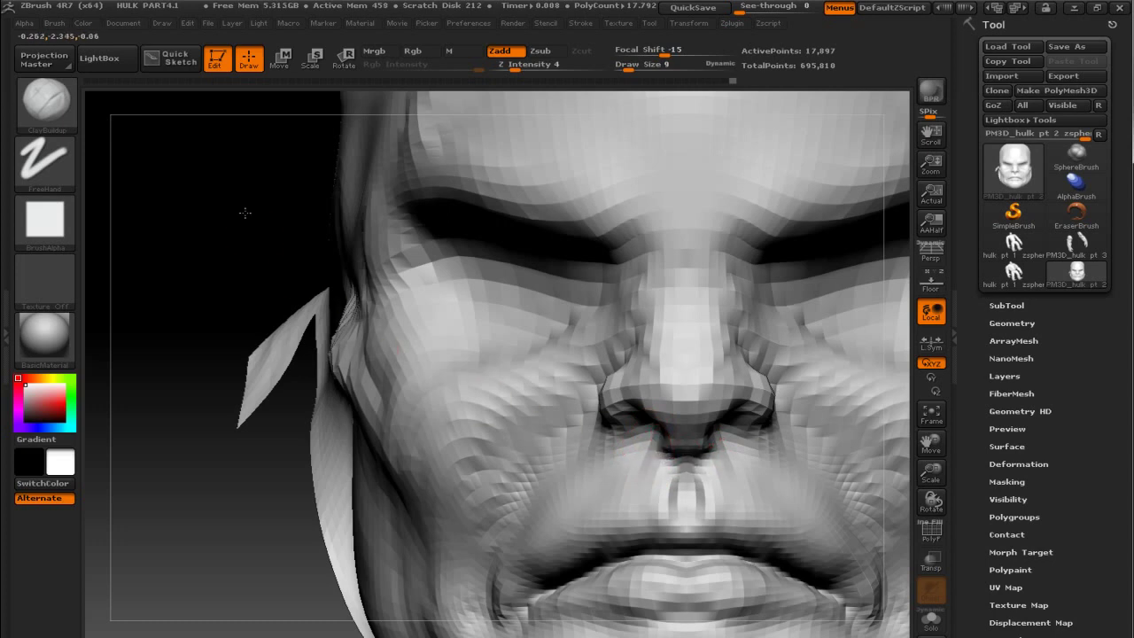
{"action": "key", "text": "f"}
Inspect the nose from the side and front, ending with the face filling the view.
{"action": "mouse_move", "coordinate": [215, 245]}
{"action": "left_mouse_down"}
{"action": "mouse_move", "coordinate": [354, 261]}
{"action": "mouse_move", "coordinate": [677, 434]}
{"action": "left_mouse_up"}
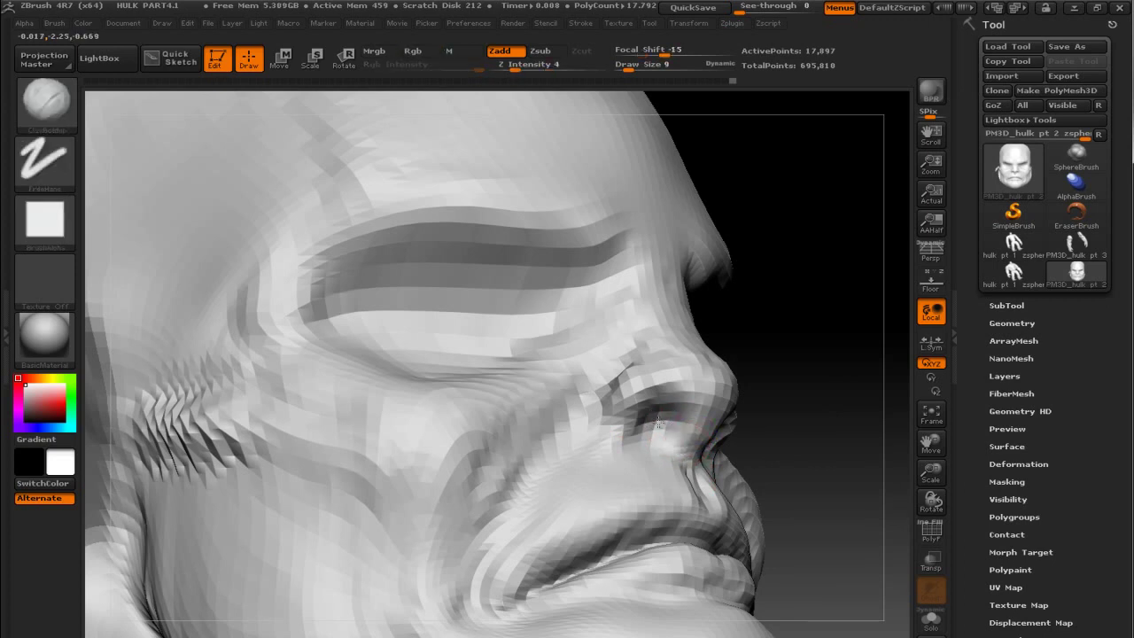
{"action": "mouse_move", "coordinate": [725, 418]}
{"action": "left_mouse_down"}
{"action": "mouse_move", "coordinate": [868, 379]}
{"action": "mouse_move", "coordinate": [824, 389]}
{"action": "left_mouse_up"}
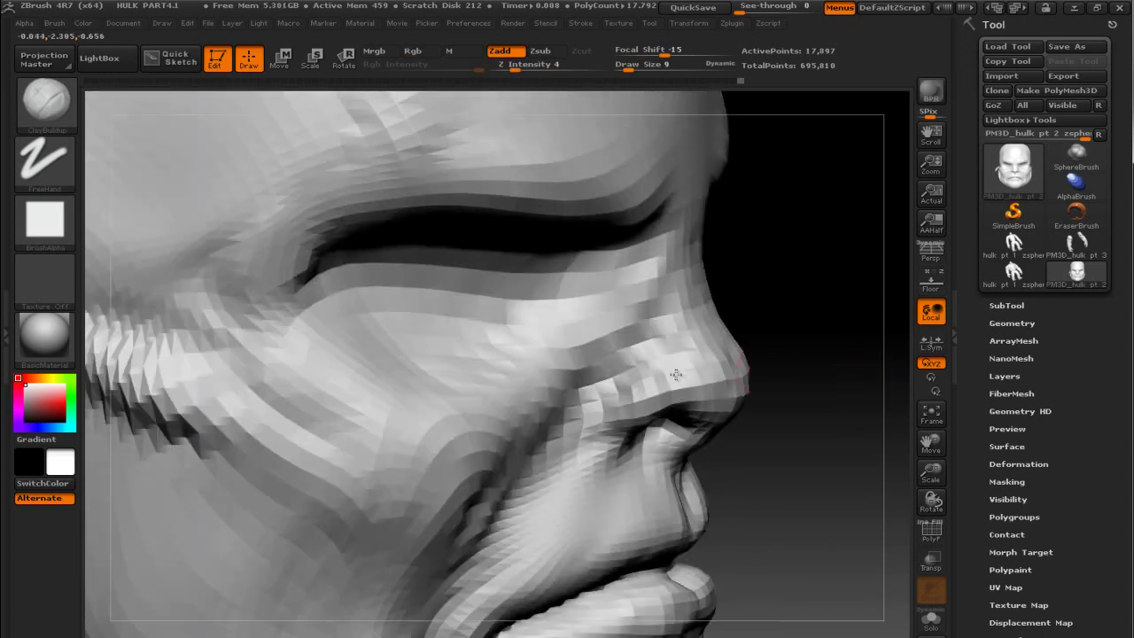
{"action": "right_click_drag", "start_coordinate": [670, 329], "coordinate": [539, 328]}
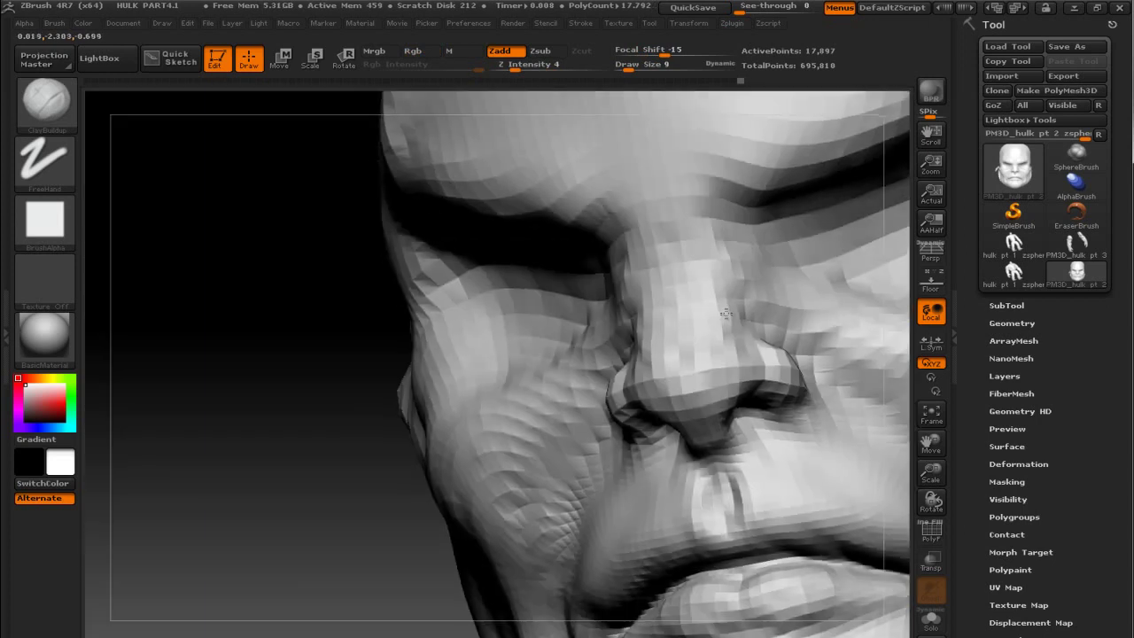
{"action": "mouse_move", "coordinate": [207, 194]}
{"action": "right_mouse_down", "text": "alt"}
{"action": "mouse_move", "coordinate": [220, 189]}
{"action": "mouse_move", "coordinate": [167, 144]}
{"action": "right_mouse_up", "text": "alt"}
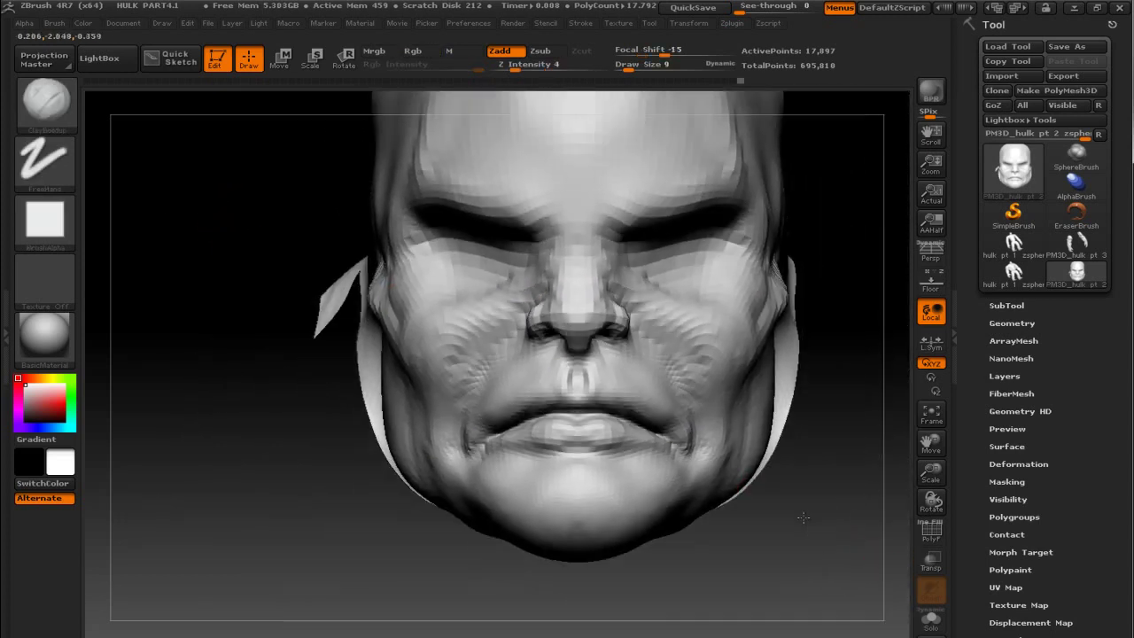
{"action": "mouse_move", "coordinate": [803, 517]}
{"action": "right_mouse_down", "text": "alt"}
{"action": "mouse_move", "coordinate": [839, 495]}
{"action": "mouse_move", "coordinate": [426, 449]}
{"action": "right_mouse_up", "text": "alt"}
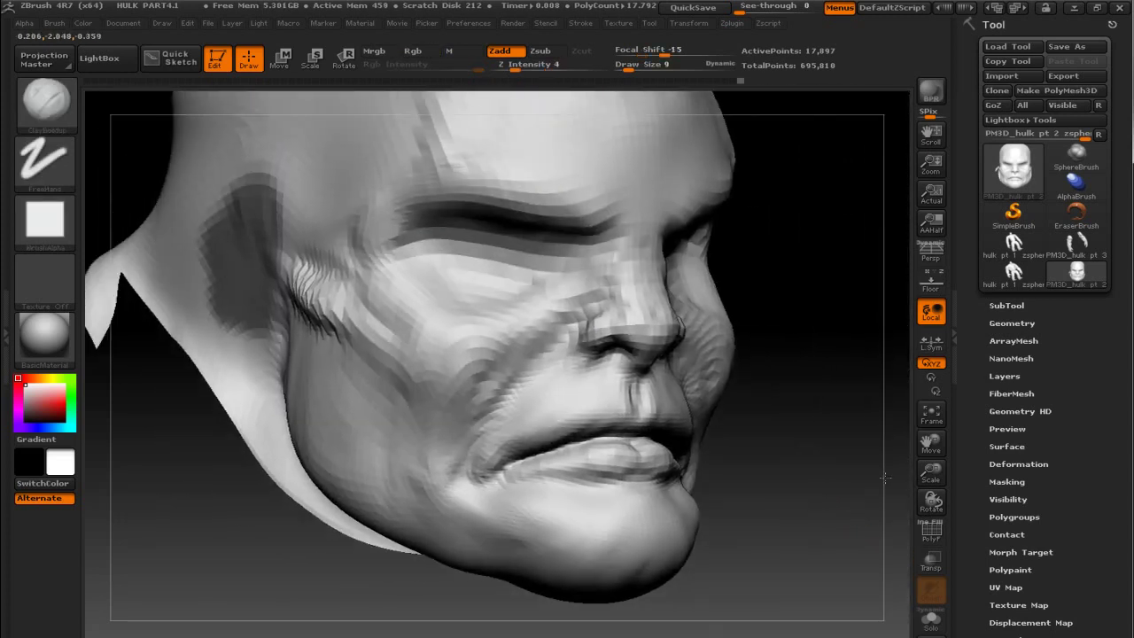
Enlarge the brush to size 26 and keep the sculpting intensity at 4.
{"action": "key", "text": "bracketright"}
{"action": "key", "text": "bracketright"}
{"action": "key", "text": "bracketright"}
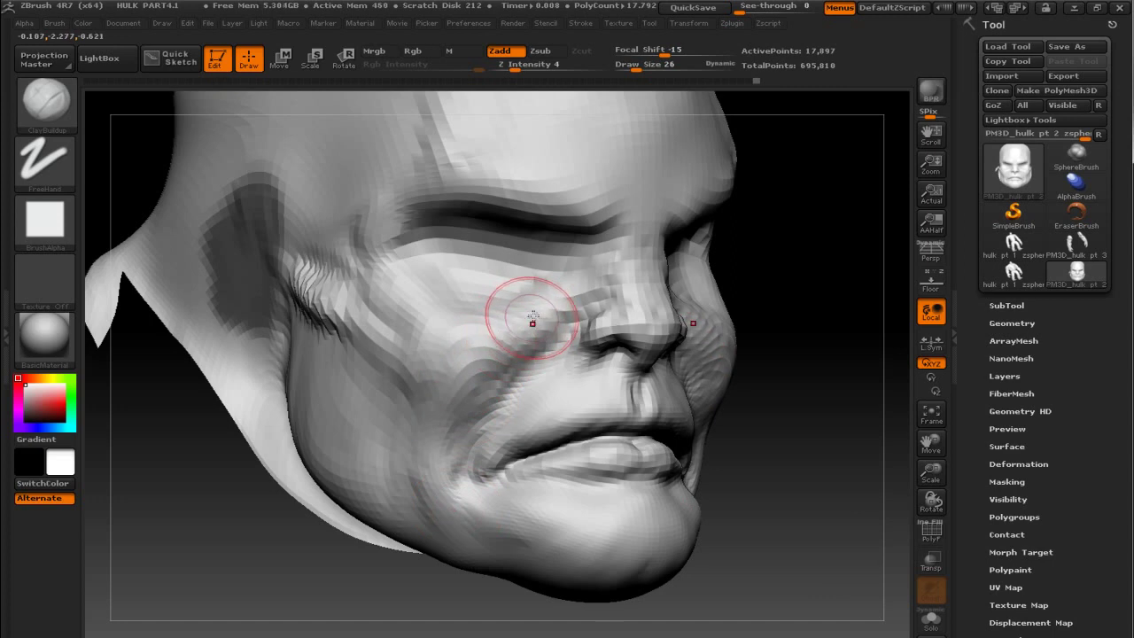
{"action": "key", "text": "shift"}
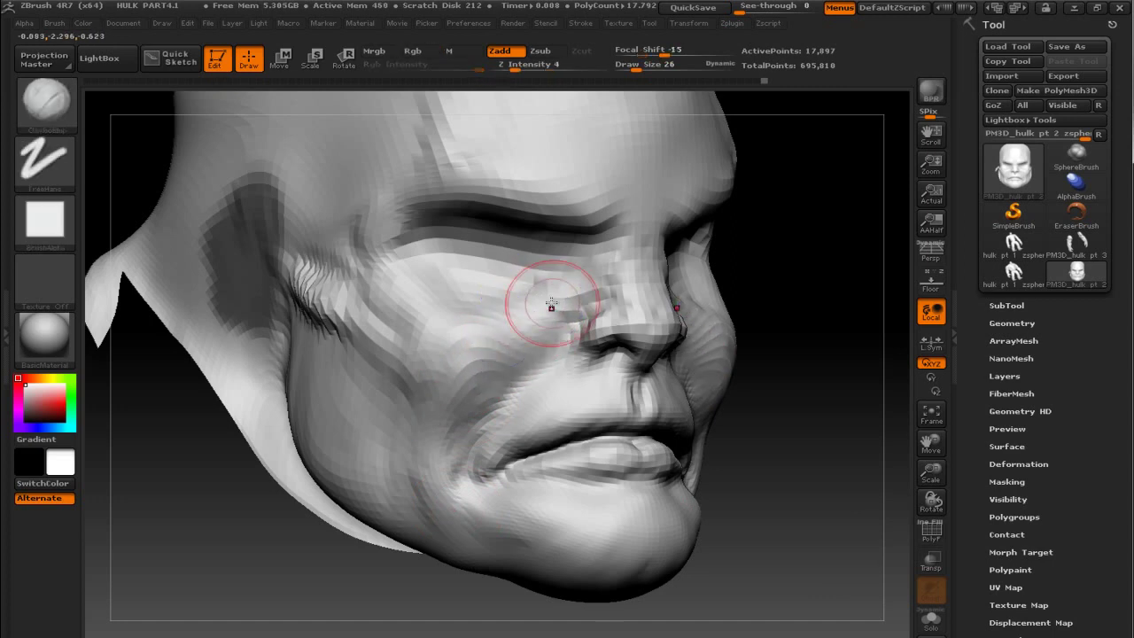
{"action": "key", "text": "shift"}
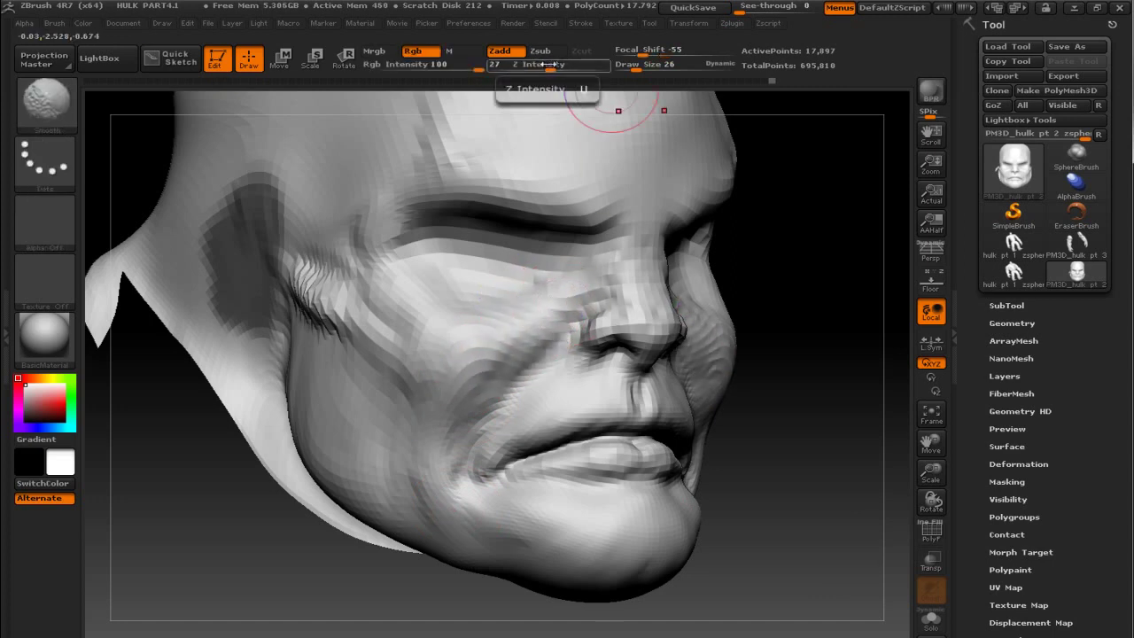
{"action": "left_click", "coordinate": [531, 64]}
{"action": "type", "text": "7"}
{"action": "key", "text": "Escape"}
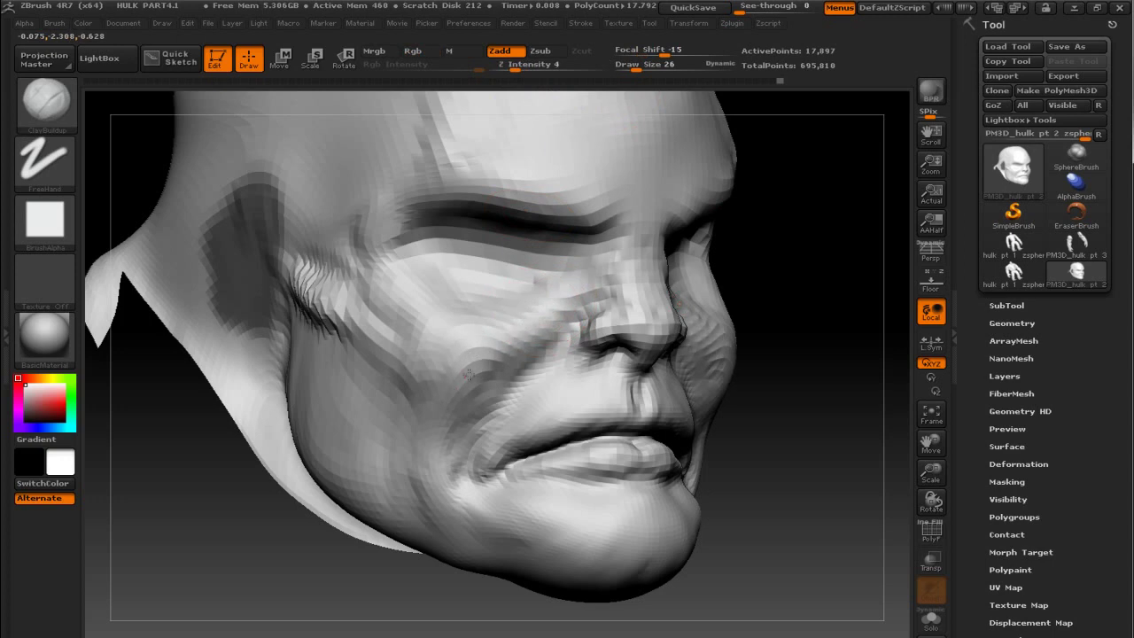
From the front, refine the area between the brows at draw size 10.
{"action": "left_click_drag", "start_coordinate": [469, 374], "coordinate": [743, 361], "text": "shift"}
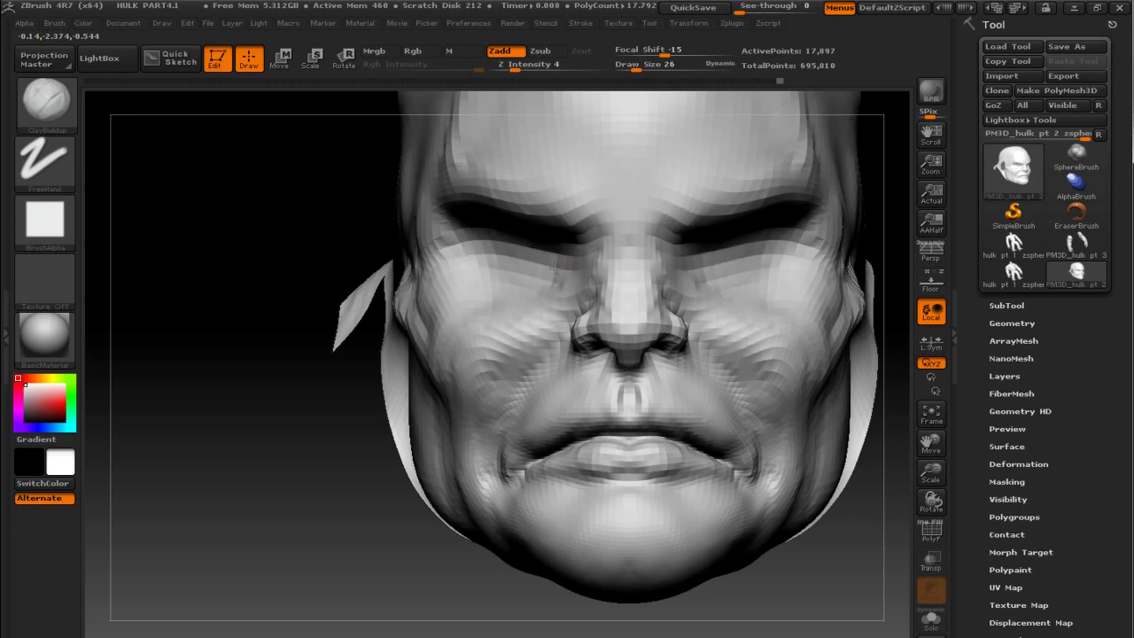
{"action": "key", "text": "bracketleft"}
{"action": "key", "text": "bracketleft"}
{"action": "key", "text": "bracketleft"}
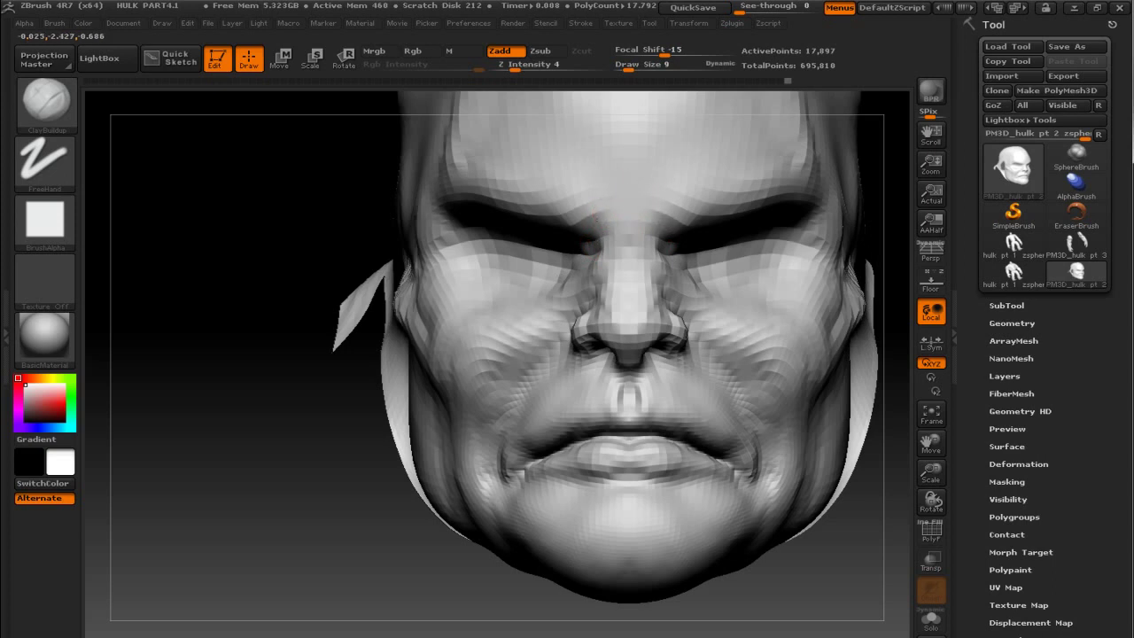
{"action": "key", "text": "bracketright"}
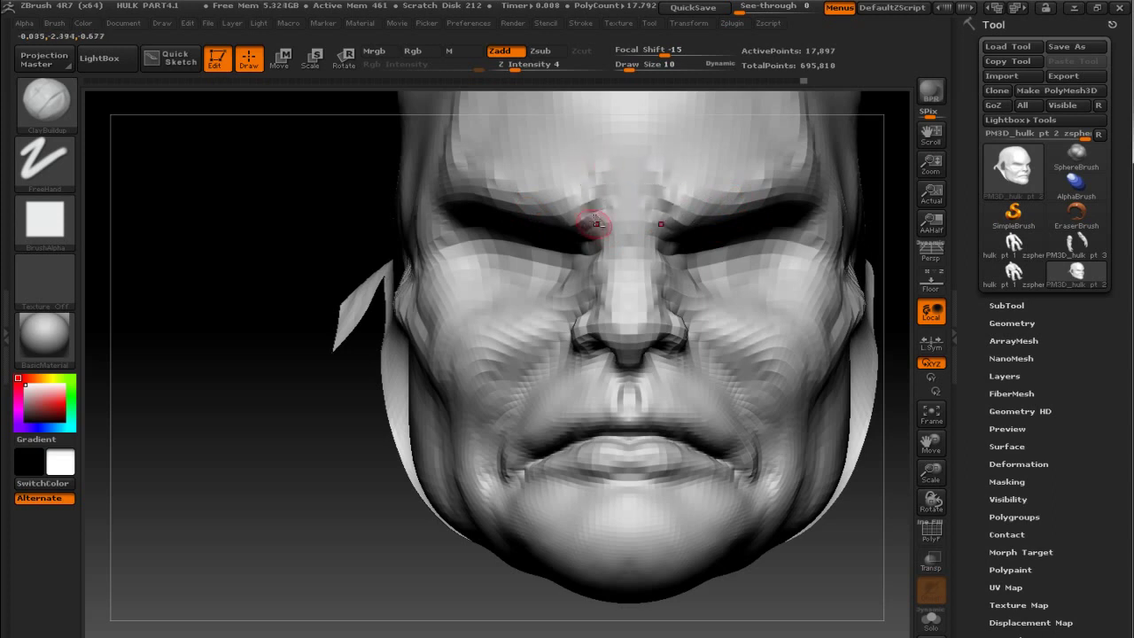
{"action": "left_click_drag", "start_coordinate": [843, 534], "coordinate": [768, 508]}
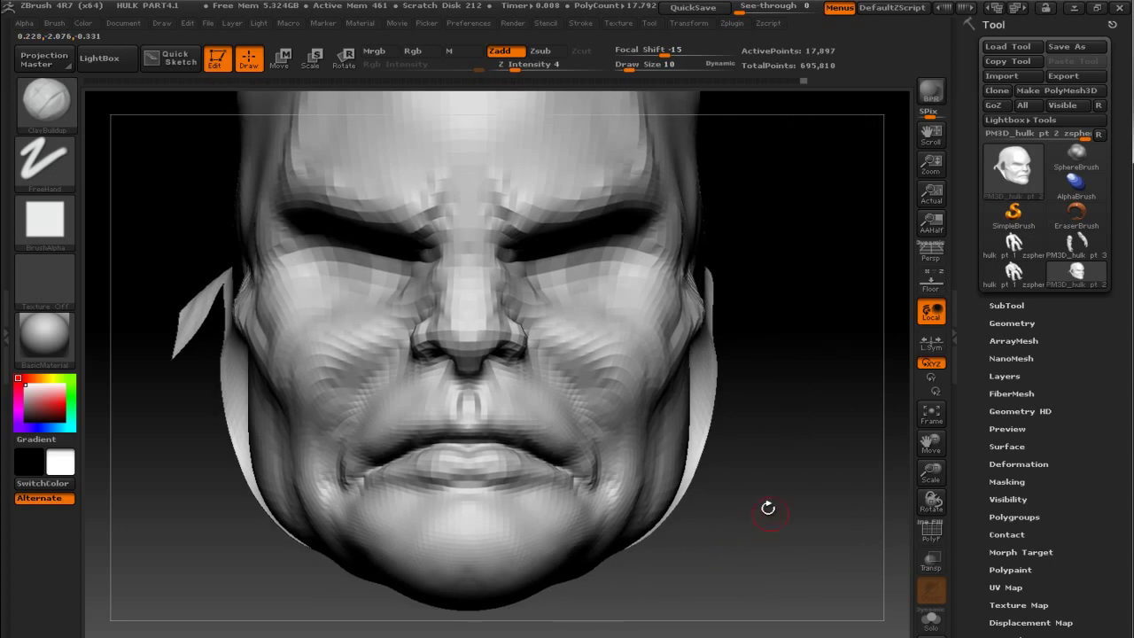
Flip through the anatomy references to the four-image jaw and mouth page, then turn the sculpt to three-quarter view.
{"action": "key", "text": "alt+Tab"}
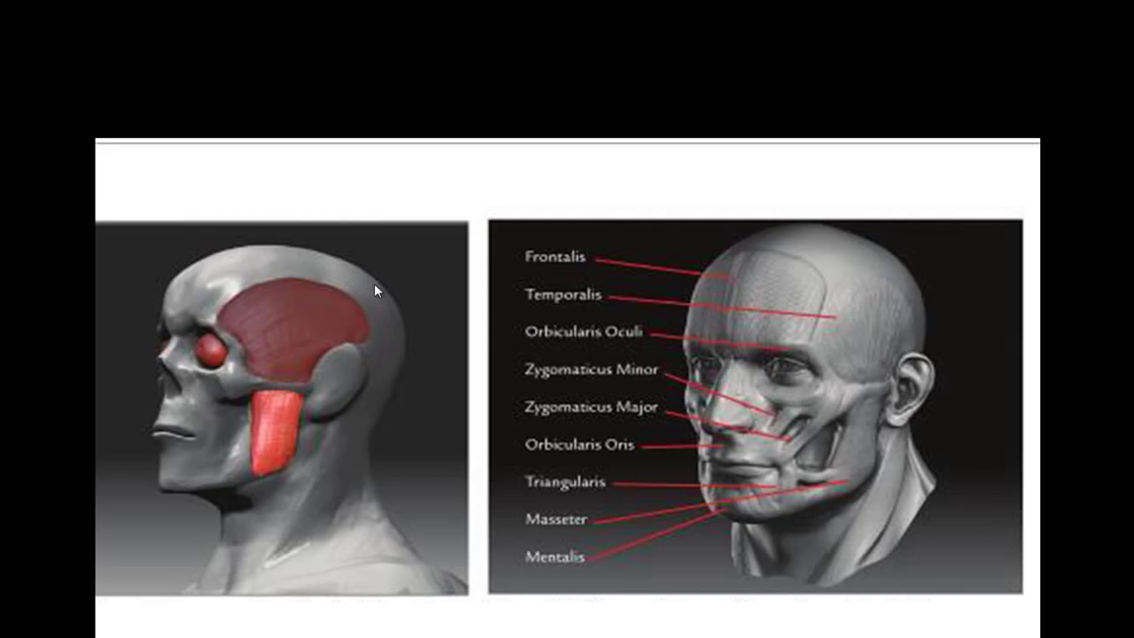
{"action": "key", "text": "Right"}
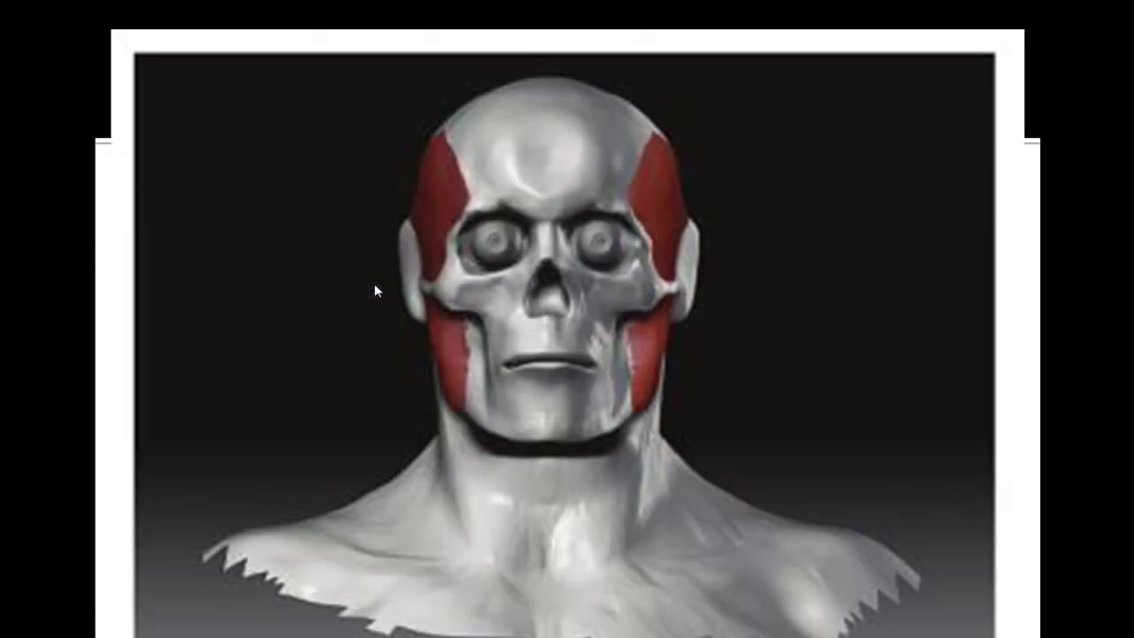
{"action": "key", "text": "Right"}
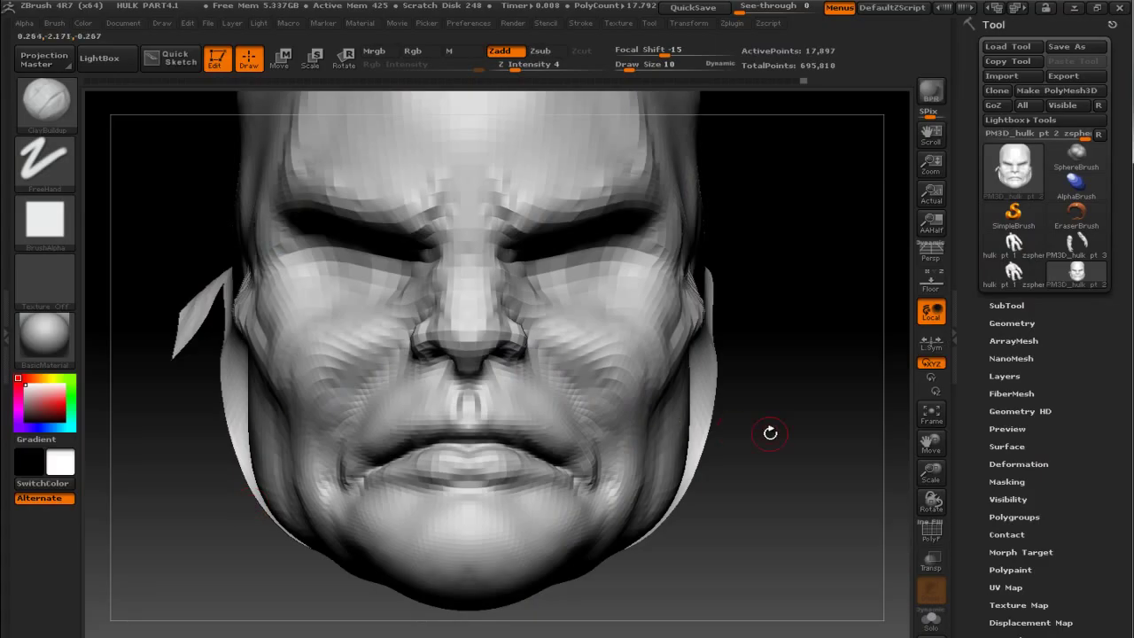
{"action": "mouse_move", "coordinate": [767, 435]}
{"action": "left_mouse_down"}
{"action": "mouse_move", "coordinate": [693, 424]}
{"action": "mouse_move", "coordinate": [820, 405]}
{"action": "left_mouse_up"}
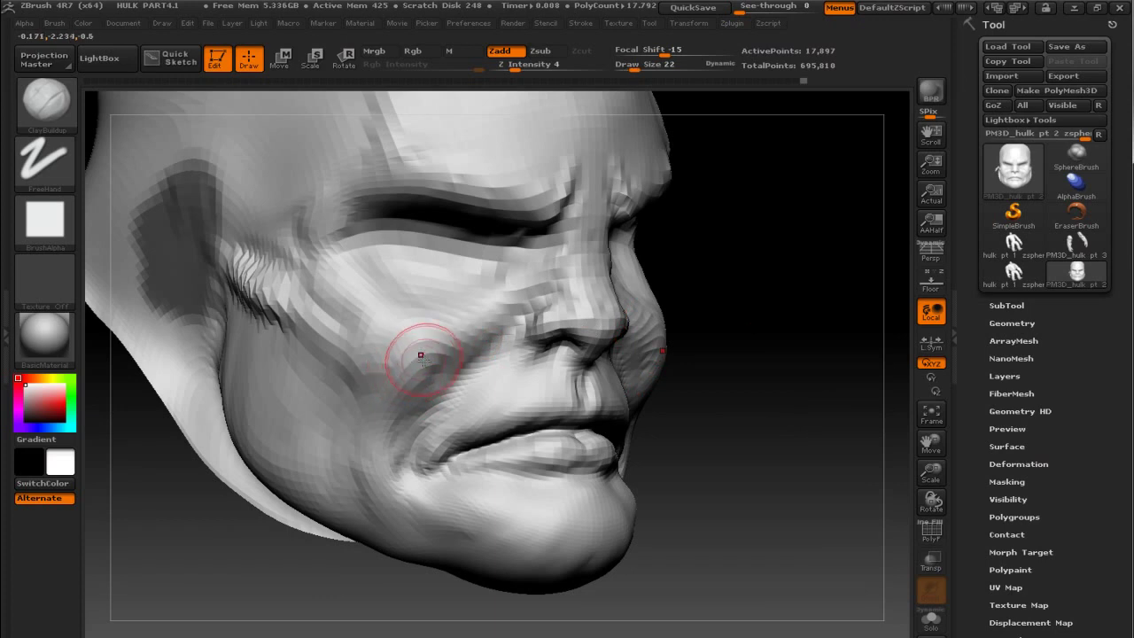
With the Move brush at a larger size, reshape the fold beside the nose and the mouth-corner crease.
{"action": "key", "text": "bracketright"}
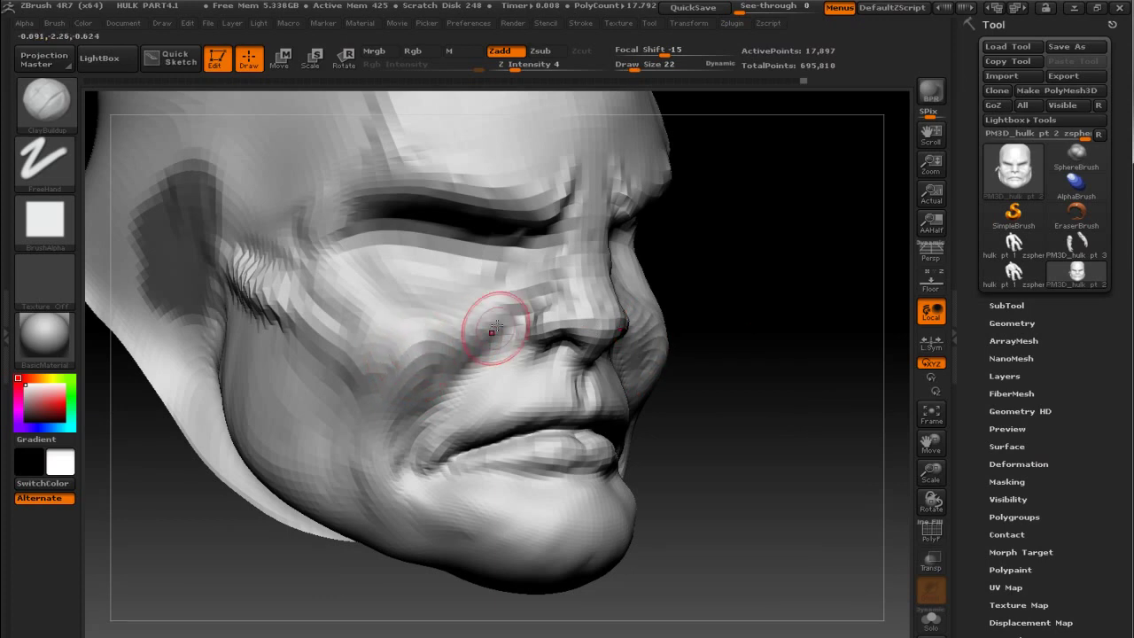
{"action": "key", "text": "bracketleft"}
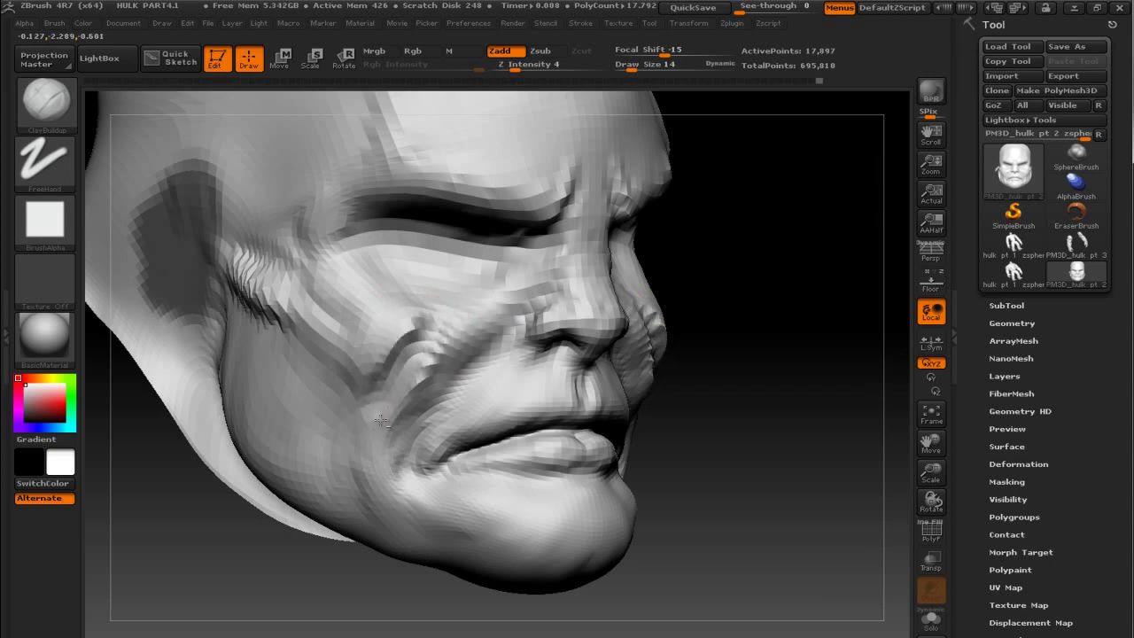
{"action": "key", "text": "shift"}
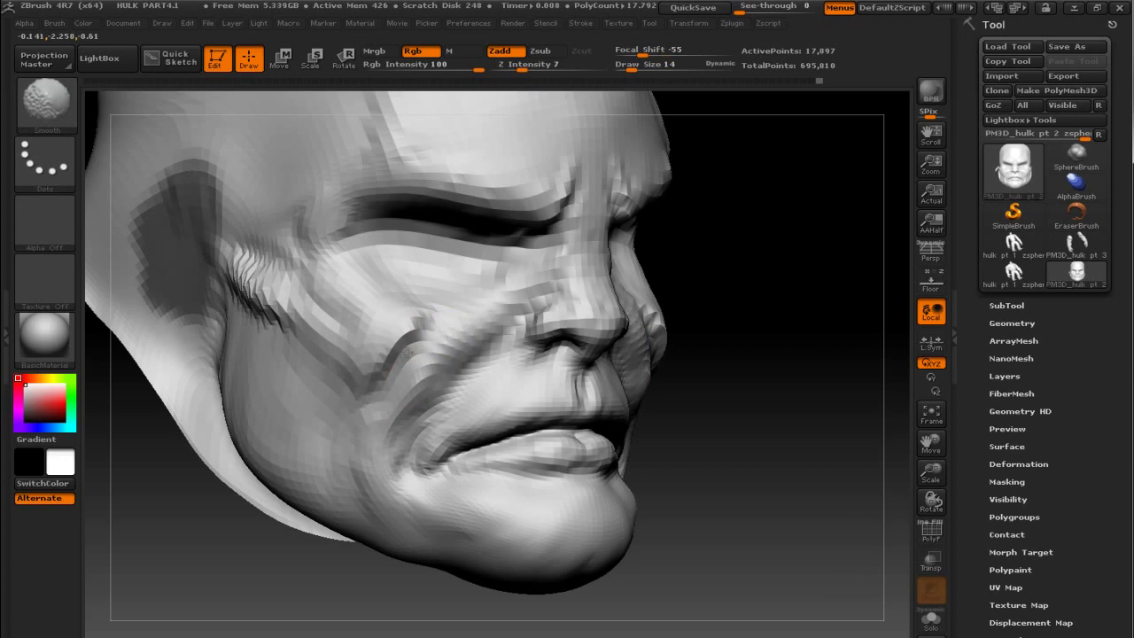
{"action": "key", "text": "shift"}
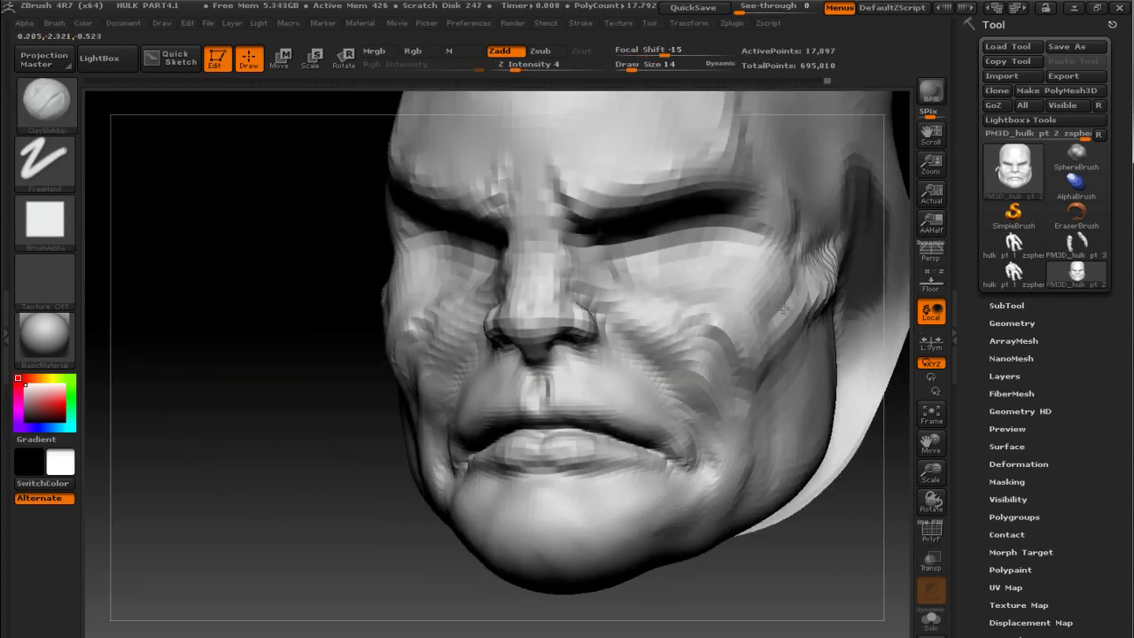
{"action": "mouse_move", "coordinate": [693, 287]}
{"action": "left_mouse_down"}
{"action": "mouse_move", "coordinate": [800, 328]}
{"action": "mouse_move", "coordinate": [744, 362]}
{"action": "left_mouse_up"}
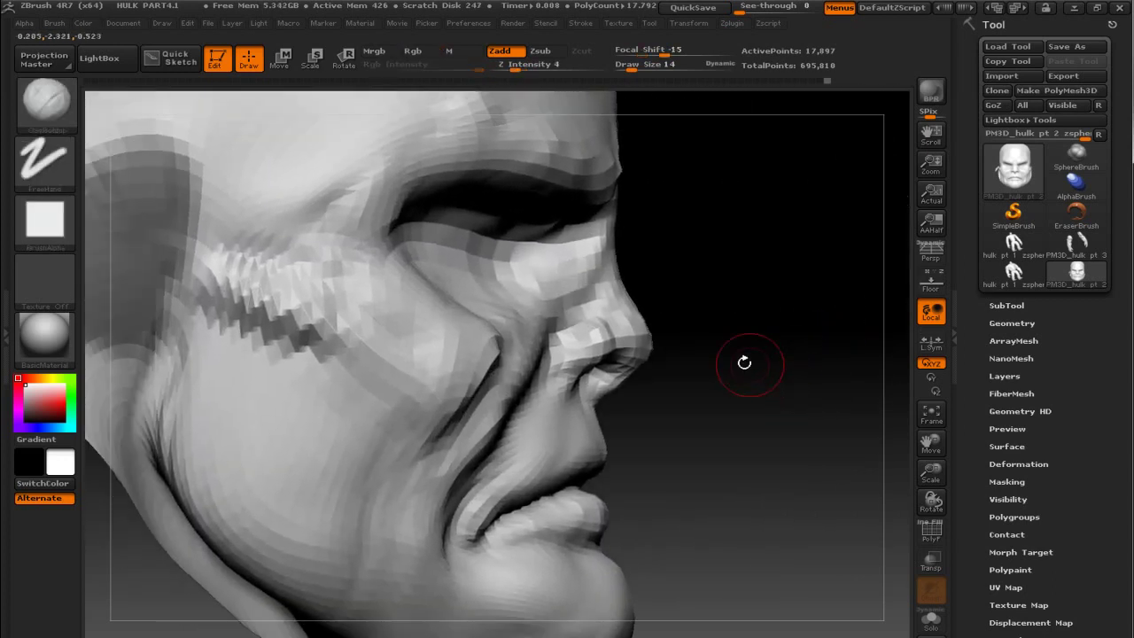
{"action": "key", "text": "b"}
{"action": "left_click", "coordinate": [322, 289]}
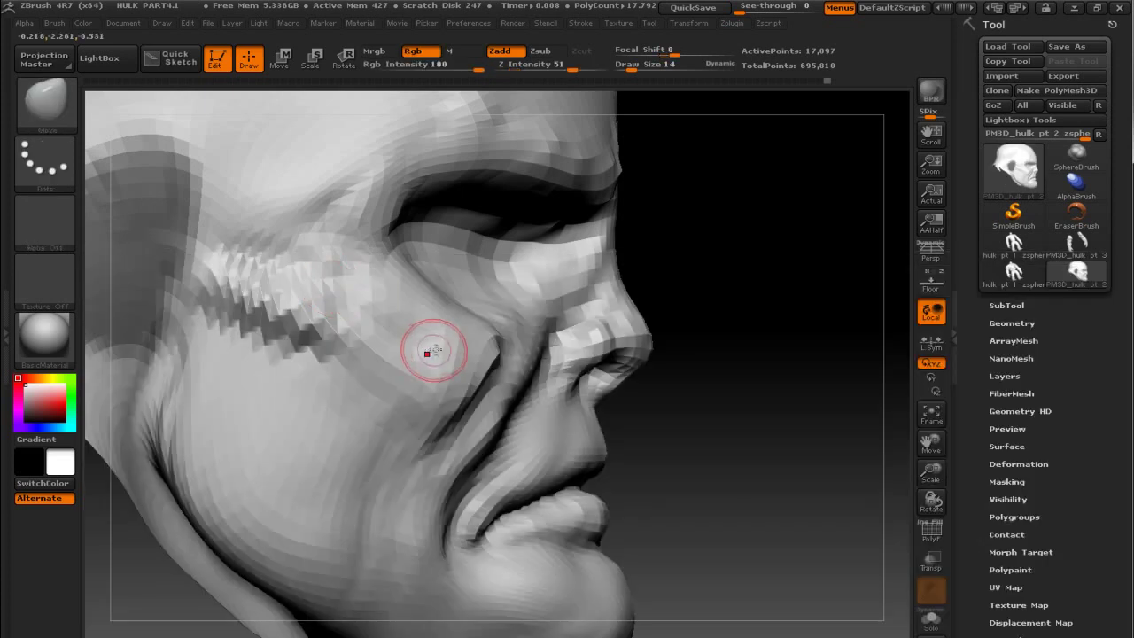
{"action": "key", "text": "bracketright"}
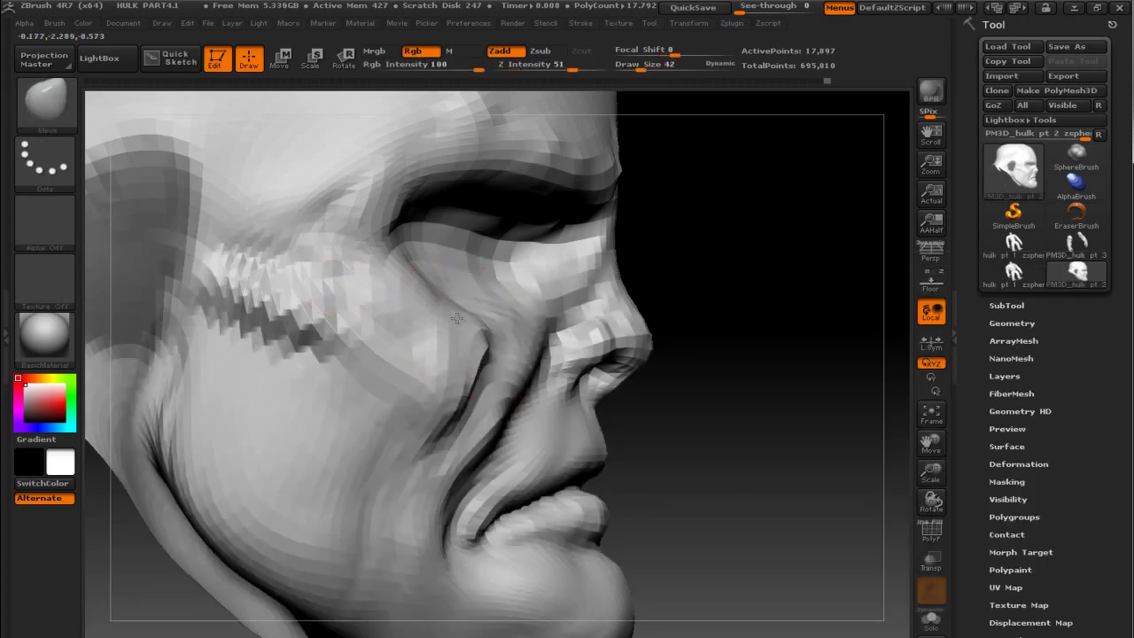
{"action": "left_click_drag", "start_coordinate": [496, 372], "coordinate": [519, 298]}
{"action": "left_click_drag", "start_coordinate": [481, 349], "coordinate": [485, 390]}
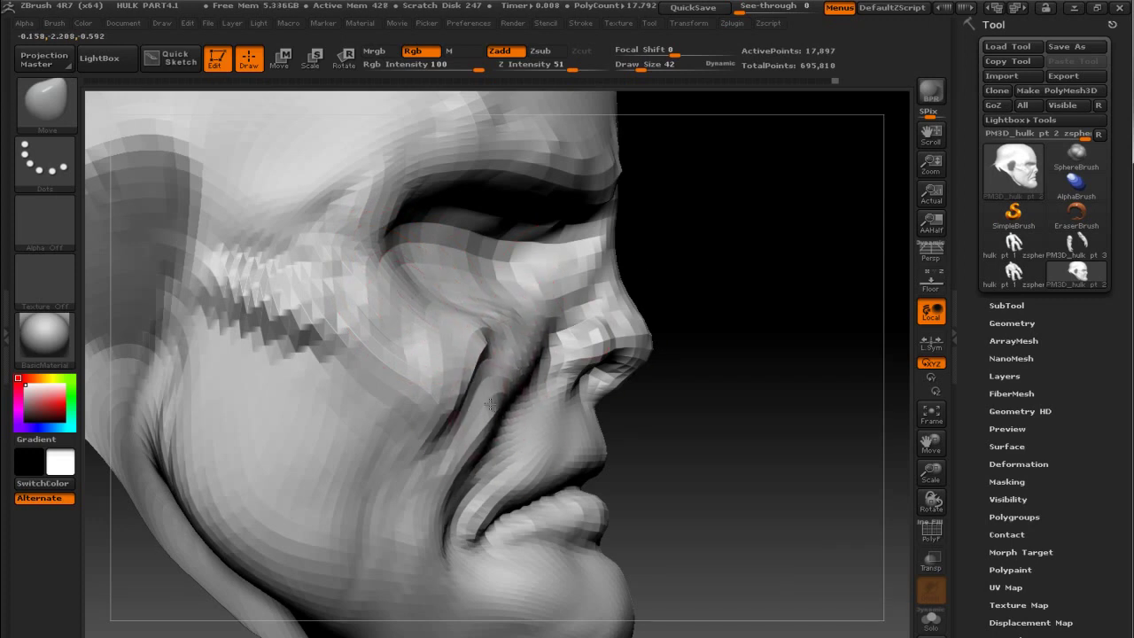
{"action": "left_click_drag", "start_coordinate": [493, 522], "coordinate": [500, 536]}
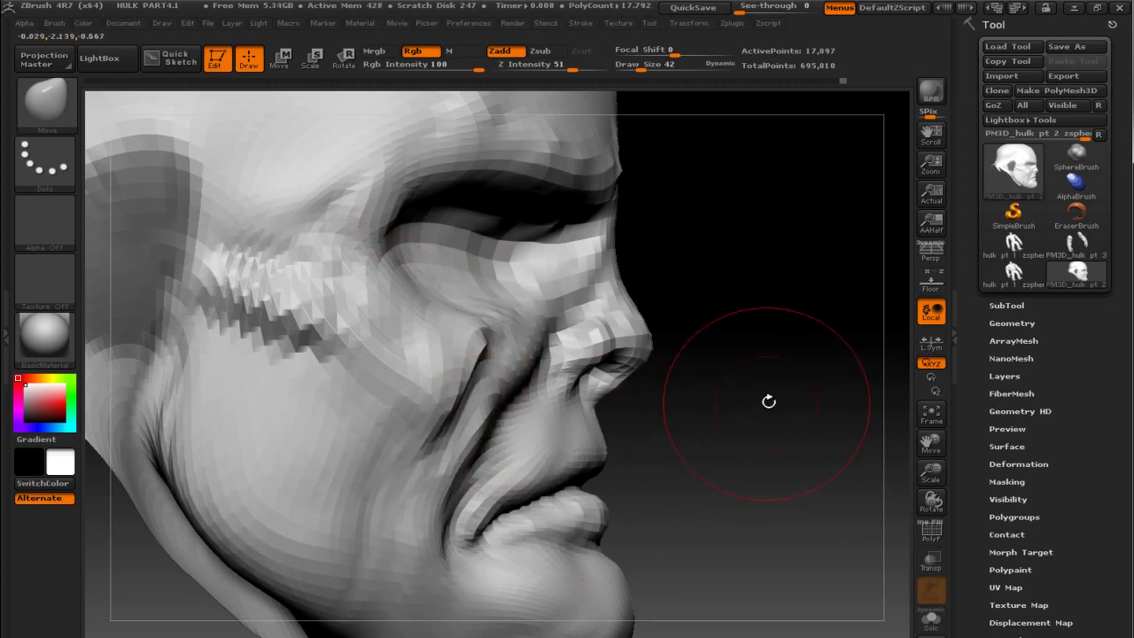
Frame the whole head from the front, then switch to the facial anatomy references.
{"action": "left_click_drag", "start_coordinate": [790, 319], "coordinate": [799, 370], "text": "alt"}
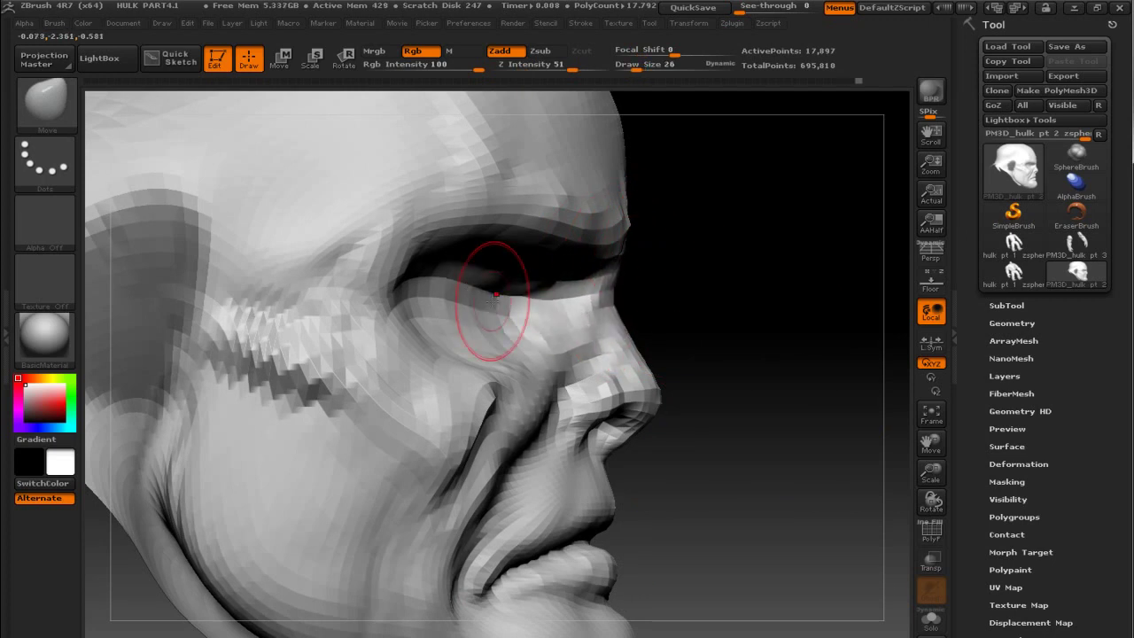
{"action": "left_click_drag", "start_coordinate": [797, 328], "coordinate": [620, 354], "text": "shift"}
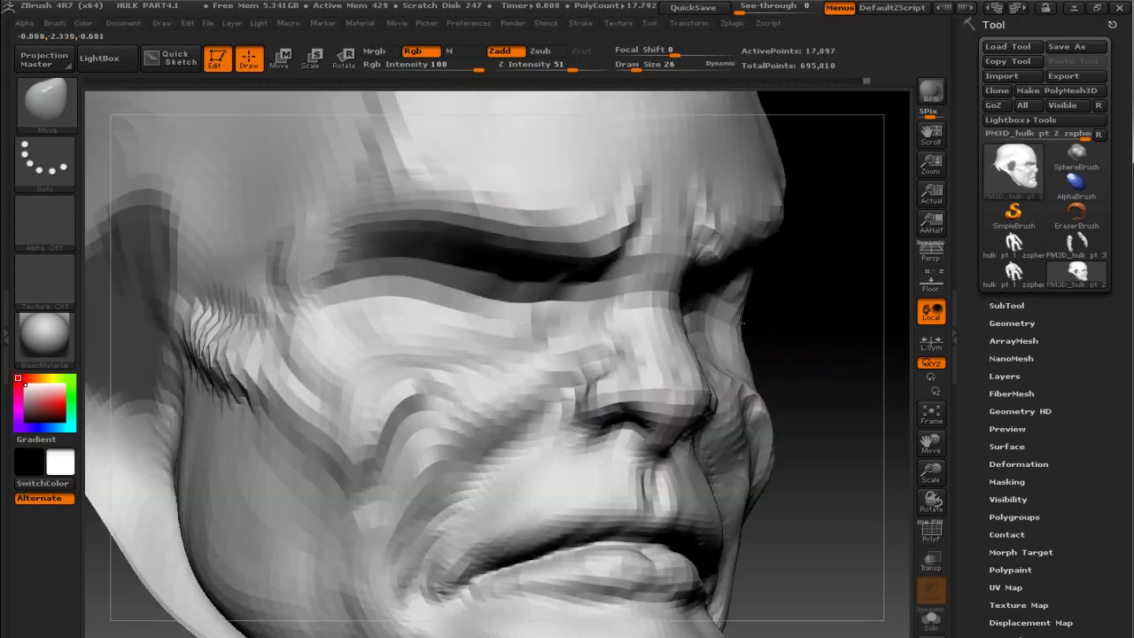
{"action": "mouse_move", "coordinate": [304, 443]}
{"action": "right_mouse_down", "text": "ctrl"}
{"action": "mouse_move", "coordinate": [861, 374]}
{"action": "mouse_move", "coordinate": [480, 399]}
{"action": "right_mouse_up", "text": "ctrl"}
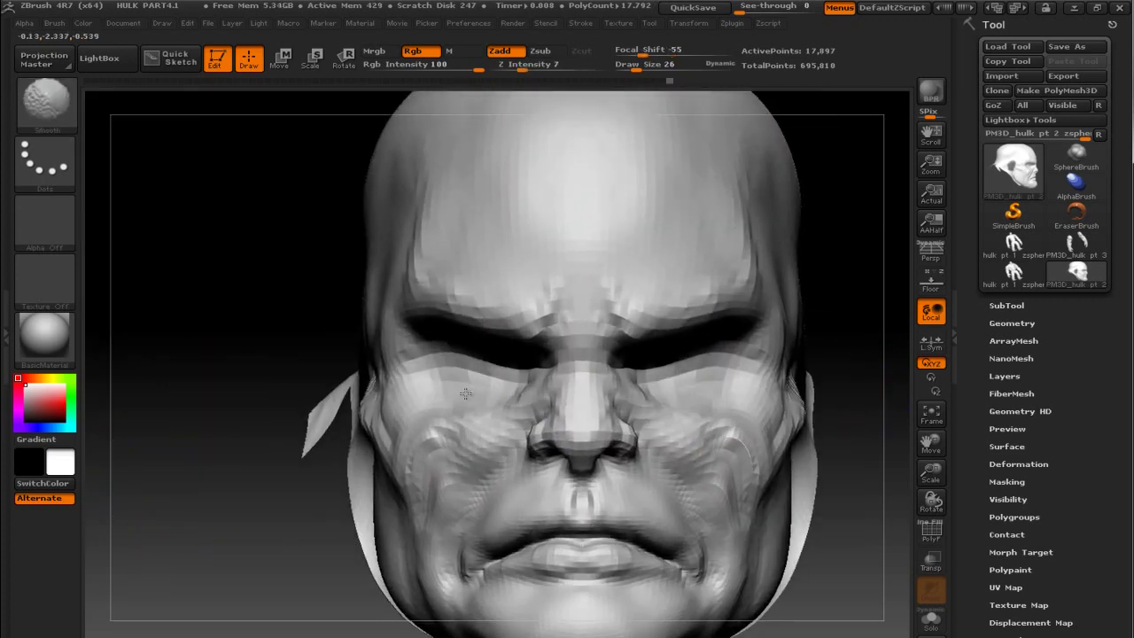
{"action": "right_click_drag", "start_coordinate": [852, 511], "coordinate": [823, 424], "text": "alt"}
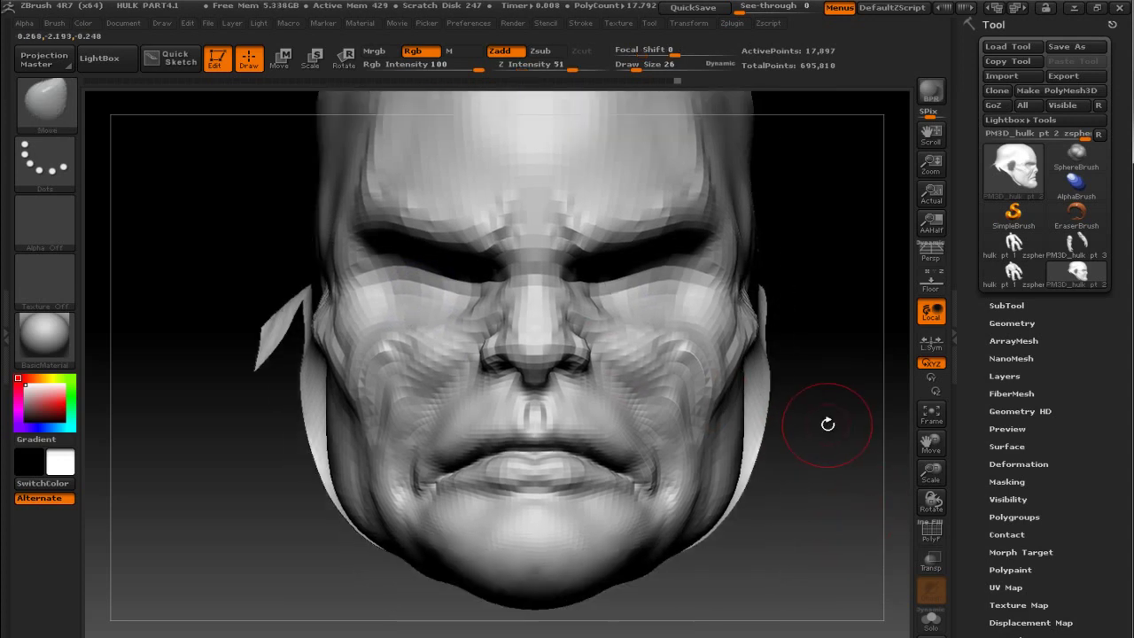
{"action": "key", "text": "alt+Tab"}
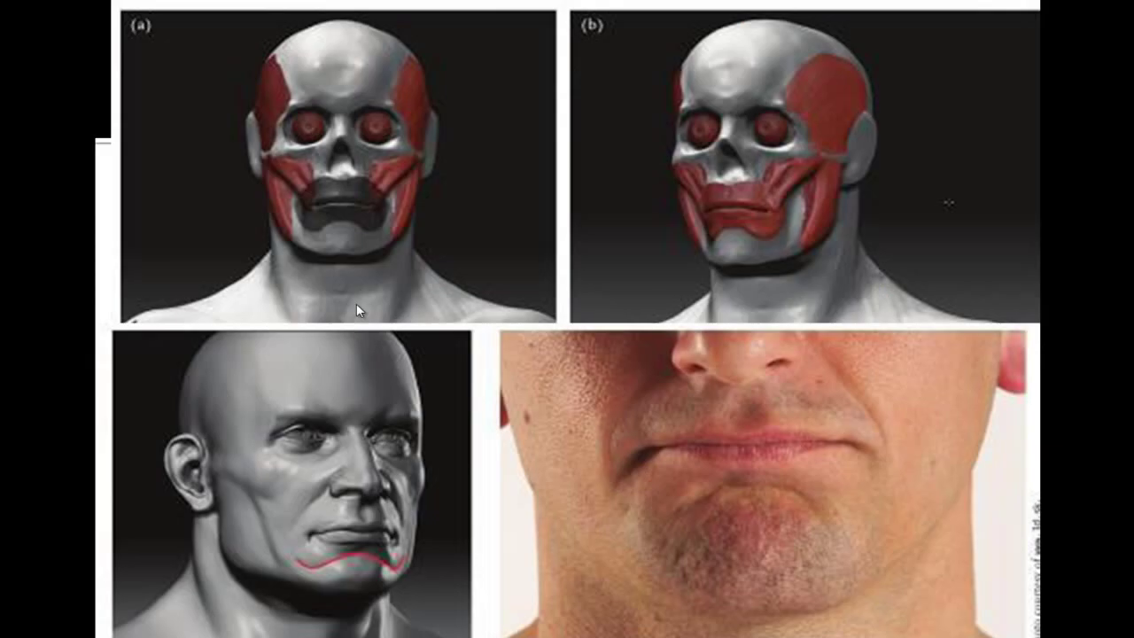
Advance to the eye-muscle and eyelid-curve reference slide, then return to the head sculpt.
{"action": "key", "text": "Right"}
{"action": "key", "text": "Right"}
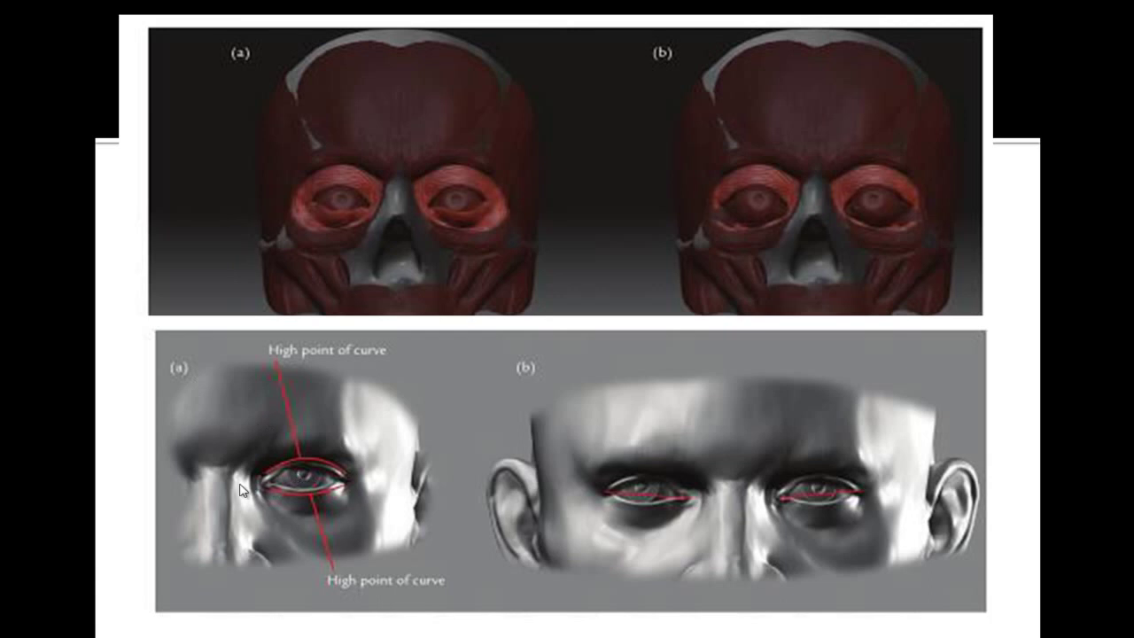
{"action": "key", "text": "alt+Tab"}
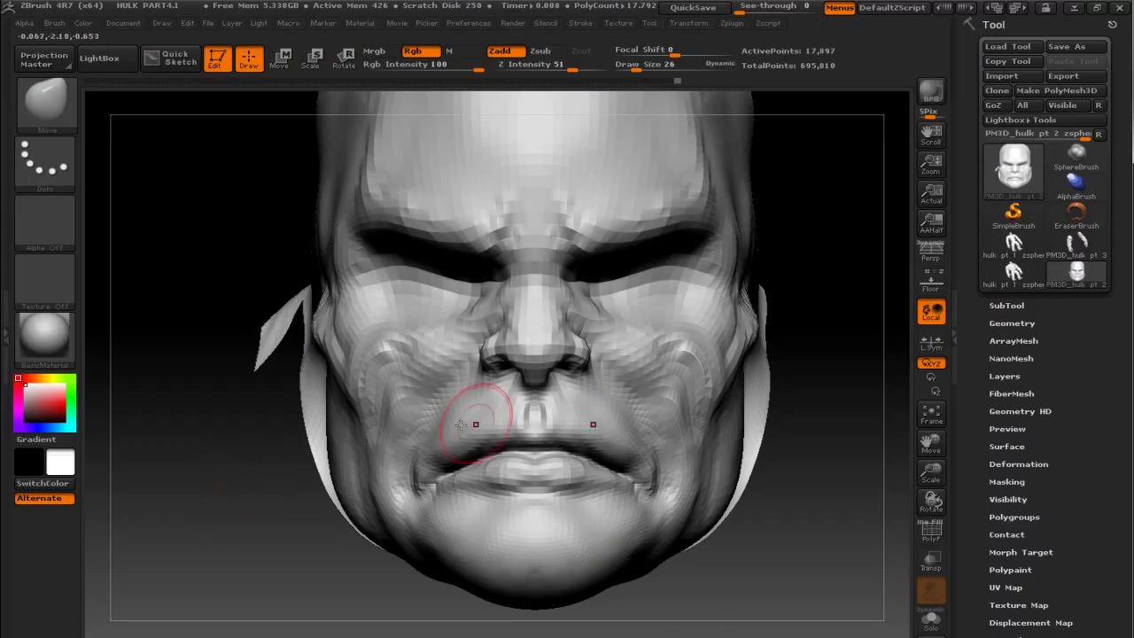
Switch back to the ClayBuildup brush at a smaller size.
{"action": "left_click_drag", "start_coordinate": [807, 247], "coordinate": [812, 293]}
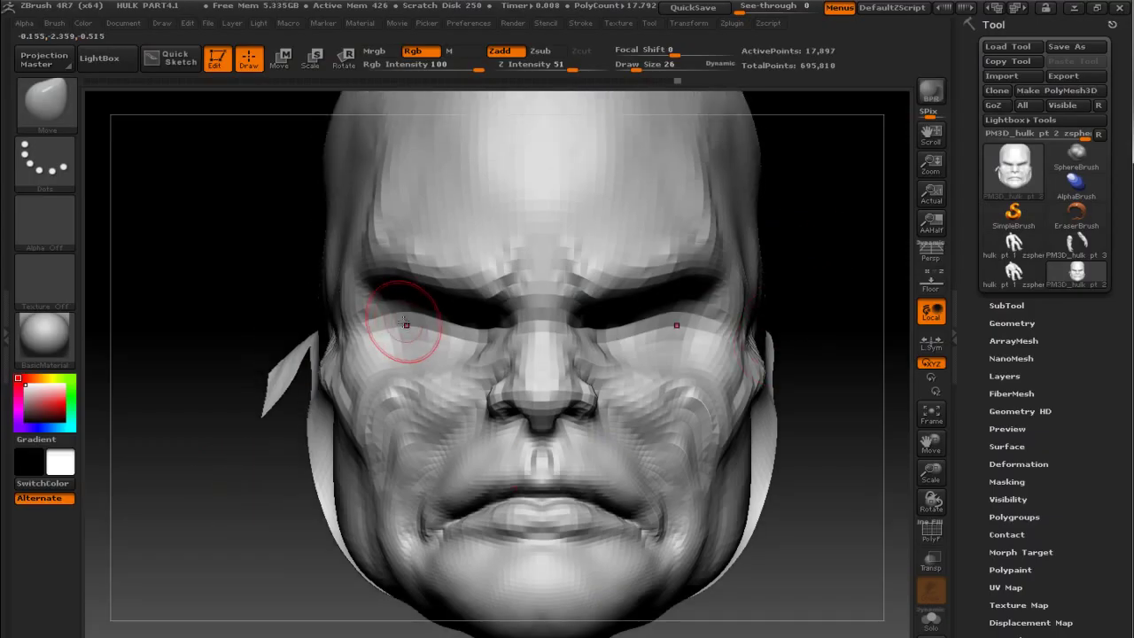
{"action": "key", "text": "b"}
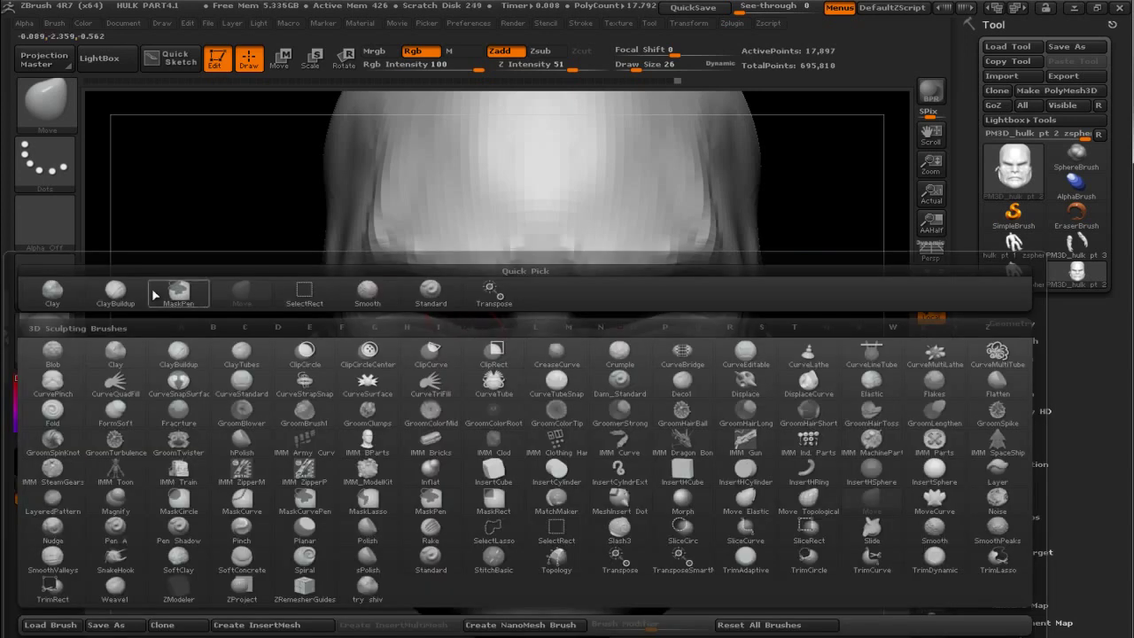
{"action": "left_click", "coordinate": [115, 288]}
{"action": "key", "text": "bracketleft"}
{"action": "key", "text": "bracketleft"}
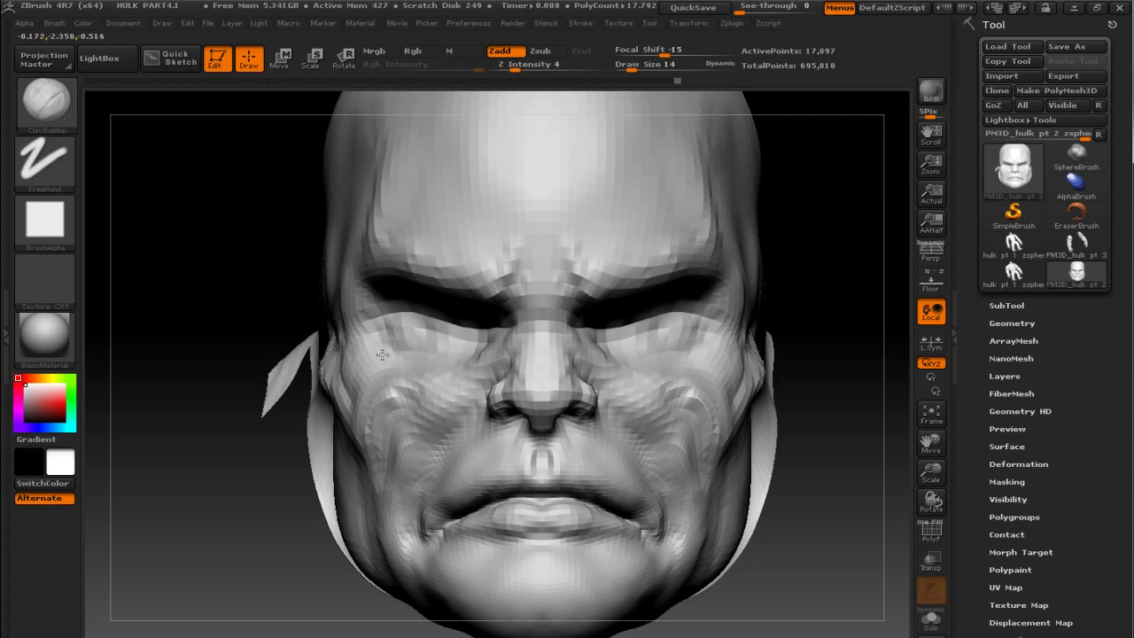
In a near-profile view, smooth and reshape the jaw surface.
{"action": "left_click_drag", "start_coordinate": [848, 331], "coordinate": [703, 381]}
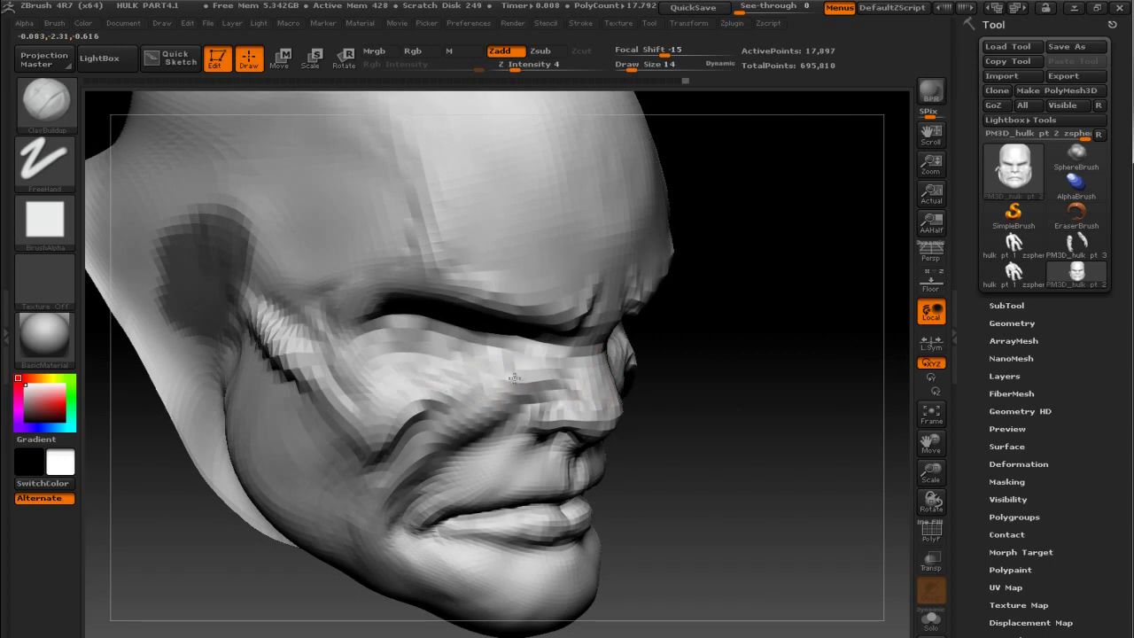
{"action": "left_click_drag", "start_coordinate": [764, 329], "coordinate": [538, 405], "text": "shift"}
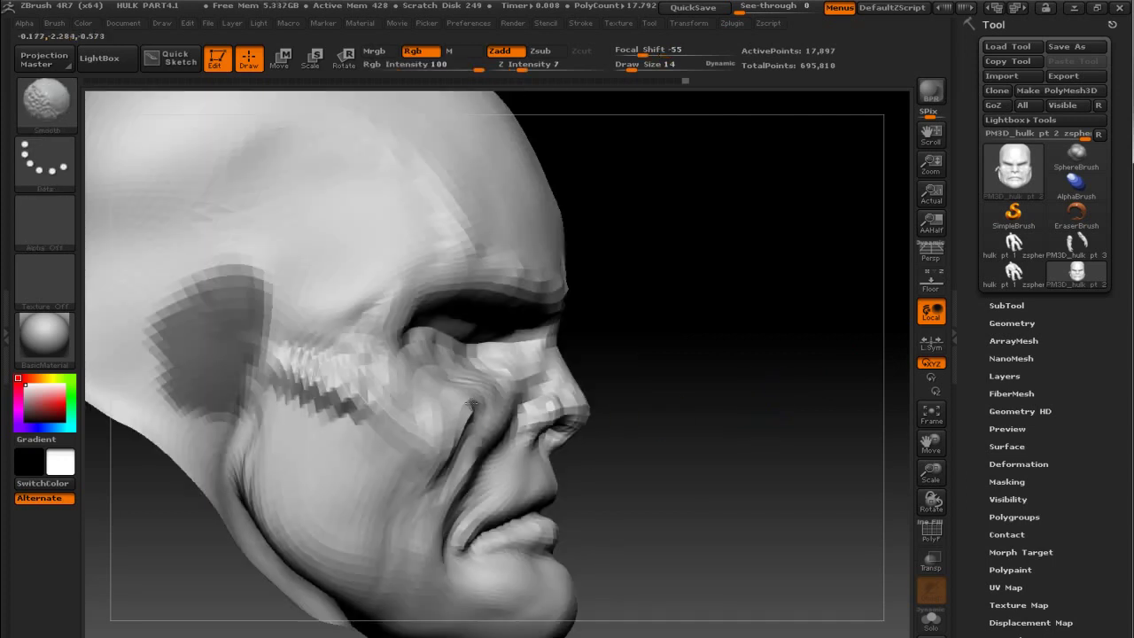
{"action": "left_click_drag", "start_coordinate": [726, 372], "coordinate": [815, 318]}
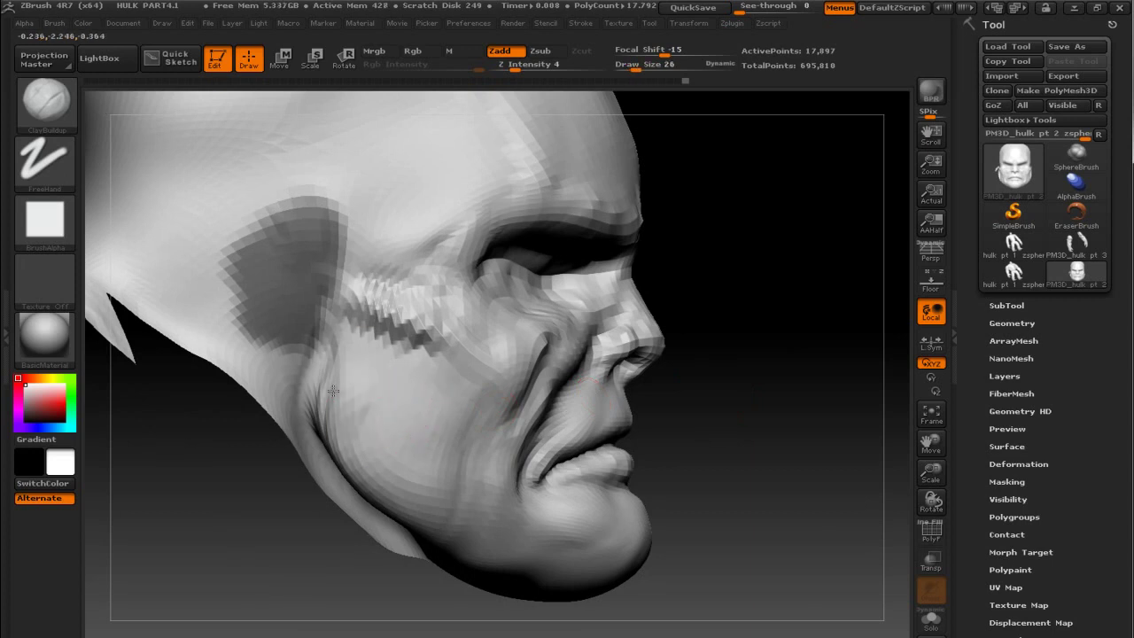
{"action": "key", "text": "shift"}
{"action": "mouse_move", "coordinate": [308, 385]}
{"action": "left_mouse_down", "text": "shift"}
{"action": "mouse_move", "coordinate": [341, 390]}
{"action": "mouse_move", "coordinate": [339, 435]}
{"action": "mouse_move", "coordinate": [342, 405]}
{"action": "mouse_move", "coordinate": [401, 382]}
{"action": "mouse_move", "coordinate": [363, 425]}
{"action": "left_mouse_up", "text": "shift"}
{"action": "mouse_move", "coordinate": [741, 362]}
{"action": "left_mouse_down"}
{"action": "mouse_move", "coordinate": [709, 346]}
{"action": "mouse_move", "coordinate": [886, 405]}
{"action": "mouse_move", "coordinate": [759, 405]}
{"action": "left_mouse_up"}
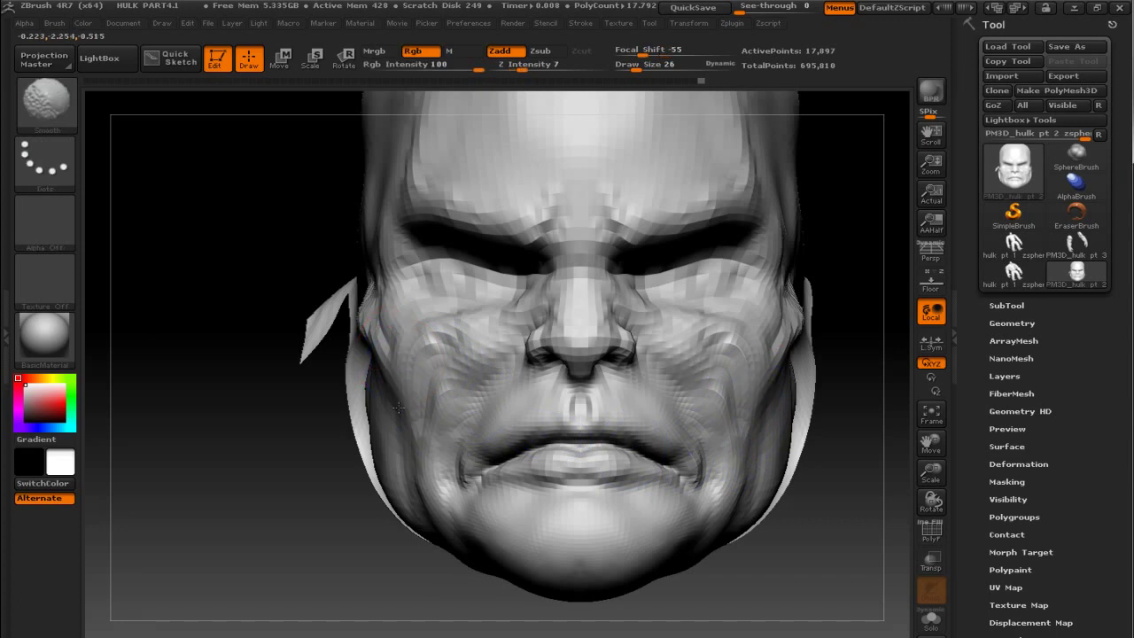
From a three-quarter left view, smooth out the sharp cheek wrinkles.
{"action": "mouse_move", "coordinate": [801, 509]}
{"action": "left_mouse_down"}
{"action": "mouse_move", "coordinate": [733, 387]}
{"action": "mouse_move", "coordinate": [721, 421]}
{"action": "left_mouse_up"}
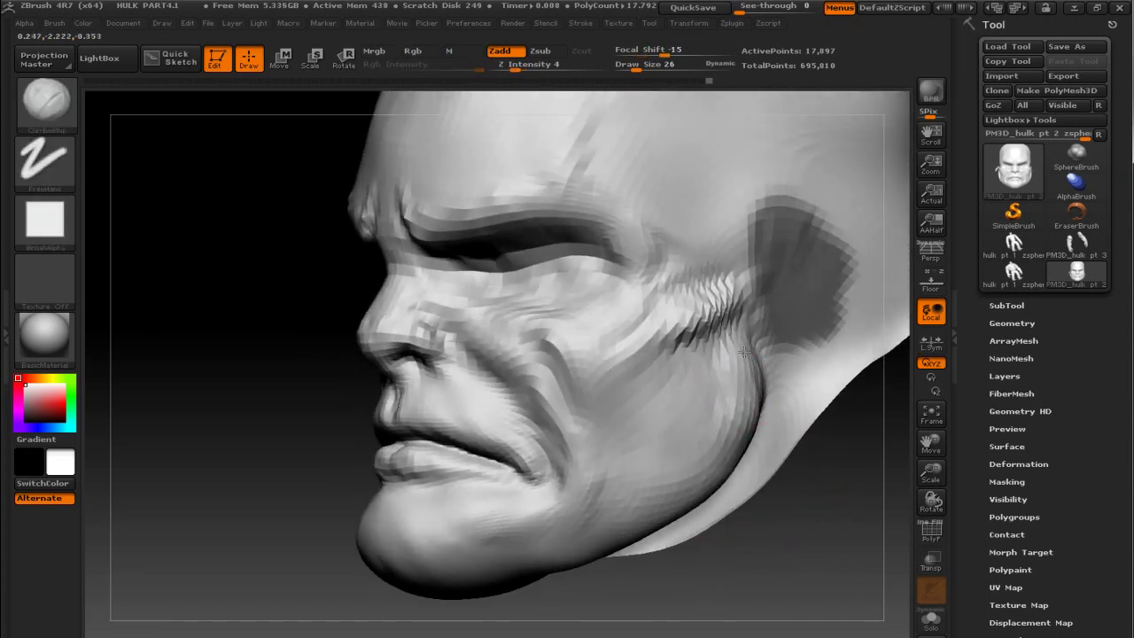
{"action": "key", "text": "shift"}
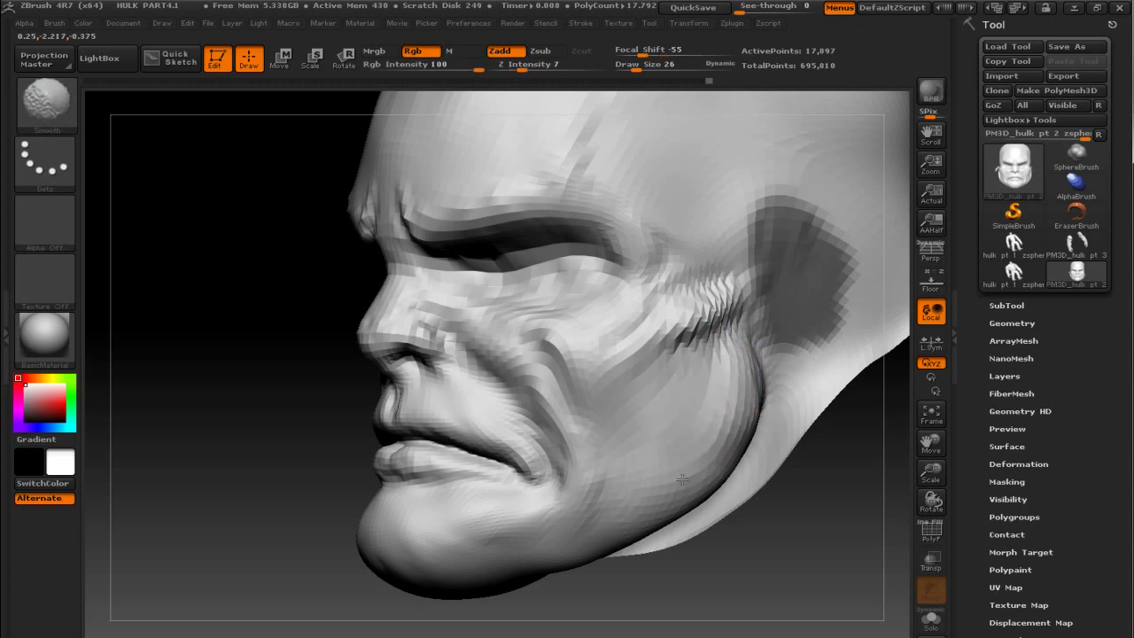
{"action": "left_click_drag", "start_coordinate": [683, 316], "coordinate": [661, 301], "text": "shift"}
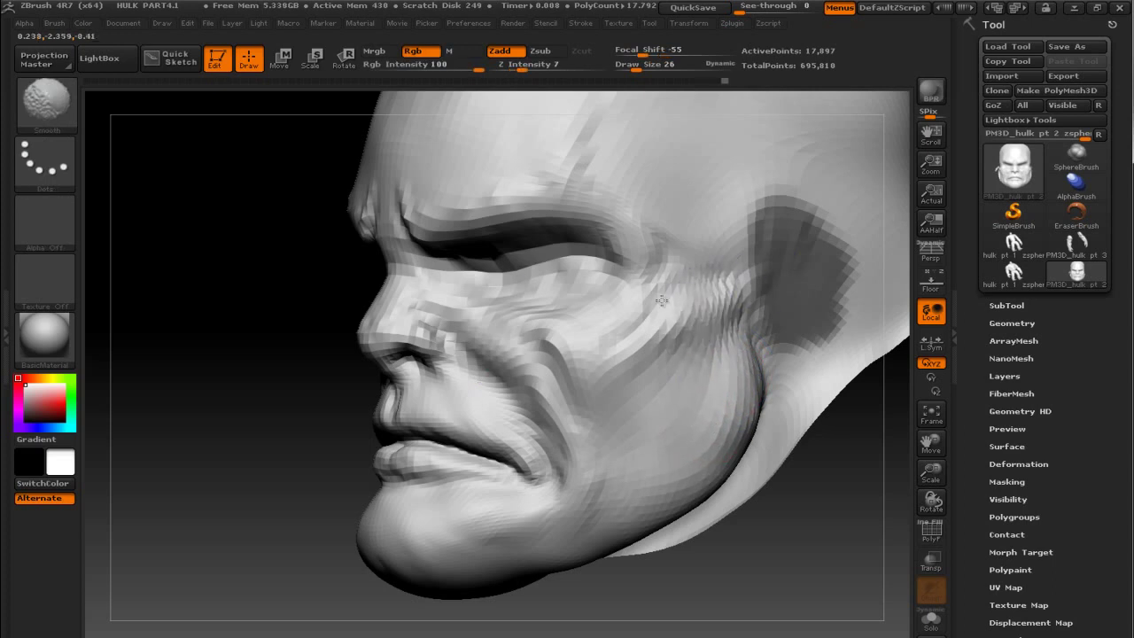
{"action": "left_click_drag", "start_coordinate": [345, 336], "coordinate": [293, 313], "text": "shift"}
{"action": "mouse_move", "coordinate": [342, 387]}
{"action": "left_mouse_down"}
{"action": "mouse_move", "coordinate": [312, 337]}
{"action": "mouse_move", "coordinate": [430, 417]}
{"action": "left_mouse_up"}
Facing the head straight on, smooth the cheek beside the nose.
{"action": "left_click_drag", "start_coordinate": [800, 445], "coordinate": [779, 372], "text": "alt"}
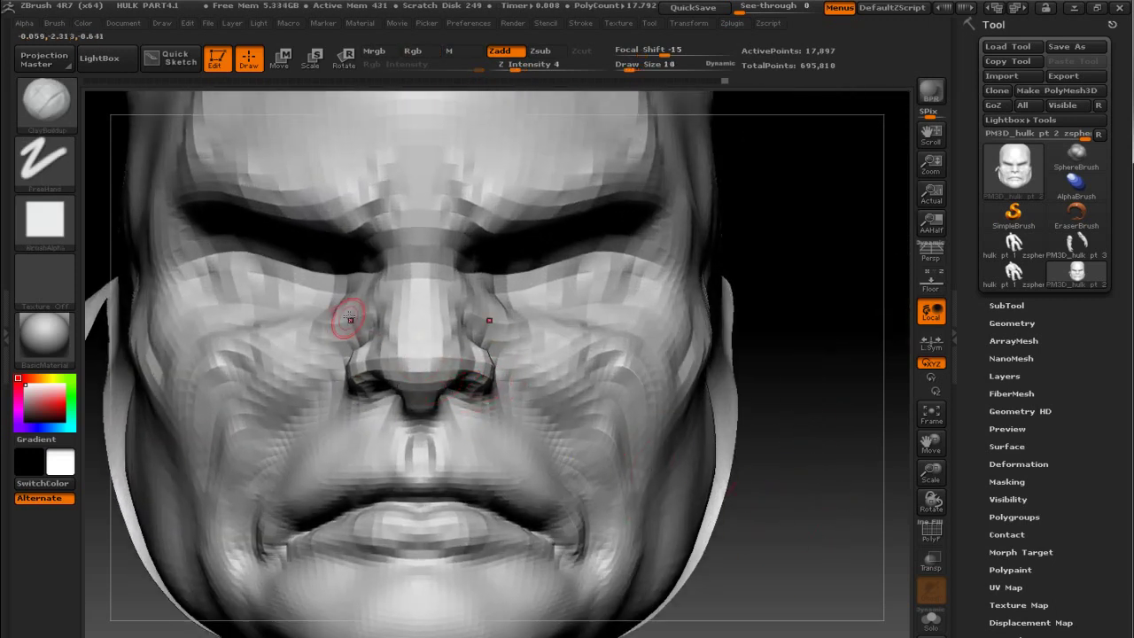
{"action": "key", "text": "shift"}
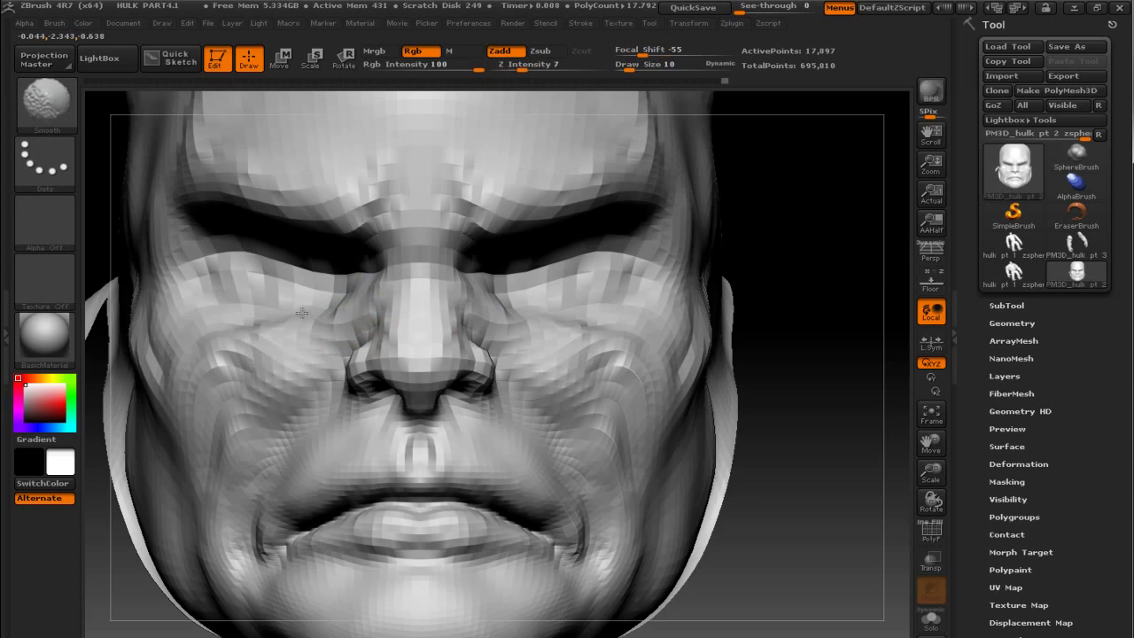
{"action": "left_click_drag", "start_coordinate": [835, 374], "coordinate": [785, 385], "text": "alt"}
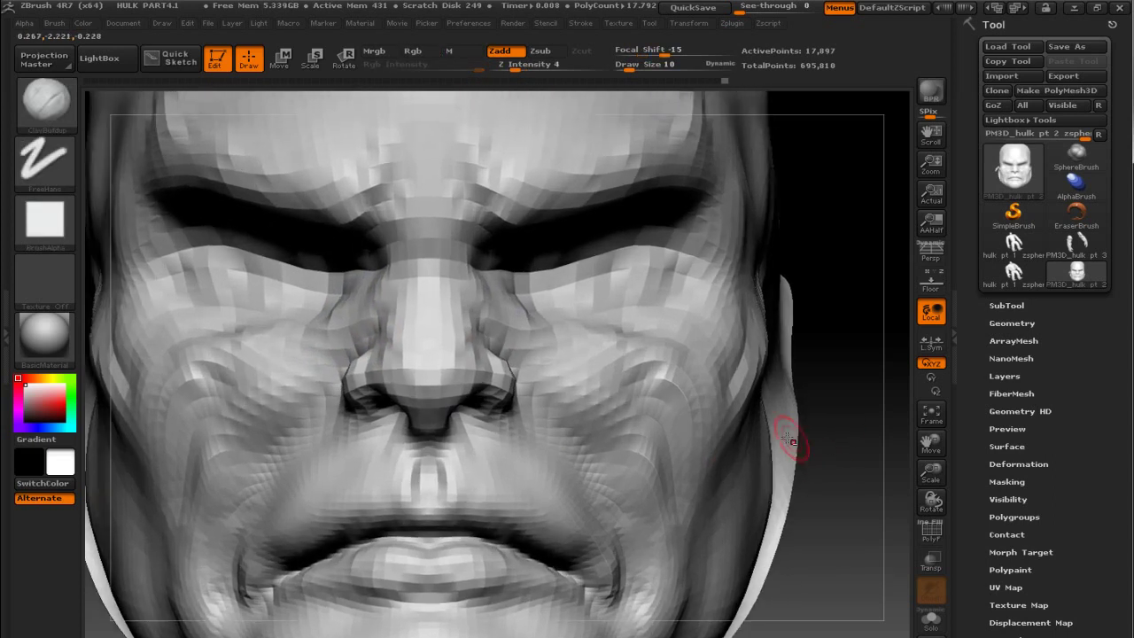
{"action": "key", "text": "shift"}
{"action": "key", "text": "shift"}
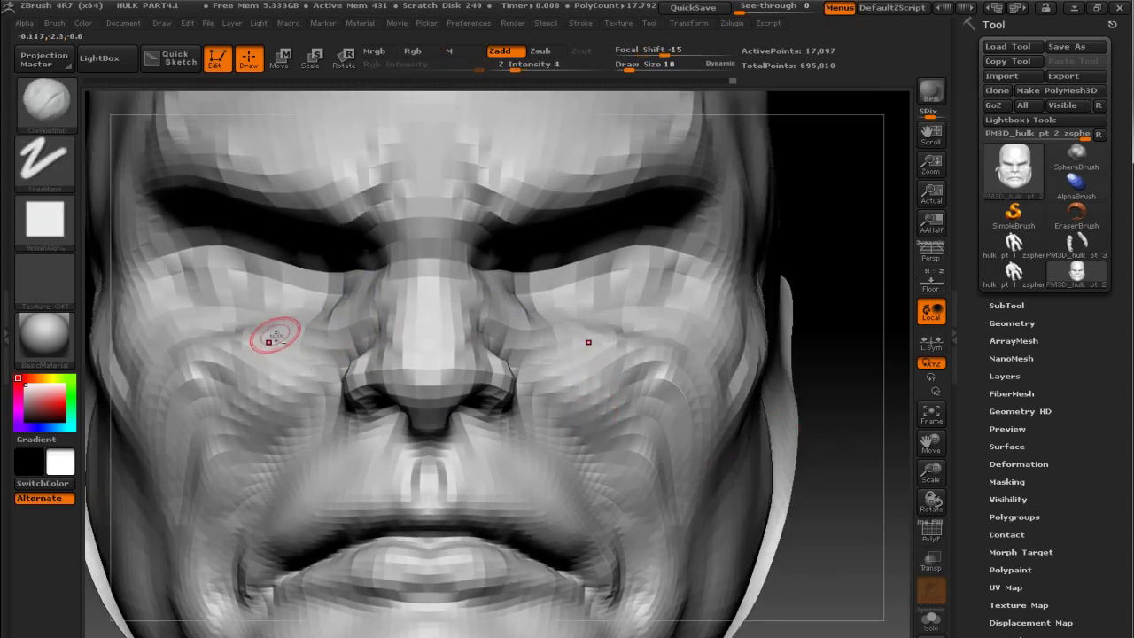
{"action": "left_click_drag", "start_coordinate": [842, 375], "coordinate": [844, 369]}
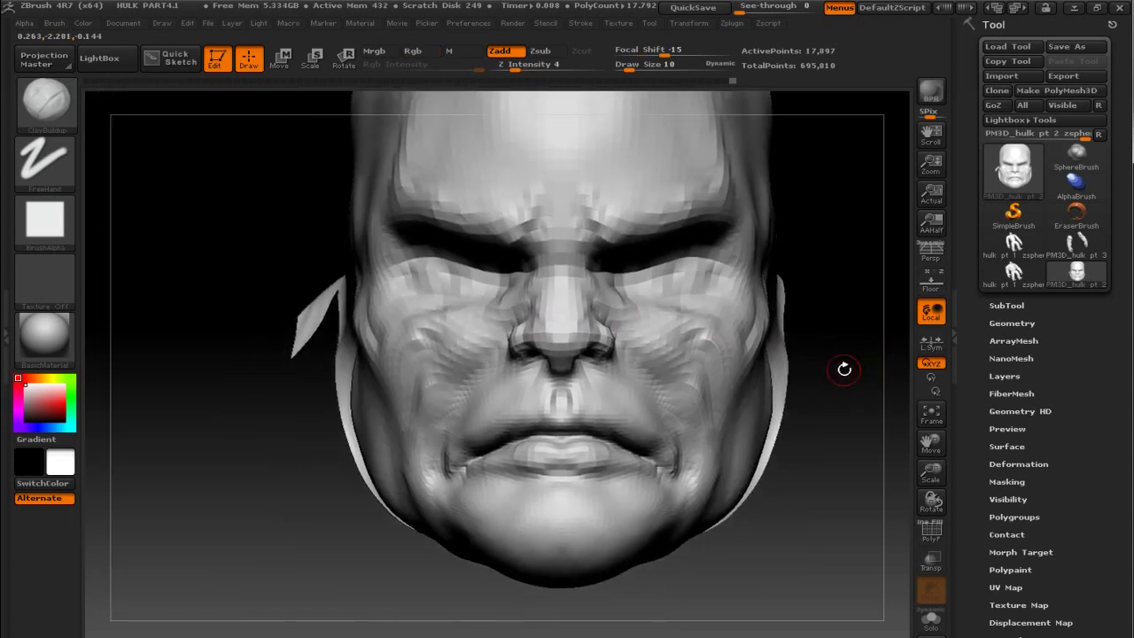
Review the nose-cartilage and Figure 3.56 nose-sculpting reference slides in PowerPoint.
{"action": "key", "text": "alt+Tab"}
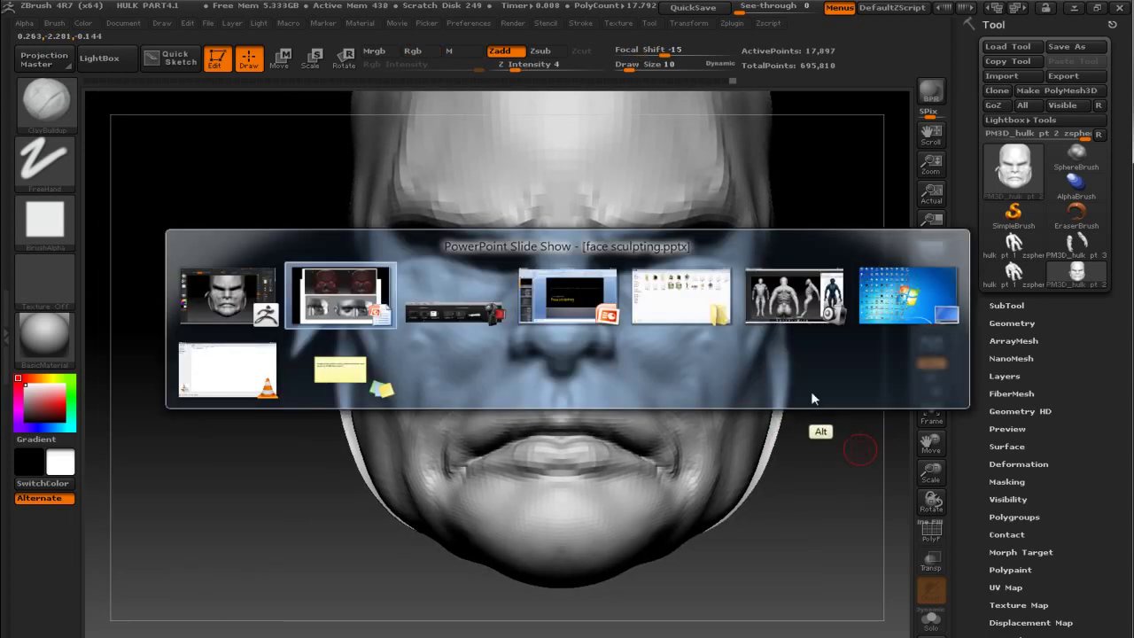
{"action": "key", "text": "Right"}
{"action": "key", "text": "Right"}
{"action": "key", "text": "Left"}
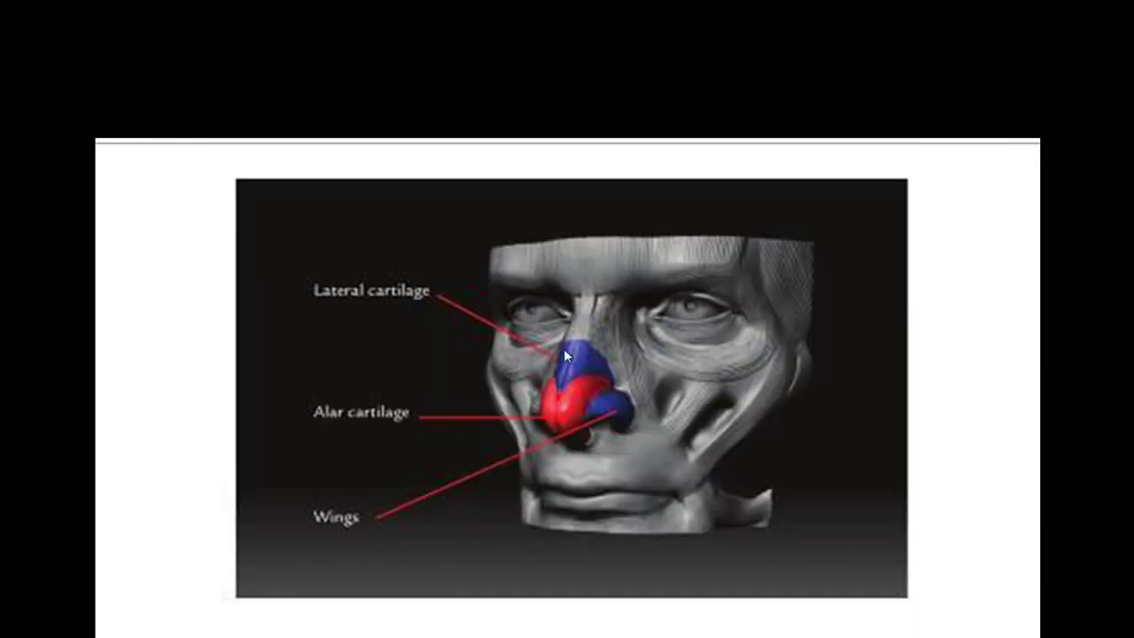
{"action": "key", "text": "Right"}
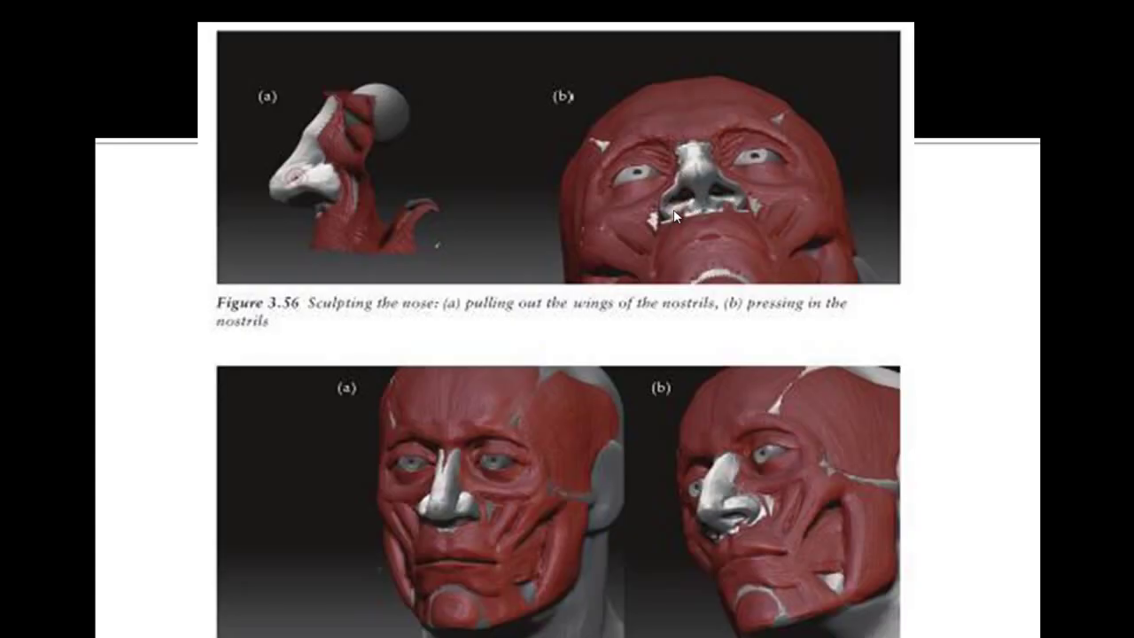
Back in ZBrush, view the head from below and isolate only the nose region (856 active points).
{"action": "key", "text": "alt+Tab"}
{"action": "mouse_move", "coordinate": [824, 458]}
{"action": "left_mouse_down"}
{"action": "mouse_move", "coordinate": [830, 357]}
{"action": "mouse_move", "coordinate": [858, 311]}
{"action": "mouse_move", "coordinate": [838, 225]}
{"action": "mouse_move", "coordinate": [840, 270]}
{"action": "mouse_move", "coordinate": [814, 258]}
{"action": "mouse_move", "coordinate": [842, 253]}
{"action": "mouse_move", "coordinate": [788, 209]}
{"action": "mouse_move", "coordinate": [779, 177]}
{"action": "mouse_move", "coordinate": [703, 309]}
{"action": "mouse_move", "coordinate": [564, 334]}
{"action": "mouse_move", "coordinate": [546, 349]}
{"action": "left_mouse_up"}
{"action": "mouse_move", "coordinate": [746, 222]}
{"action": "left_mouse_down"}
{"action": "mouse_move", "coordinate": [703, 218]}
{"action": "mouse_move", "coordinate": [741, 228]}
{"action": "mouse_move", "coordinate": [739, 212]}
{"action": "mouse_move", "coordinate": [741, 253]}
{"action": "left_mouse_up"}
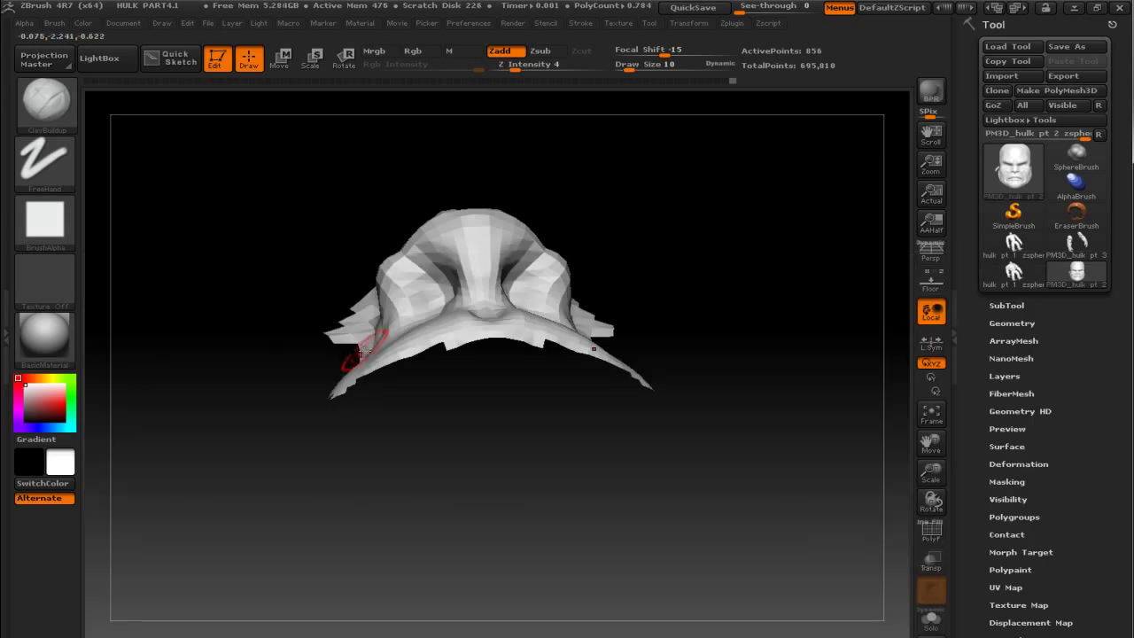
Switch to the Move brush and turn the isolated nose piece into view.
{"action": "key", "text": "b"}
{"action": "key", "text": "m"}
{"action": "left_click", "coordinate": [243, 292]}
{"action": "mouse_move", "coordinate": [645, 232]}
{"action": "left_mouse_down"}
{"action": "mouse_move", "coordinate": [684, 250]}
{"action": "mouse_move", "coordinate": [660, 257]}
{"action": "mouse_move", "coordinate": [759, 260]}
{"action": "mouse_move", "coordinate": [794, 236]}
{"action": "left_mouse_up"}
At brush size 26, pull the nose piece's middle upward into a raised hump.
{"action": "key", "text": "bracketright"}
{"action": "left_click_drag", "start_coordinate": [634, 286], "coordinate": [627, 236]}
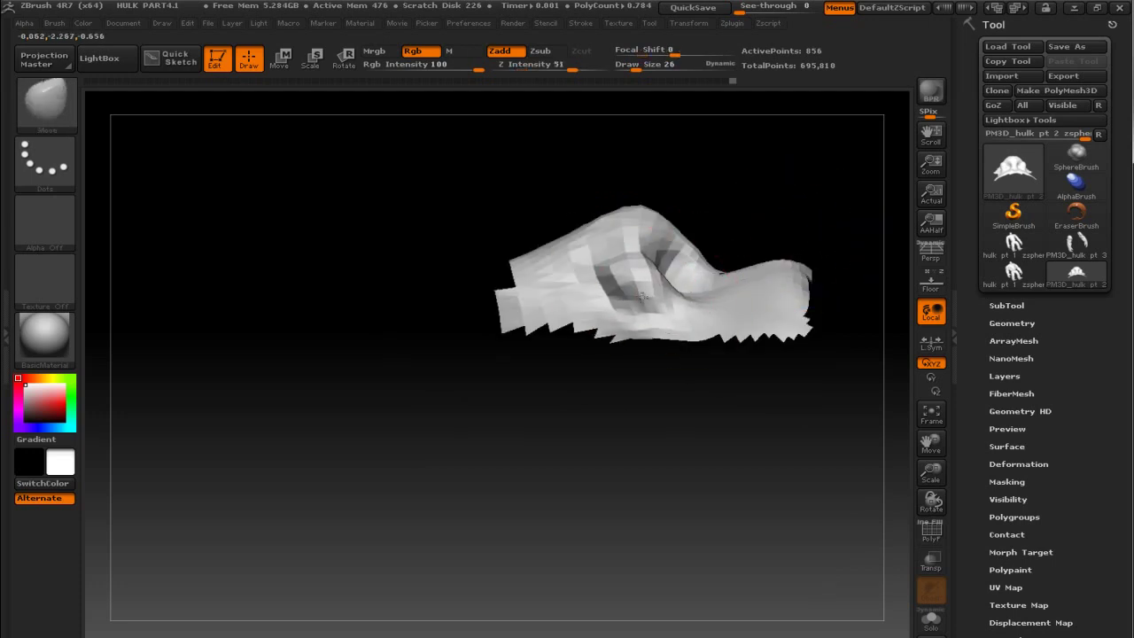
{"action": "mouse_move", "coordinate": [705, 206]}
{"action": "left_mouse_down"}
{"action": "mouse_move", "coordinate": [736, 193]}
{"action": "mouse_move", "coordinate": [754, 157]}
{"action": "mouse_move", "coordinate": [779, 150]}
{"action": "left_mouse_up"}
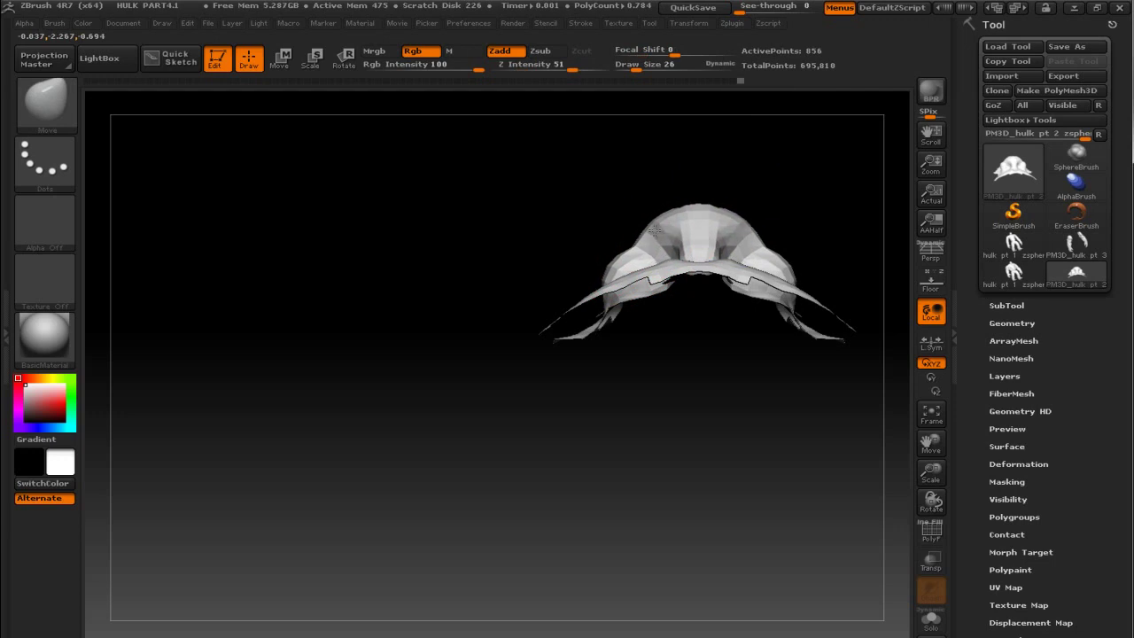
{"action": "mouse_move", "coordinate": [770, 230]}
{"action": "left_mouse_down"}
{"action": "mouse_move", "coordinate": [802, 192]}
{"action": "mouse_move", "coordinate": [832, 233]}
{"action": "mouse_move", "coordinate": [827, 256]}
{"action": "mouse_move", "coordinate": [840, 242]}
{"action": "left_mouse_up"}
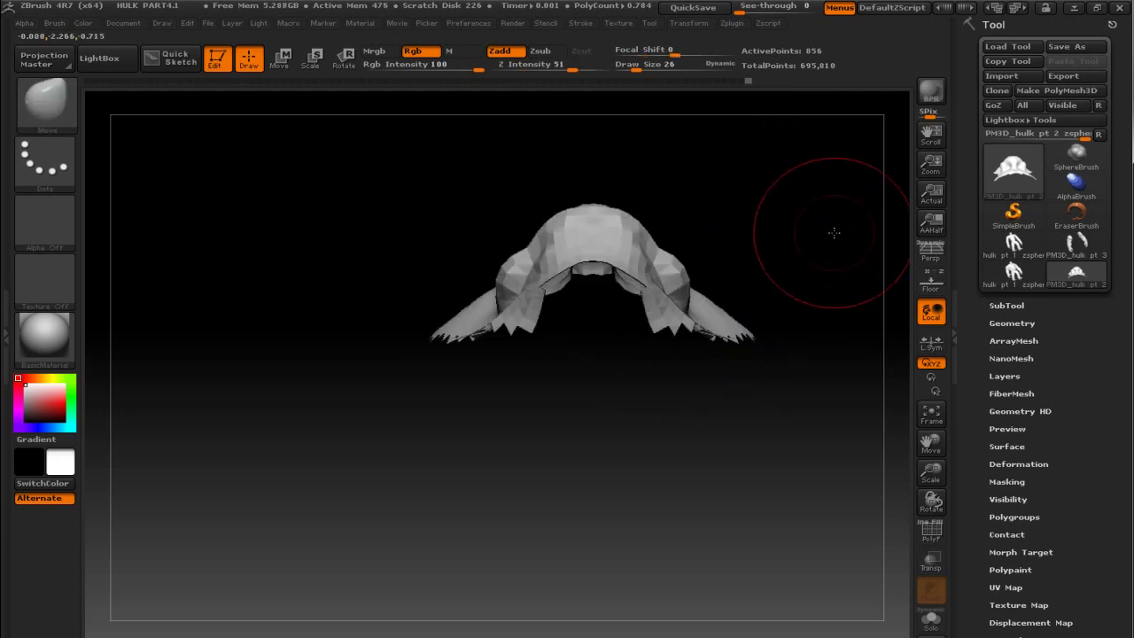
{"action": "key", "text": "bracketleft"}
{"action": "key", "text": "bracketleft"}
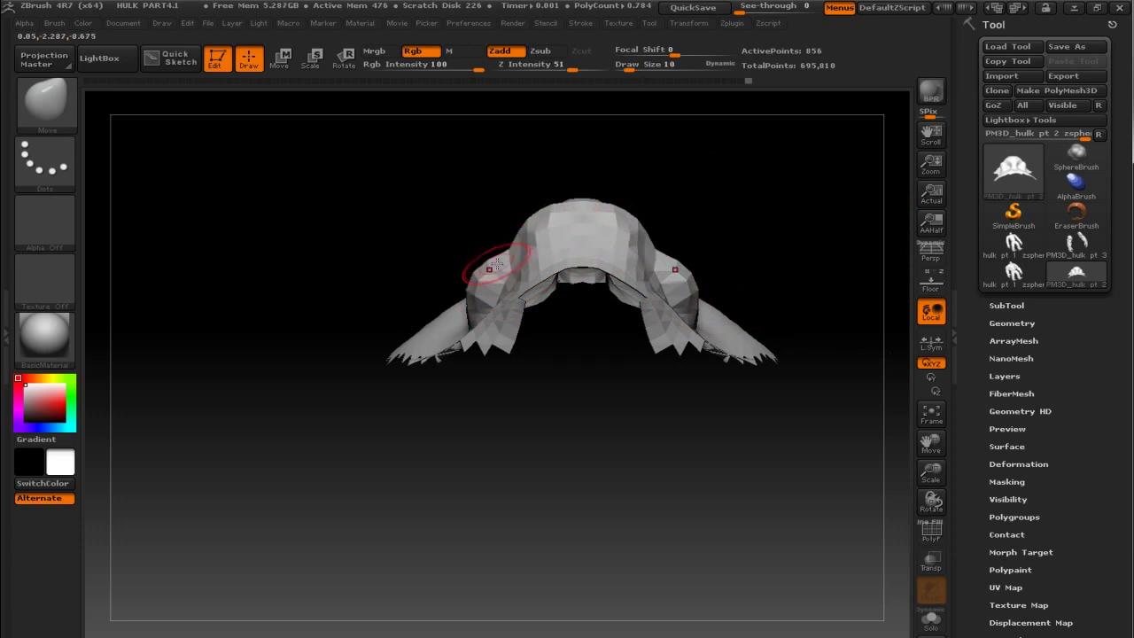
{"action": "mouse_move", "coordinate": [767, 218]}
{"action": "left_mouse_down"}
{"action": "mouse_move", "coordinate": [765, 171]}
{"action": "mouse_move", "coordinate": [759, 203]}
{"action": "mouse_move", "coordinate": [806, 344]}
{"action": "mouse_move", "coordinate": [835, 301]}
{"action": "mouse_move", "coordinate": [809, 296]}
{"action": "mouse_move", "coordinate": [771, 222]}
{"action": "mouse_move", "coordinate": [770, 241]}
{"action": "mouse_move", "coordinate": [751, 233]}
{"action": "mouse_move", "coordinate": [681, 266]}
{"action": "left_mouse_up"}
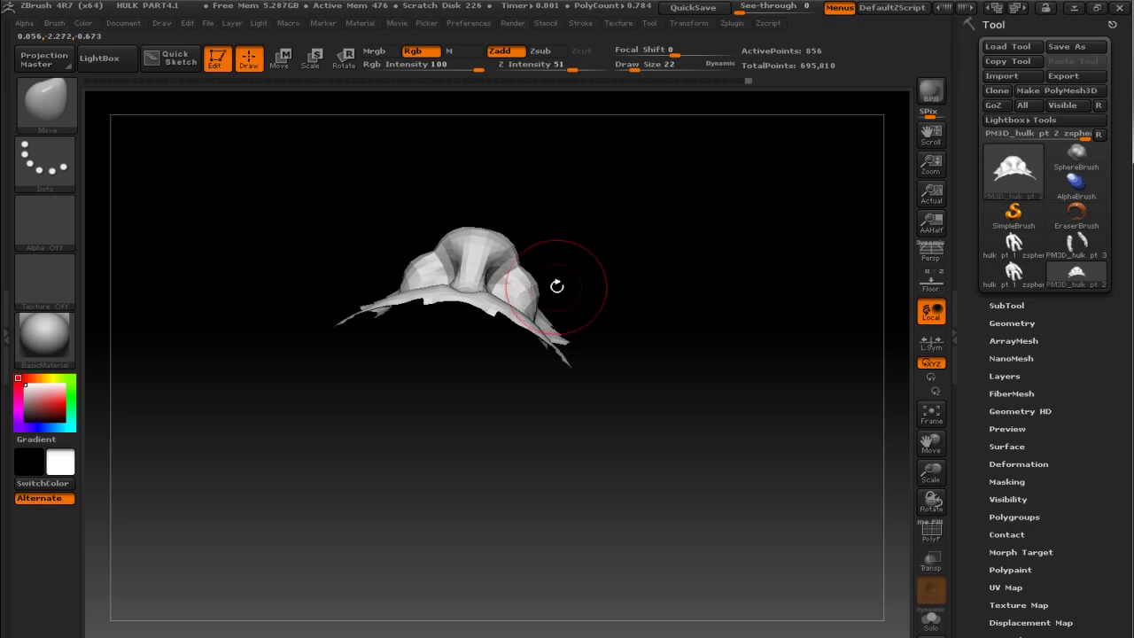
Compare the nose-cartilage diagram and Figure 3.56 page while rotating the isolated nose piece.
{"action": "left_click_drag", "start_coordinate": [556, 286], "coordinate": [780, 405]}
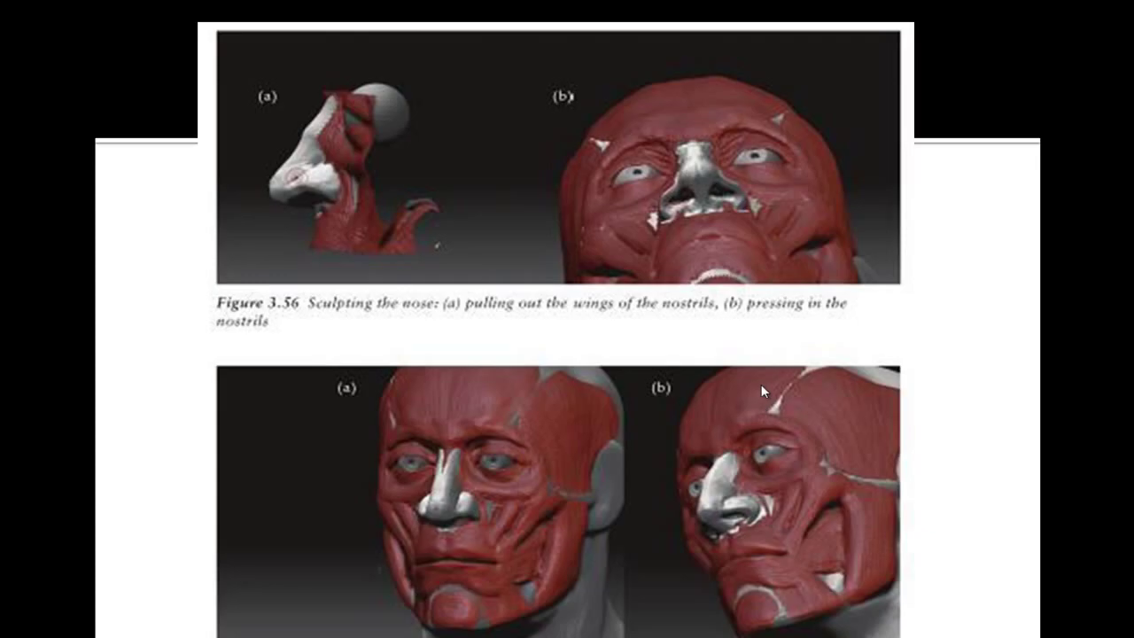
{"action": "key", "text": "Right"}
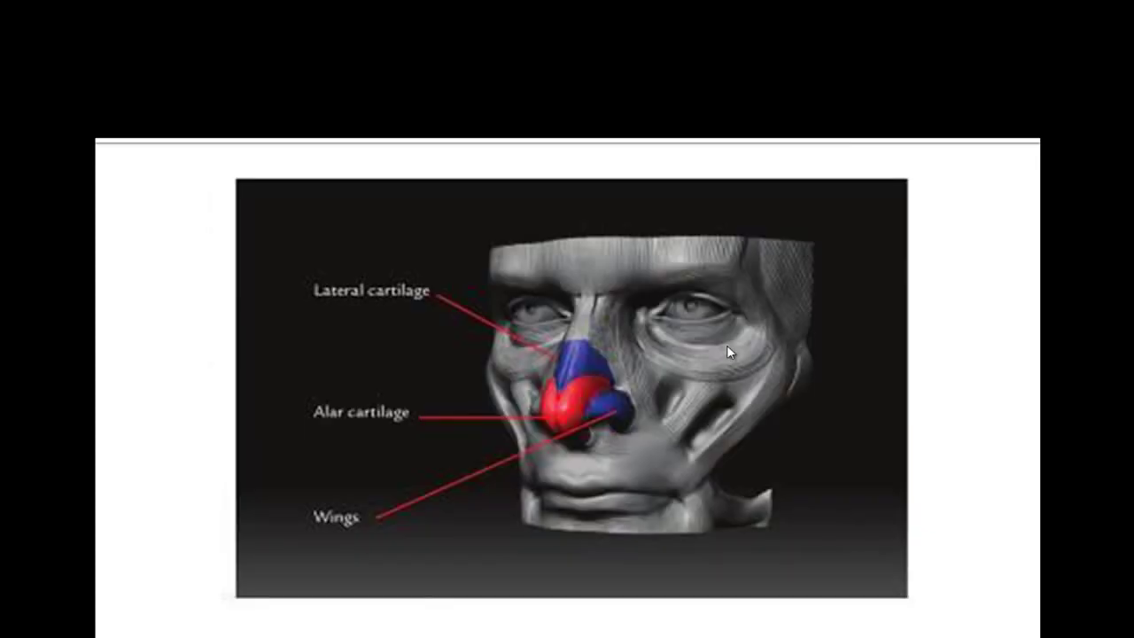
{"action": "key", "text": "Right"}
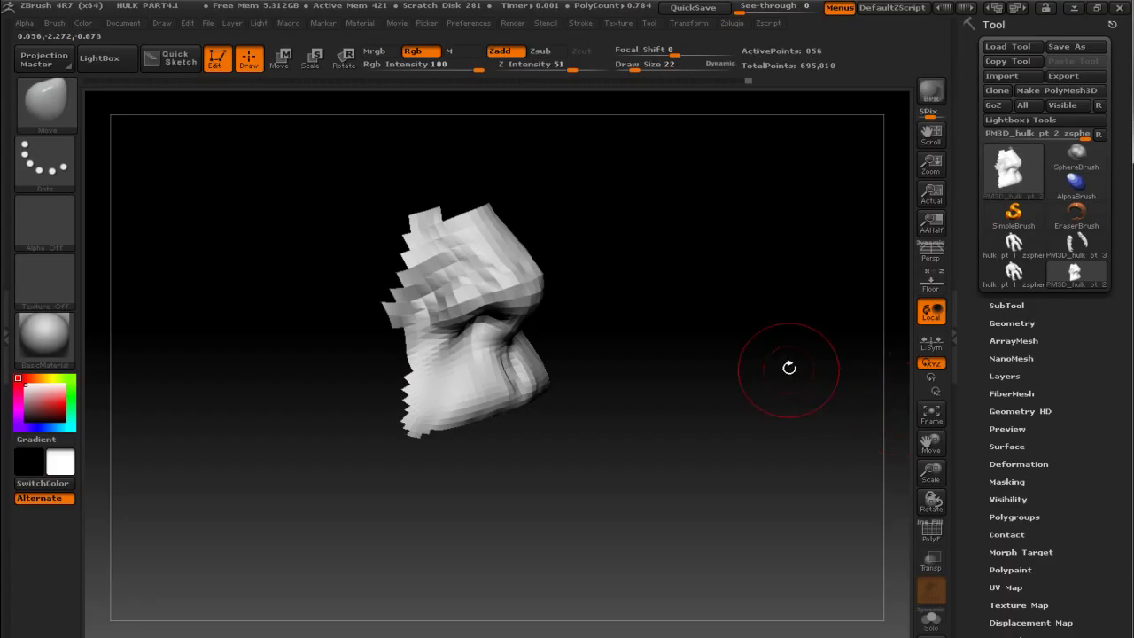
{"action": "mouse_move", "coordinate": [787, 369]}
{"action": "left_mouse_down"}
{"action": "mouse_move", "coordinate": [852, 433]}
{"action": "mouse_move", "coordinate": [827, 413]}
{"action": "mouse_move", "coordinate": [864, 417]}
{"action": "left_mouse_up"}
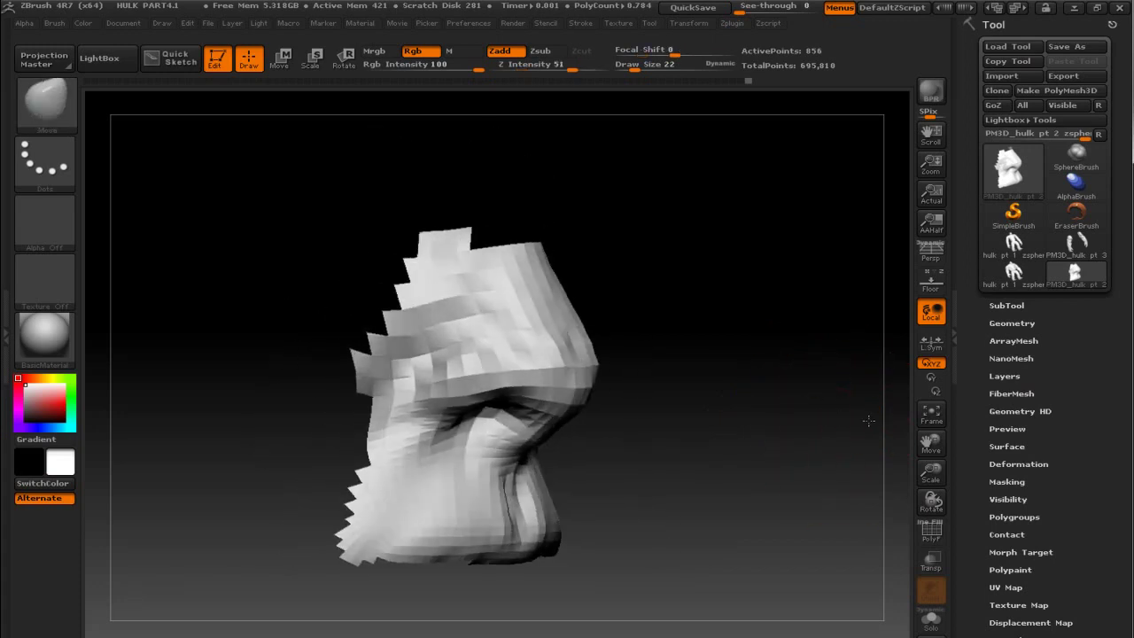
{"action": "key", "text": "bracketleft"}
{"action": "key", "text": "bracketleft"}
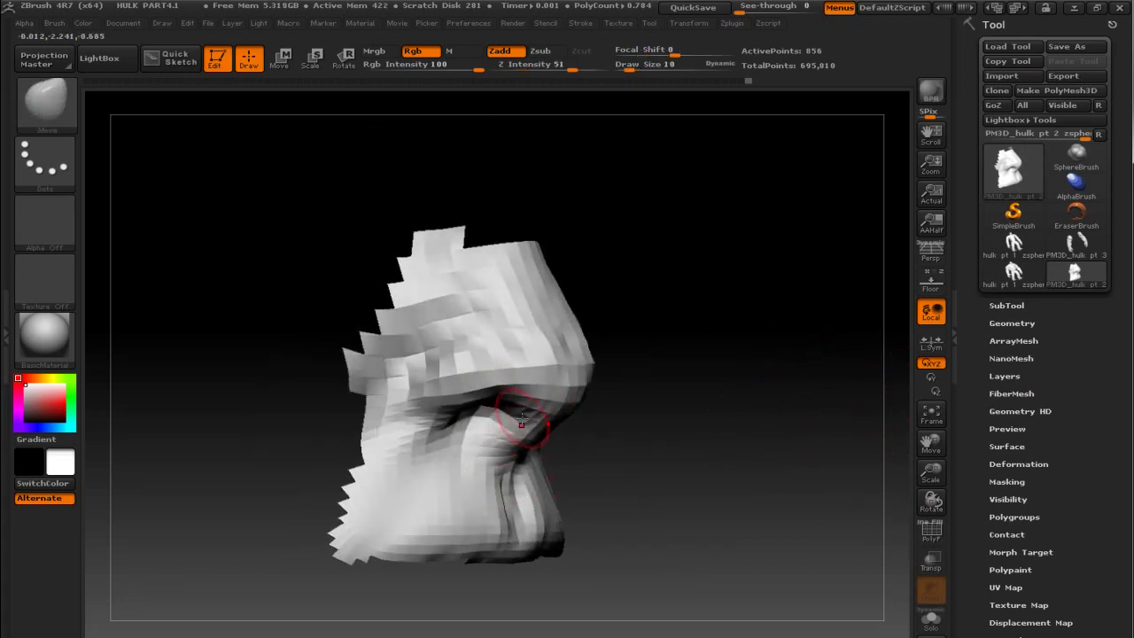
{"action": "key", "text": "b"}
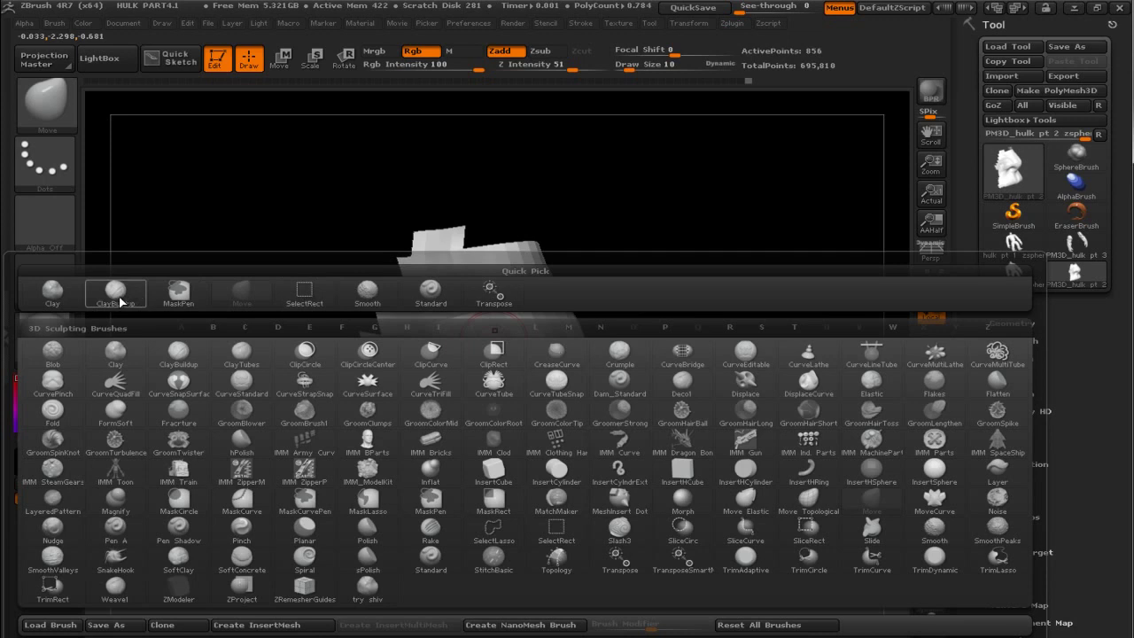
{"action": "left_click", "coordinate": [431, 291]}
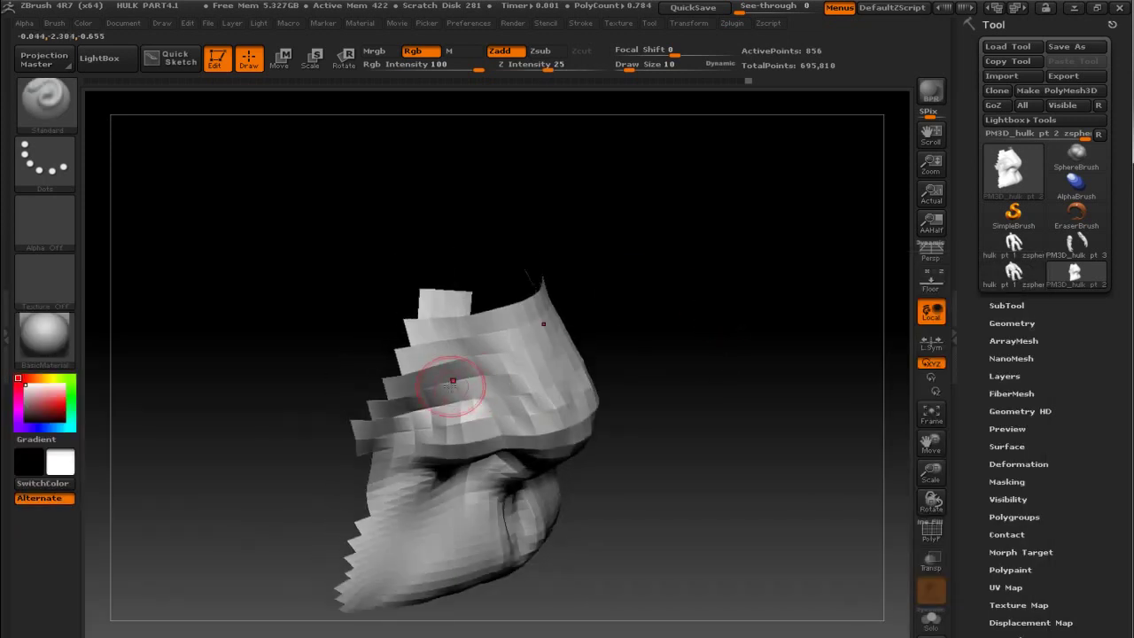
{"action": "left_click_drag", "start_coordinate": [483, 397], "coordinate": [506, 417], "text": "shift"}
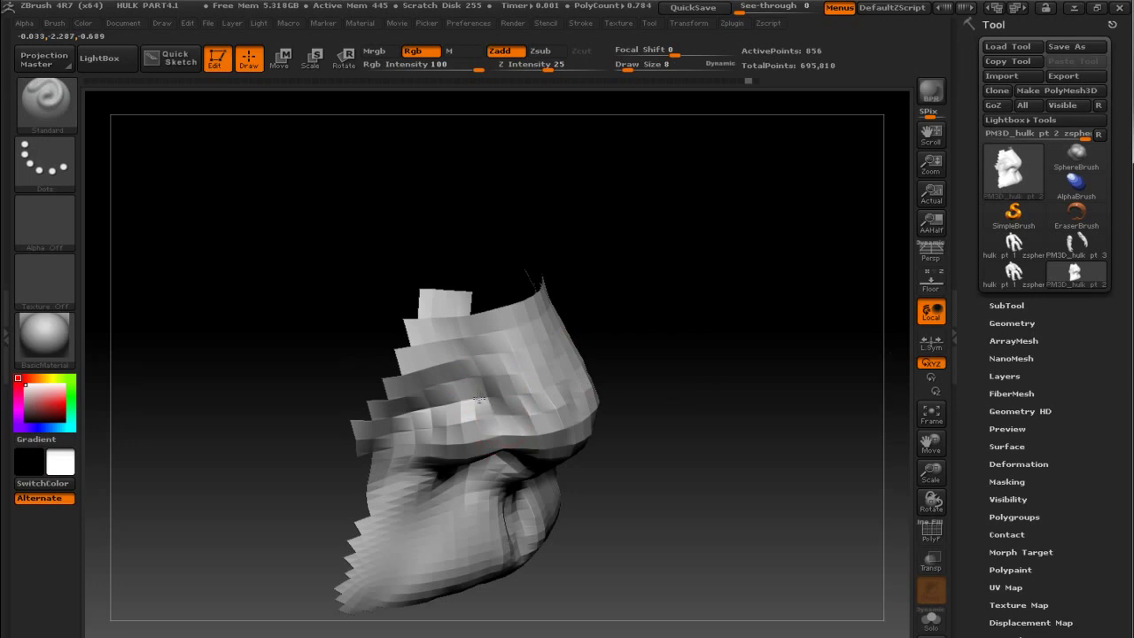
{"action": "left_click_drag", "start_coordinate": [611, 381], "coordinate": [807, 248]}
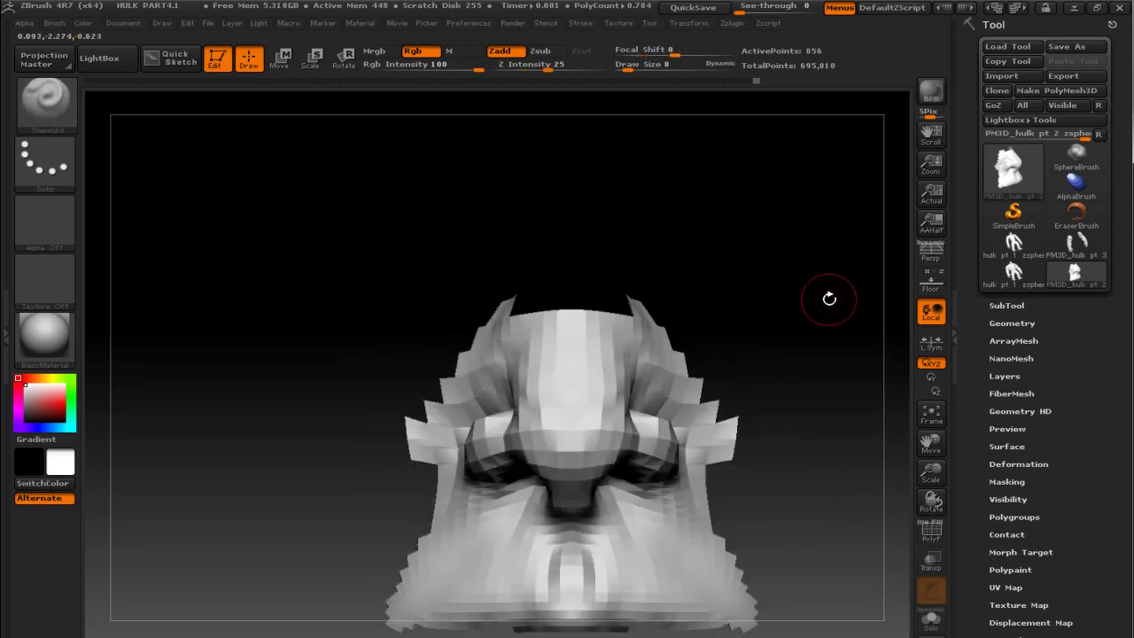
{"action": "left_click", "coordinate": [842, 273], "text": "ctrl+shift"}
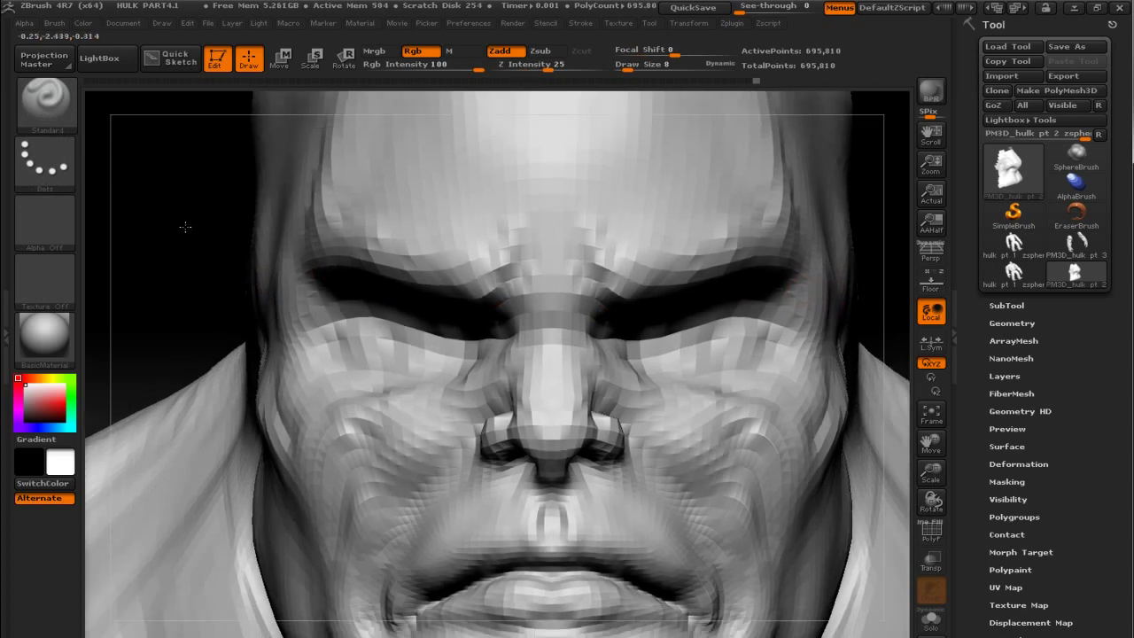
{"action": "left_click_drag", "start_coordinate": [221, 239], "coordinate": [185, 222]}
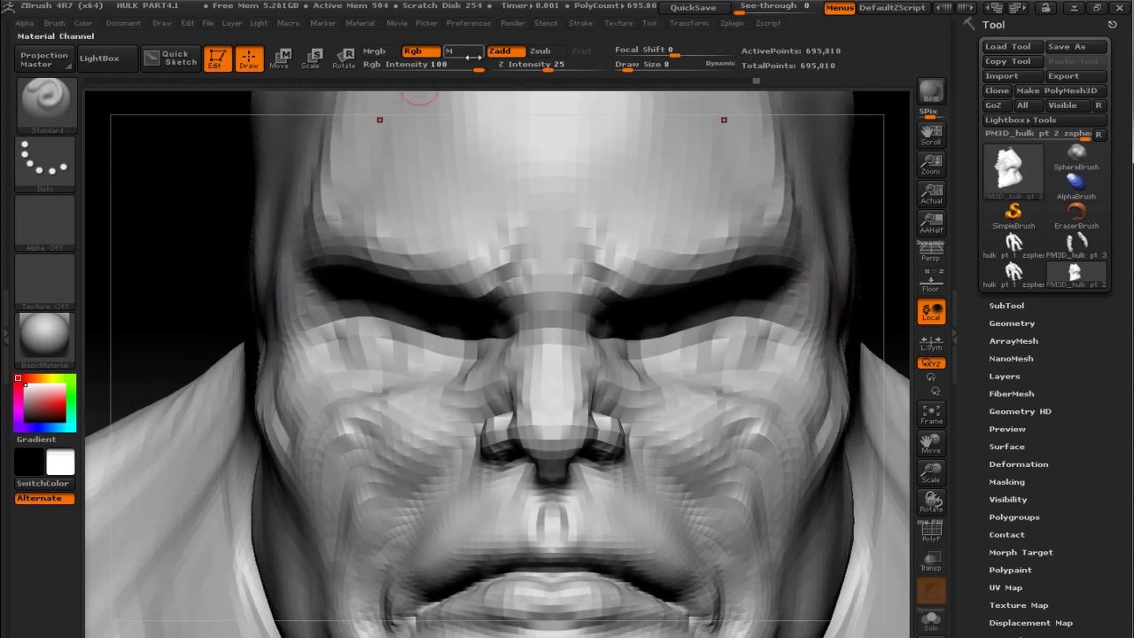
{"action": "left_click_drag", "start_coordinate": [558, 66], "coordinate": [540, 67]}
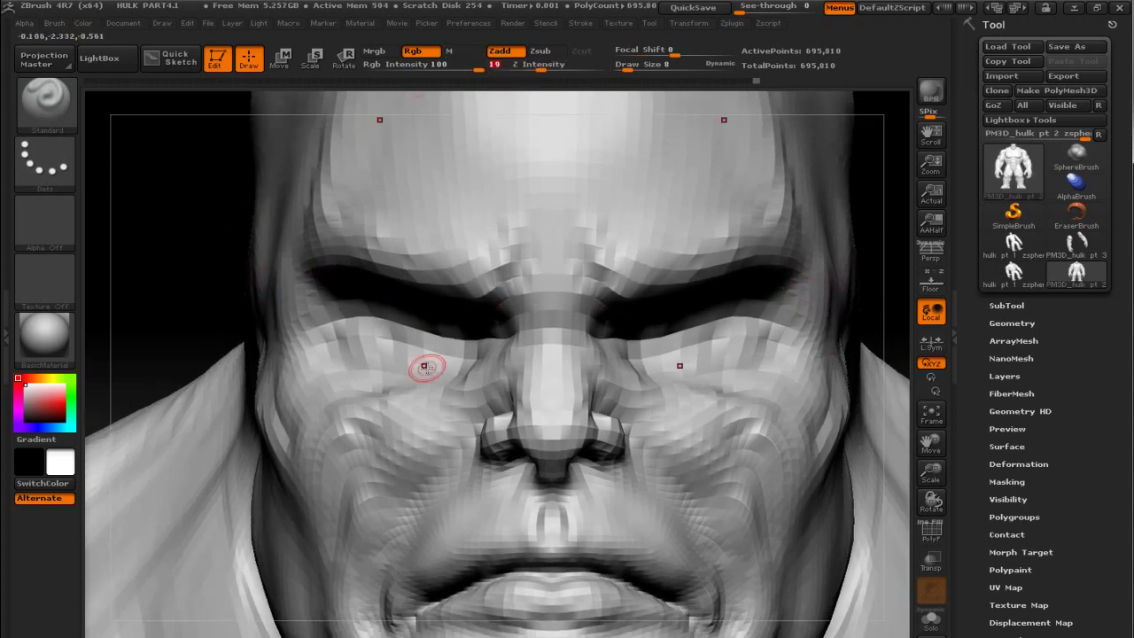
{"action": "left_click_drag", "start_coordinate": [471, 359], "coordinate": [431, 386]}
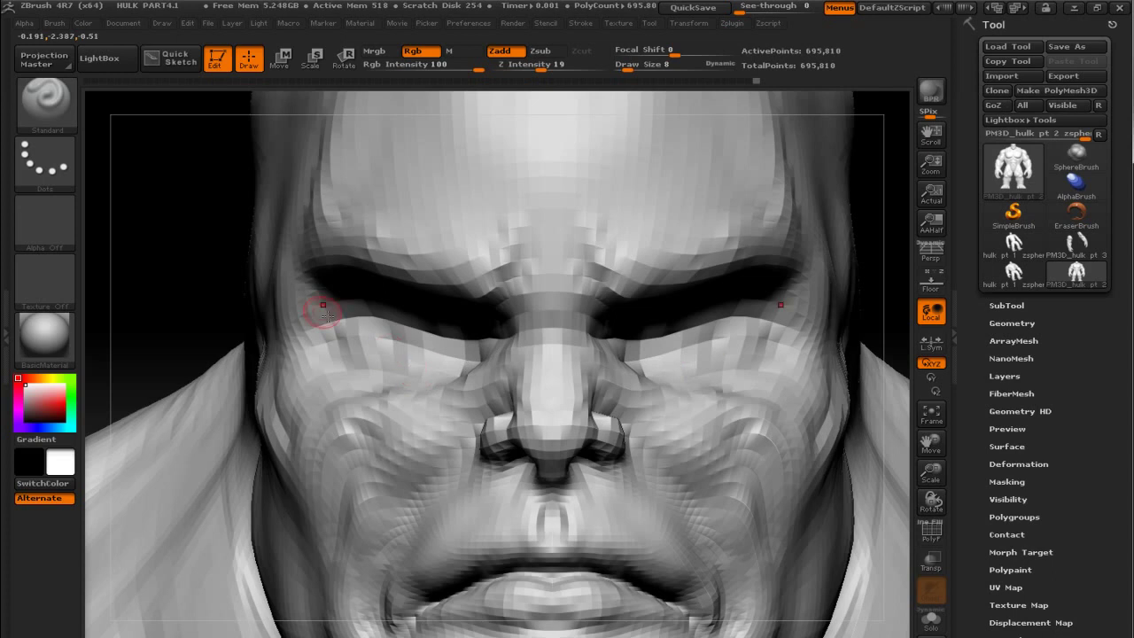
{"action": "left_click_drag", "start_coordinate": [327, 314], "coordinate": [609, 399], "text": "alt"}
{"action": "mouse_move", "coordinate": [840, 315]}
{"action": "left_mouse_down", "text": "alt"}
{"action": "mouse_move", "coordinate": [835, 240]}
{"action": "mouse_move", "coordinate": [873, 324]}
{"action": "left_mouse_up", "text": "alt"}
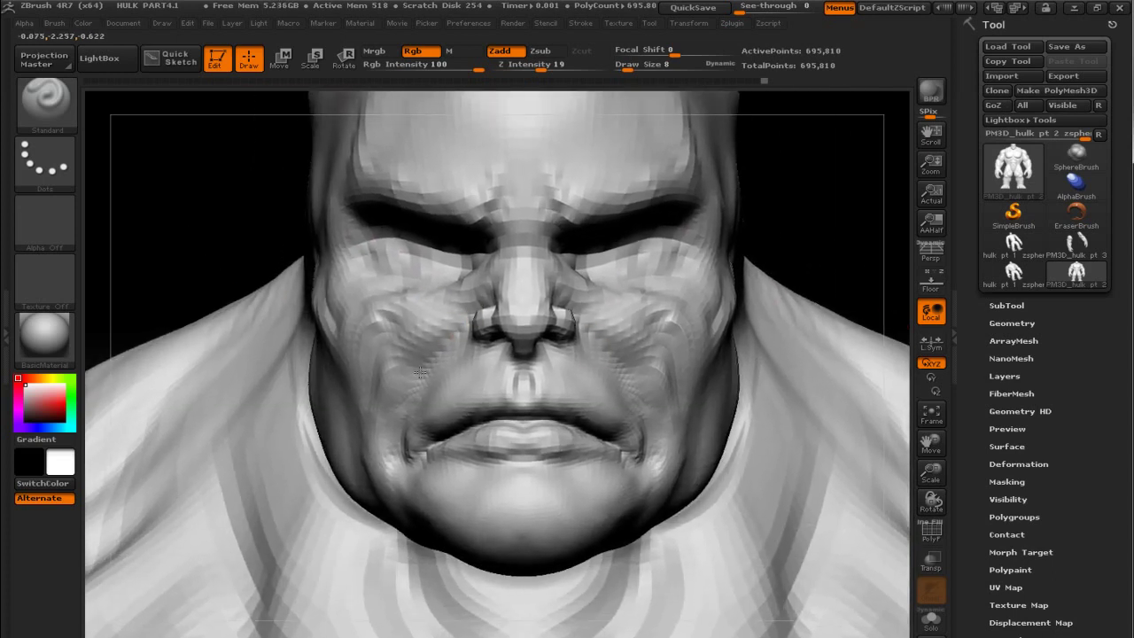
{"action": "key", "text": "alt+Tab"}
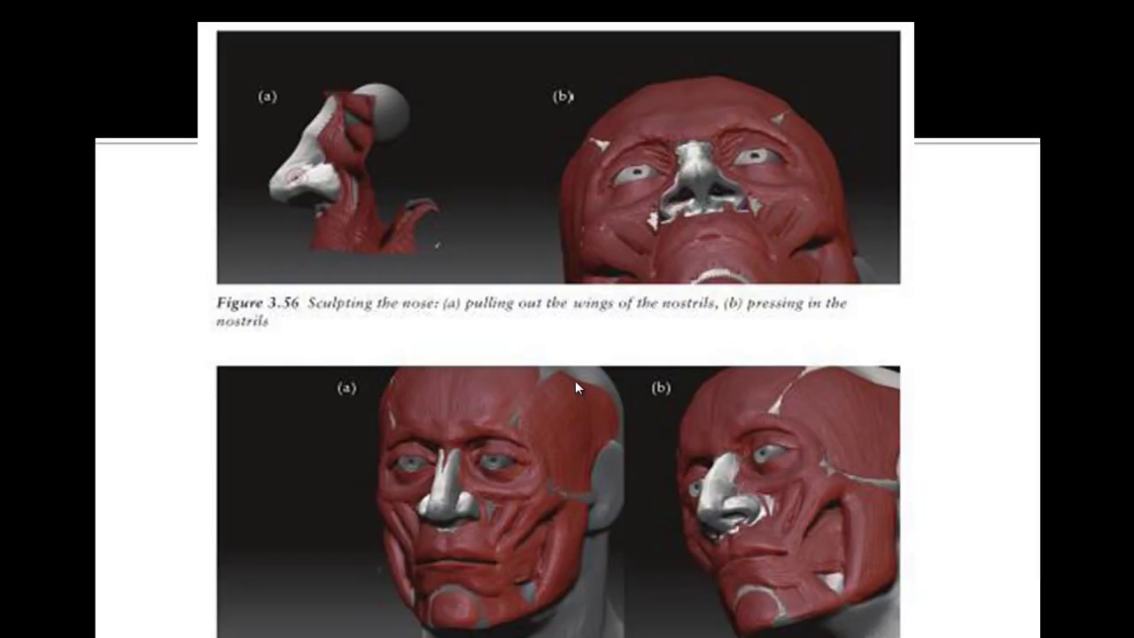
{"action": "key", "text": "Right"}
{"action": "key", "text": "Right"}
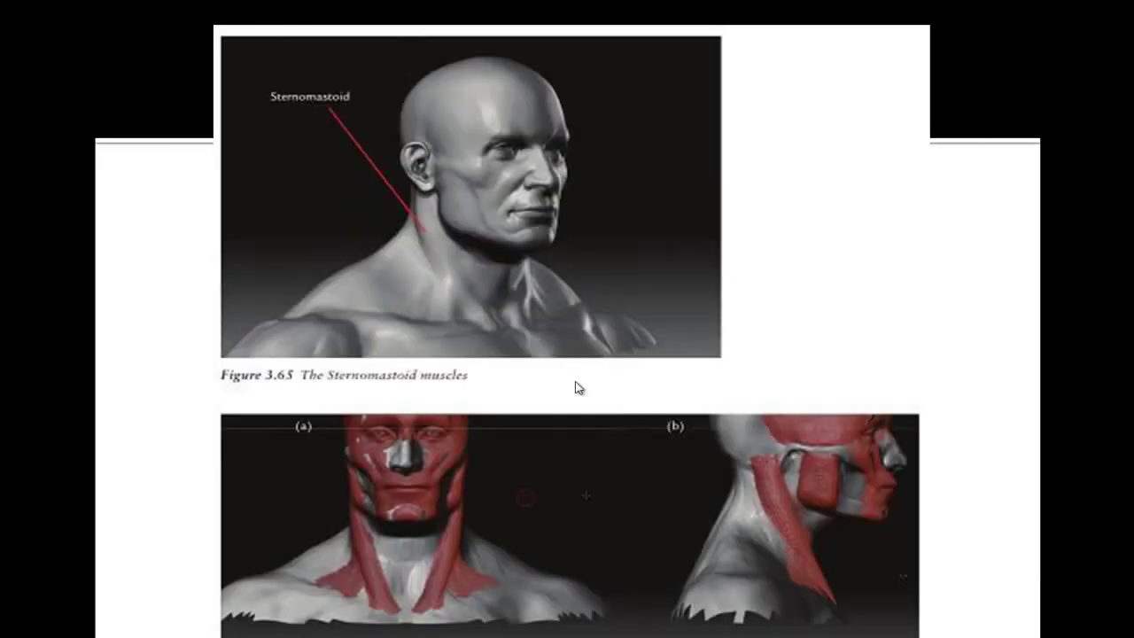
In a three-quarter view, enlarge the Standard brush and carve a groove down the neck below the jaw.
{"action": "key", "text": "alt+Tab"}
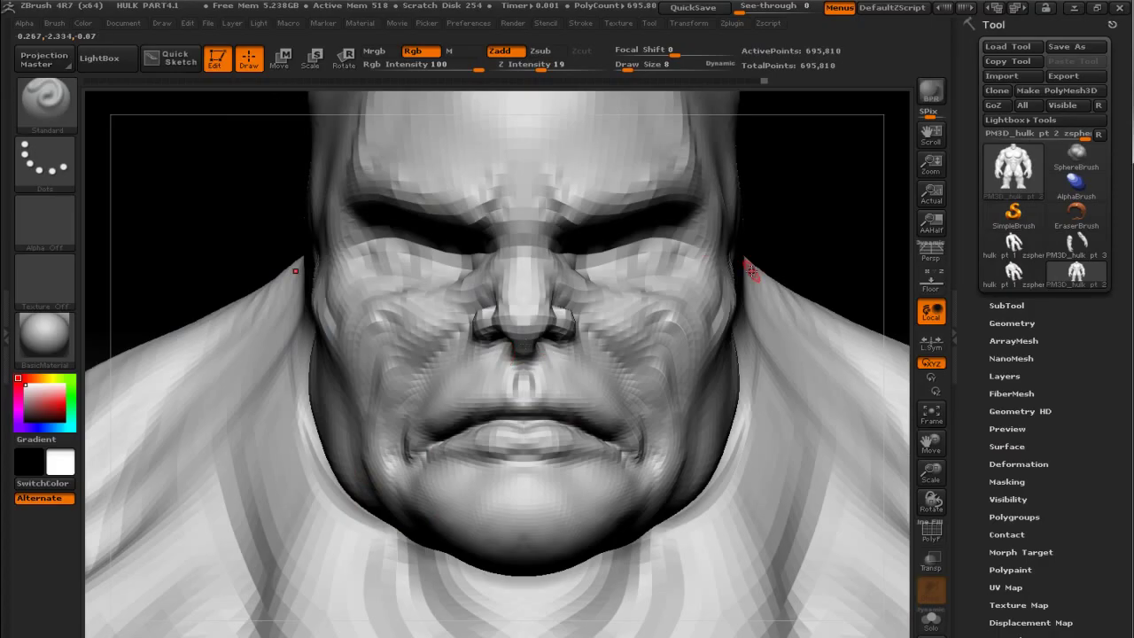
{"action": "mouse_move", "coordinate": [828, 208]}
{"action": "left_mouse_down", "text": "alt"}
{"action": "mouse_move", "coordinate": [765, 139]}
{"action": "mouse_move", "coordinate": [785, 195]}
{"action": "mouse_move", "coordinate": [806, 148]}
{"action": "mouse_move", "coordinate": [848, 158]}
{"action": "left_mouse_up", "text": "alt"}
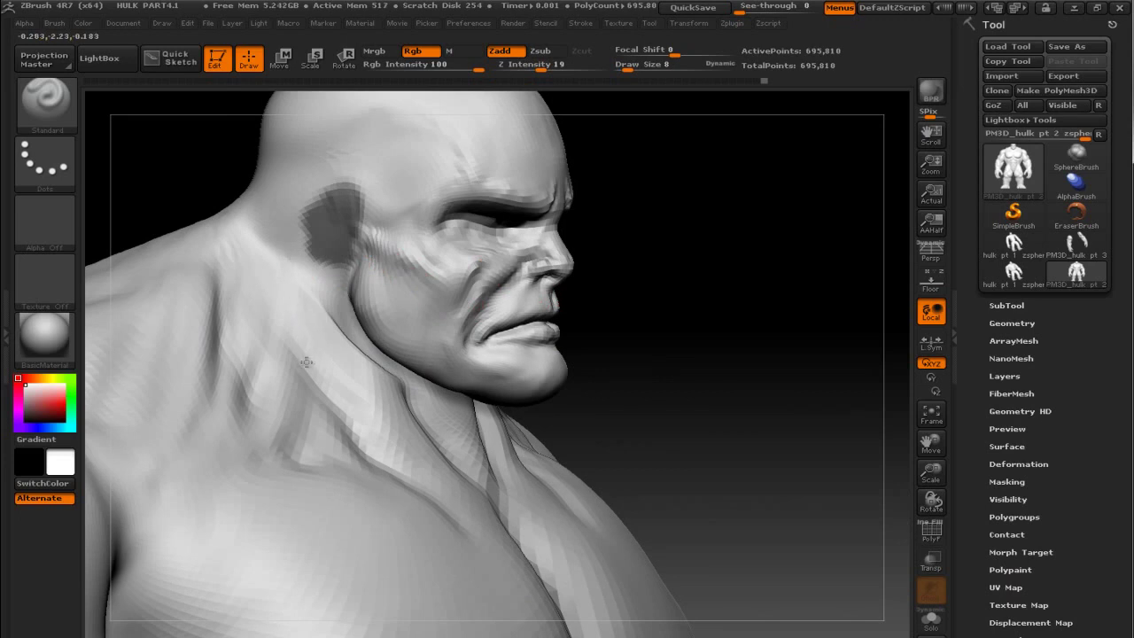
{"action": "left_click_drag", "start_coordinate": [674, 277], "coordinate": [662, 274]}
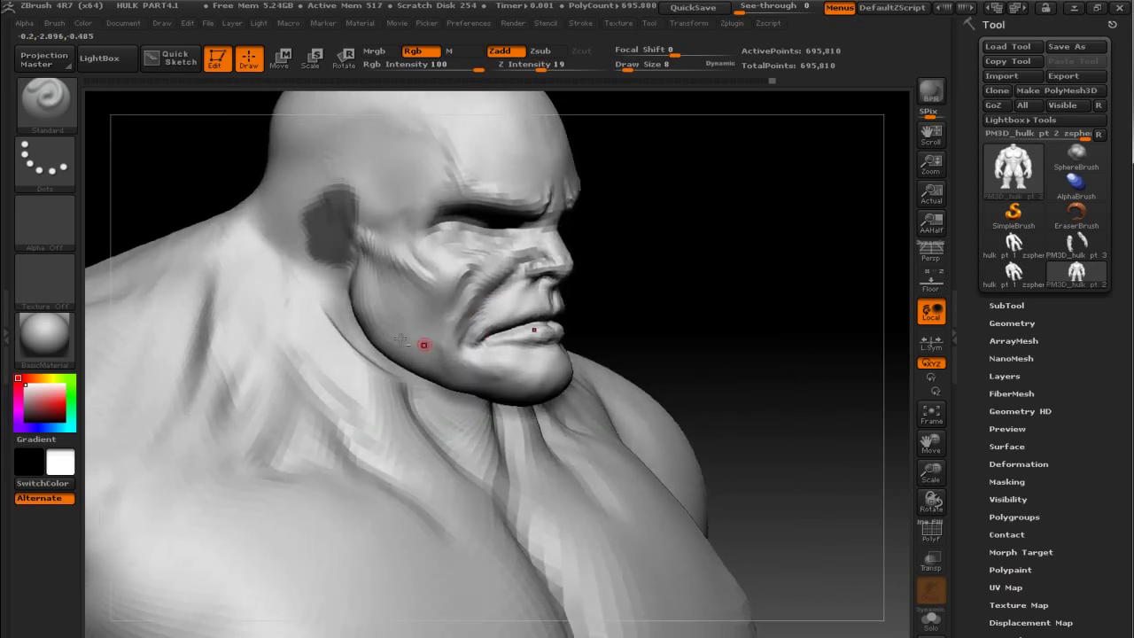
{"action": "key", "text": "bracketright"}
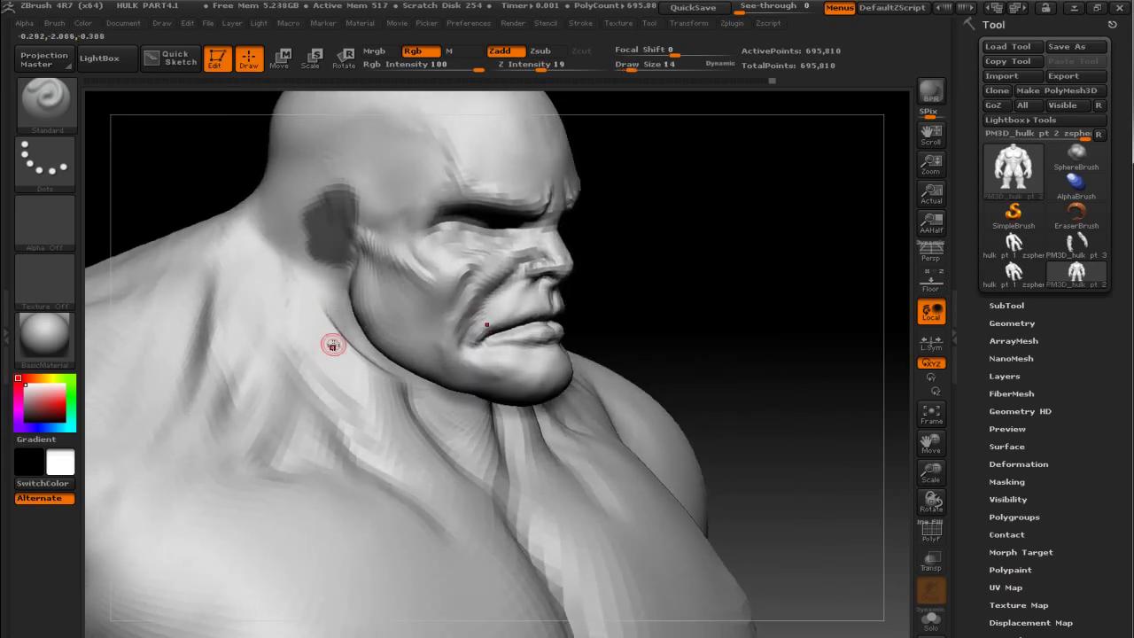
{"action": "key", "text": "bracketright"}
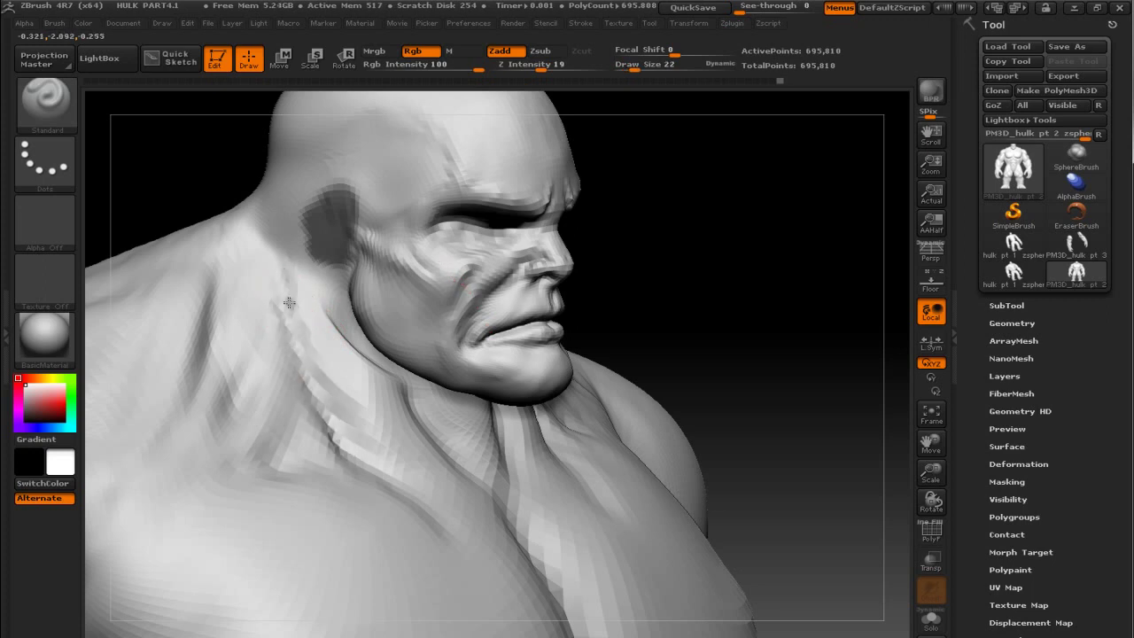
{"action": "key", "text": "alt+Tab"}
{"action": "key", "text": "alt+Tab"}
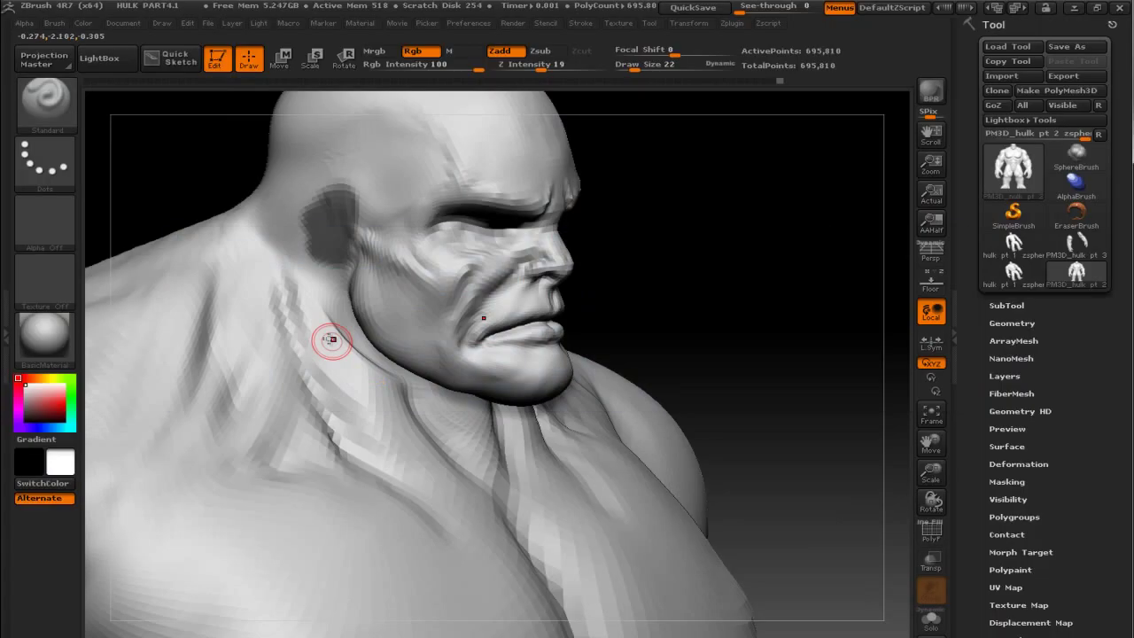
{"action": "left_click_drag", "start_coordinate": [378, 354], "coordinate": [511, 451]}
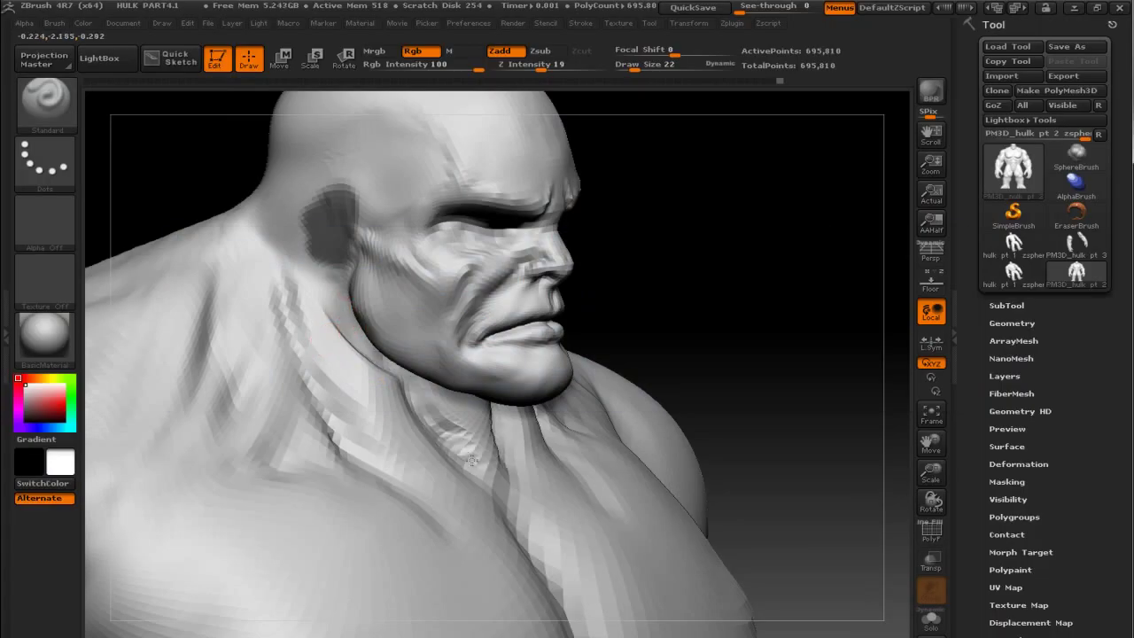
Check the front and three-quarter views, then switch to the ClayBuildup brush.
{"action": "left_click_drag", "start_coordinate": [797, 273], "coordinate": [754, 248], "text": "shift"}
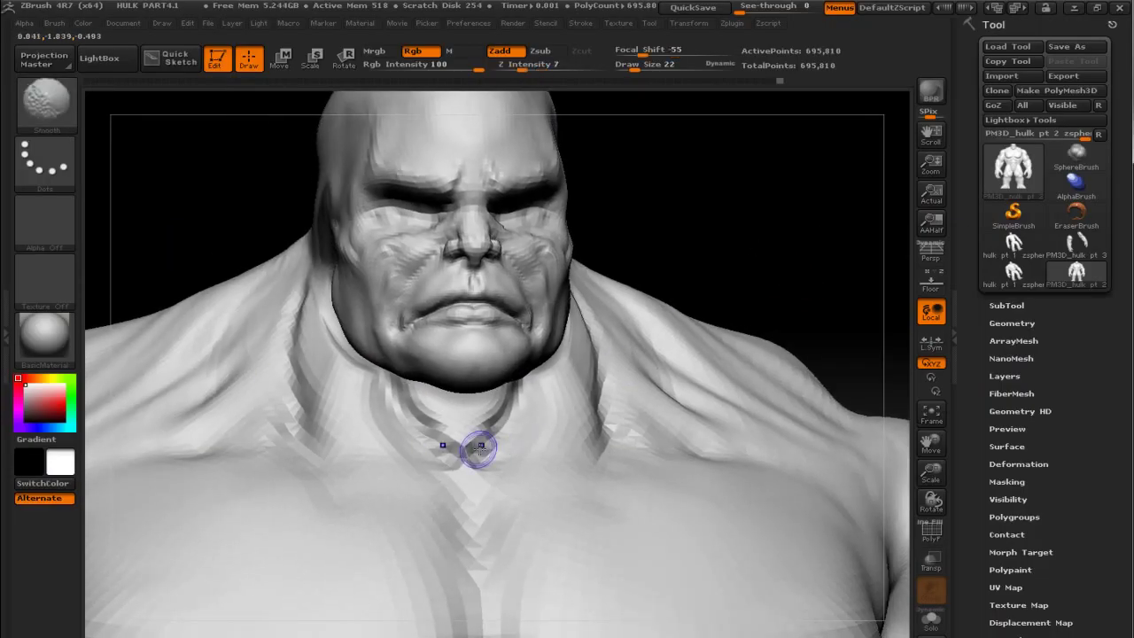
{"action": "left_click_drag", "start_coordinate": [691, 228], "coordinate": [639, 267]}
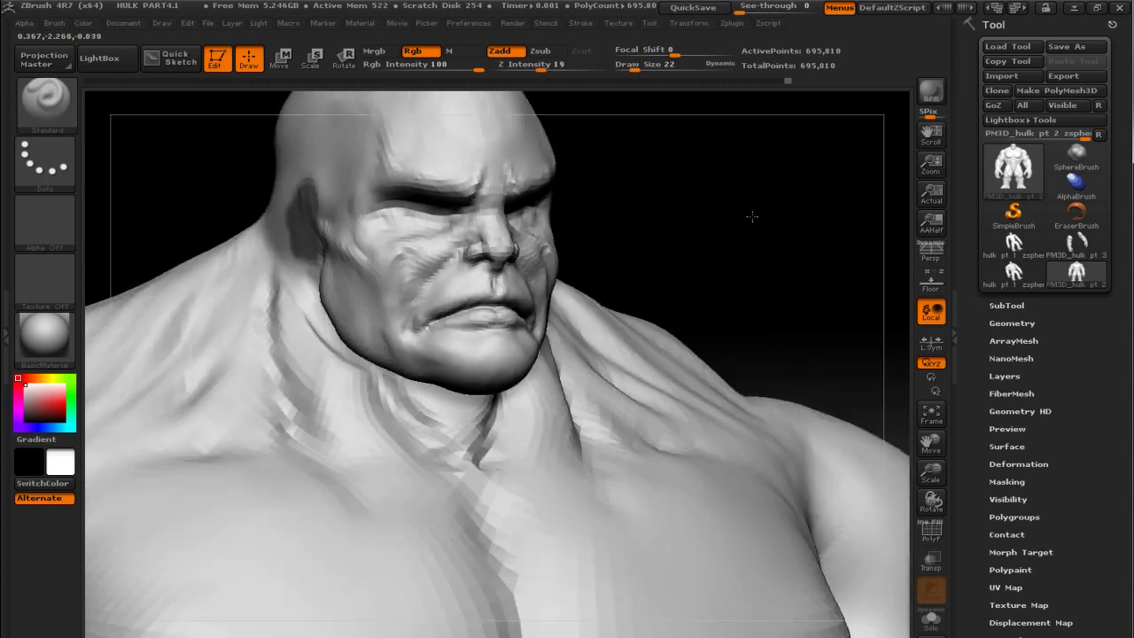
{"action": "key", "text": "b"}
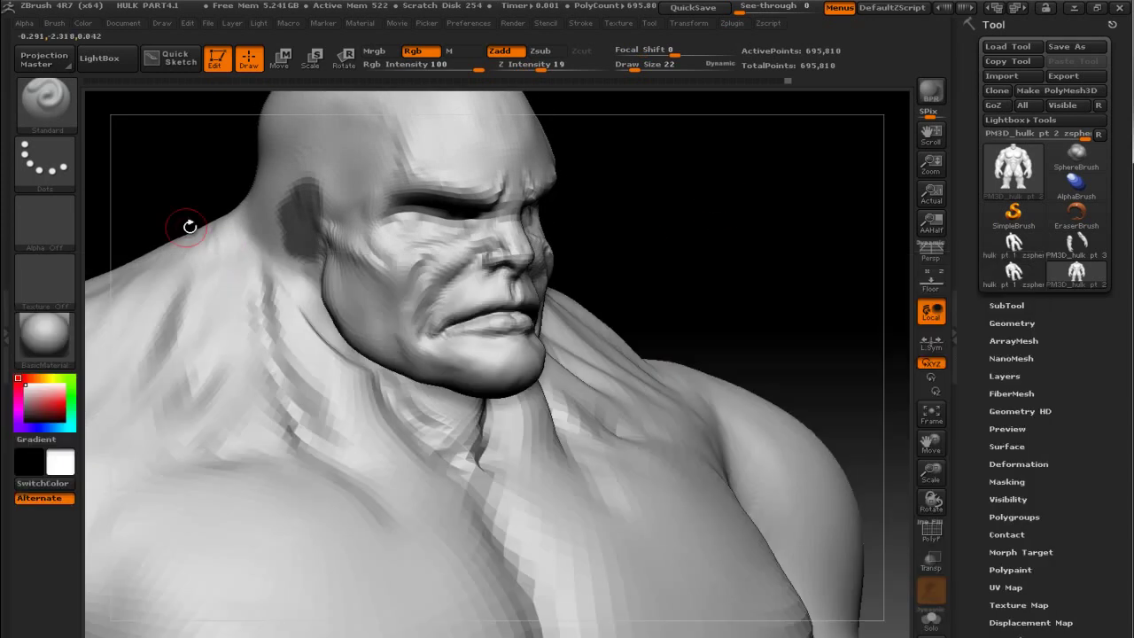
{"action": "key", "text": "b"}
{"action": "left_click", "coordinate": [116, 291]}
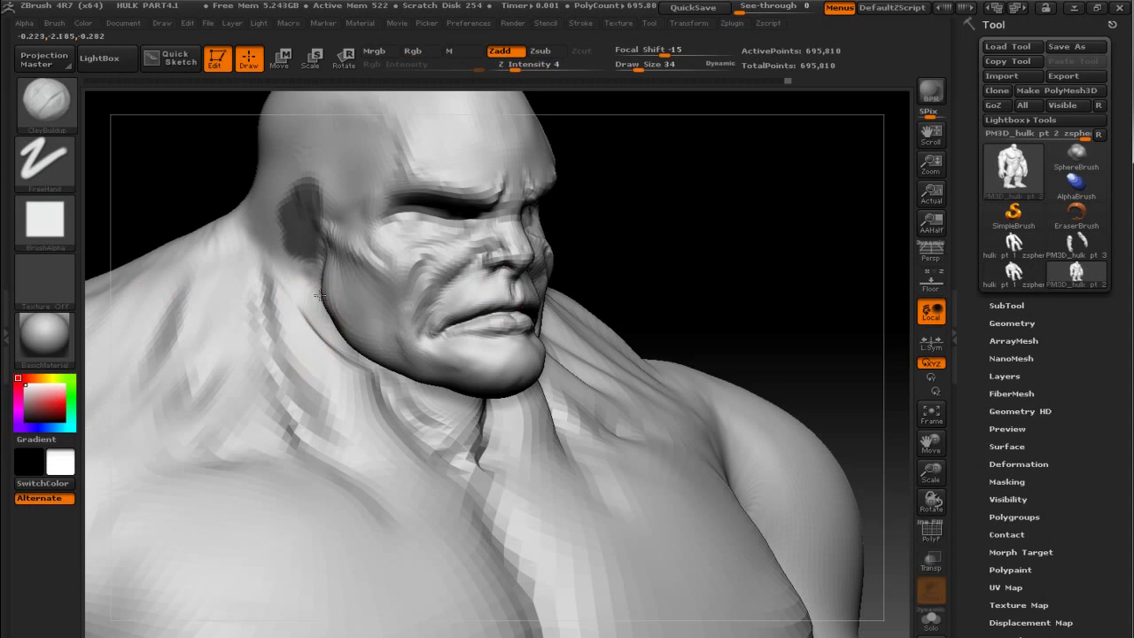
{"action": "left_click_drag", "start_coordinate": [585, 222], "coordinate": [688, 207]}
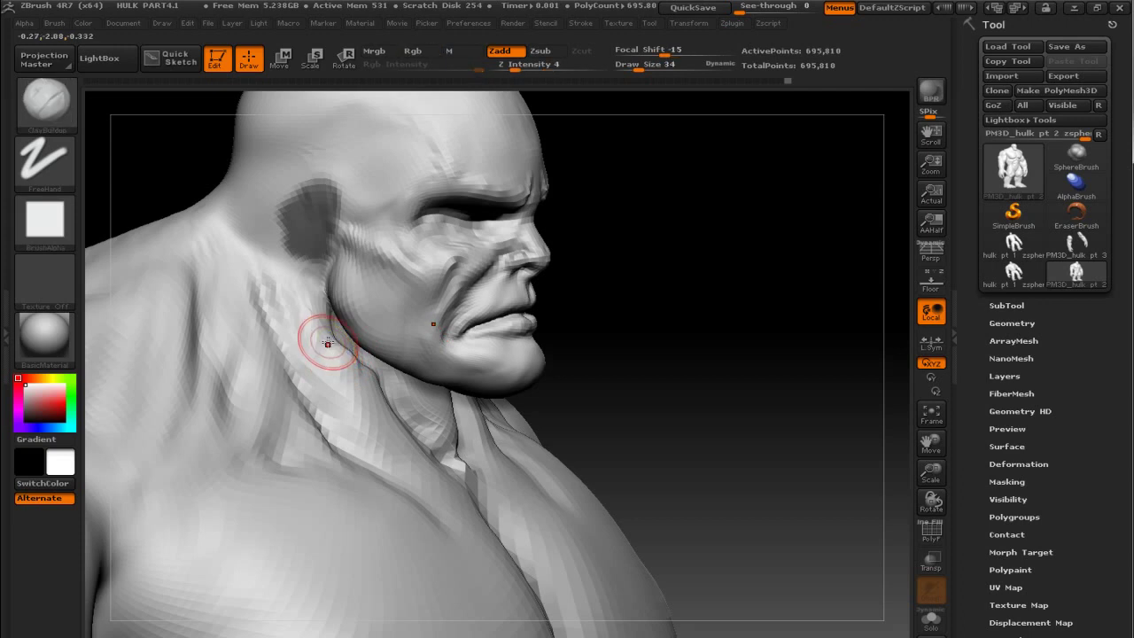
{"action": "key", "text": "shift"}
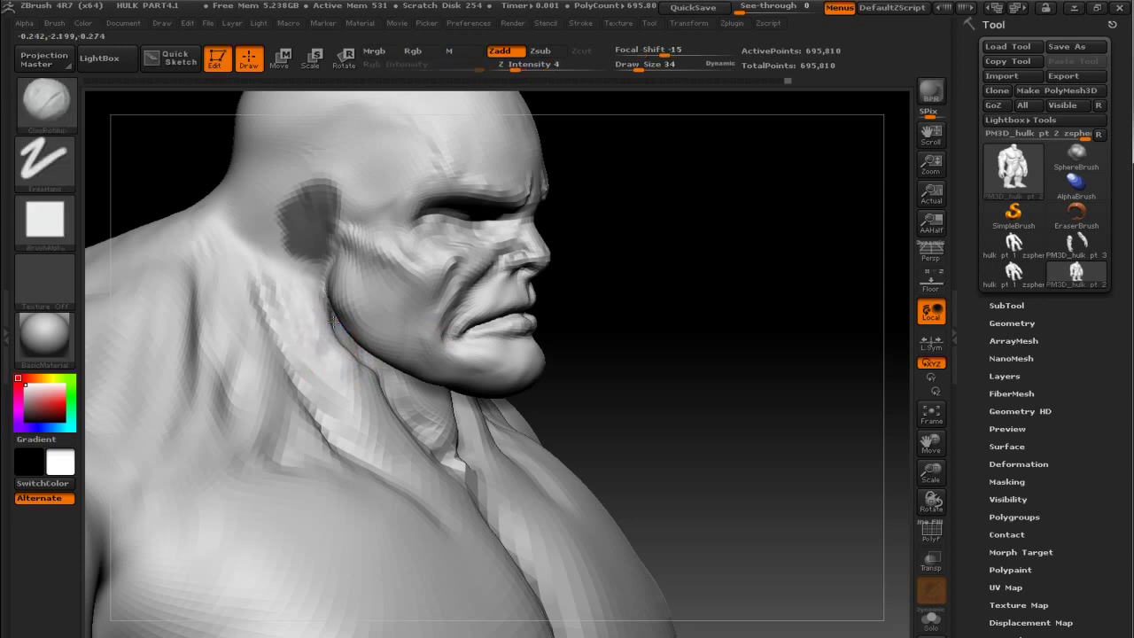
{"action": "key", "text": "shift"}
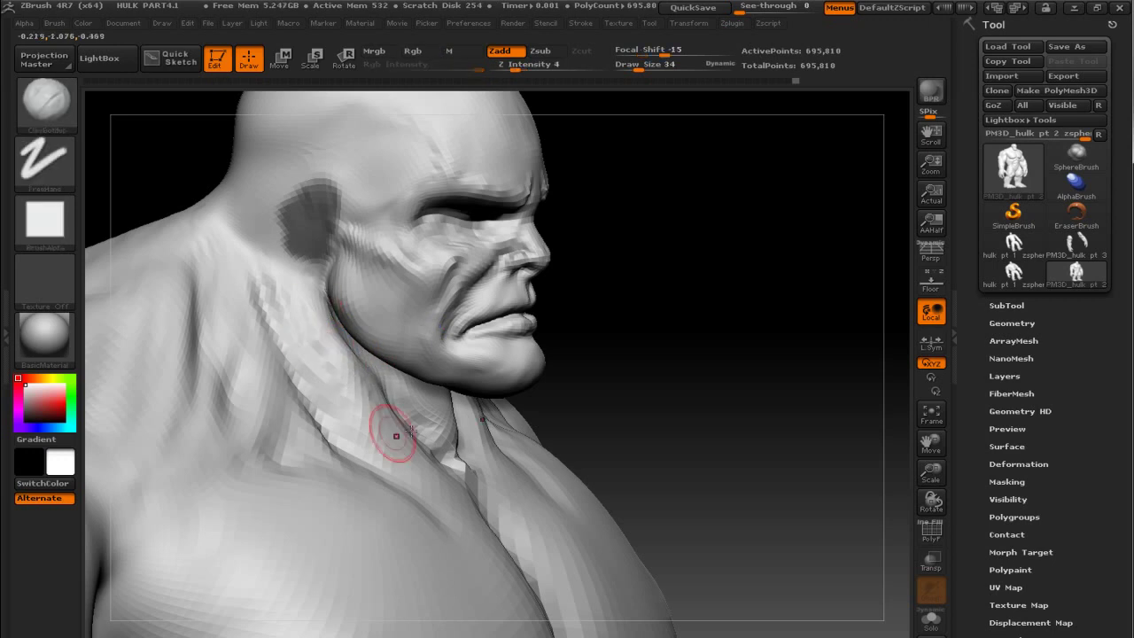
{"action": "left_click_drag", "start_coordinate": [620, 336], "coordinate": [739, 144], "text": "shift"}
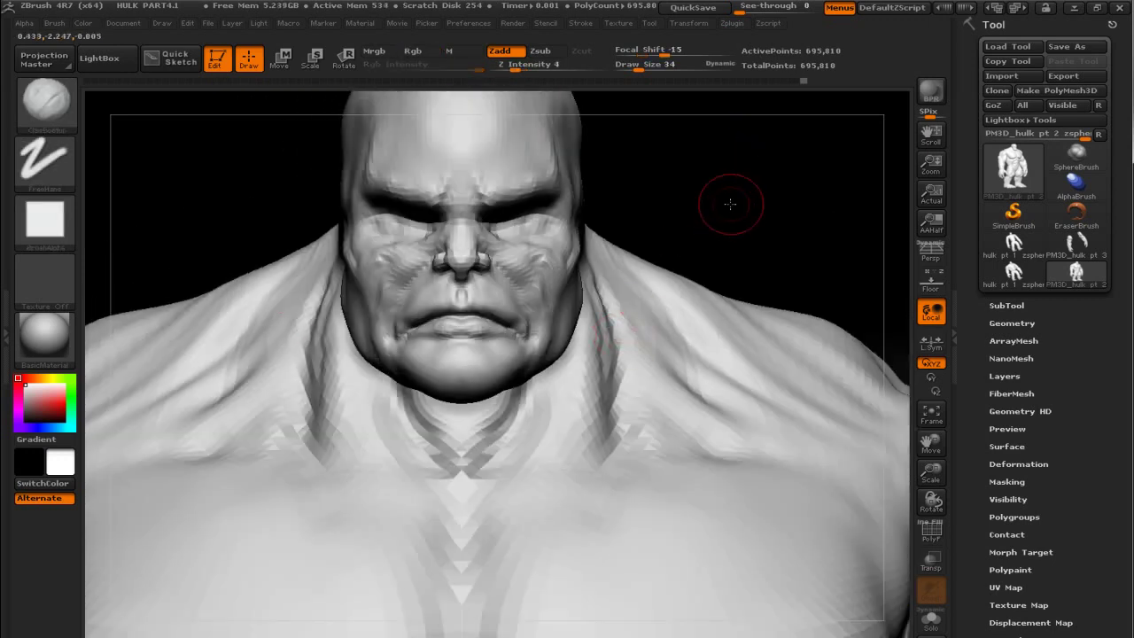
{"action": "left_click_drag", "start_coordinate": [730, 203], "coordinate": [594, 316]}
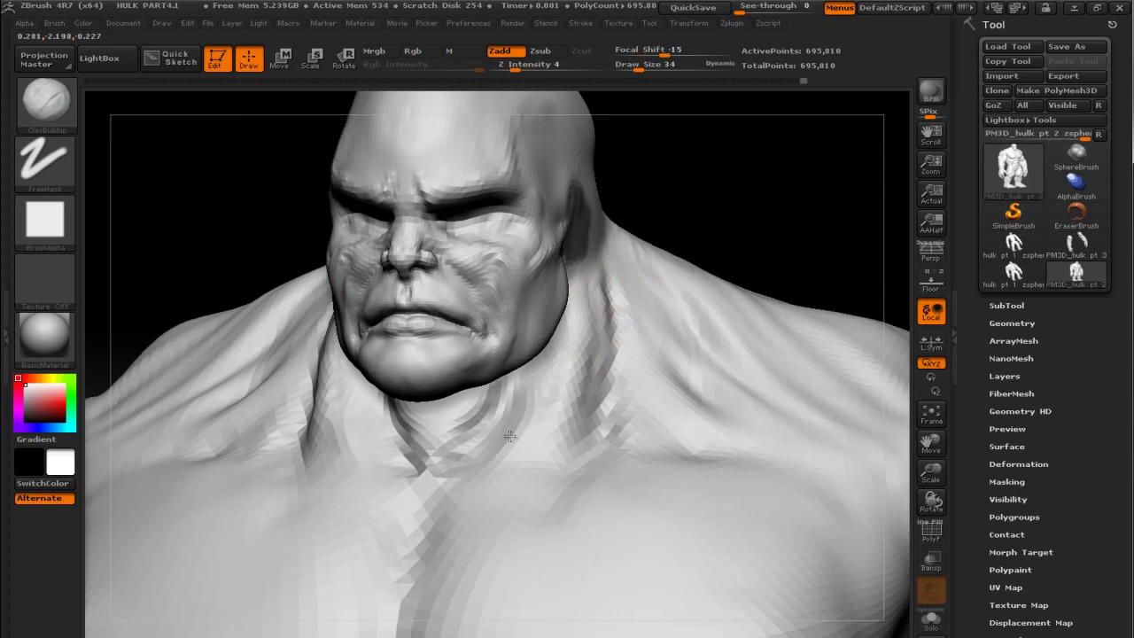
{"action": "key", "text": "shift"}
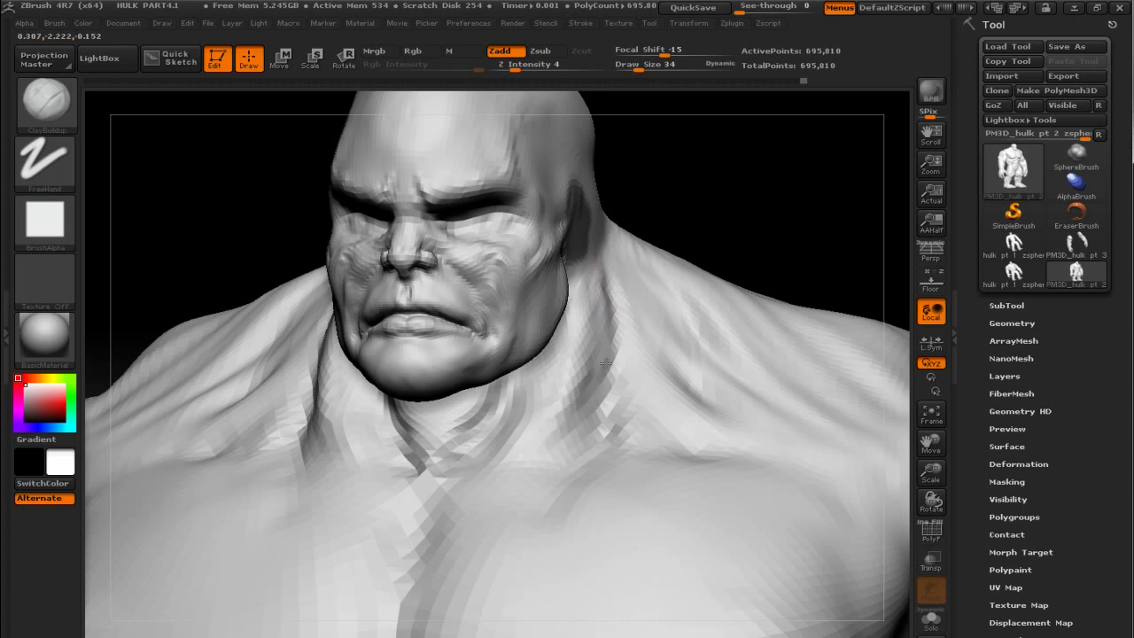
{"action": "left_click_drag", "start_coordinate": [726, 213], "coordinate": [598, 322], "text": "shift"}
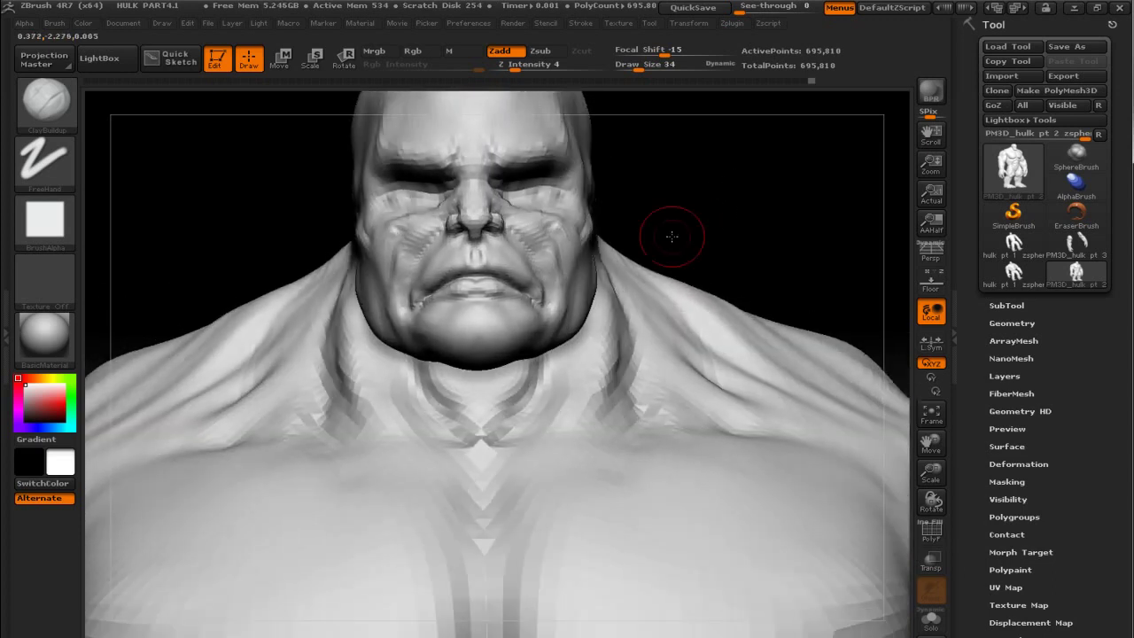
{"action": "left_click_drag", "start_coordinate": [699, 239], "coordinate": [701, 189]}
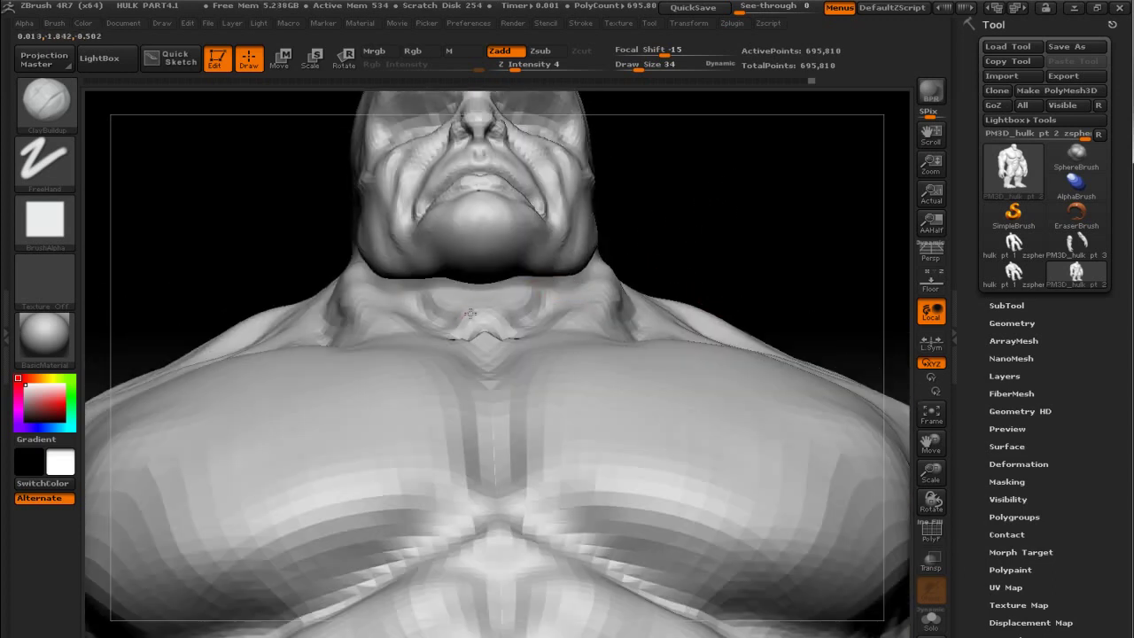
Smooth around the neck notch and front of the neck while orbiting to a straight front view.
{"action": "key", "text": "shift"}
{"action": "left_click_drag", "start_coordinate": [496, 306], "coordinate": [480, 340], "text": "shift"}
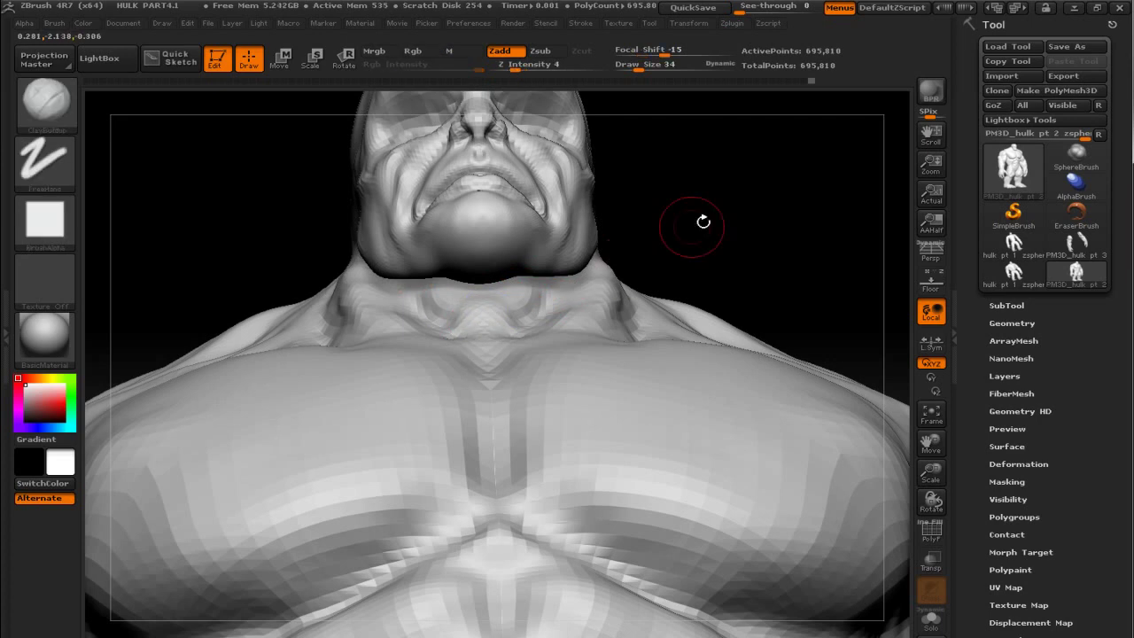
{"action": "left_click_drag", "start_coordinate": [700, 222], "coordinate": [493, 342]}
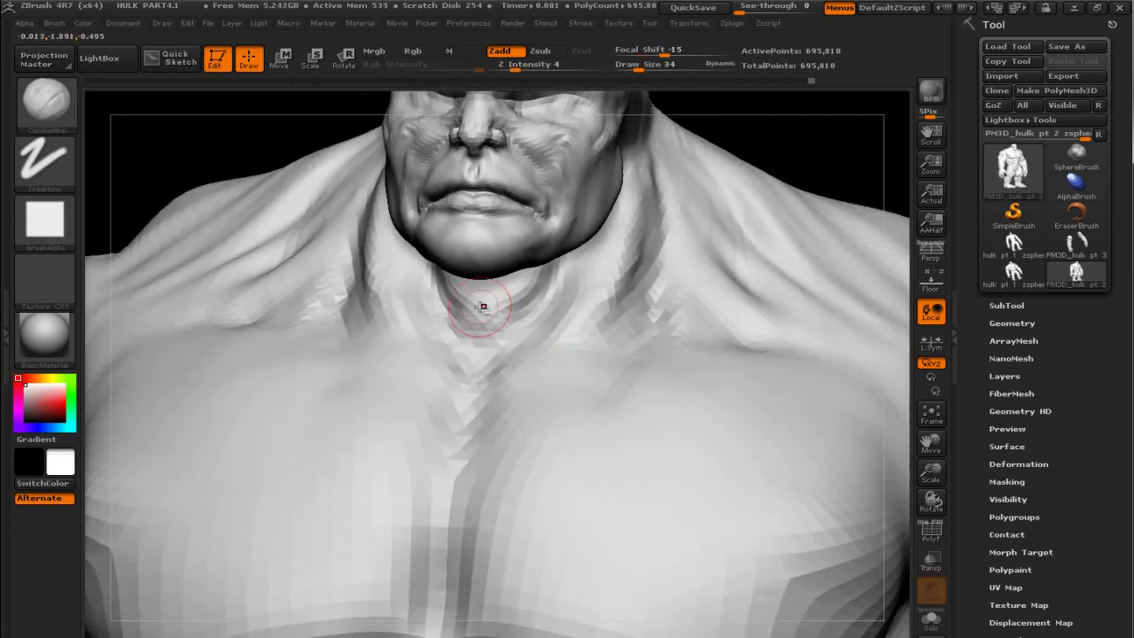
{"action": "left_click_drag", "start_coordinate": [817, 143], "coordinate": [702, 211]}
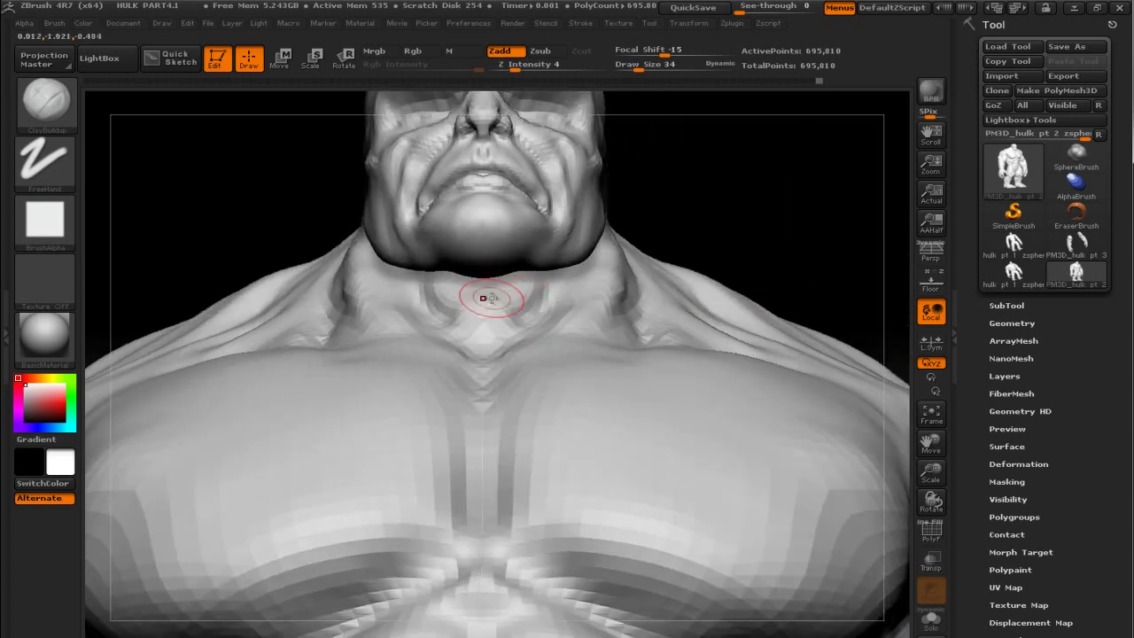
{"action": "key", "text": "shift"}
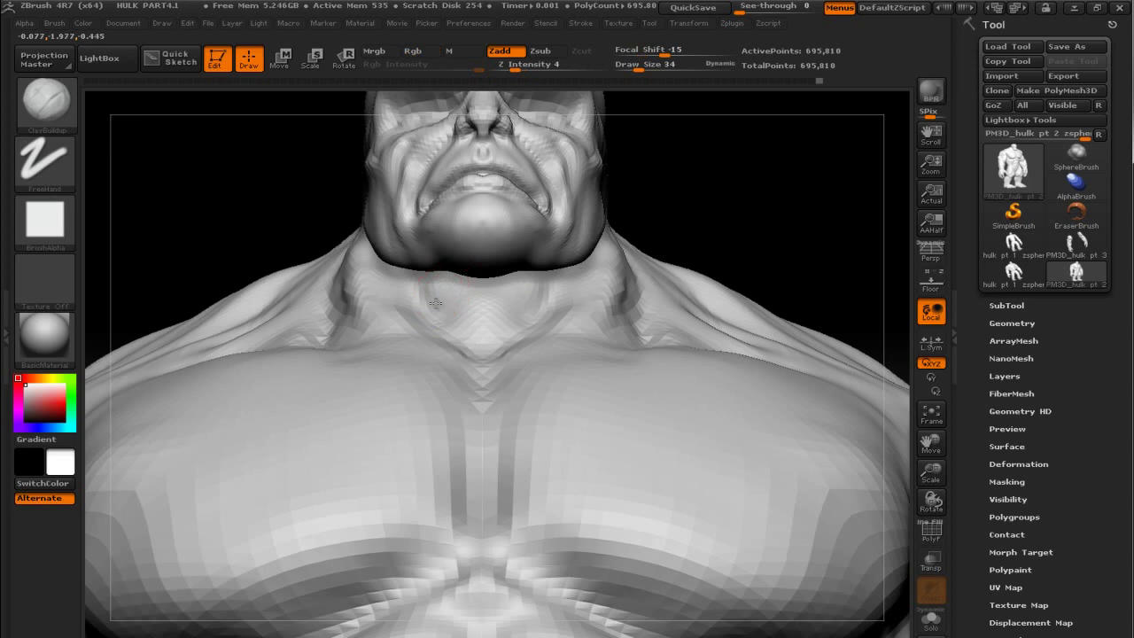
{"action": "key", "text": "shift"}
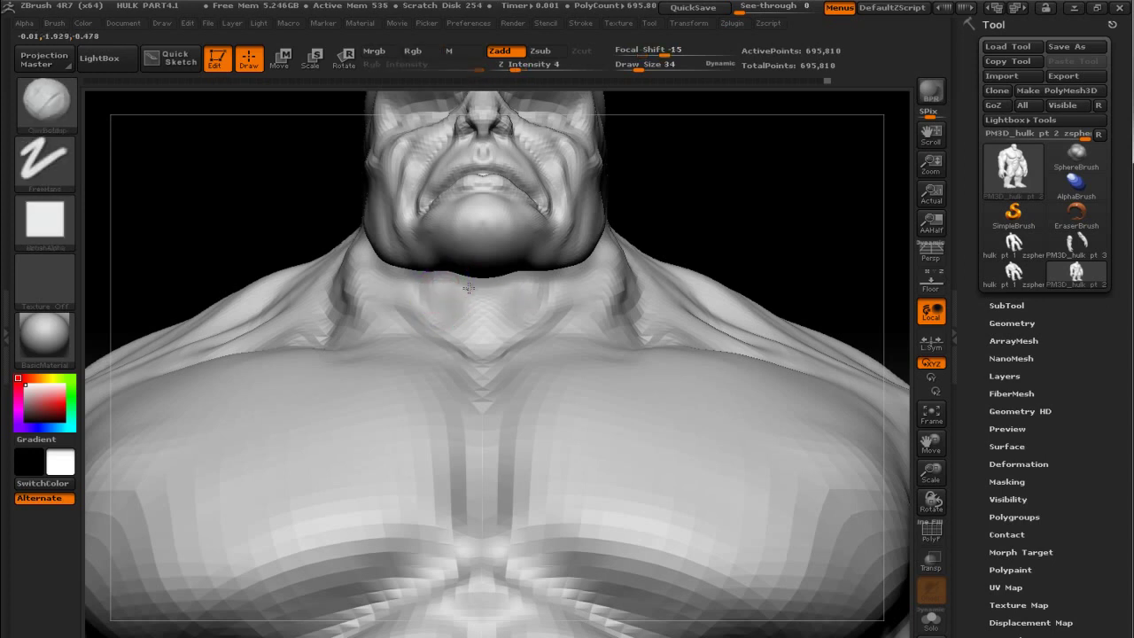
{"action": "key", "text": "shift"}
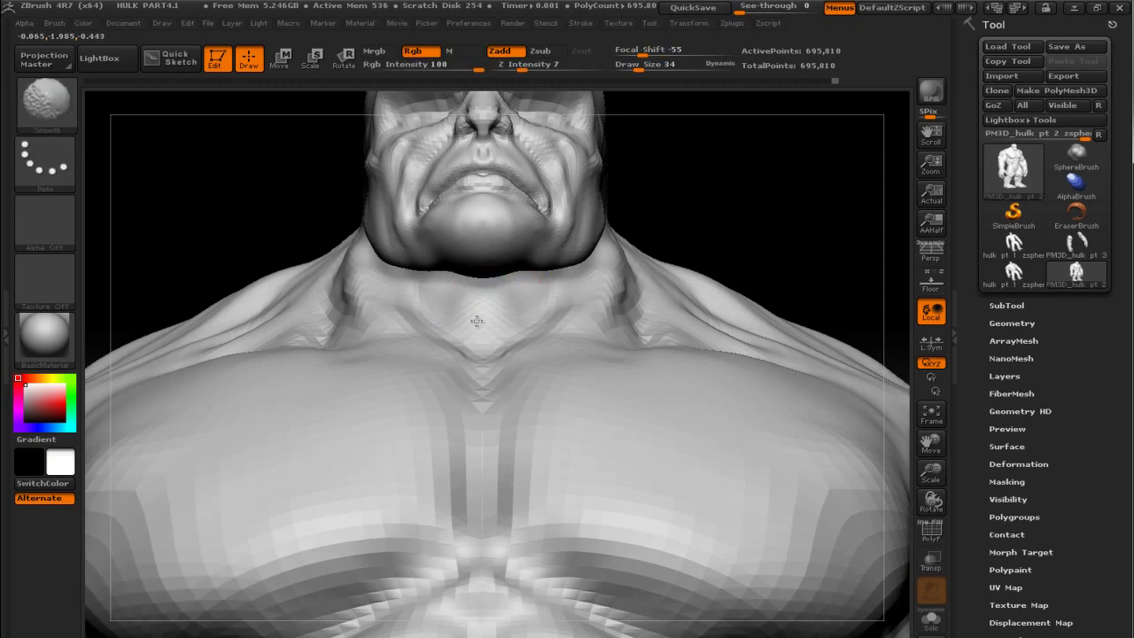
{"action": "mouse_move", "coordinate": [737, 177]}
{"action": "left_mouse_down"}
{"action": "mouse_move", "coordinate": [779, 146]}
{"action": "mouse_move", "coordinate": [821, 178]}
{"action": "mouse_move", "coordinate": [779, 266]}
{"action": "left_mouse_up"}
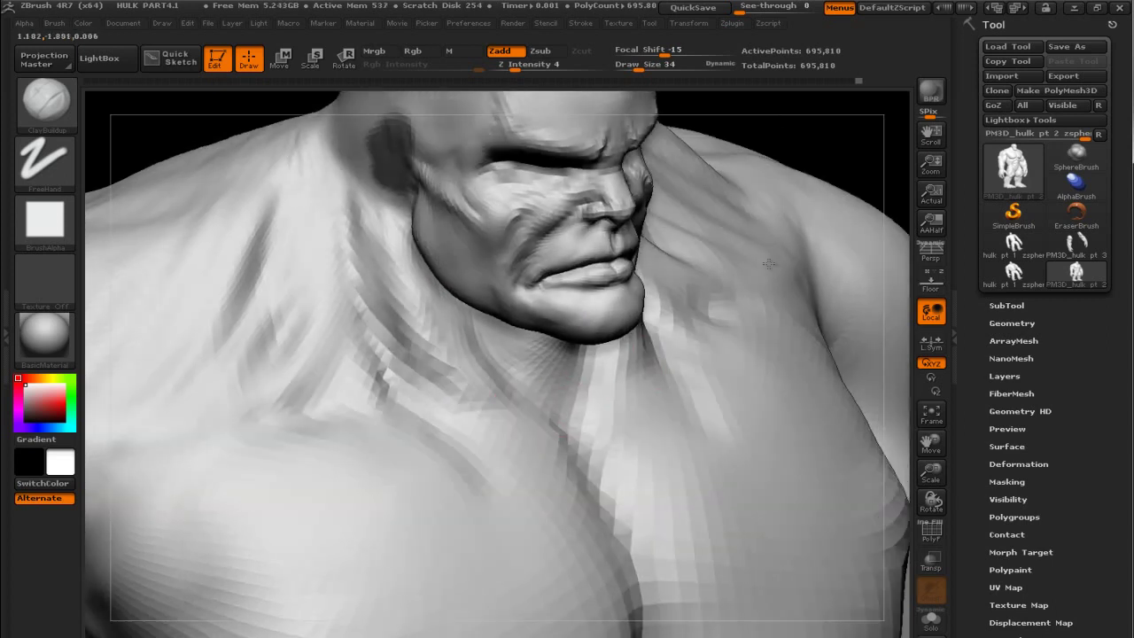
{"action": "left_click_drag", "start_coordinate": [557, 410], "coordinate": [511, 425]}
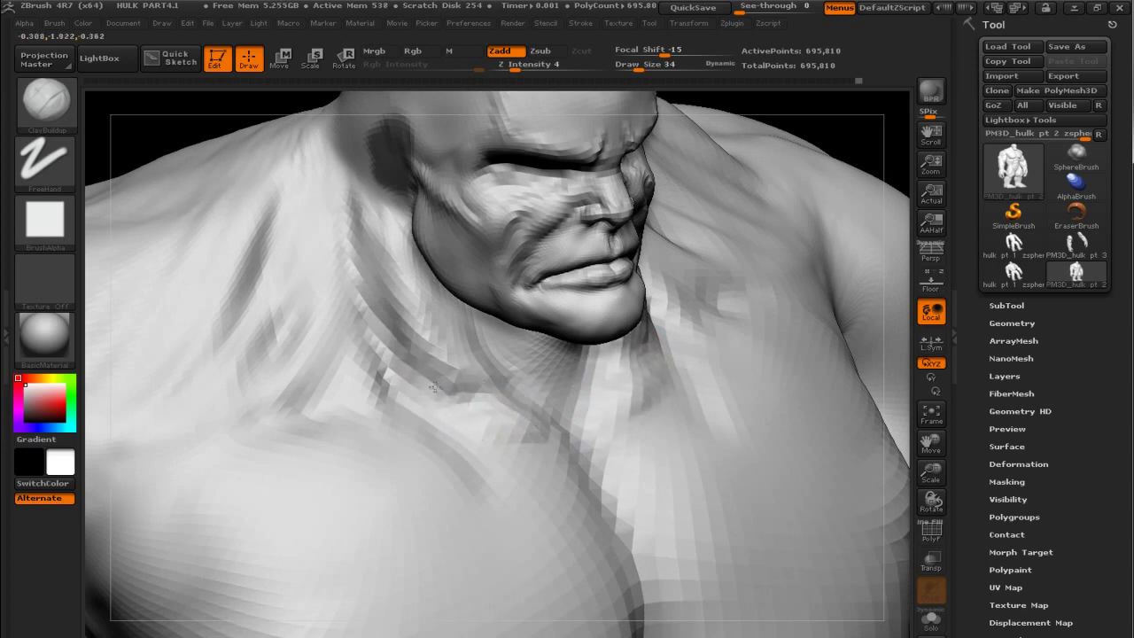
{"action": "left_click", "coordinate": [468, 422]}
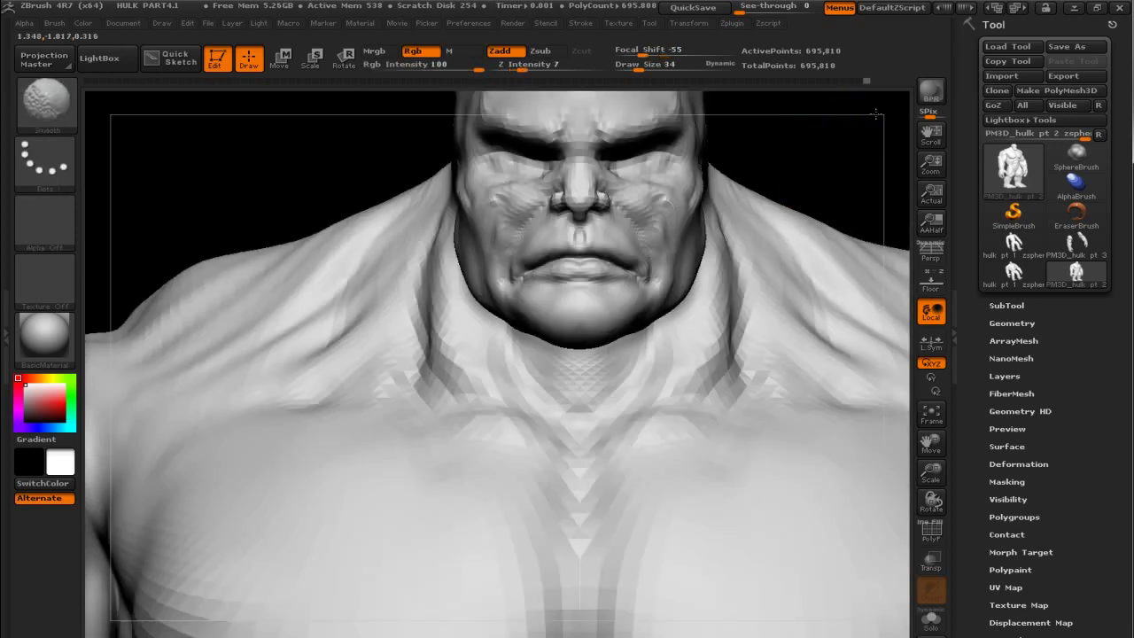
{"action": "mouse_move", "coordinate": [830, 130]}
{"action": "left_mouse_down", "text": "shift"}
{"action": "mouse_move", "coordinate": [859, 141]}
{"action": "mouse_move", "coordinate": [822, 139]}
{"action": "mouse_move", "coordinate": [810, 189]}
{"action": "left_mouse_up", "text": "shift"}
Enlarge the brush to 54 and smooth the neck and trapezius across the whole bust.
{"action": "key", "text": "bracketright"}
{"action": "key", "text": "bracketright"}
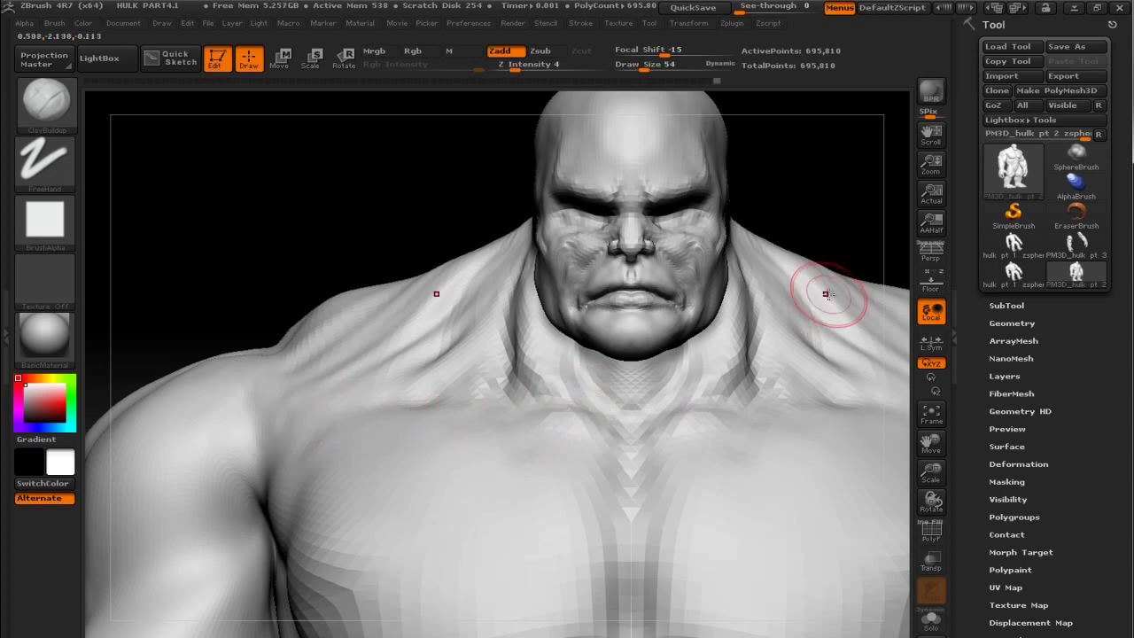
{"action": "left_click_drag", "start_coordinate": [847, 197], "coordinate": [827, 180]}
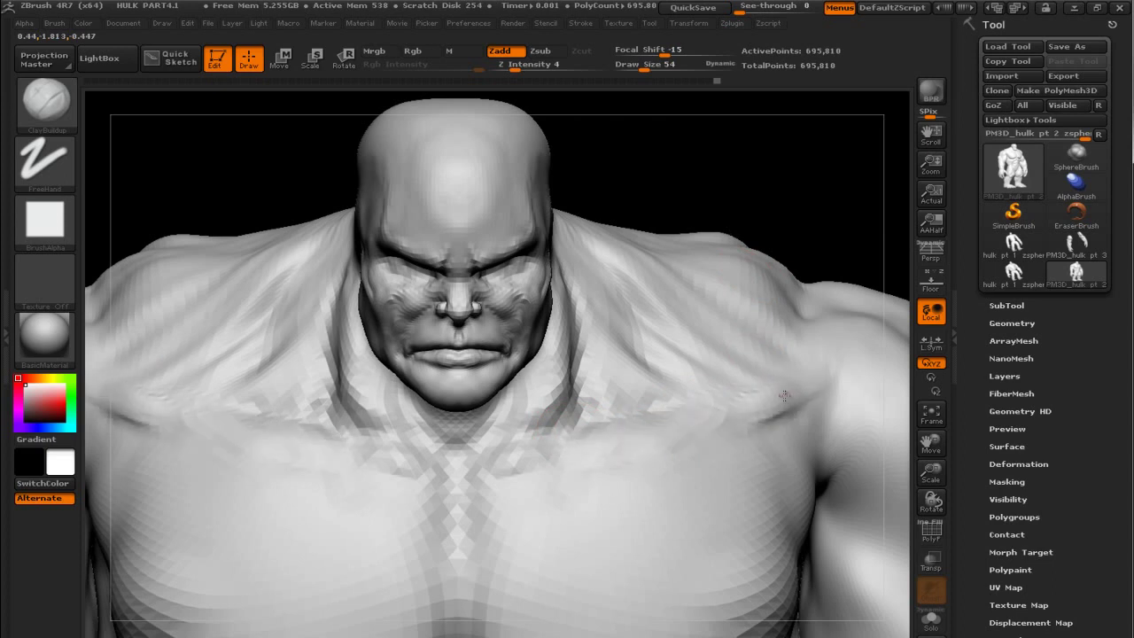
{"action": "key", "text": "shift"}
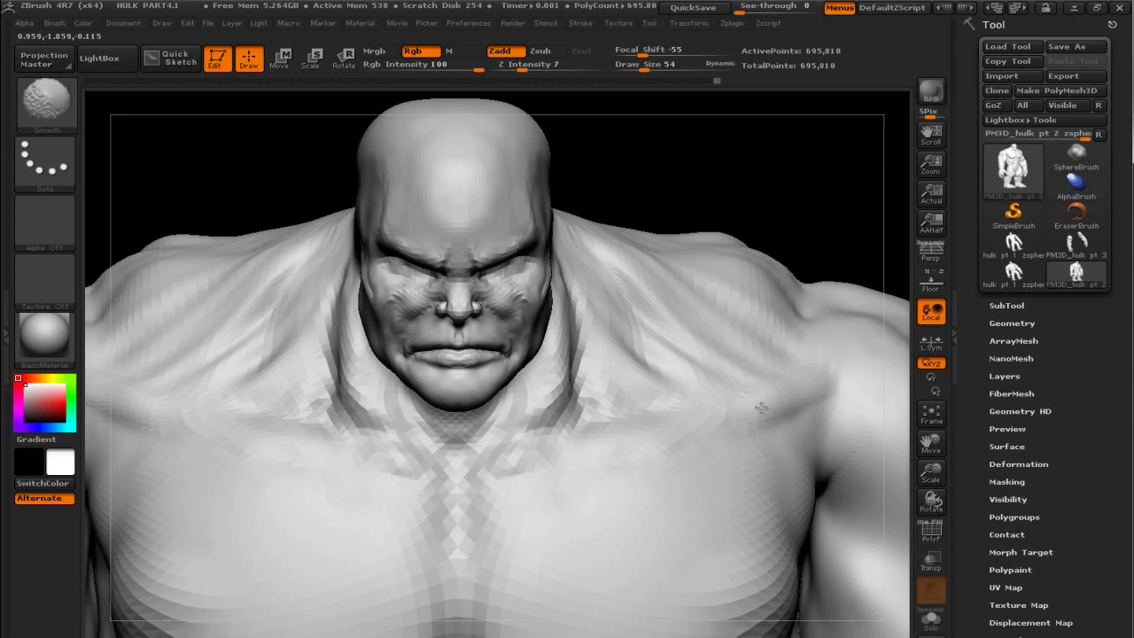
{"action": "mouse_move", "coordinate": [842, 215]}
{"action": "left_mouse_down"}
{"action": "mouse_move", "coordinate": [824, 169]}
{"action": "mouse_move", "coordinate": [804, 177]}
{"action": "mouse_move", "coordinate": [694, 328]}
{"action": "left_mouse_up"}
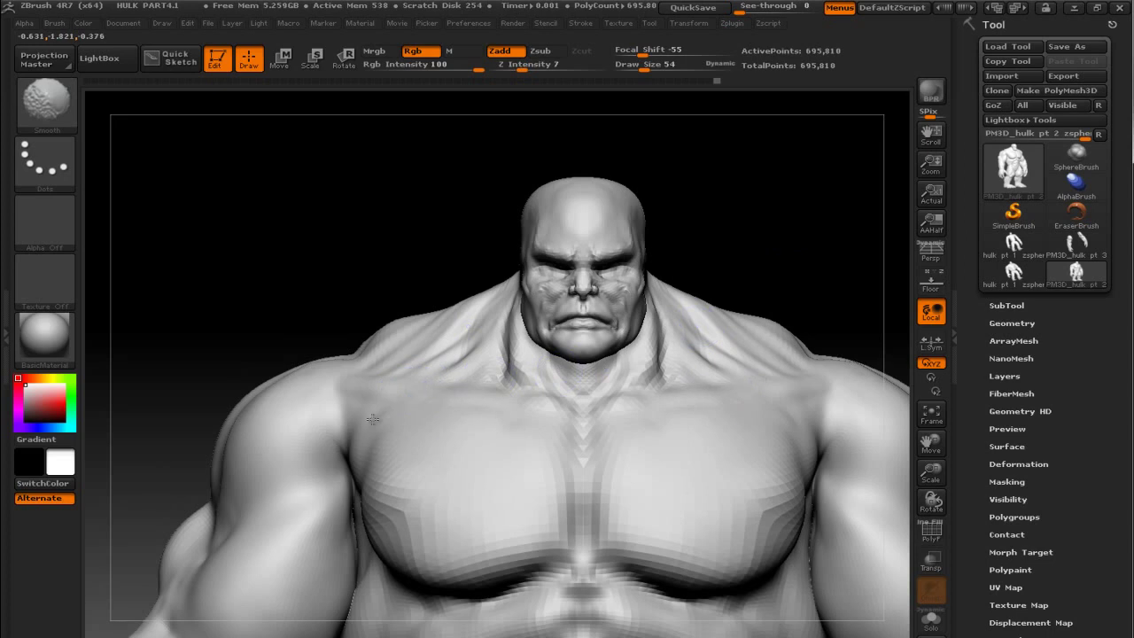
{"action": "mouse_move", "coordinate": [779, 286]}
{"action": "left_mouse_down"}
{"action": "mouse_move", "coordinate": [764, 251]}
{"action": "mouse_move", "coordinate": [778, 282]}
{"action": "mouse_move", "coordinate": [602, 405]}
{"action": "left_mouse_up"}
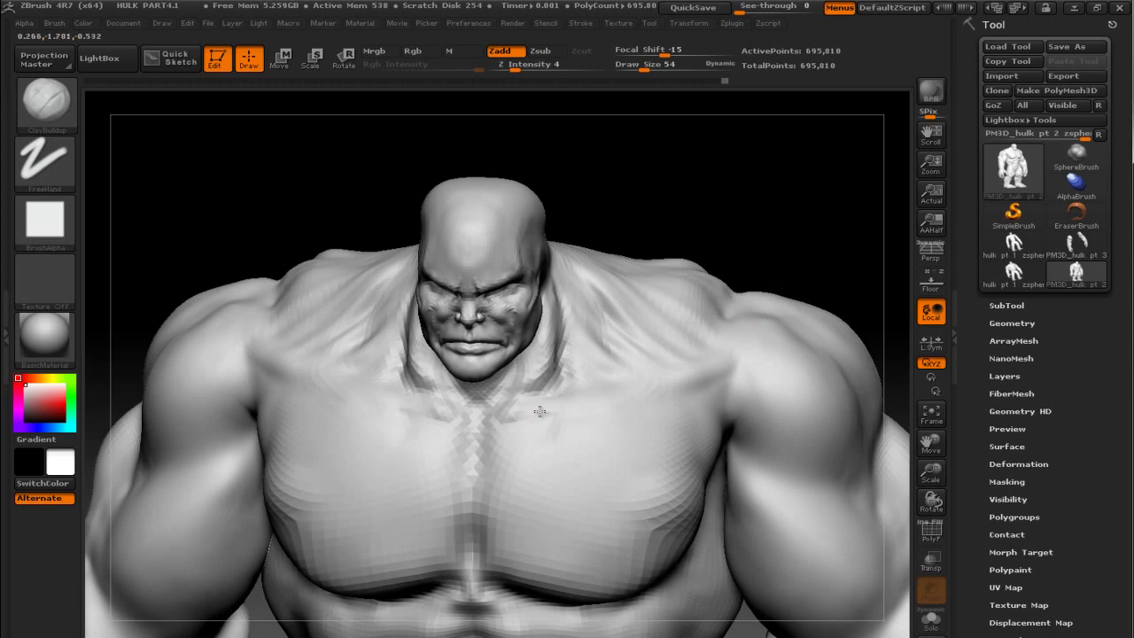
{"action": "key", "text": "shift"}
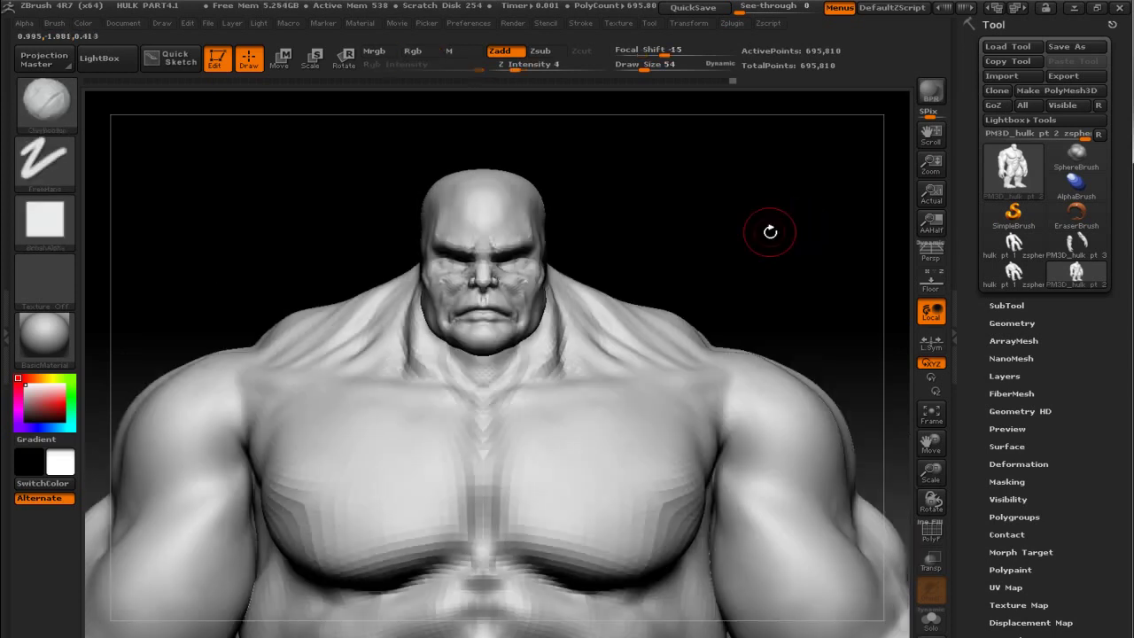
Orbit to a rear three-quarter view and smooth the upper back into the shoulders.
{"action": "mouse_move", "coordinate": [772, 228]}
{"action": "left_mouse_down"}
{"action": "mouse_move", "coordinate": [701, 269]}
{"action": "mouse_move", "coordinate": [508, 269]}
{"action": "left_mouse_up"}
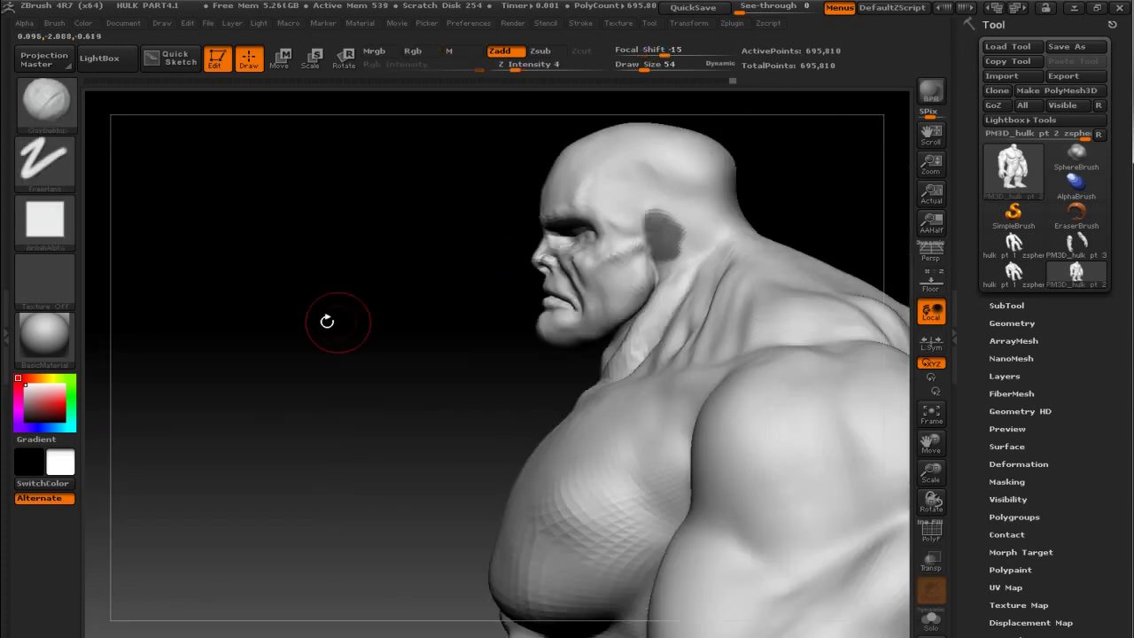
{"action": "left_click_drag", "start_coordinate": [328, 322], "coordinate": [273, 327]}
{"action": "mouse_move", "coordinate": [792, 189]}
{"action": "left_mouse_down"}
{"action": "mouse_move", "coordinate": [688, 342]}
{"action": "mouse_move", "coordinate": [662, 360]}
{"action": "left_mouse_up"}
{"action": "mouse_move", "coordinate": [577, 293]}
{"action": "left_mouse_down"}
{"action": "mouse_move", "coordinate": [417, 278]}
{"action": "mouse_move", "coordinate": [458, 269]}
{"action": "mouse_move", "coordinate": [439, 302]}
{"action": "left_mouse_up"}
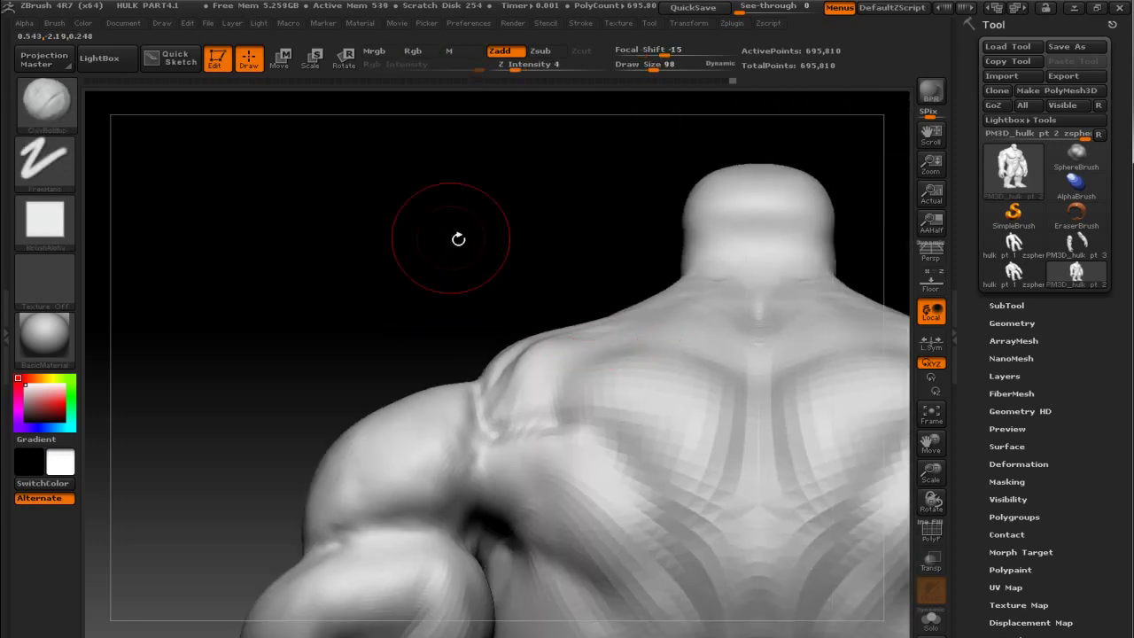
{"action": "left_click_drag", "start_coordinate": [458, 235], "coordinate": [540, 435]}
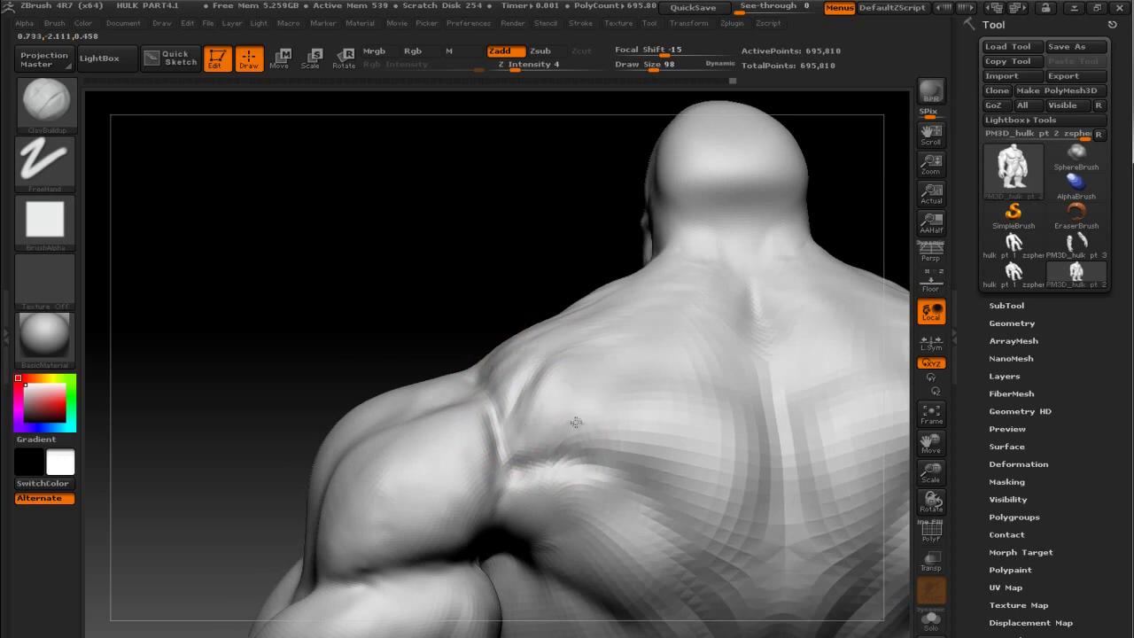
{"action": "key", "text": "shift"}
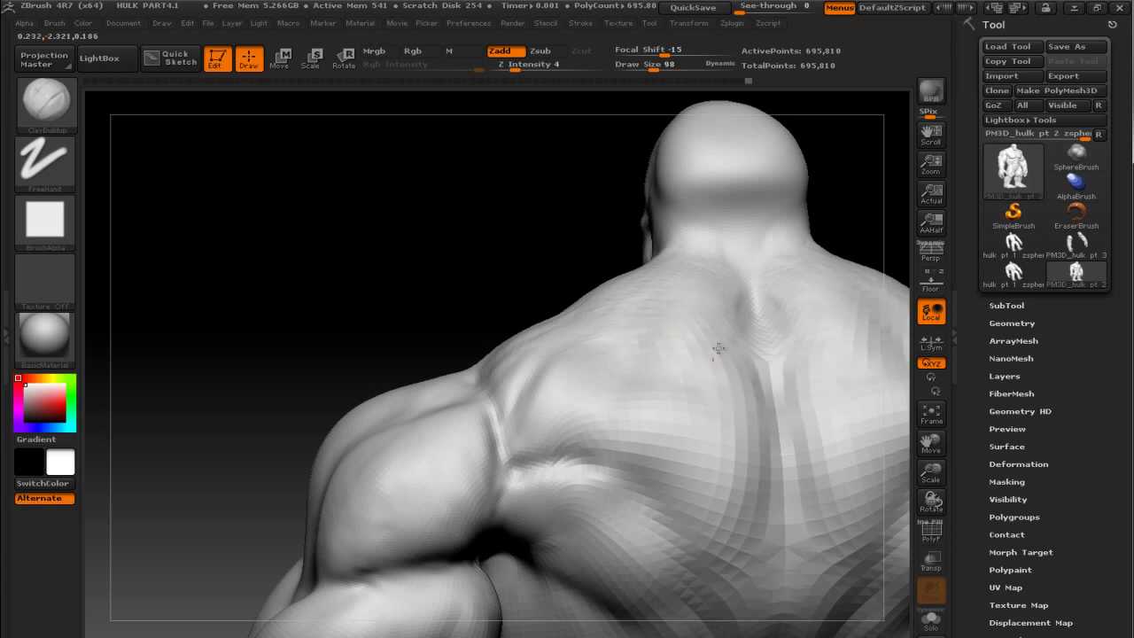
Shrink the brush to 78, smooth the back of the neck, and return to the front view.
{"action": "mouse_move", "coordinate": [698, 269]}
{"action": "left_mouse_down"}
{"action": "mouse_move", "coordinate": [785, 253]}
{"action": "mouse_move", "coordinate": [666, 370]}
{"action": "left_mouse_up"}
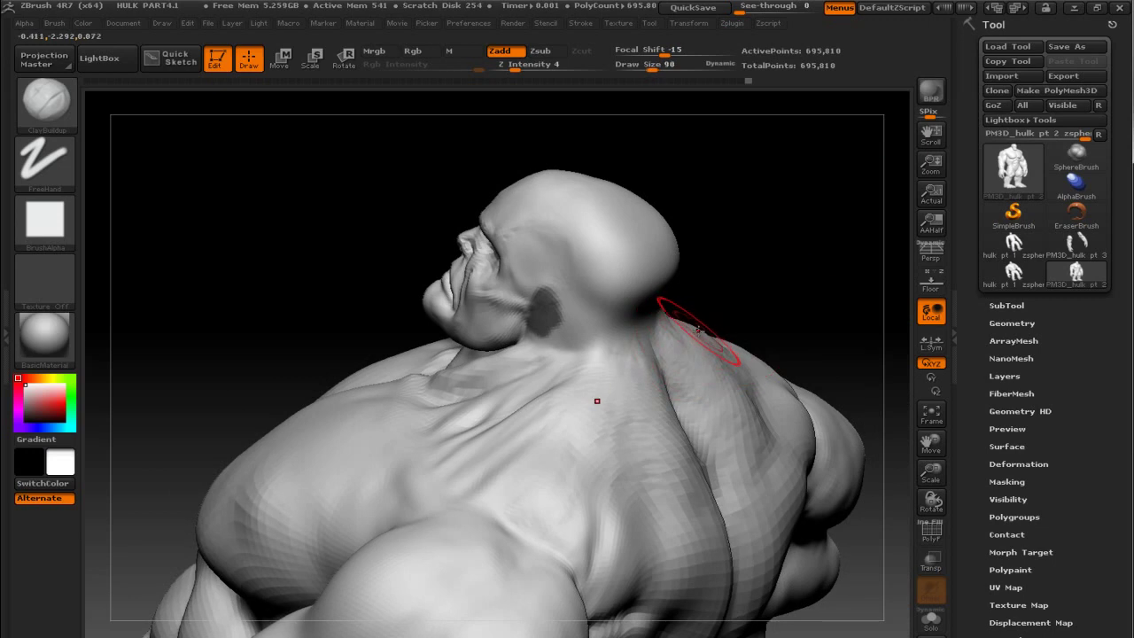
{"action": "key", "text": "bracketleft"}
{"action": "key", "text": "bracketleft"}
{"action": "key", "text": "bracketleft"}
{"action": "left_click_drag", "start_coordinate": [780, 218], "coordinate": [617, 341]}
{"action": "left_click_drag", "start_coordinate": [729, 286], "coordinate": [696, 309]}
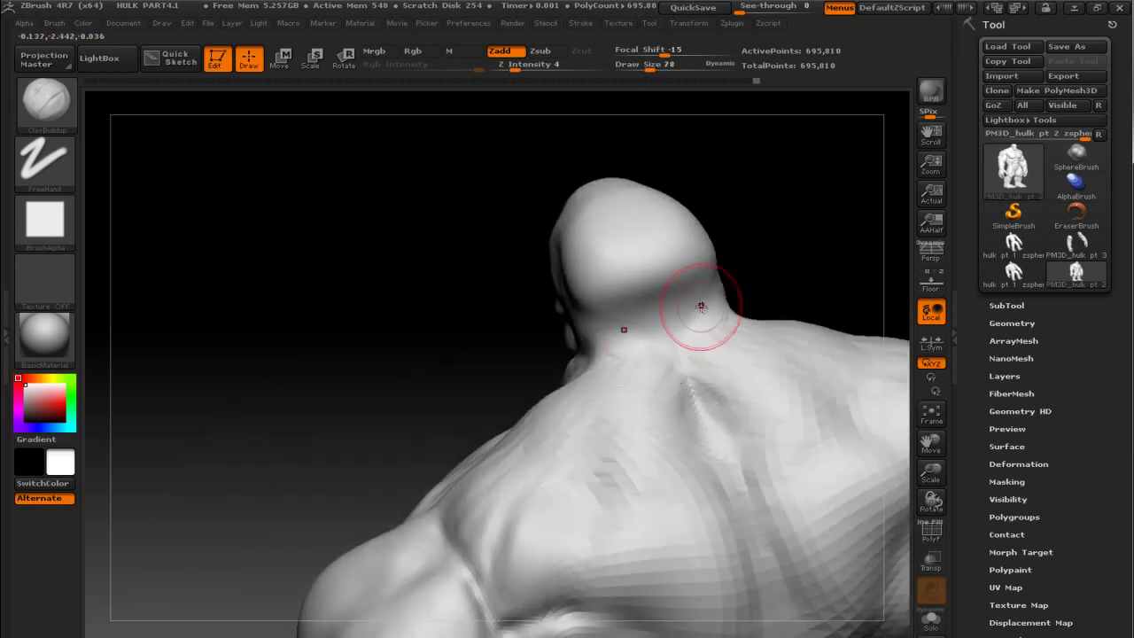
{"action": "key", "text": "shift"}
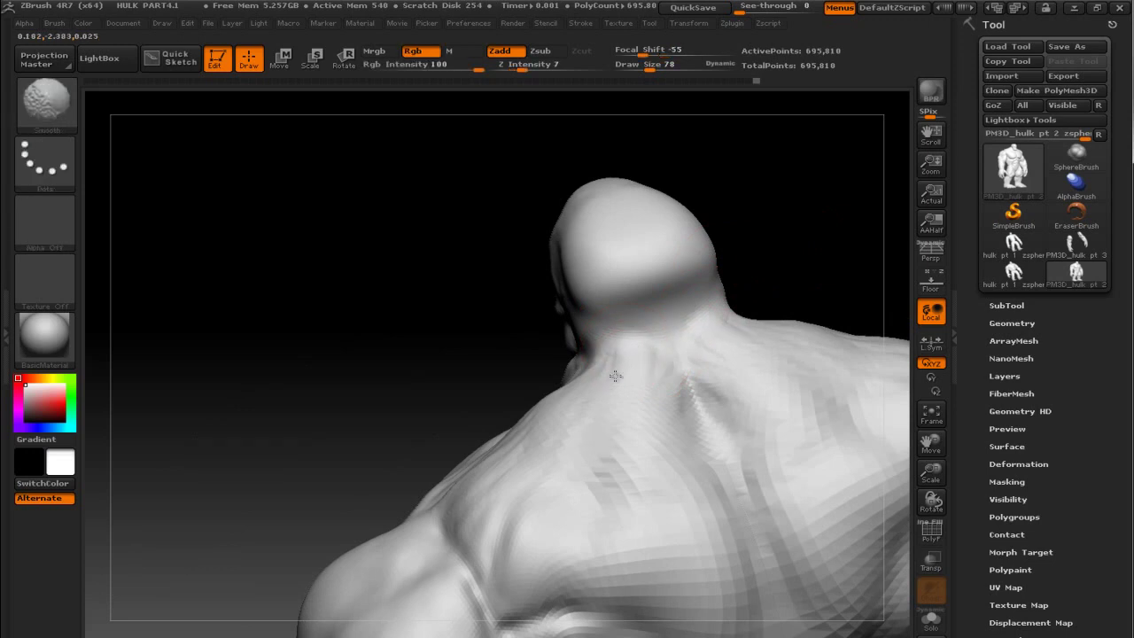
{"action": "mouse_move", "coordinate": [505, 337]}
{"action": "left_mouse_down"}
{"action": "mouse_move", "coordinate": [820, 338]}
{"action": "mouse_move", "coordinate": [746, 309]}
{"action": "mouse_move", "coordinate": [476, 401]}
{"action": "left_mouse_up"}
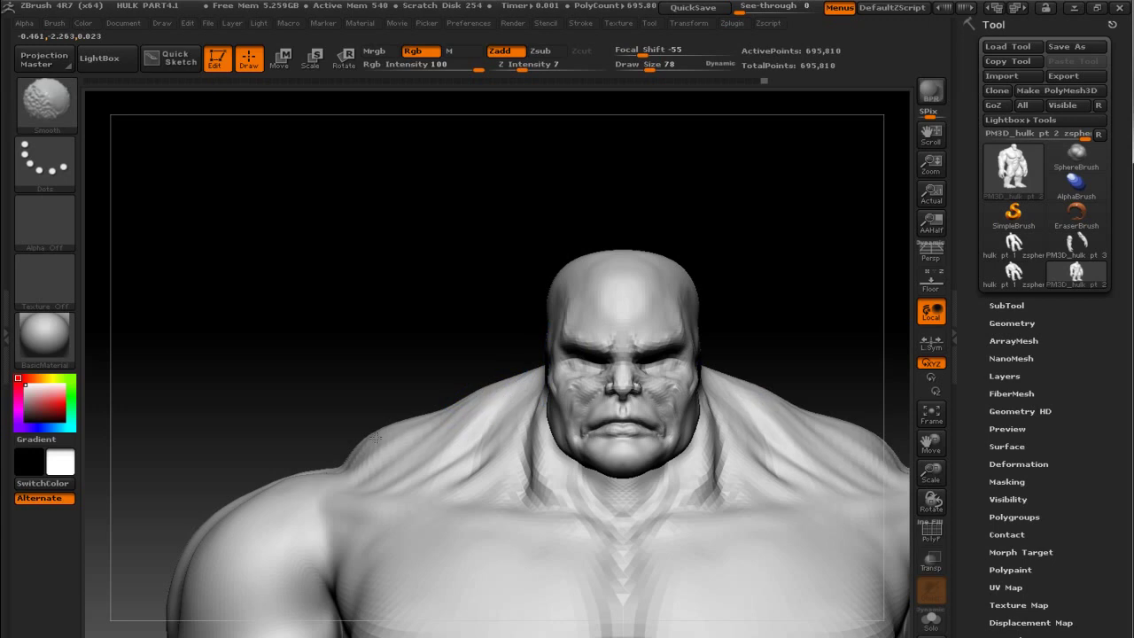
Zoom into the face, shrink the brush, and build up clay between the brows and nose bridge.
{"action": "mouse_move", "coordinate": [413, 411]}
{"action": "left_mouse_down", "text": "alt"}
{"action": "mouse_move", "coordinate": [516, 253]}
{"action": "mouse_move", "coordinate": [405, 233]}
{"action": "mouse_move", "coordinate": [444, 266]}
{"action": "mouse_move", "coordinate": [392, 254]}
{"action": "left_mouse_up", "text": "alt"}
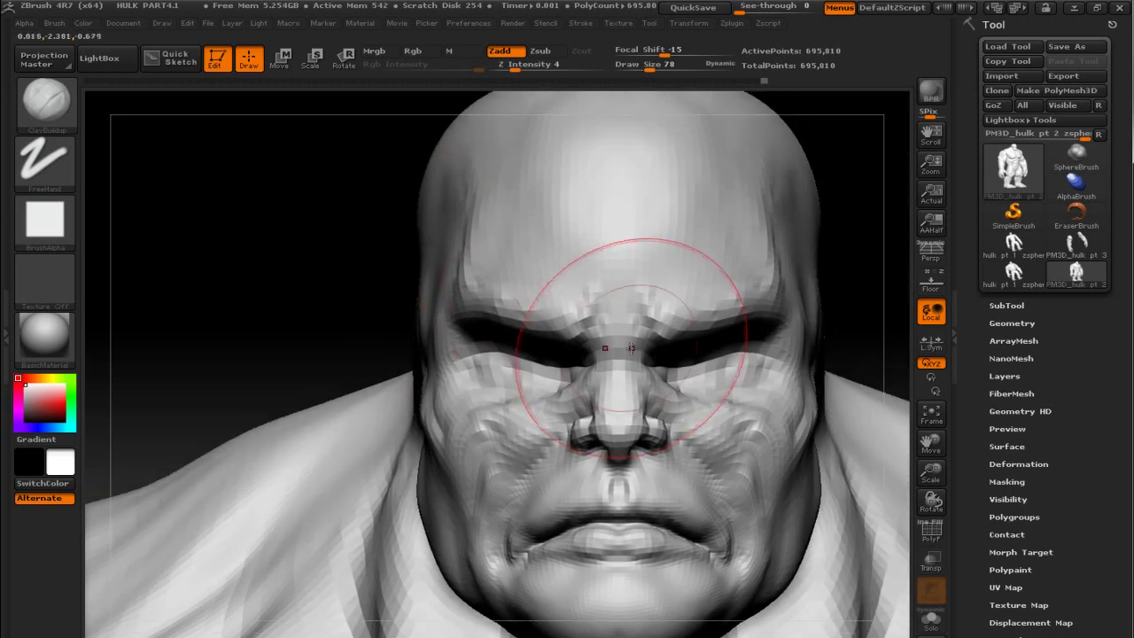
{"action": "key", "text": "bracketleft"}
{"action": "key", "text": "bracketleft"}
{"action": "key", "text": "bracketleft"}
{"action": "key", "text": "bracketleft"}
{"action": "key", "text": "bracketleft"}
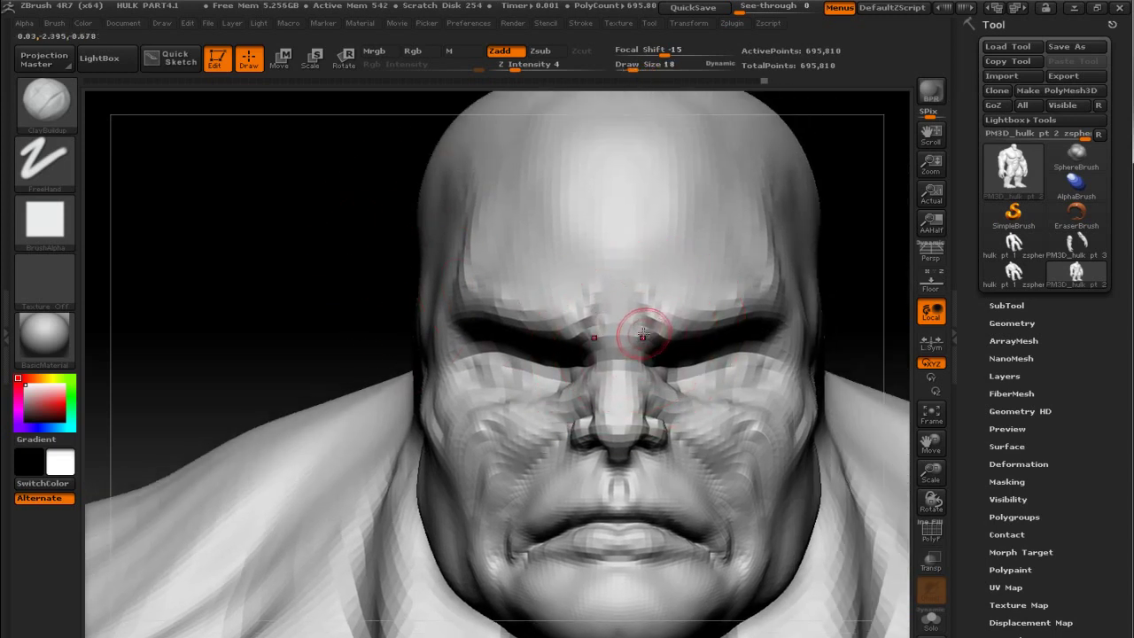
{"action": "left_click_drag", "start_coordinate": [651, 325], "coordinate": [586, 381]}
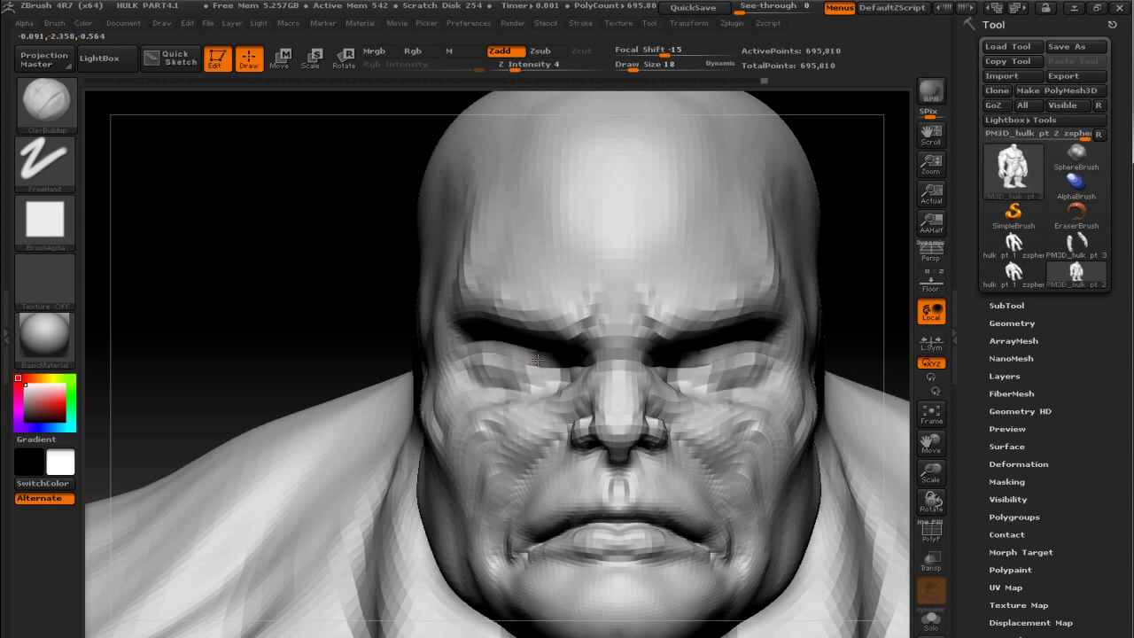
{"action": "left_click_drag", "start_coordinate": [328, 324], "coordinate": [407, 309]}
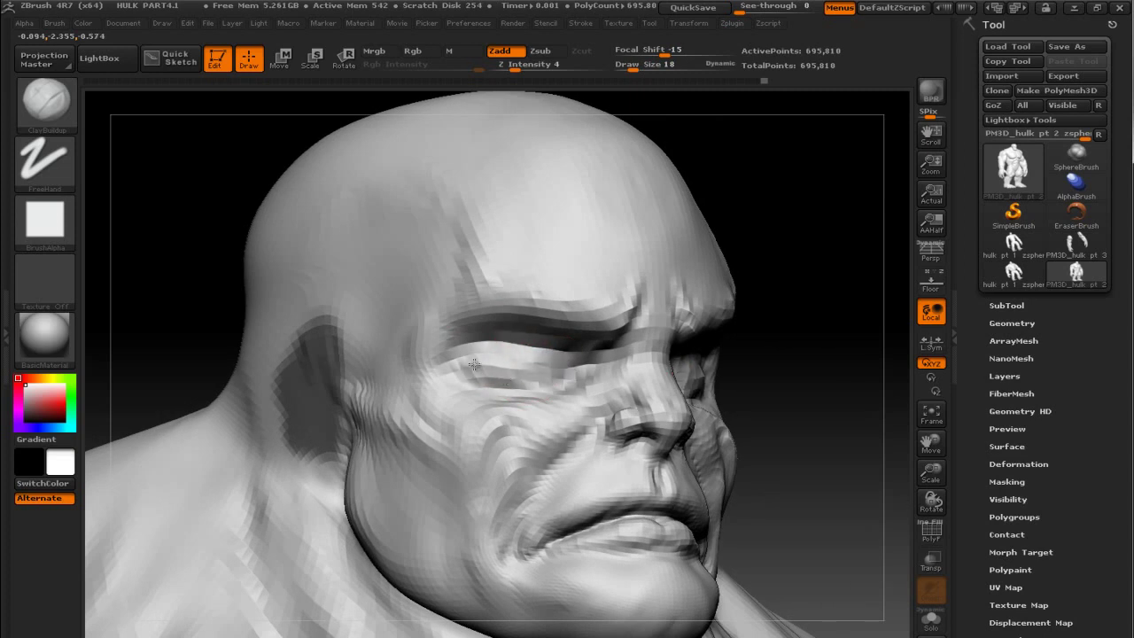
Smooth the face and cheeks while orbiting through front, profile and upward views.
{"action": "key", "text": "shift"}
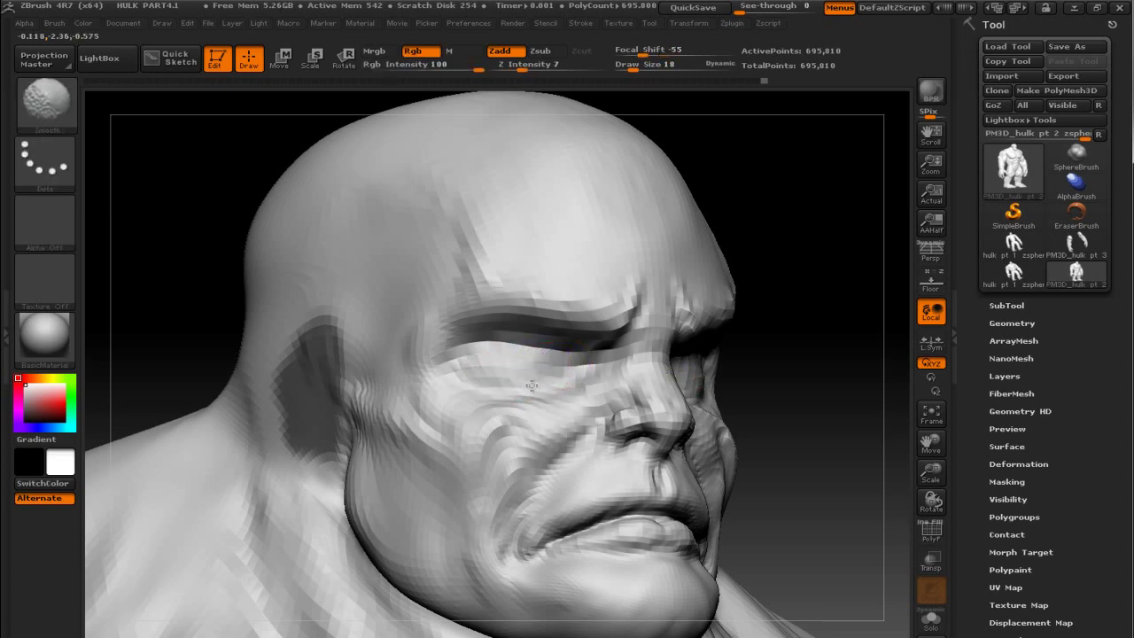
{"action": "left_click_drag", "start_coordinate": [833, 336], "coordinate": [576, 376]}
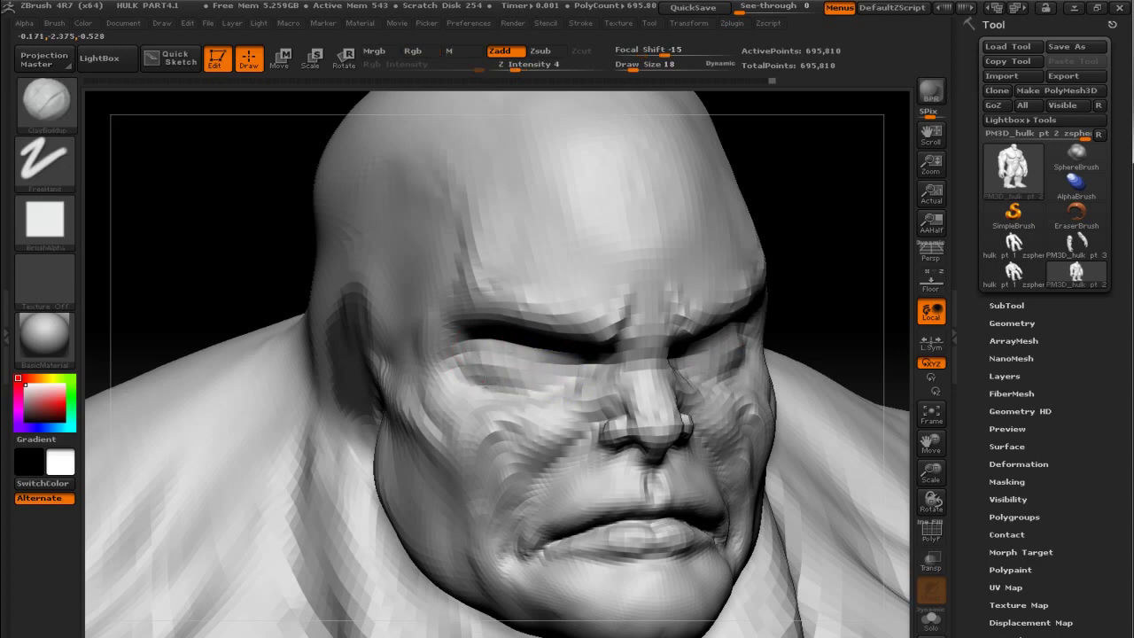
{"action": "key", "text": "shift"}
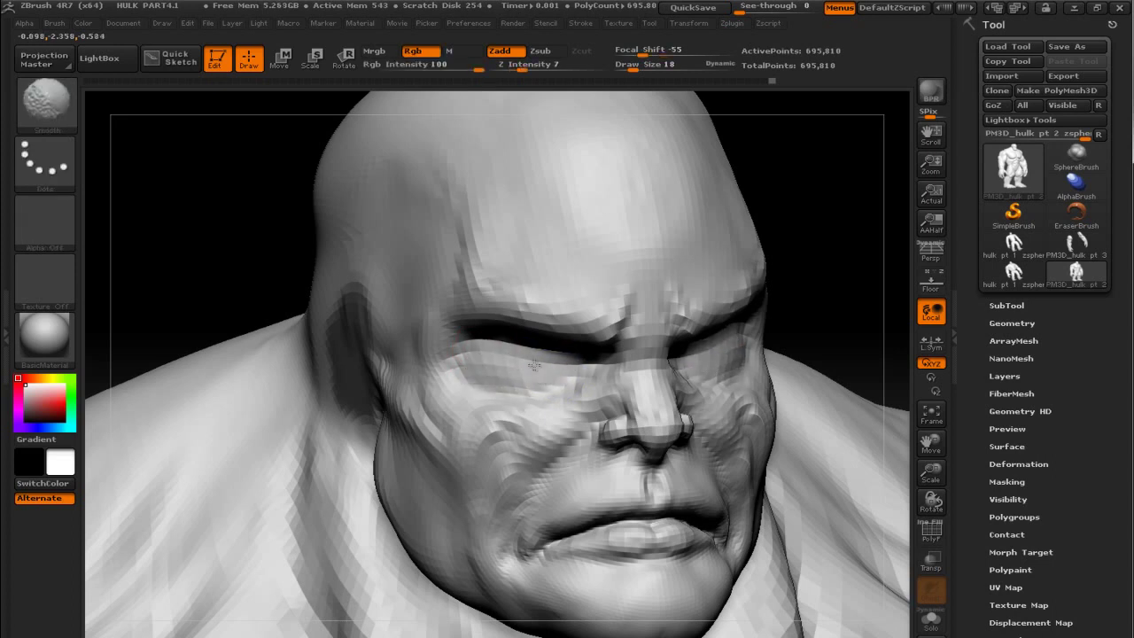
{"action": "left_click_drag", "start_coordinate": [872, 239], "coordinate": [779, 319], "text": "shift"}
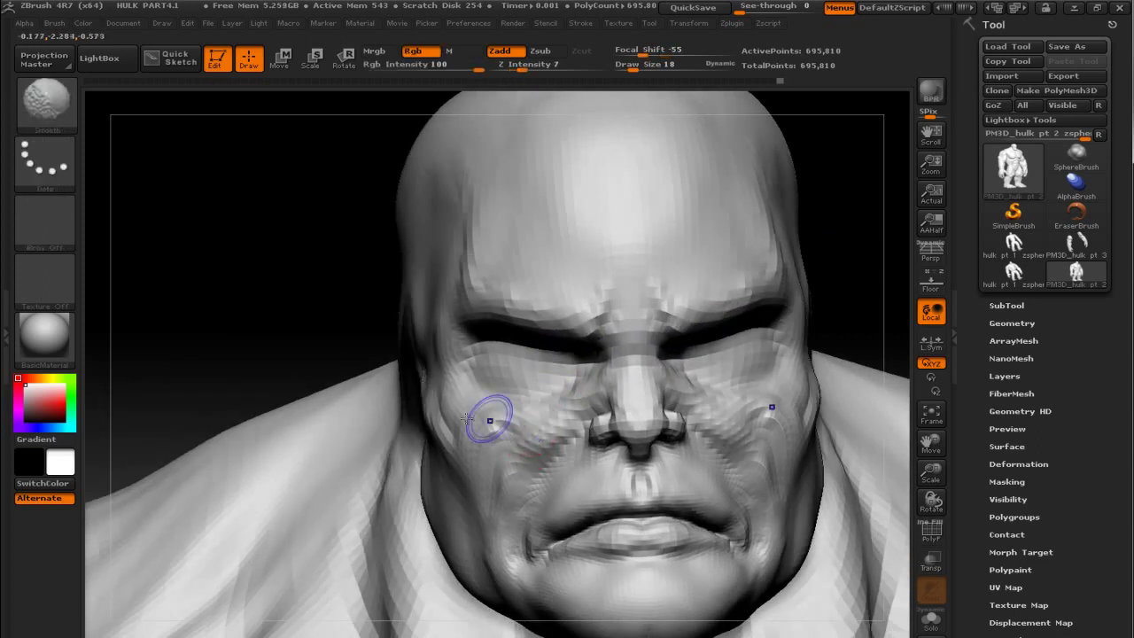
{"action": "left_click_drag", "start_coordinate": [372, 306], "coordinate": [354, 286], "text": "shift"}
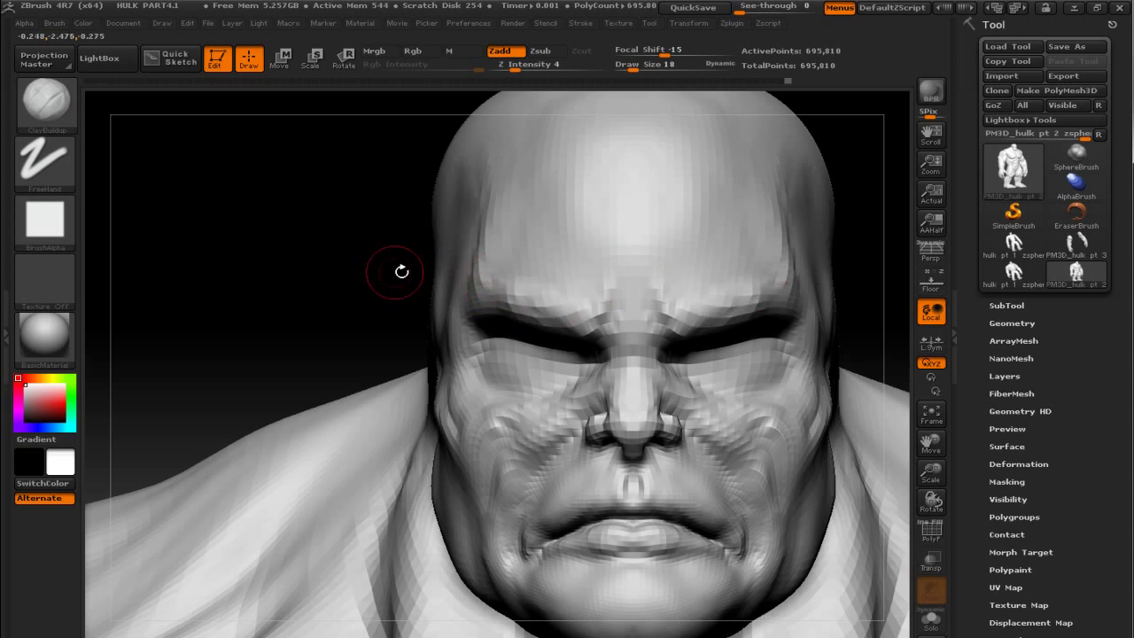
{"action": "left_click_drag", "start_coordinate": [401, 272], "coordinate": [481, 253]}
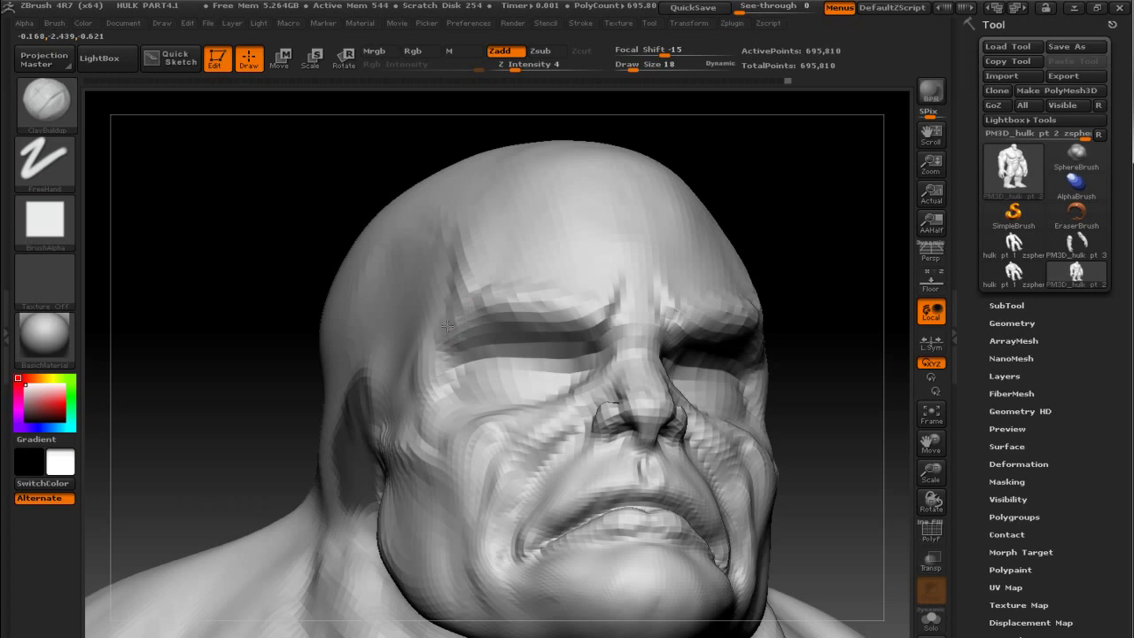
{"action": "left_click_drag", "start_coordinate": [775, 208], "coordinate": [850, 233], "text": "shift"}
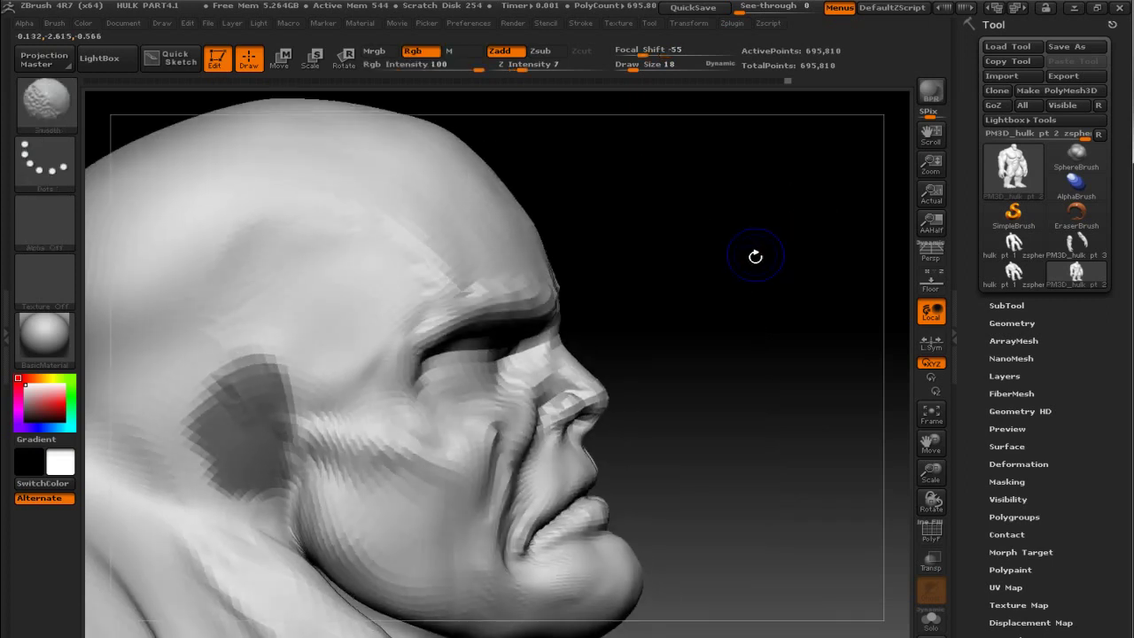
{"action": "left_click_drag", "start_coordinate": [759, 253], "coordinate": [759, 203], "text": "alt"}
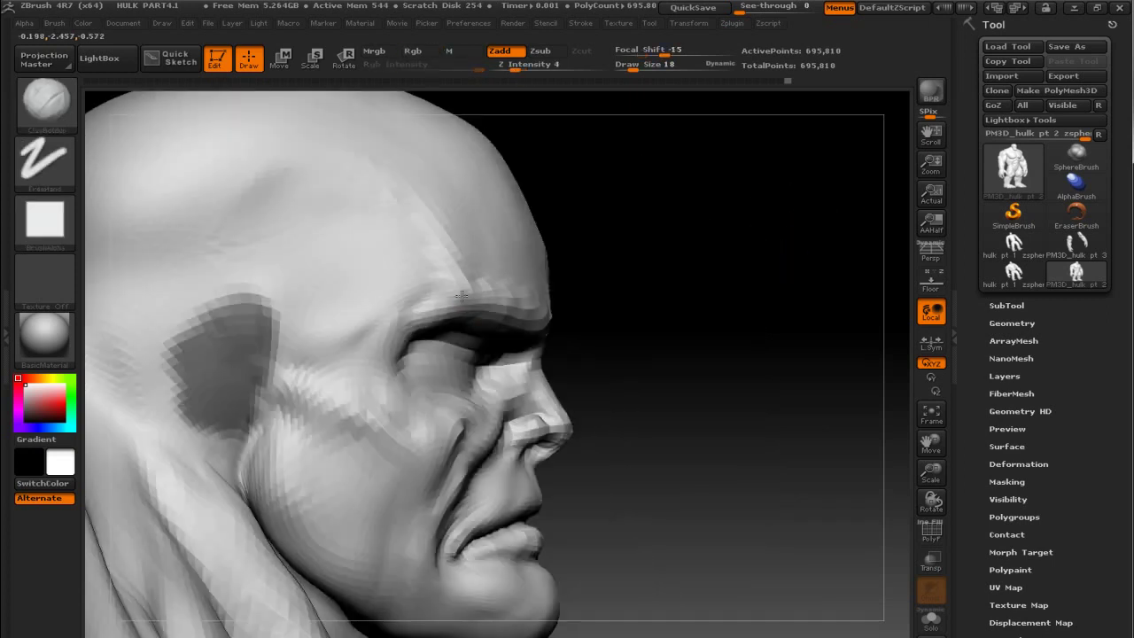
{"action": "left_click_drag", "start_coordinate": [670, 262], "coordinate": [802, 375]}
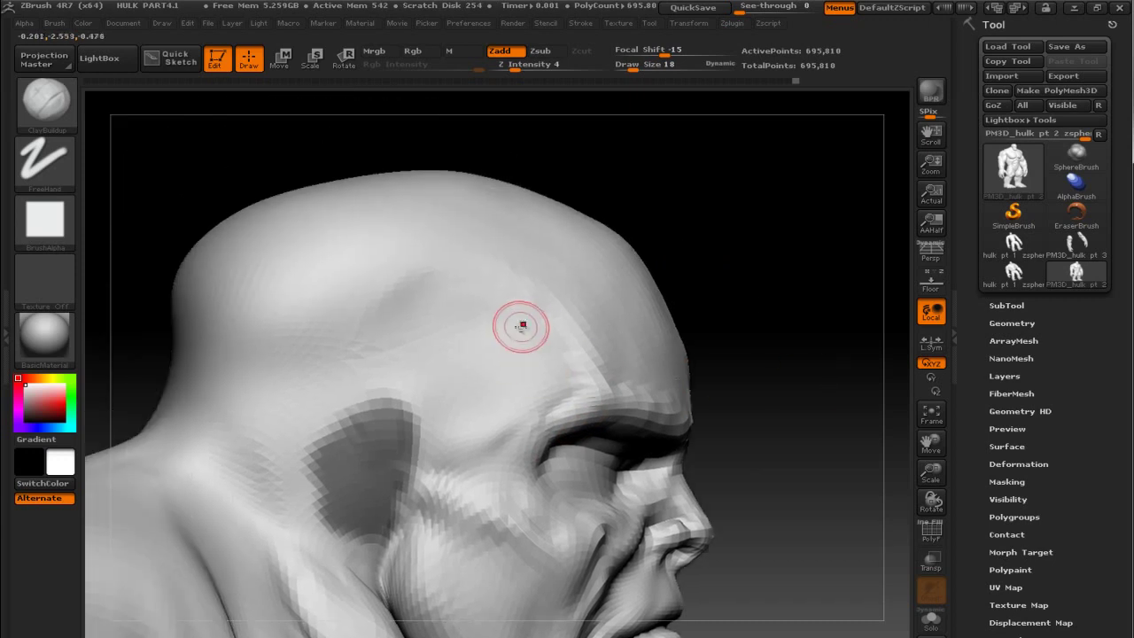
Smooth the forehead at brush size 30, then pick the Move brush for broad reshaping.
{"action": "key", "text": "bracketright"}
{"action": "key", "text": "bracketright"}
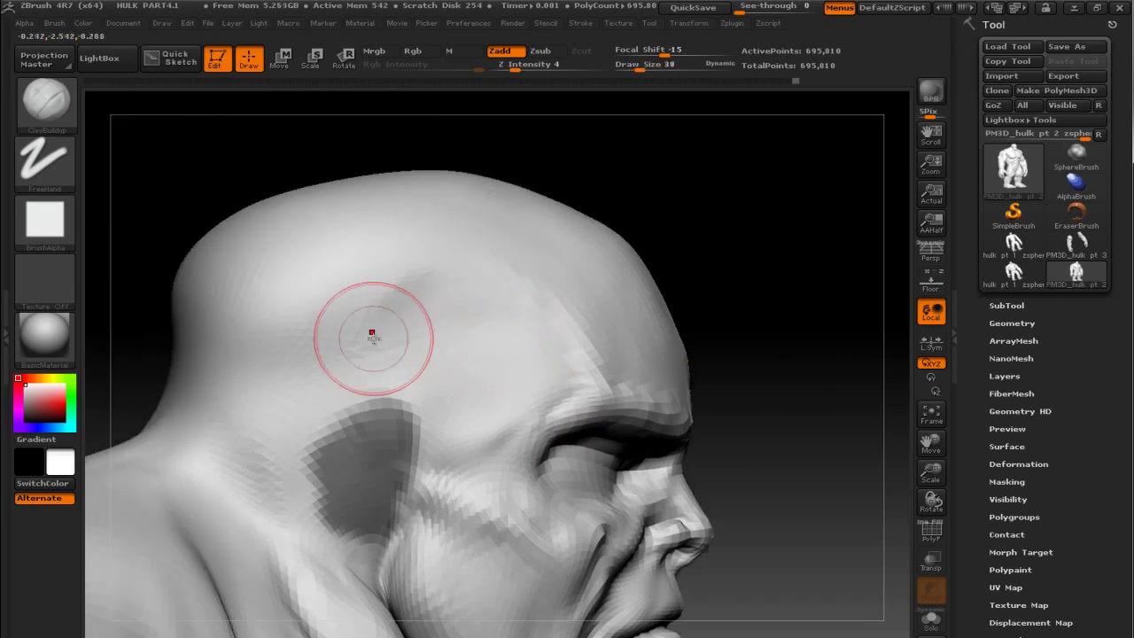
{"action": "key", "text": "shift"}
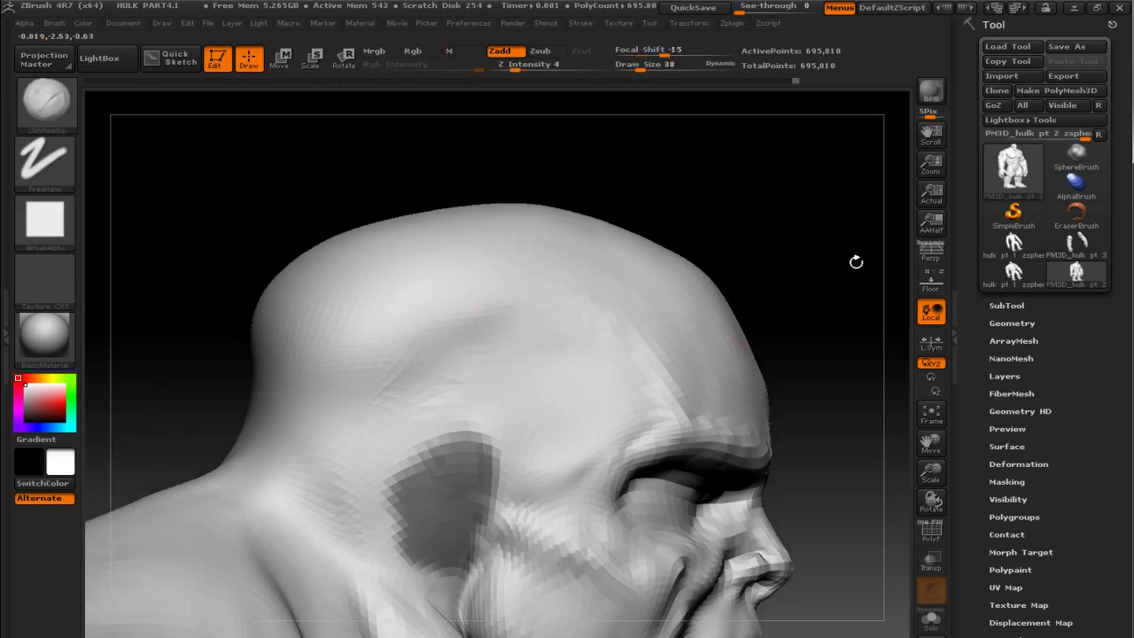
{"action": "left_click_drag", "start_coordinate": [855, 255], "coordinate": [797, 266]}
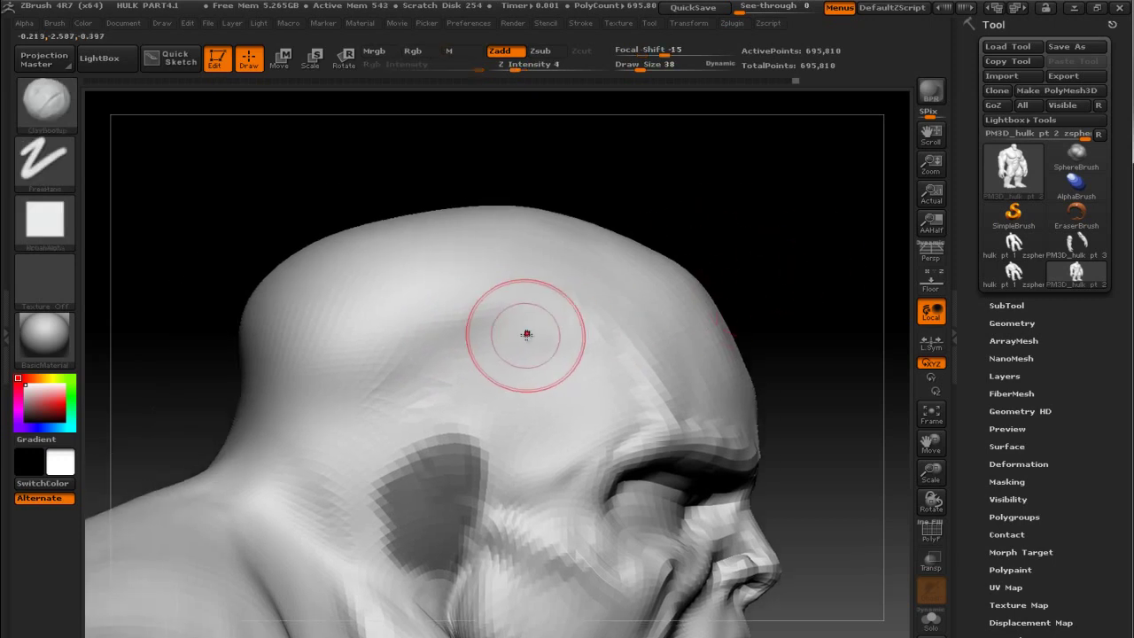
{"action": "key", "text": "b"}
{"action": "left_click", "coordinate": [267, 288]}
With the Move brush enlarged to 106, pull the back and crown of the skull outward.
{"action": "key", "text": "bracketright"}
{"action": "key", "text": "bracketright"}
{"action": "key", "text": "bracketright"}
{"action": "key", "text": "bracketright"}
{"action": "key", "text": "bracketright"}
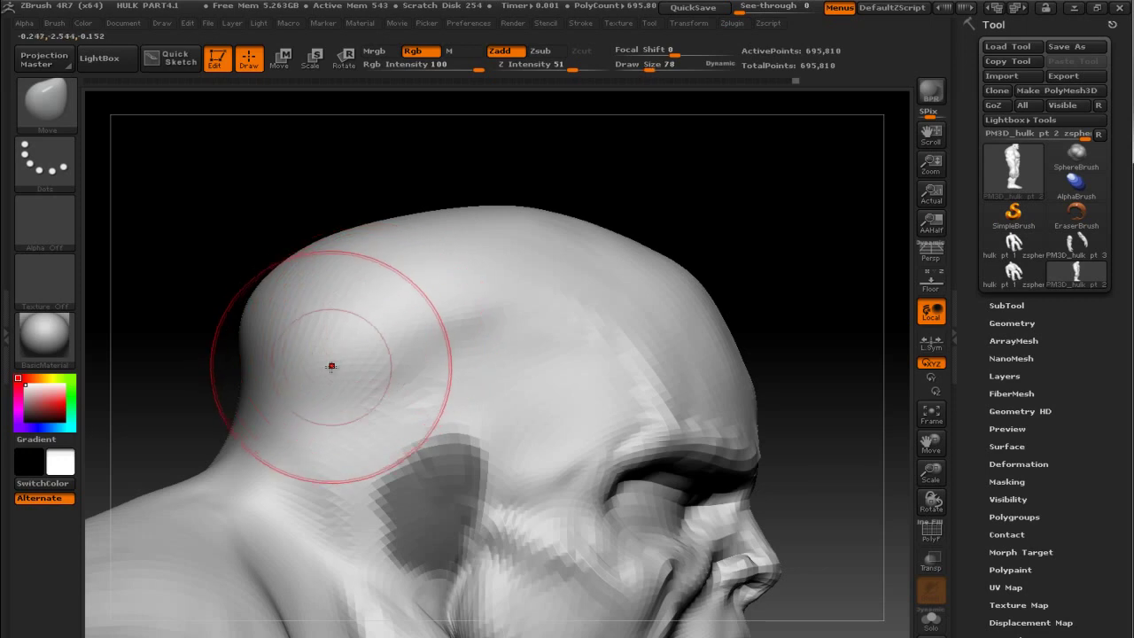
{"action": "left_click_drag", "start_coordinate": [238, 380], "coordinate": [223, 377]}
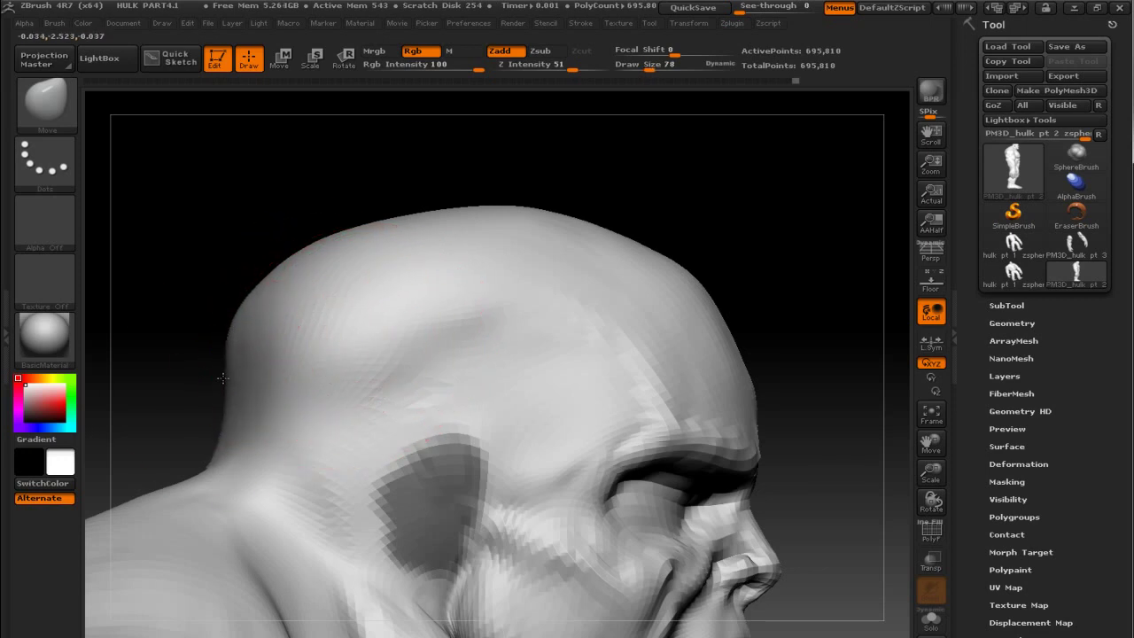
{"action": "left_click_drag", "start_coordinate": [266, 293], "coordinate": [285, 252]}
{"action": "key", "text": "bracketright"}
{"action": "key", "text": "bracketright"}
{"action": "key", "text": "bracketright"}
{"action": "left_click_drag", "start_coordinate": [373, 222], "coordinate": [387, 198]}
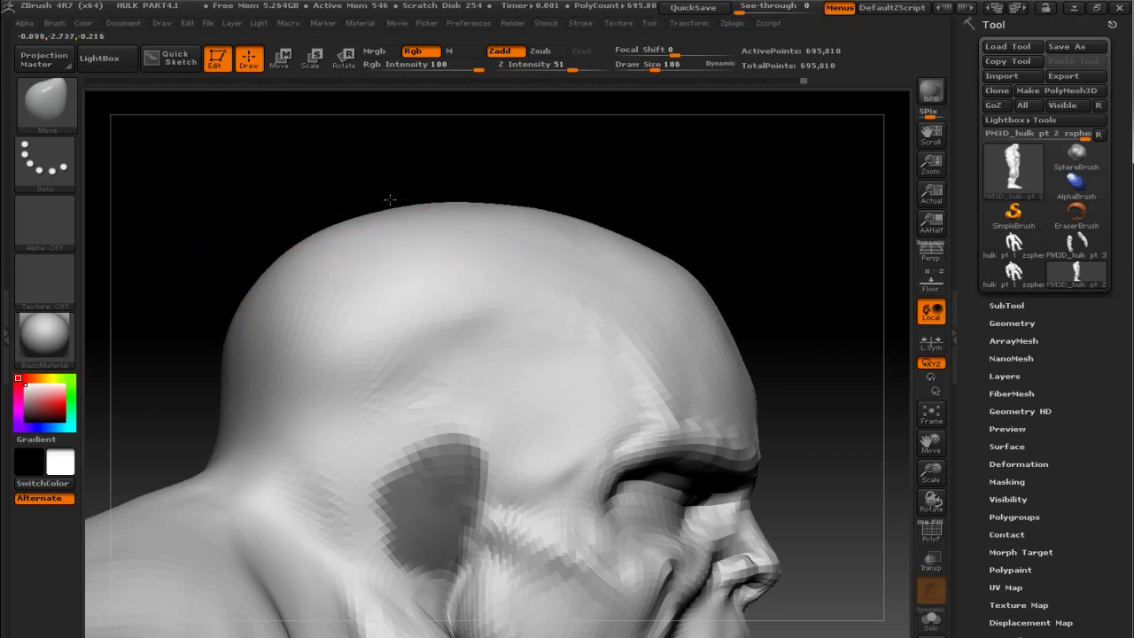
{"action": "left_click_drag", "start_coordinate": [519, 215], "coordinate": [554, 208]}
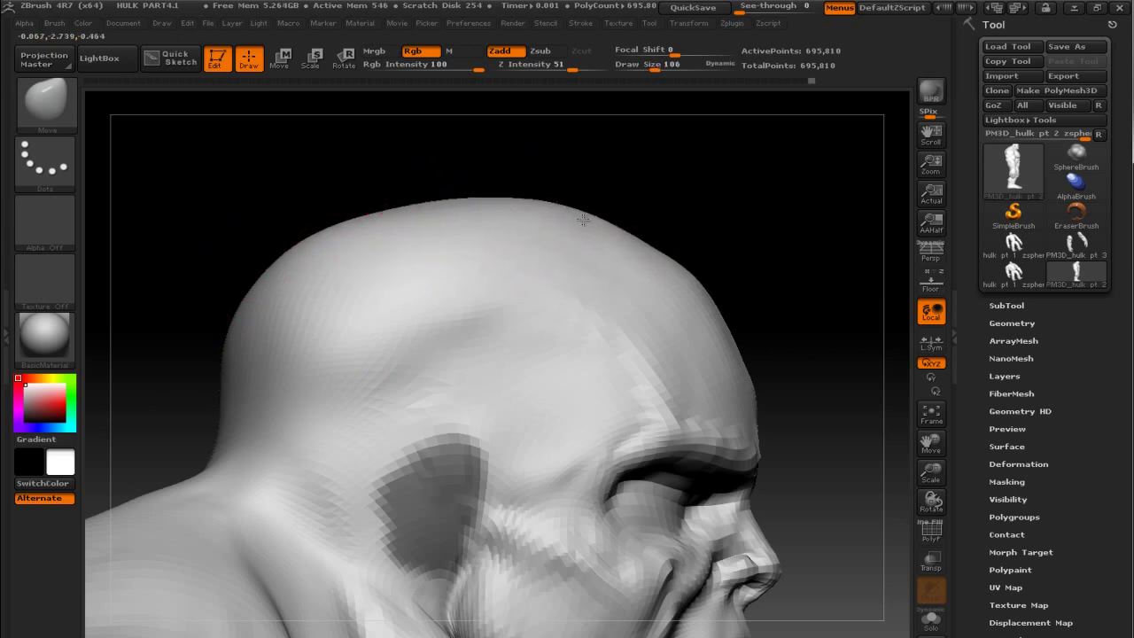
{"action": "left_click_drag", "start_coordinate": [210, 404], "coordinate": [210, 418]}
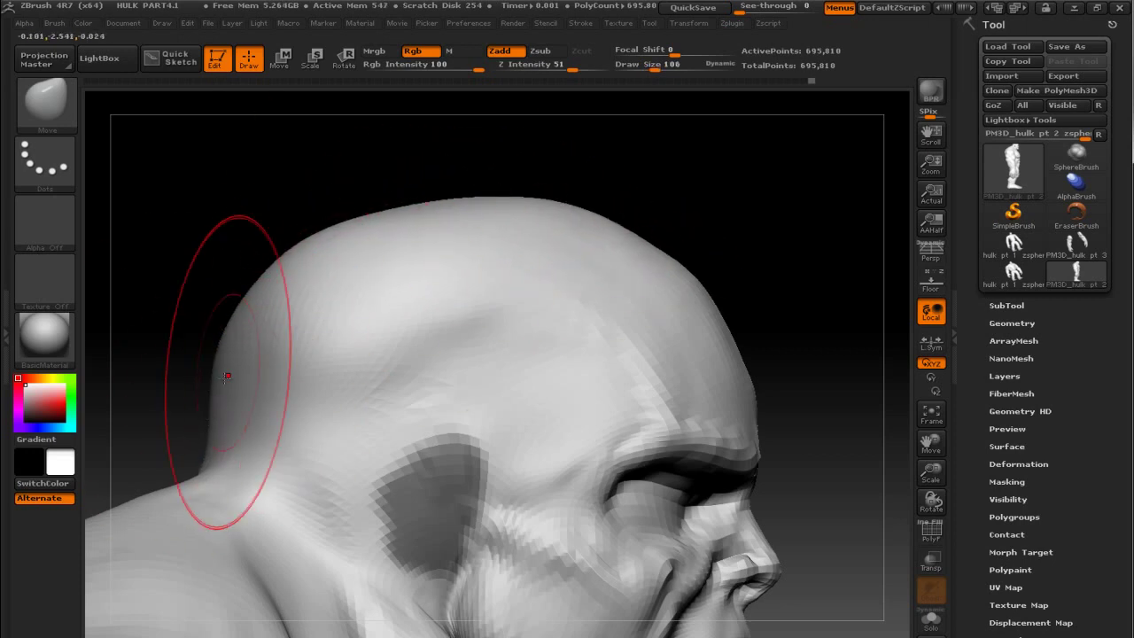
{"action": "left_click_drag", "start_coordinate": [235, 328], "coordinate": [226, 292]}
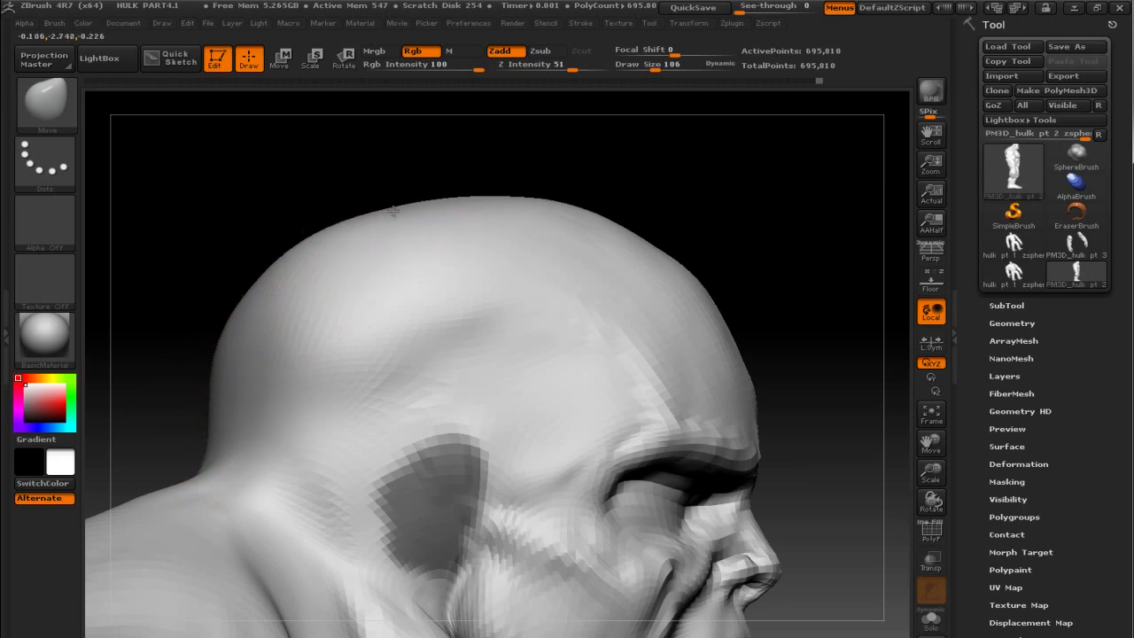
Turn the head to an exact front view and show only the head, hiding the body.
{"action": "left_click_drag", "start_coordinate": [797, 221], "coordinate": [620, 198]}
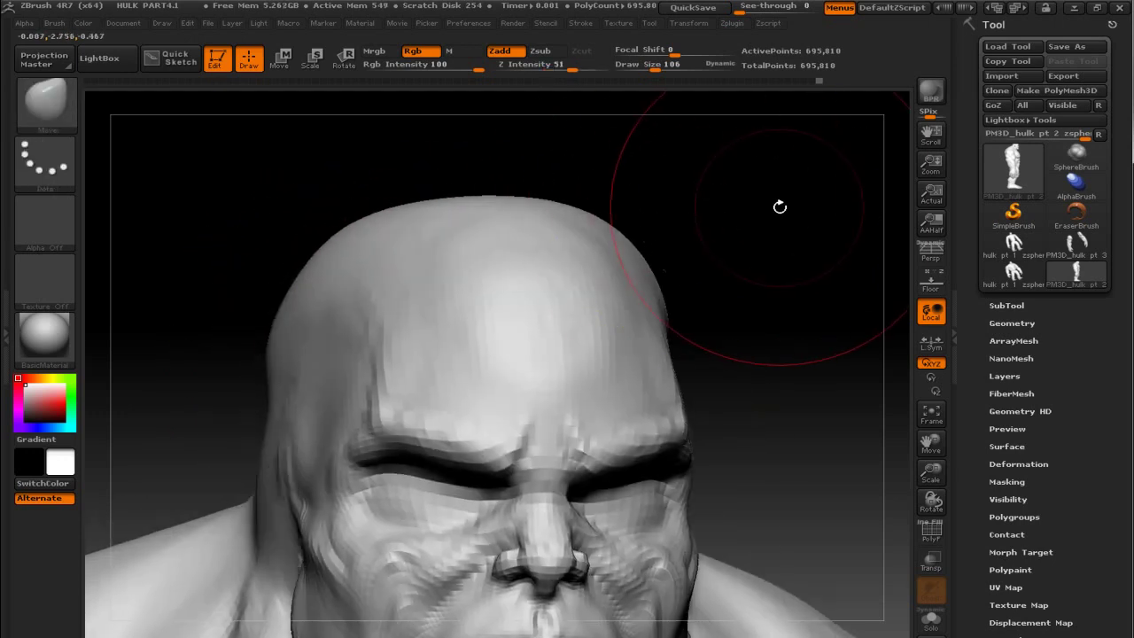
{"action": "mouse_move", "coordinate": [820, 195]}
{"action": "left_mouse_down", "text": "shift"}
{"action": "mouse_move", "coordinate": [829, 209]}
{"action": "mouse_move", "coordinate": [800, 169]}
{"action": "left_mouse_up", "text": "shift"}
{"action": "left_click", "coordinate": [532, 248], "text": "ctrl+shift"}
{"action": "mouse_move", "coordinate": [738, 209]}
{"action": "left_mouse_down"}
{"action": "mouse_move", "coordinate": [750, 380]}
{"action": "mouse_move", "coordinate": [794, 324]}
{"action": "mouse_move", "coordinate": [711, 392]}
{"action": "mouse_move", "coordinate": [736, 378]}
{"action": "mouse_move", "coordinate": [637, 321]}
{"action": "left_mouse_up"}
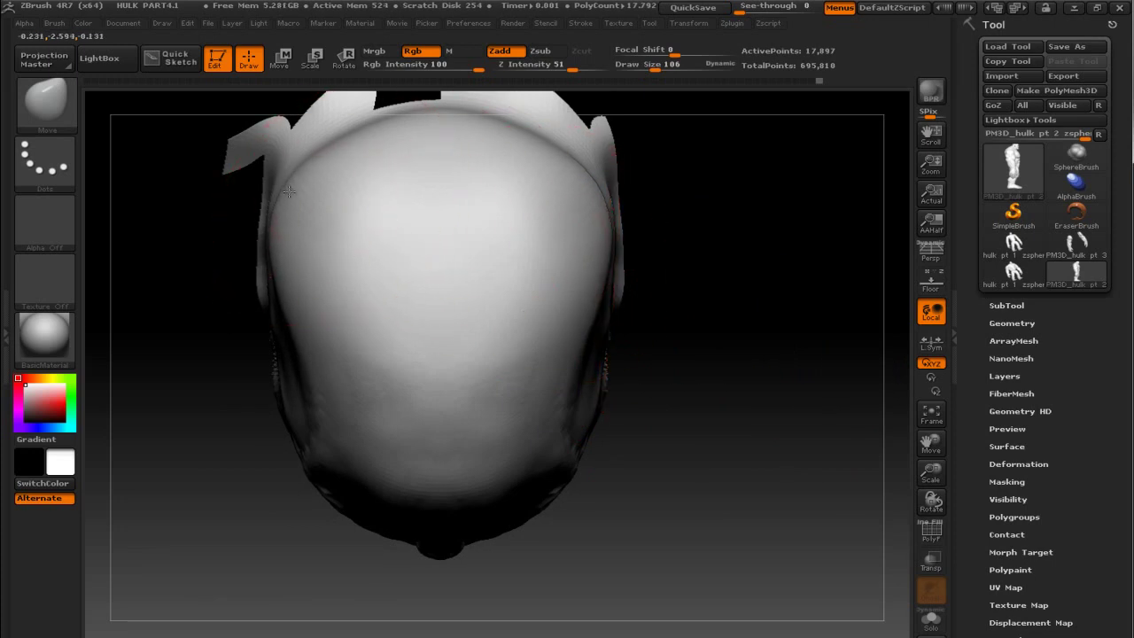
{"action": "left_click_drag", "start_coordinate": [694, 359], "coordinate": [664, 389]}
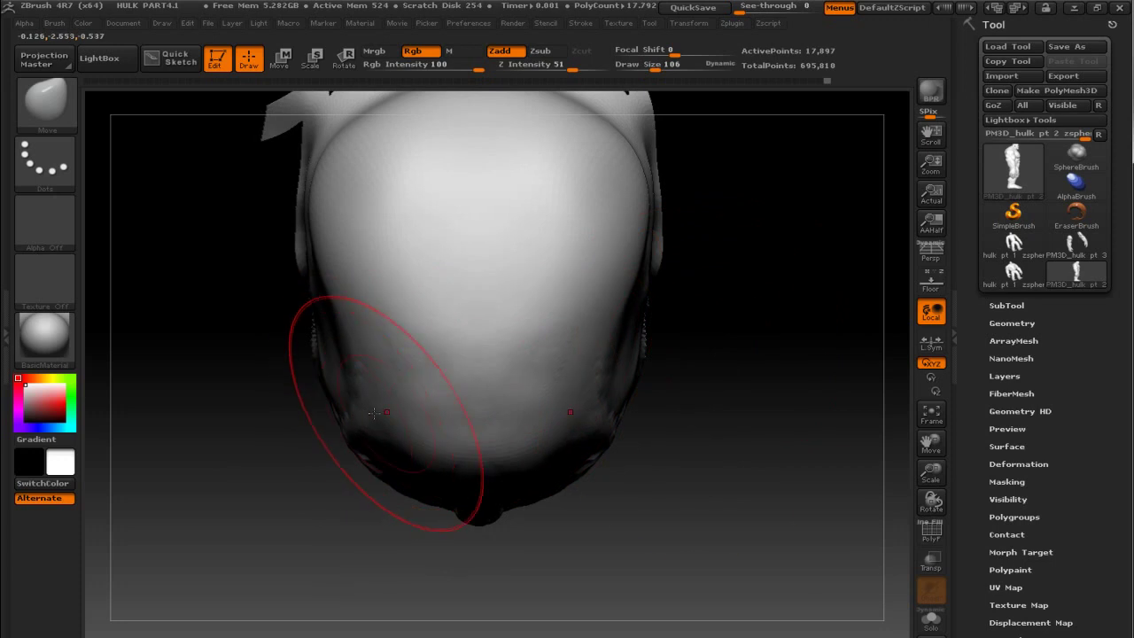
{"action": "mouse_move", "coordinate": [762, 319]}
{"action": "left_mouse_down"}
{"action": "mouse_move", "coordinate": [785, 296]}
{"action": "mouse_move", "coordinate": [791, 240]}
{"action": "mouse_move", "coordinate": [828, 275]}
{"action": "mouse_move", "coordinate": [807, 218]}
{"action": "left_mouse_up"}
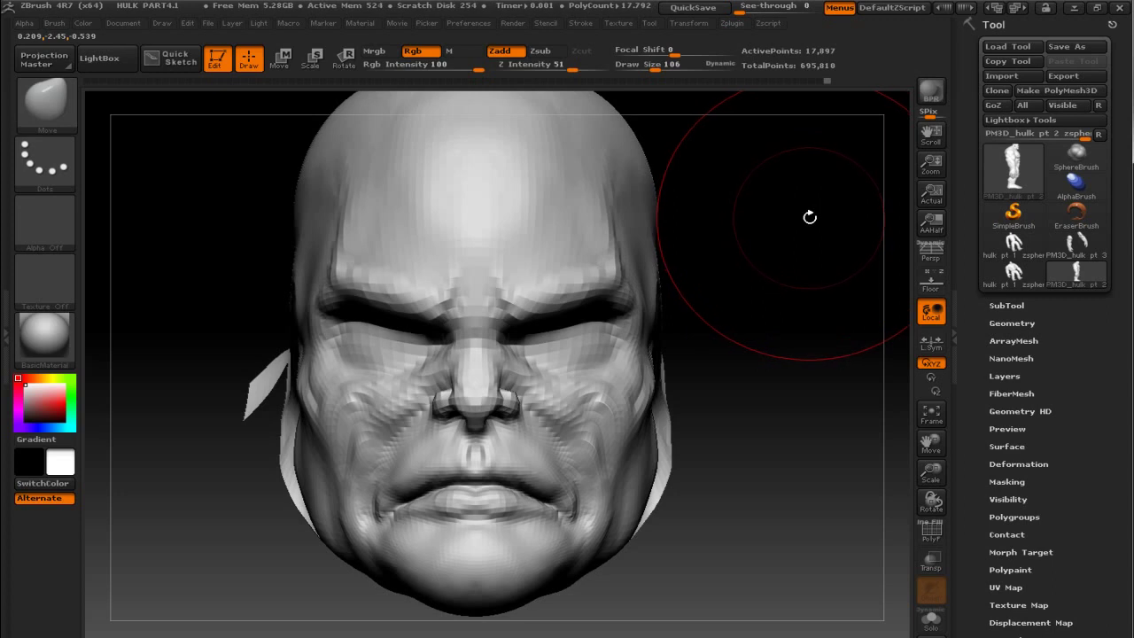
{"action": "key", "text": "alt+Tab"}
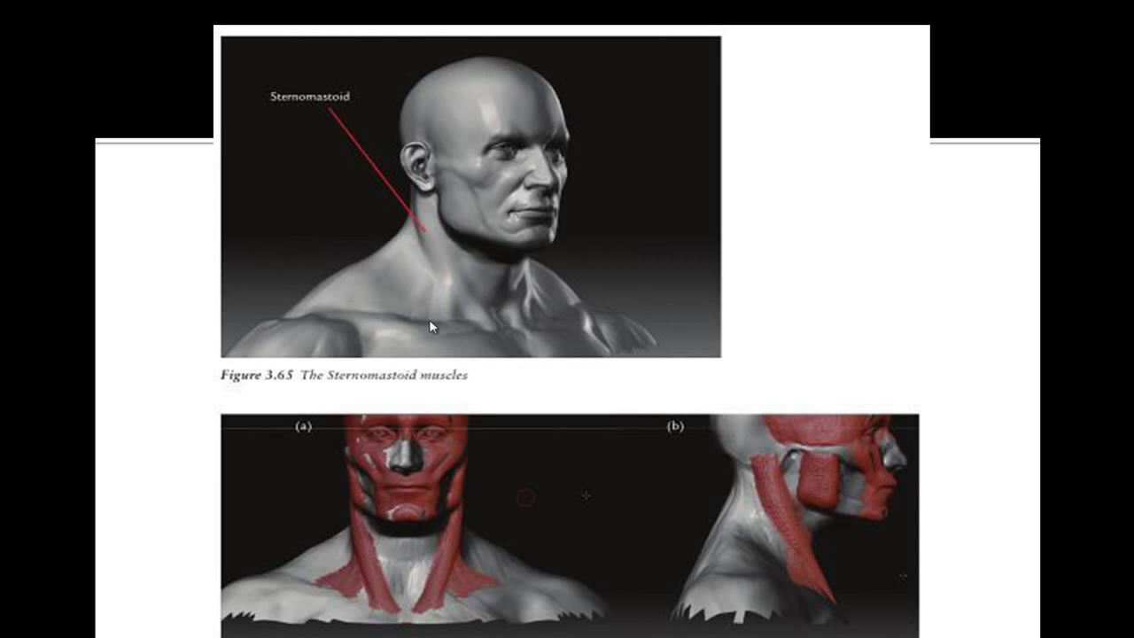
{"action": "key", "text": "alt+Tab"}
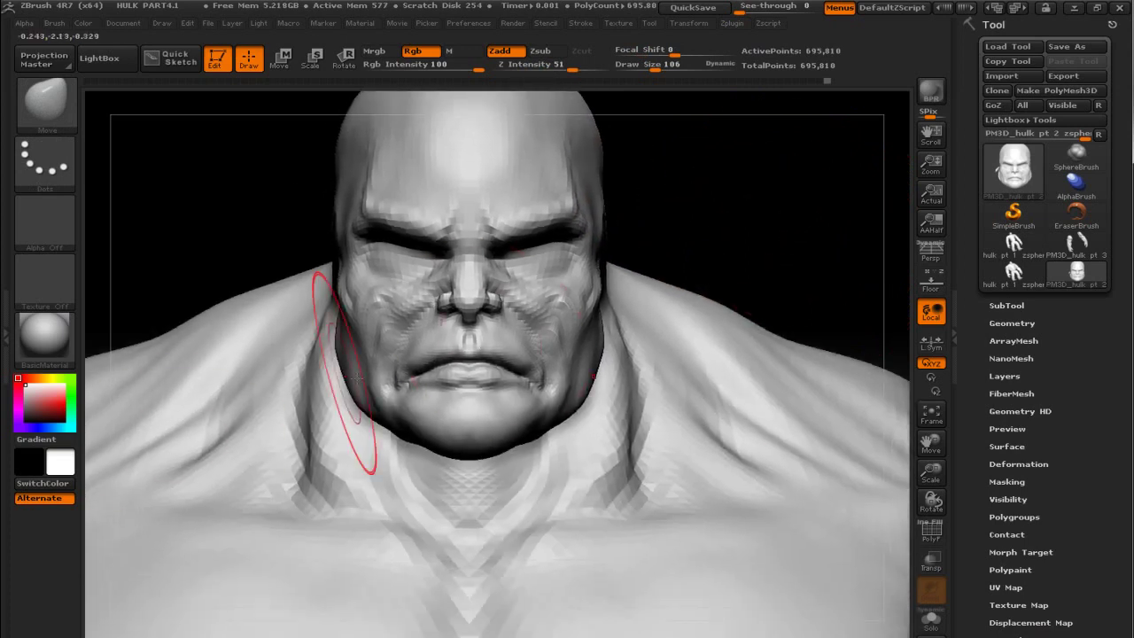
Select the Standard brush at size 26 and carve creases down both sides of the neck.
{"action": "key", "text": "b"}
{"action": "key", "text": "s"}
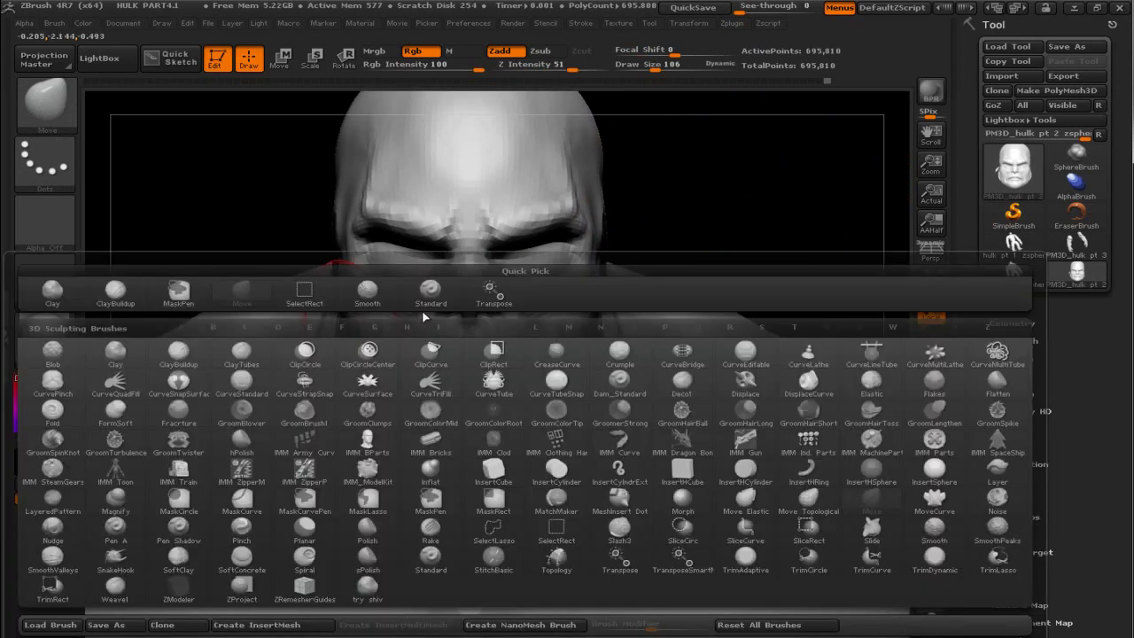
{"action": "key", "text": "t"}
{"action": "key", "text": "bracketleft"}
{"action": "key", "text": "bracketleft"}
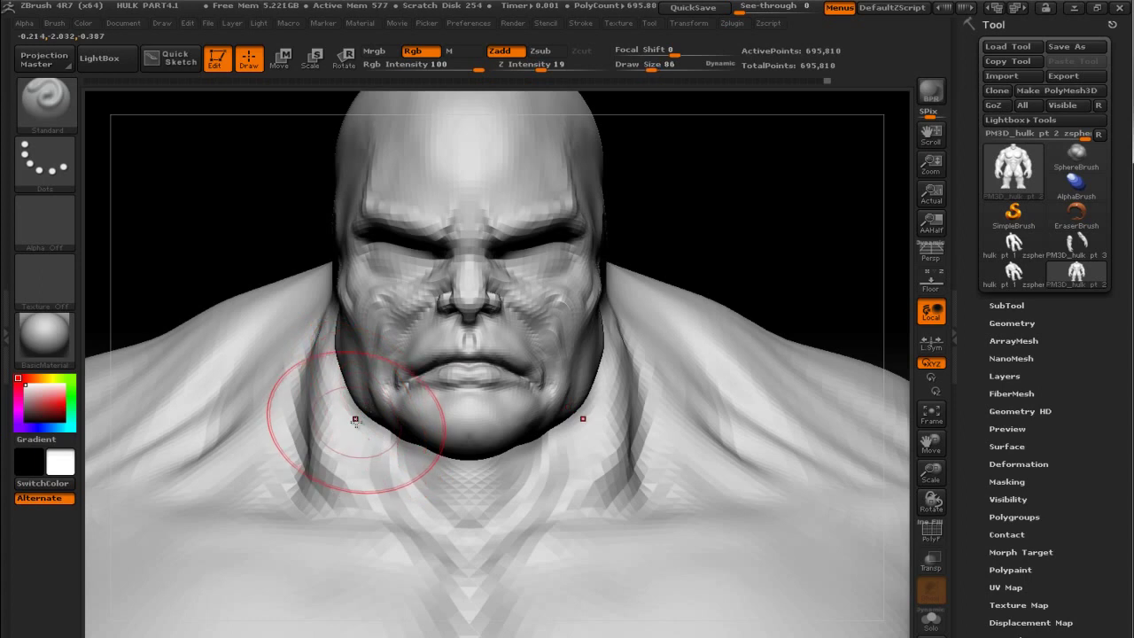
{"action": "key", "text": "bracketleft"}
{"action": "key", "text": "bracketleft"}
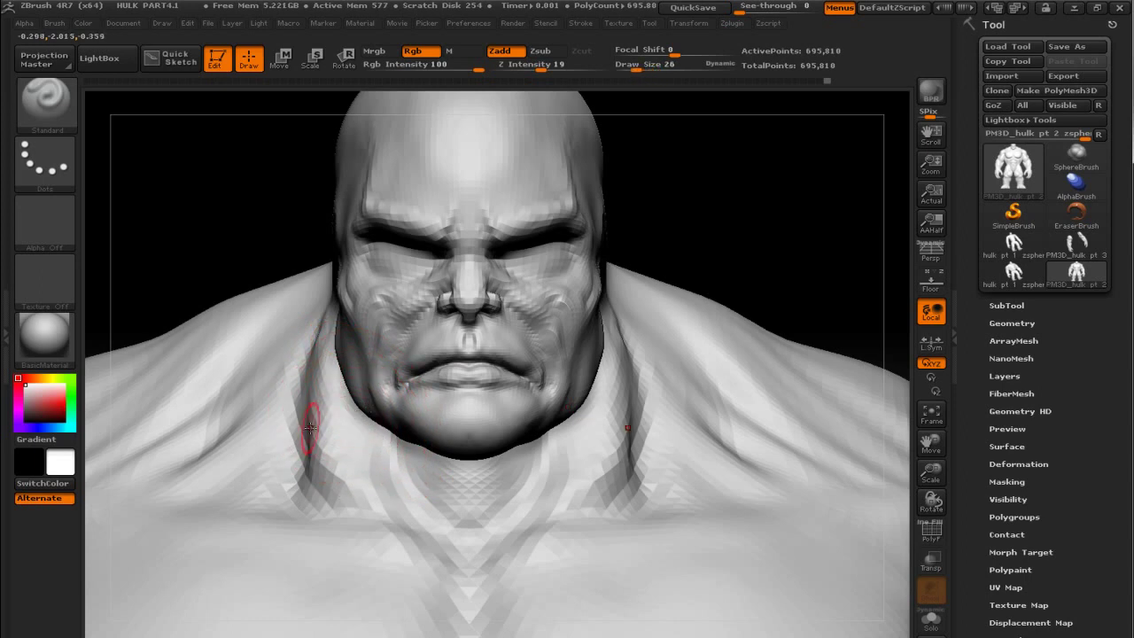
{"action": "mouse_move", "coordinate": [312, 457]}
{"action": "left_mouse_down"}
{"action": "mouse_move", "coordinate": [297, 505]}
{"action": "mouse_move", "coordinate": [341, 465]}
{"action": "mouse_move", "coordinate": [363, 522]}
{"action": "mouse_move", "coordinate": [323, 456]}
{"action": "left_mouse_up"}
{"action": "left_click_drag", "start_coordinate": [285, 504], "coordinate": [321, 460]}
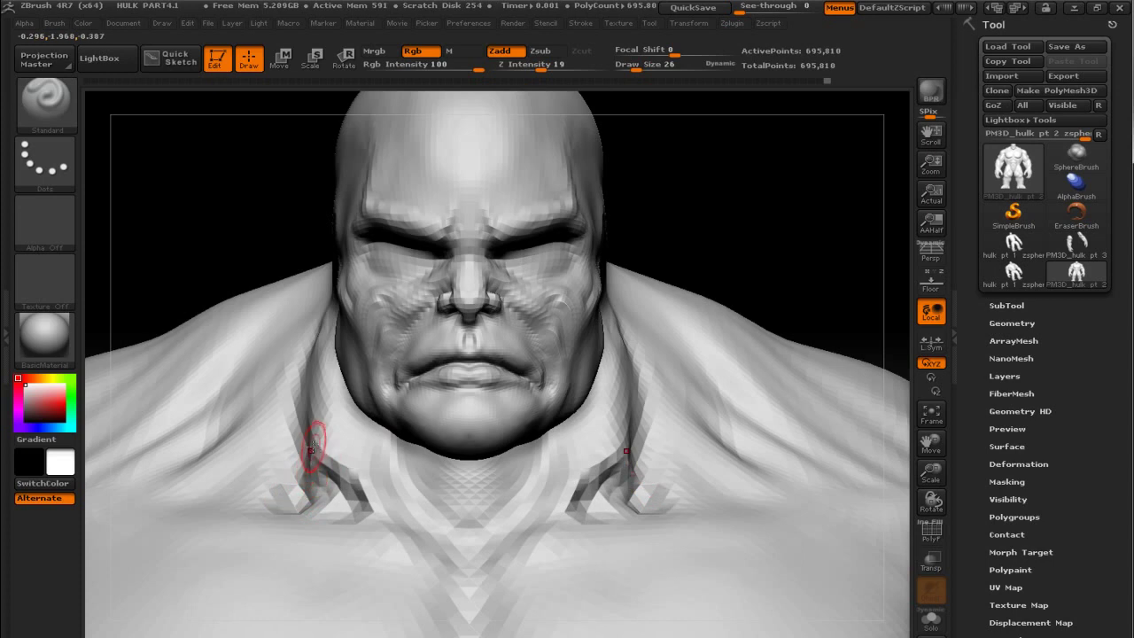
{"action": "mouse_move", "coordinate": [286, 469]}
{"action": "left_mouse_down"}
{"action": "mouse_move", "coordinate": [293, 434]}
{"action": "mouse_move", "coordinate": [283, 483]}
{"action": "mouse_move", "coordinate": [266, 501]}
{"action": "mouse_move", "coordinate": [337, 492]}
{"action": "mouse_move", "coordinate": [330, 508]}
{"action": "mouse_move", "coordinate": [316, 468]}
{"action": "mouse_move", "coordinate": [328, 492]}
{"action": "mouse_move", "coordinate": [314, 507]}
{"action": "mouse_move", "coordinate": [286, 491]}
{"action": "left_mouse_up"}
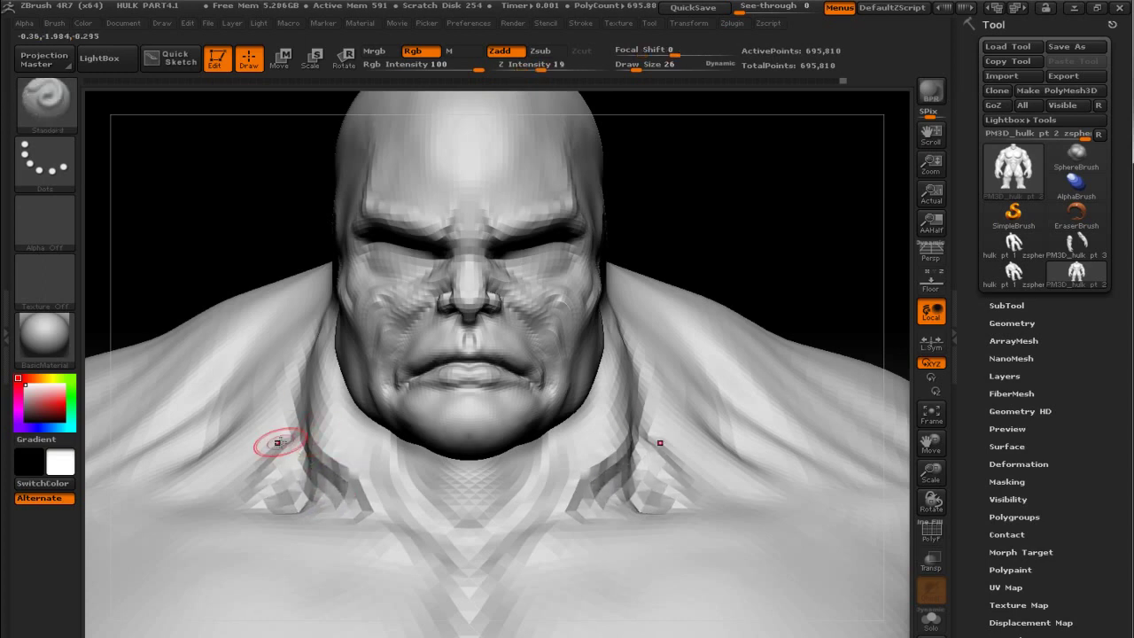
Build up the neck creases with ClayBuildup, then smooth them on both sides.
{"action": "key", "text": "b"}
{"action": "left_click", "coordinate": [155, 295]}
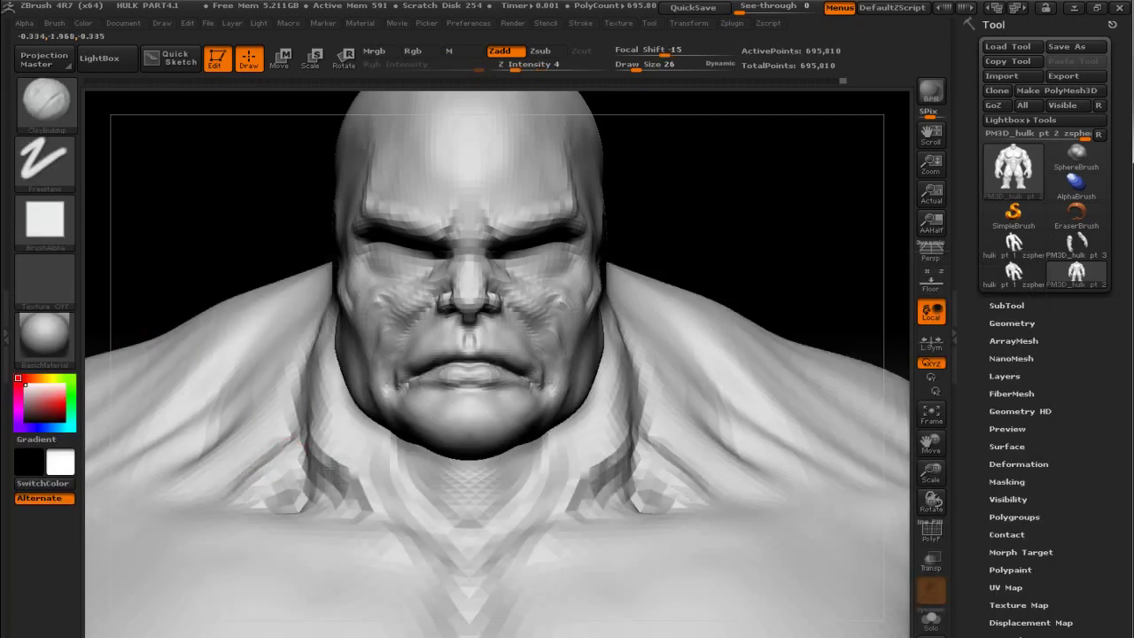
{"action": "left_click_drag", "start_coordinate": [326, 468], "coordinate": [349, 514]}
{"action": "left_click_drag", "start_coordinate": [284, 453], "coordinate": [238, 505]}
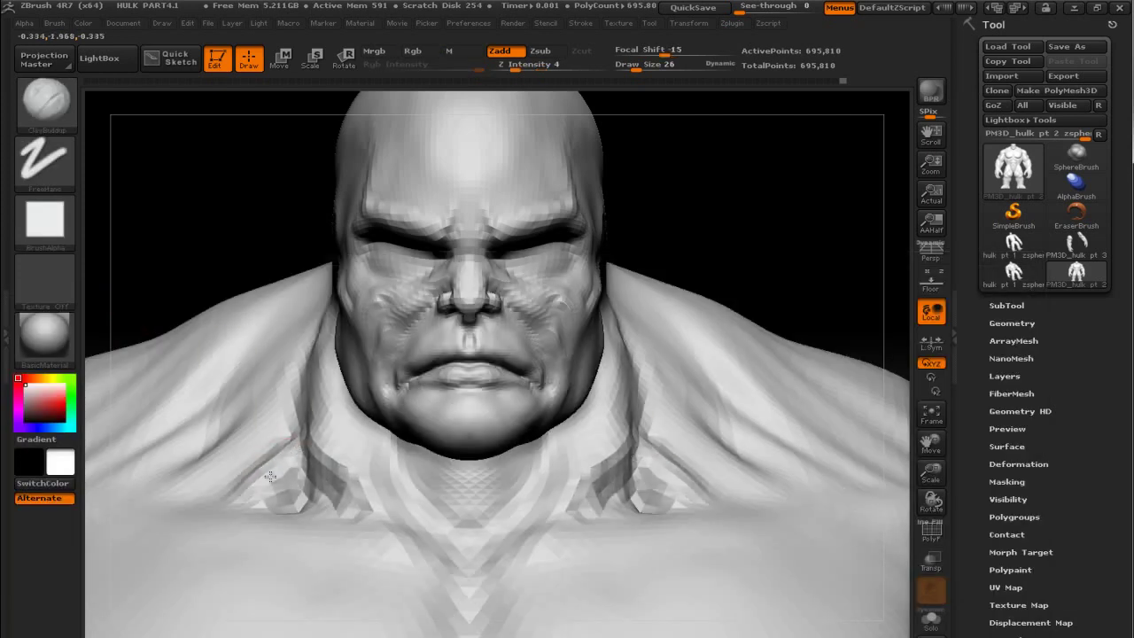
{"action": "key", "text": "shift"}
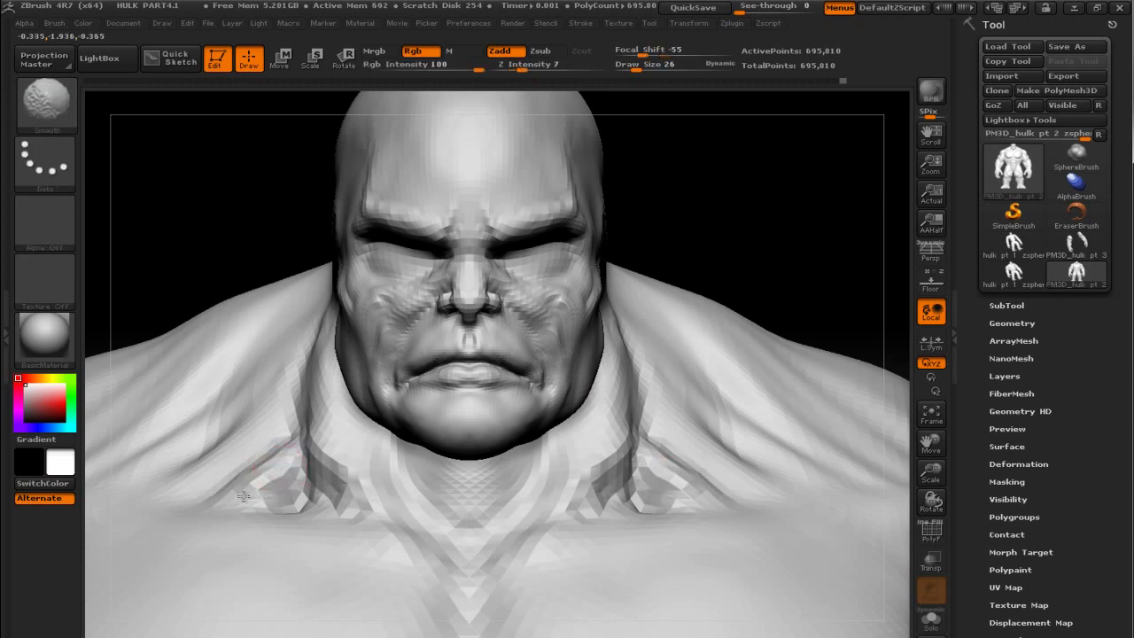
{"action": "left_click_drag", "start_coordinate": [298, 492], "coordinate": [312, 475], "text": "shift"}
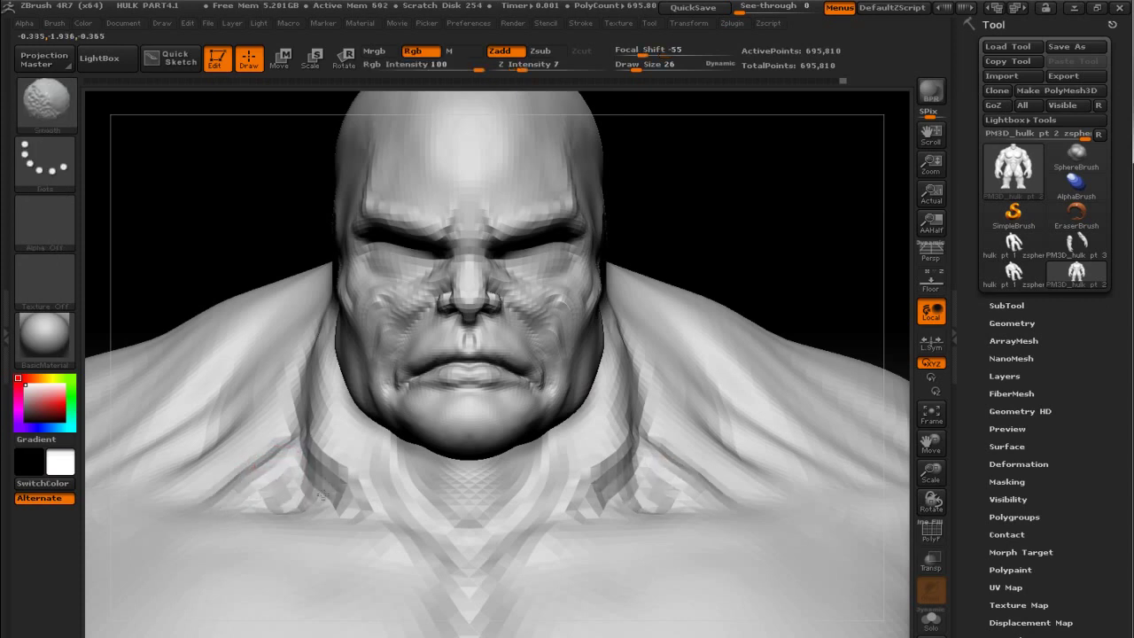
{"action": "mouse_move", "coordinate": [747, 232]}
{"action": "left_mouse_down", "text": "alt"}
{"action": "mouse_move", "coordinate": [726, 190]}
{"action": "mouse_move", "coordinate": [759, 230]}
{"action": "mouse_move", "coordinate": [660, 263]}
{"action": "left_mouse_up", "text": "alt"}
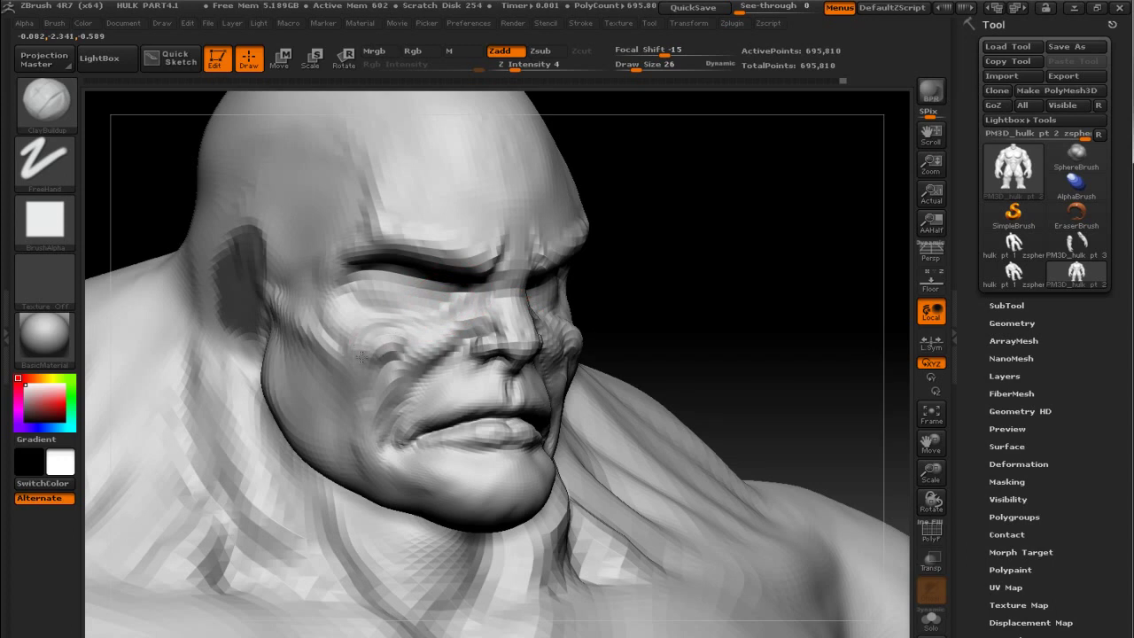
Smooth the cheeks and jawline in front of the ears from three-quarter views on both sides.
{"action": "key", "text": "shift"}
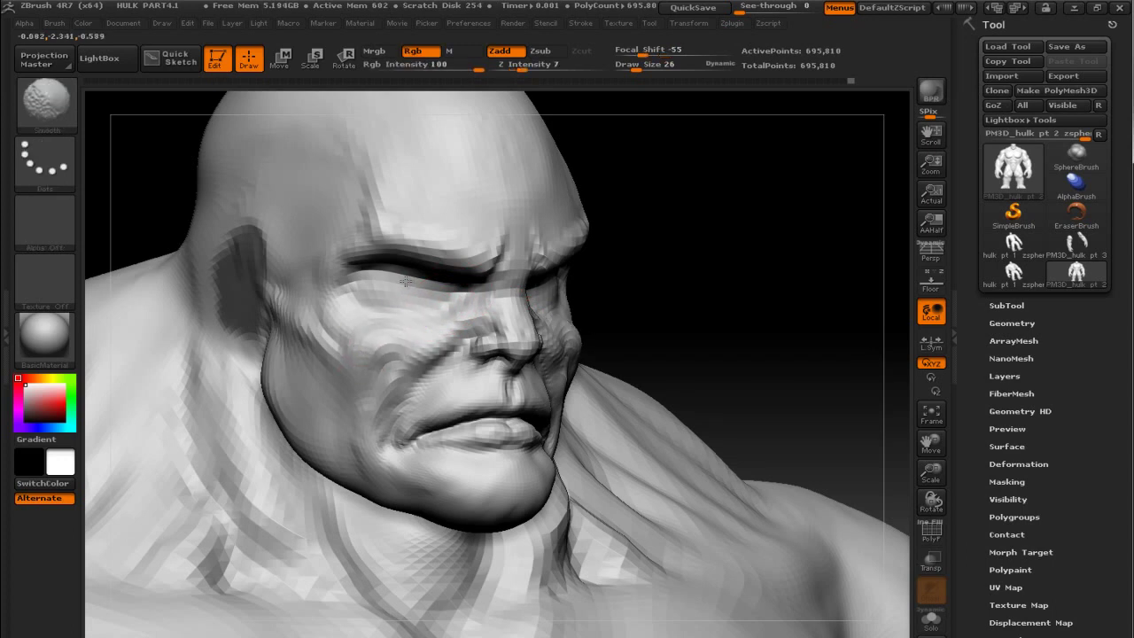
{"action": "left_click_drag", "start_coordinate": [571, 293], "coordinate": [727, 235], "text": "shift"}
{"action": "mouse_move", "coordinate": [817, 230]}
{"action": "left_mouse_down"}
{"action": "mouse_move", "coordinate": [845, 230]}
{"action": "mouse_move", "coordinate": [825, 214]}
{"action": "mouse_move", "coordinate": [789, 220]}
{"action": "left_mouse_up"}
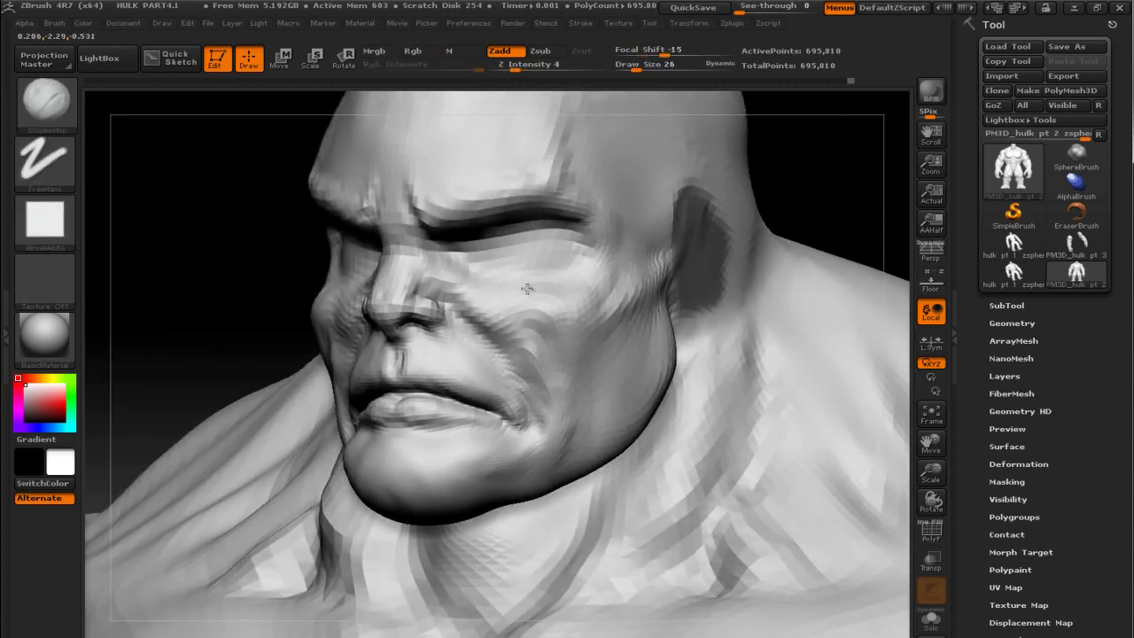
{"action": "key", "text": "shift"}
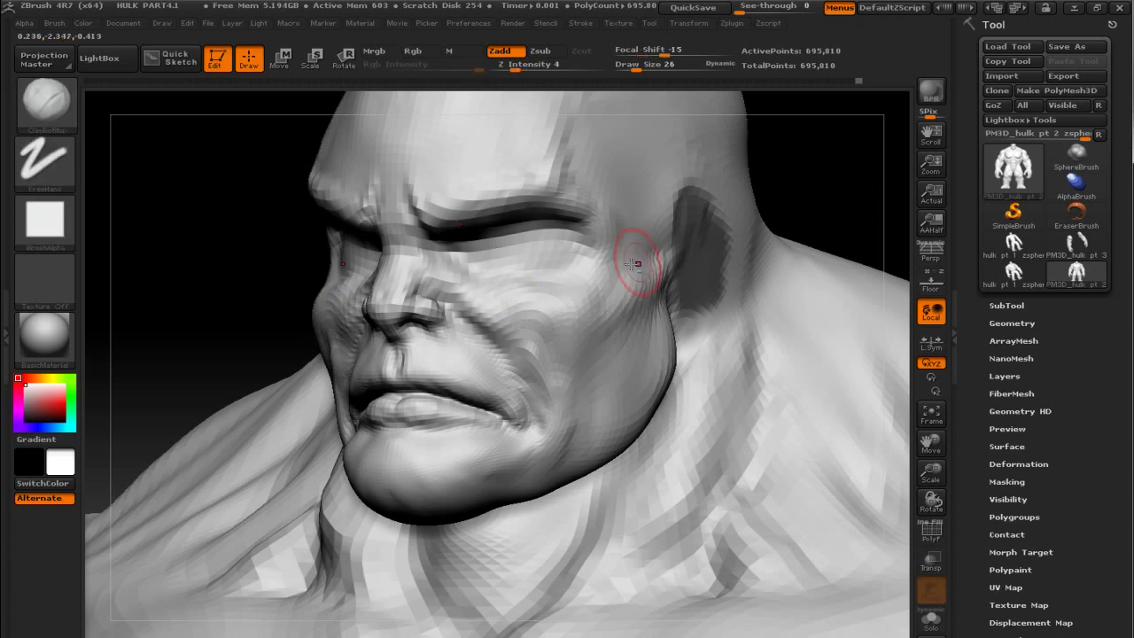
{"action": "mouse_move", "coordinate": [850, 182]}
{"action": "left_mouse_down", "text": "shift"}
{"action": "mouse_move", "coordinate": [850, 197]}
{"action": "mouse_move", "coordinate": [804, 212]}
{"action": "left_mouse_up", "text": "shift"}
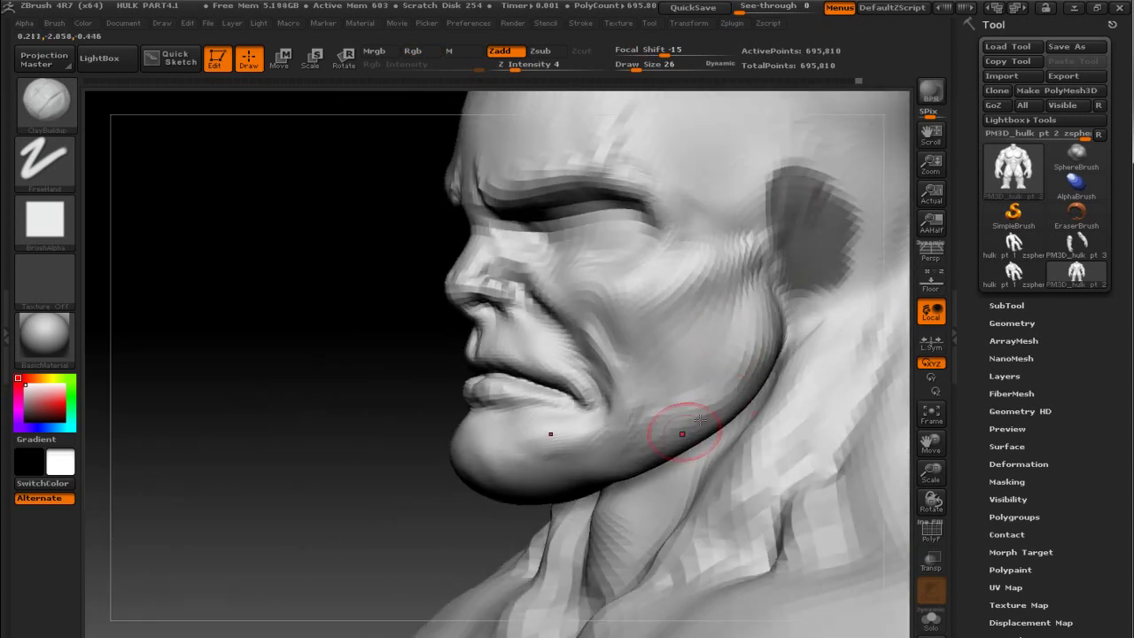
{"action": "key", "text": "shift"}
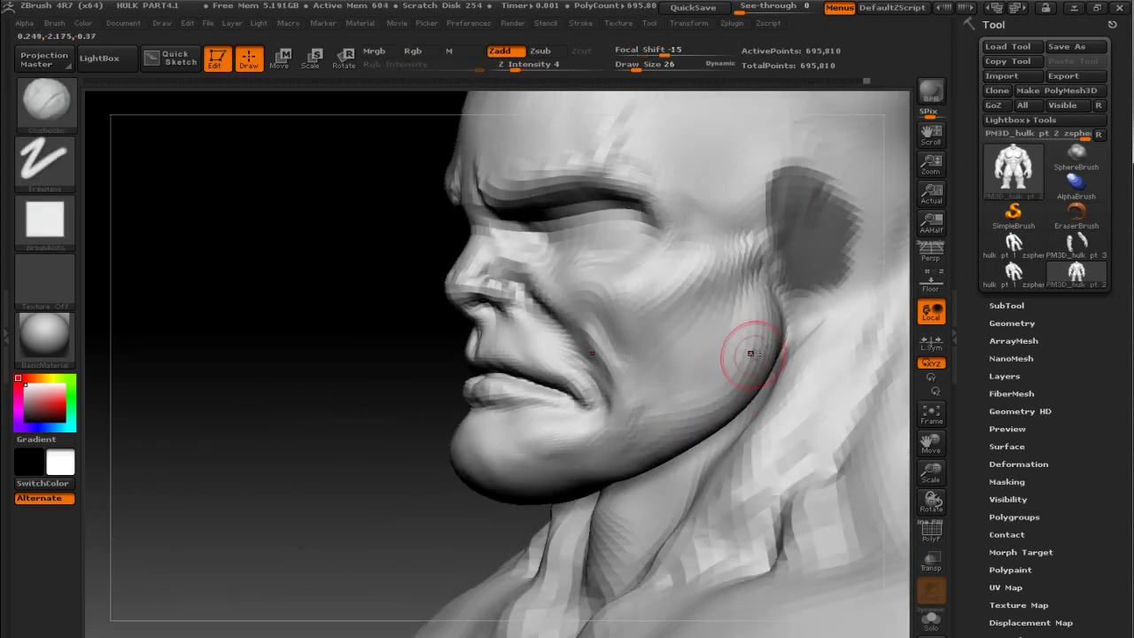
{"action": "key", "text": "shift"}
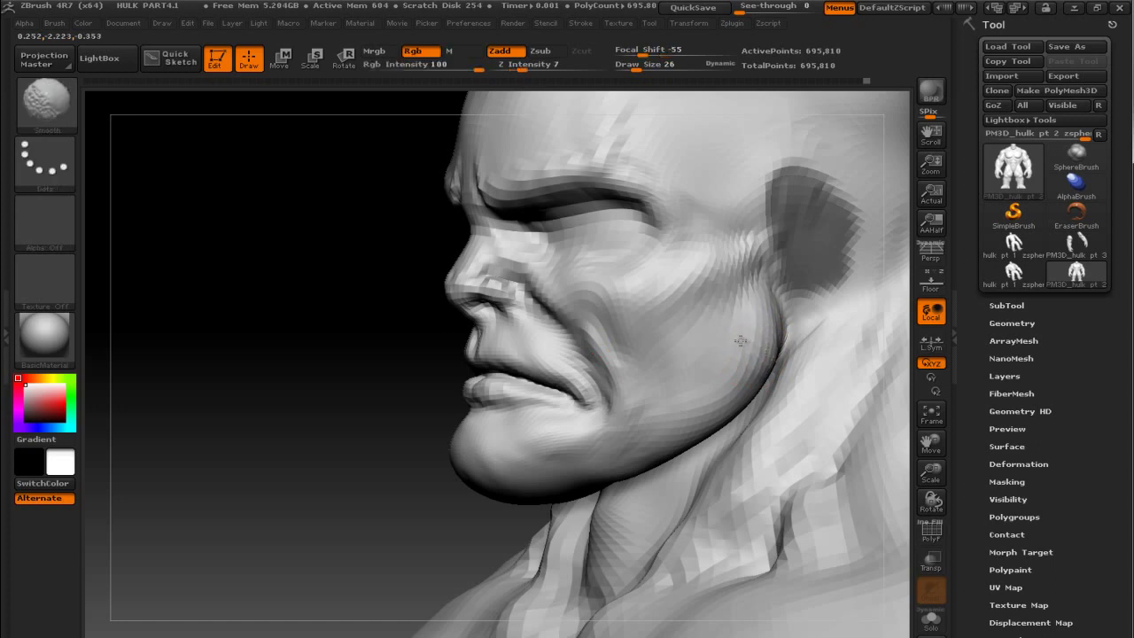
{"action": "mouse_move", "coordinate": [375, 322]}
{"action": "left_mouse_down"}
{"action": "mouse_move", "coordinate": [701, 329]}
{"action": "mouse_move", "coordinate": [307, 169]}
{"action": "left_mouse_up"}
{"action": "key", "text": "shift"}
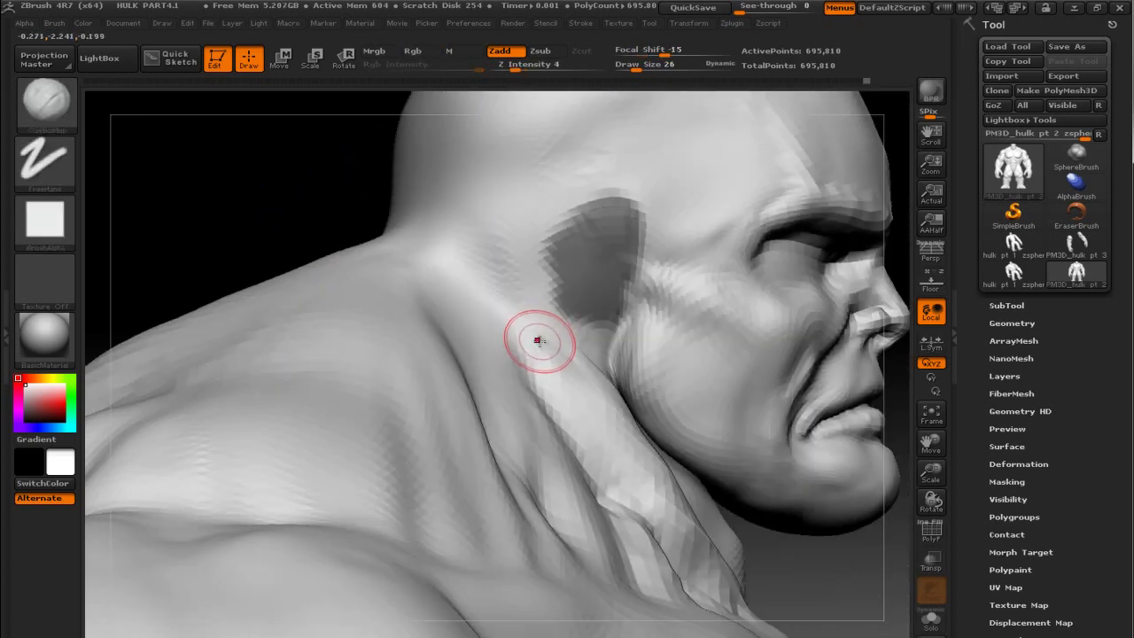
Use the Move brush at Draw Size 46 to tighten the jowl under the jaw.
{"action": "key", "text": "b"}
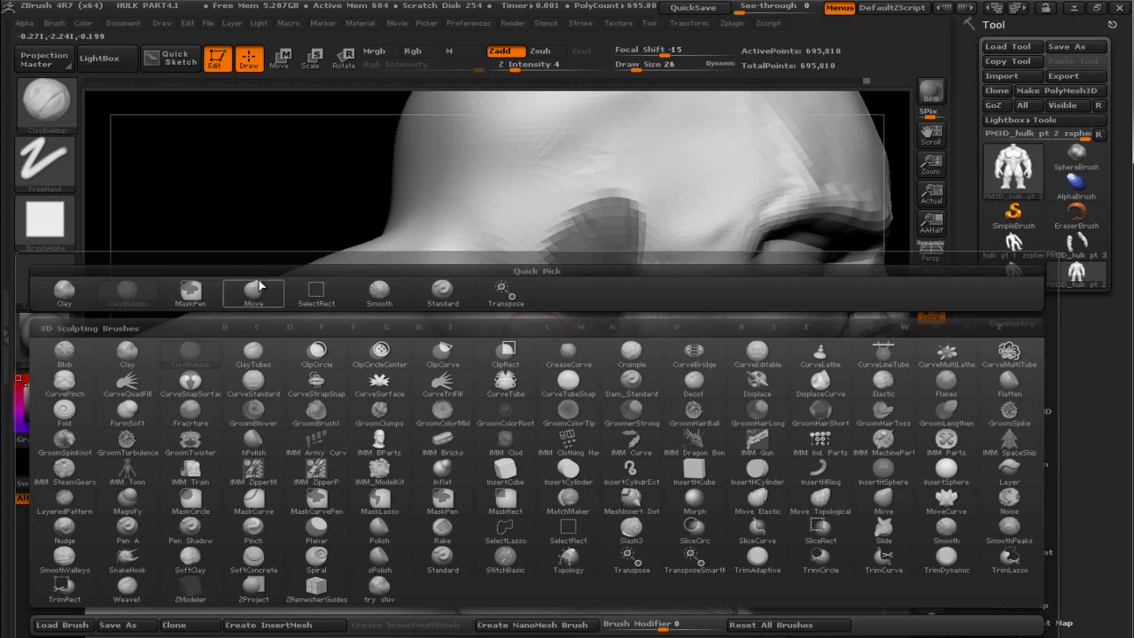
{"action": "left_click", "coordinate": [262, 301]}
{"action": "key", "text": "bracketright"}
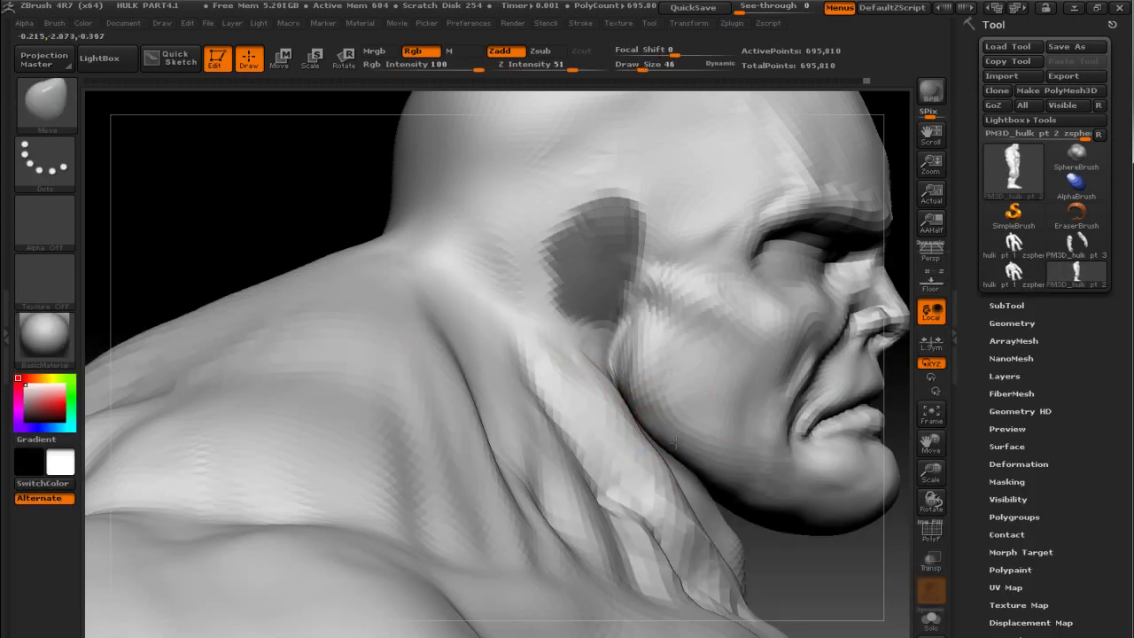
{"action": "left_click_drag", "start_coordinate": [675, 440], "coordinate": [834, 557]}
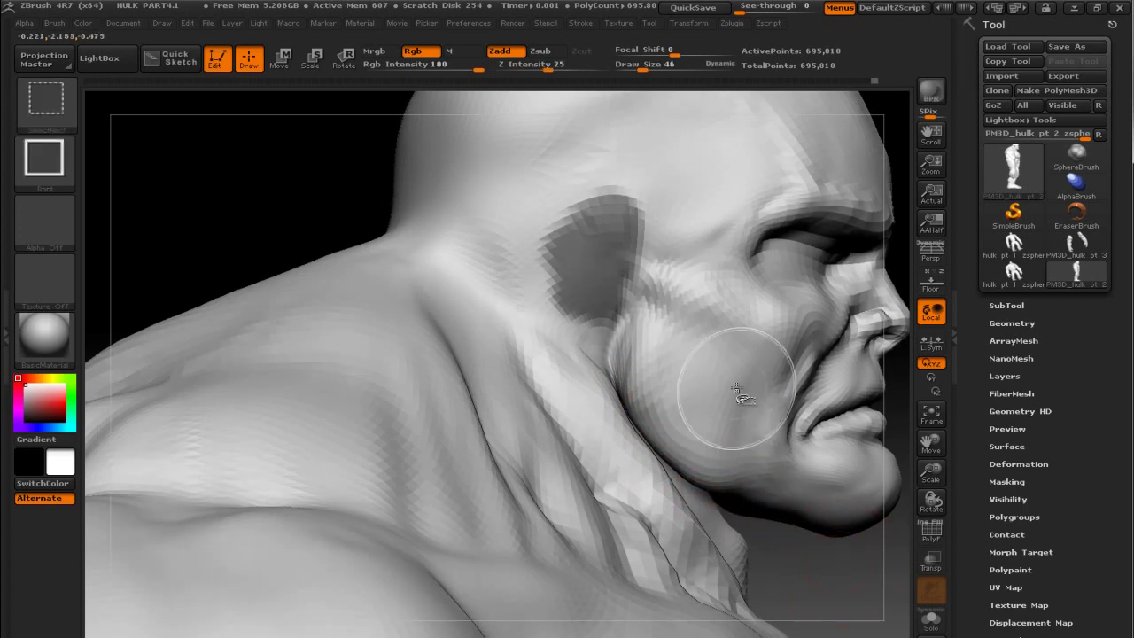
Hide the body so only the head shows, then smooth the jaw and cheek from the side.
{"action": "left_click", "coordinate": [804, 471], "text": "ctrl+shift"}
{"action": "left_click_drag", "start_coordinate": [804, 476], "coordinate": [749, 410]}
{"action": "mouse_move", "coordinate": [824, 571]}
{"action": "left_mouse_down"}
{"action": "mouse_move", "coordinate": [852, 584]}
{"action": "mouse_move", "coordinate": [708, 460]}
{"action": "left_mouse_up"}
{"action": "mouse_move", "coordinate": [631, 408]}
{"action": "left_mouse_down"}
{"action": "mouse_move", "coordinate": [567, 390]}
{"action": "mouse_move", "coordinate": [516, 350]}
{"action": "left_mouse_up"}
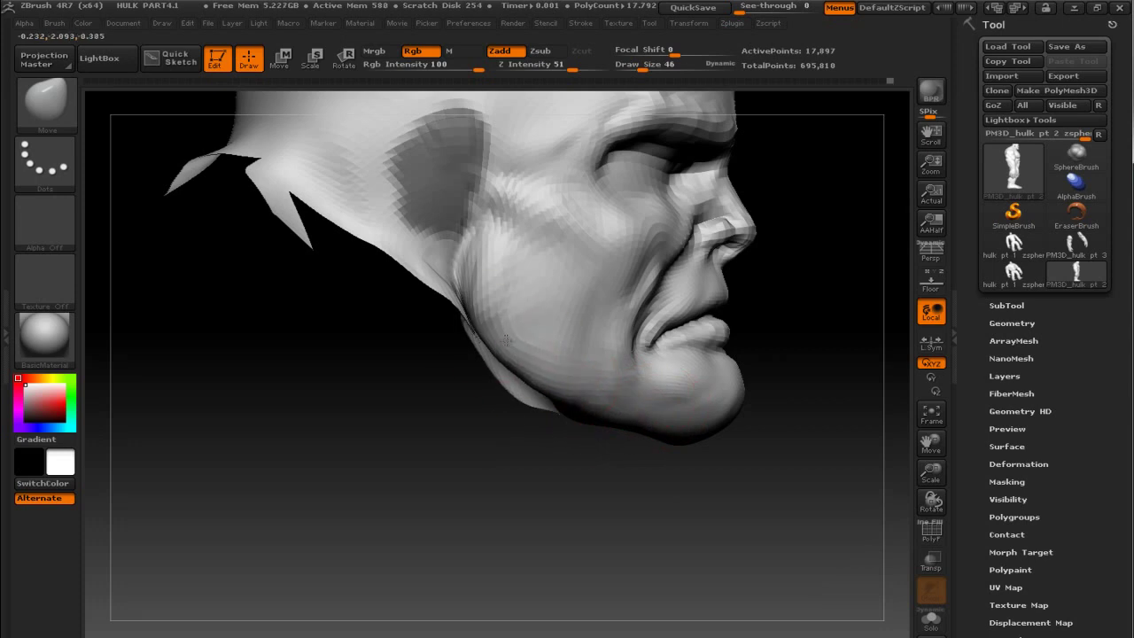
{"action": "mouse_move", "coordinate": [450, 325]}
{"action": "left_mouse_down"}
{"action": "mouse_move", "coordinate": [572, 380]}
{"action": "mouse_move", "coordinate": [641, 513]}
{"action": "mouse_move", "coordinate": [764, 407]}
{"action": "mouse_move", "coordinate": [752, 404]}
{"action": "mouse_move", "coordinate": [786, 315]}
{"action": "left_mouse_up"}
Smooth the left lower cheek around the chin and jaw.
{"action": "left_click_drag", "start_coordinate": [754, 271], "coordinate": [771, 190]}
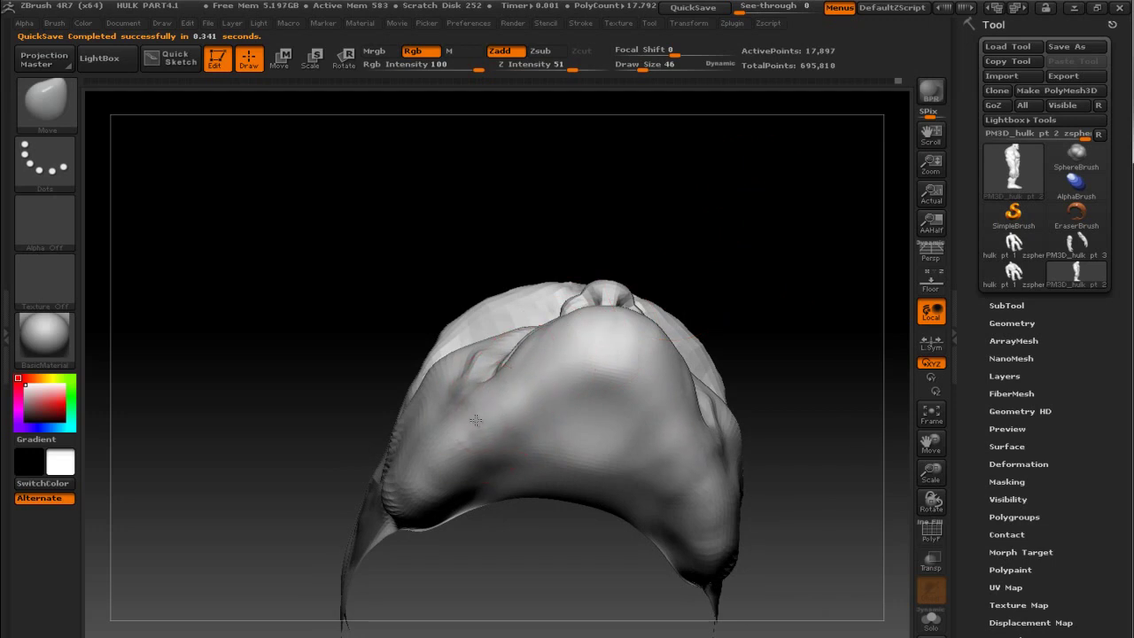
{"action": "mouse_move", "coordinate": [419, 491]}
{"action": "left_mouse_down", "text": "shift"}
{"action": "mouse_move", "coordinate": [481, 404]}
{"action": "mouse_move", "coordinate": [448, 456]}
{"action": "left_mouse_up", "text": "shift"}
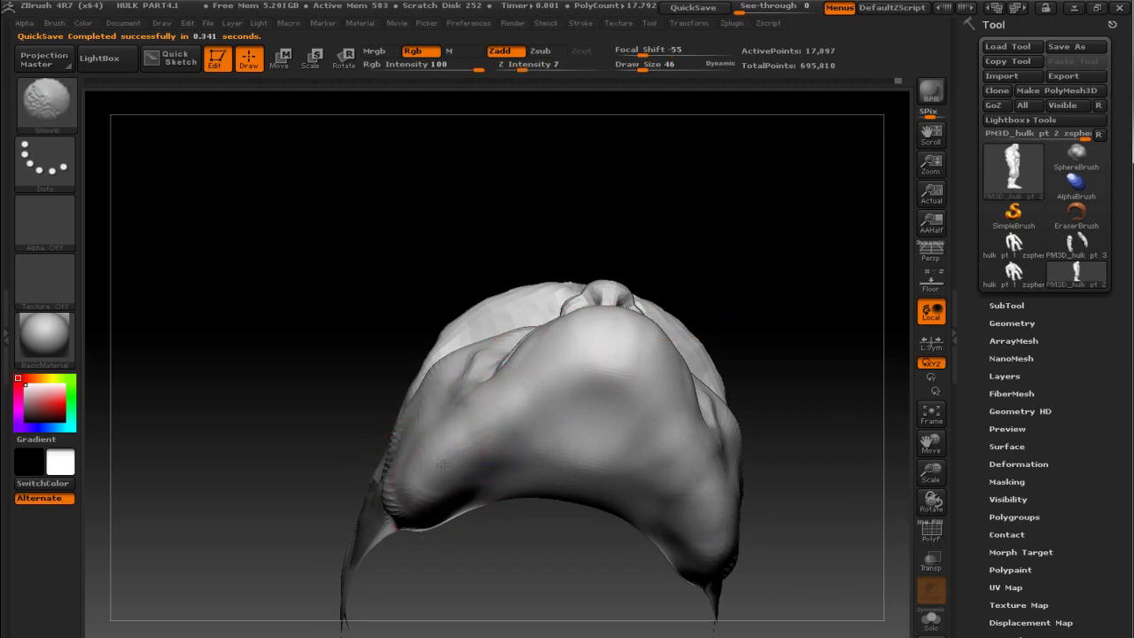
{"action": "mouse_move", "coordinate": [853, 245]}
{"action": "left_mouse_down"}
{"action": "mouse_move", "coordinate": [791, 470]}
{"action": "mouse_move", "coordinate": [741, 514]}
{"action": "mouse_move", "coordinate": [511, 440]}
{"action": "mouse_move", "coordinate": [542, 389]}
{"action": "left_mouse_up"}
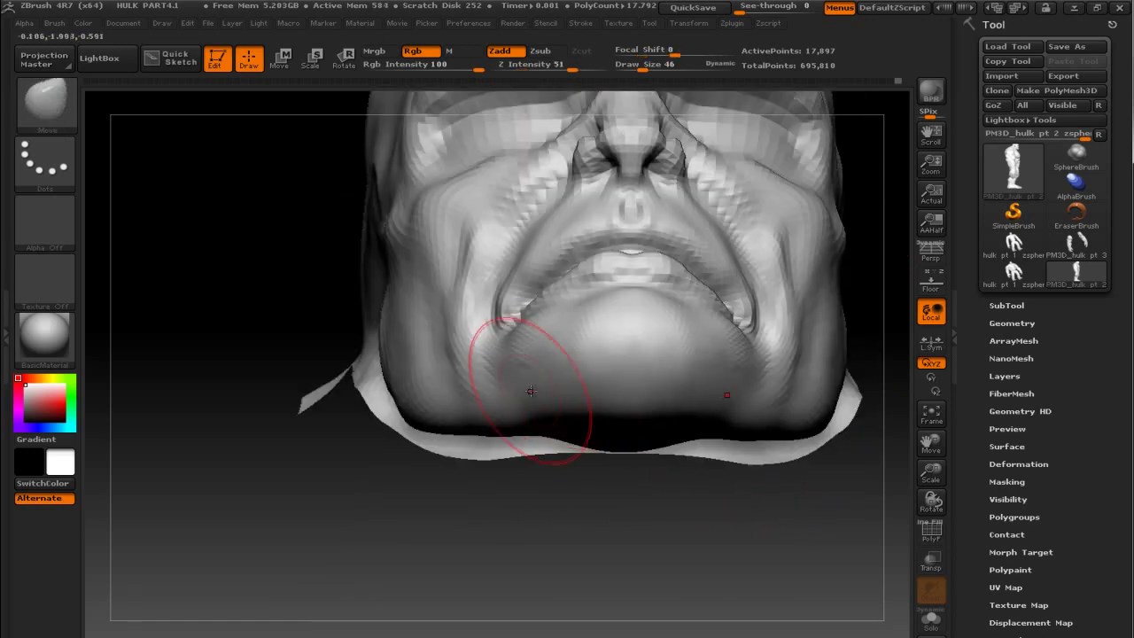
{"action": "mouse_move", "coordinate": [632, 486]}
{"action": "left_mouse_down"}
{"action": "mouse_move", "coordinate": [708, 519]}
{"action": "mouse_move", "coordinate": [738, 440]}
{"action": "mouse_move", "coordinate": [817, 397]}
{"action": "mouse_move", "coordinate": [812, 355]}
{"action": "mouse_move", "coordinate": [820, 374]}
{"action": "mouse_move", "coordinate": [608, 253]}
{"action": "left_mouse_up"}
Set the brush to size 30, try pulling the cheek toward the eye socket, and undo it.
{"action": "key", "text": "bracketleft"}
{"action": "key", "text": "bracketleft"}
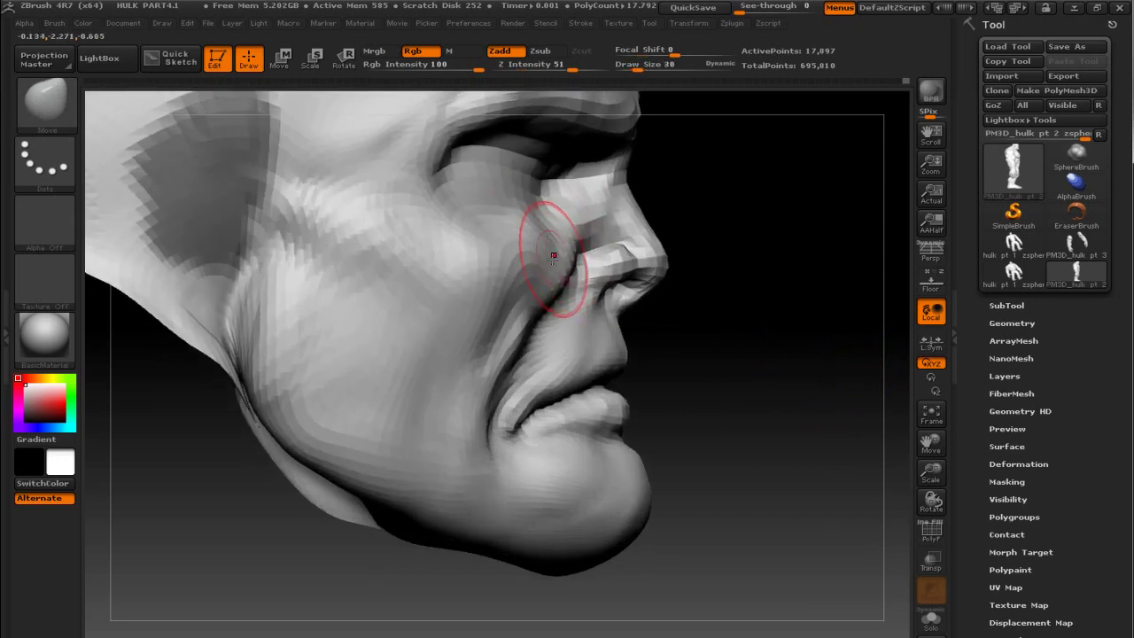
{"action": "key", "text": "bracketright"}
{"action": "left_click_drag", "start_coordinate": [512, 239], "coordinate": [496, 193]}
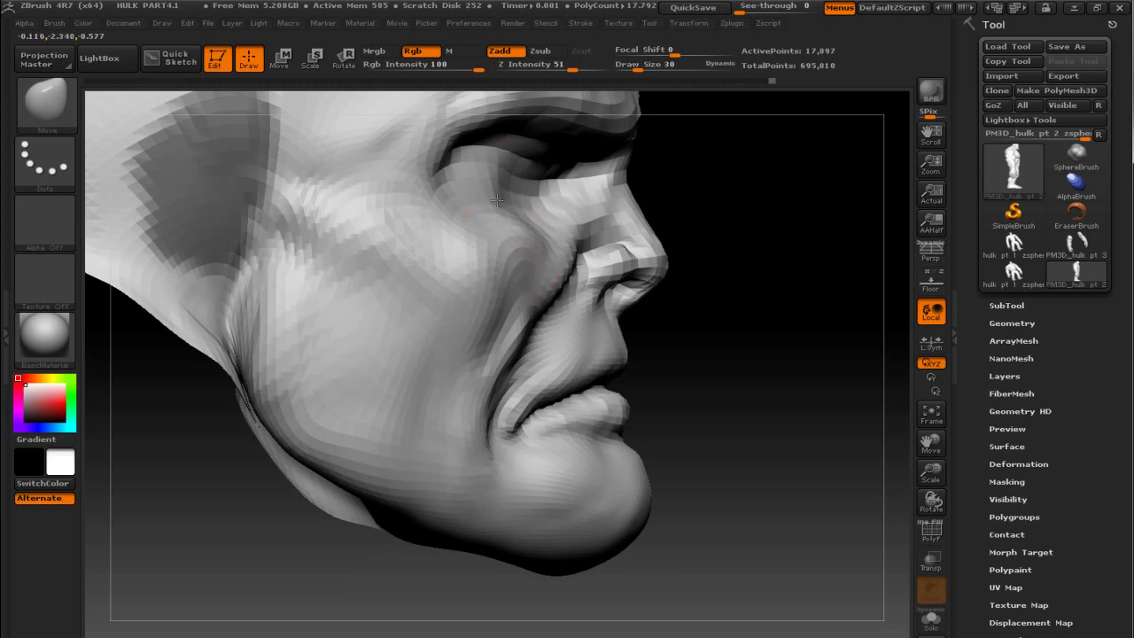
{"action": "key", "text": "ctrl+z"}
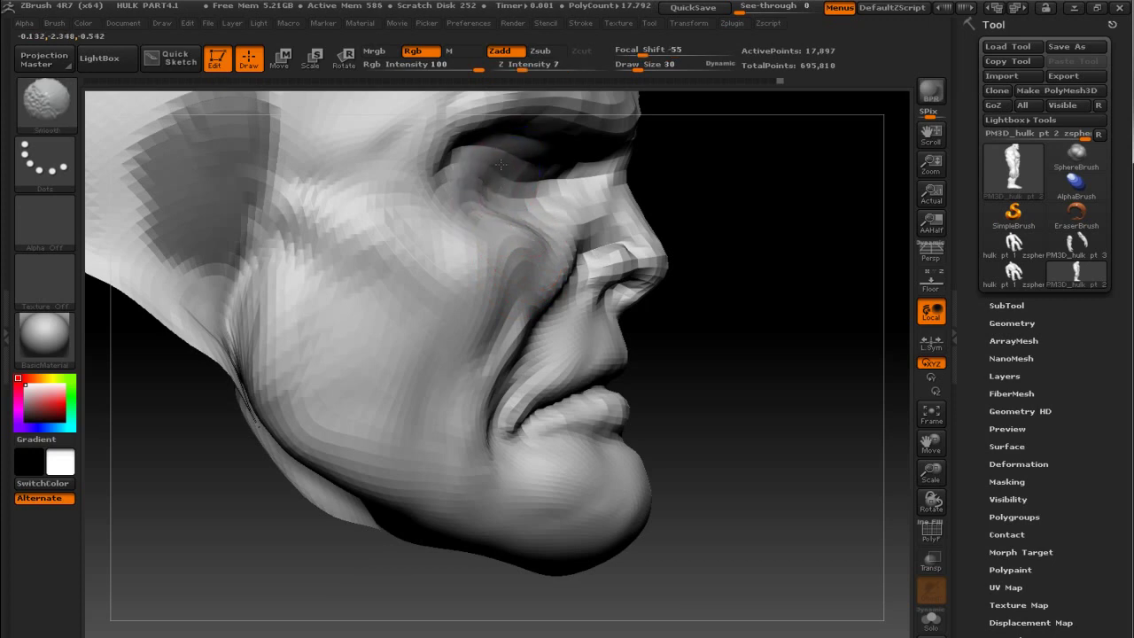
Smooth gently from a frontal view, then unhide the body to show the full bust.
{"action": "key", "text": "shift"}
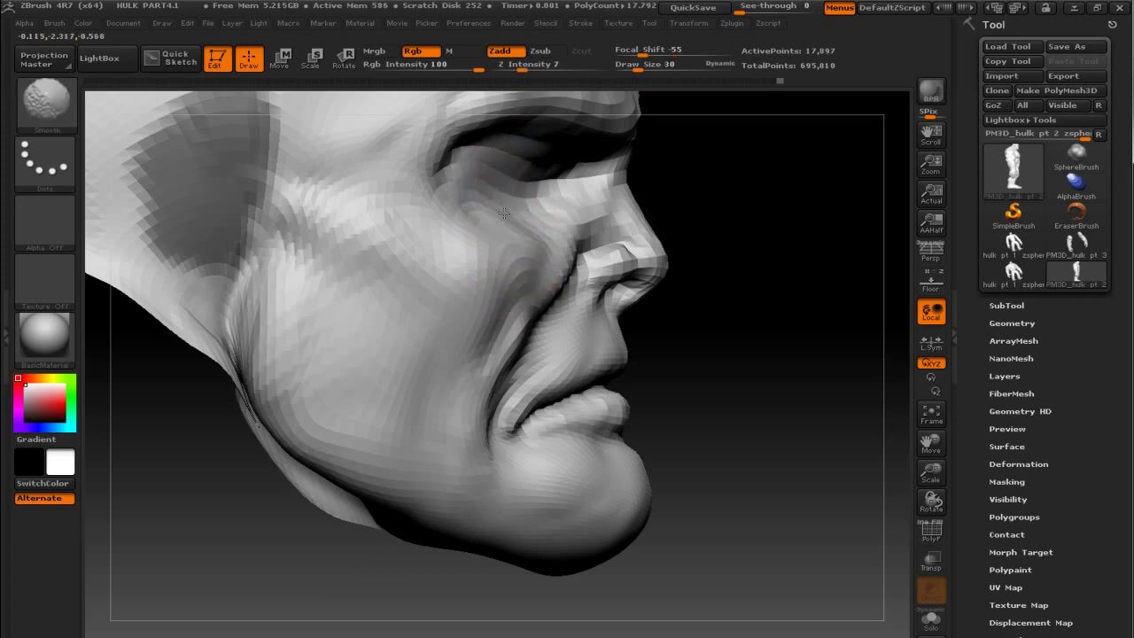
{"action": "mouse_move", "coordinate": [710, 215]}
{"action": "left_mouse_down"}
{"action": "mouse_move", "coordinate": [815, 236]}
{"action": "mouse_move", "coordinate": [721, 265]}
{"action": "left_mouse_up"}
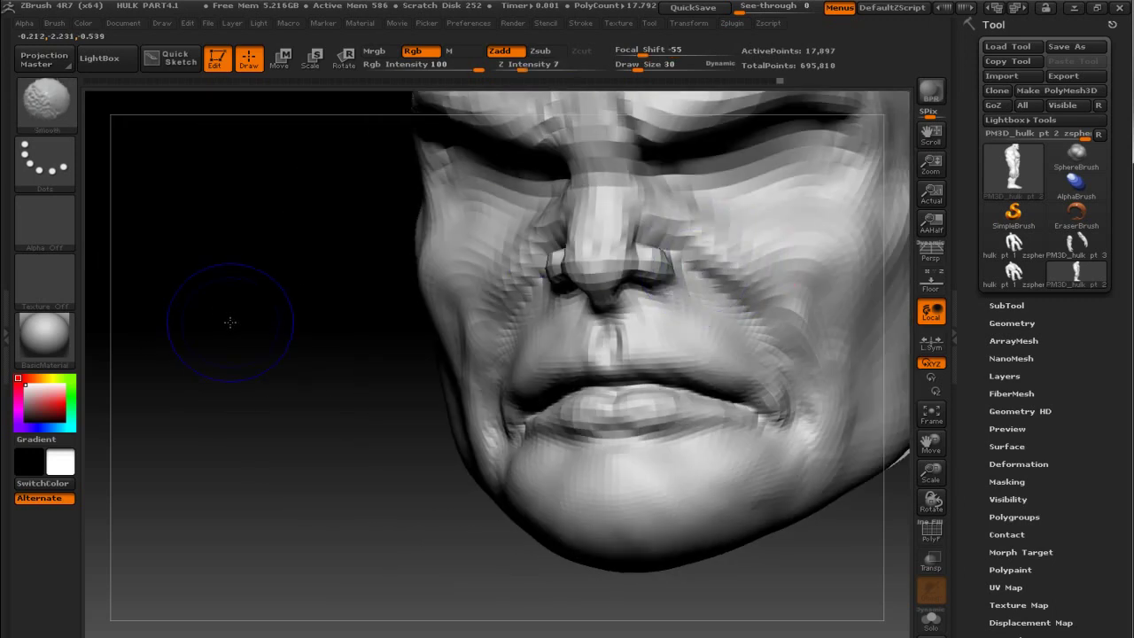
{"action": "left_click_drag", "start_coordinate": [228, 321], "coordinate": [282, 313]}
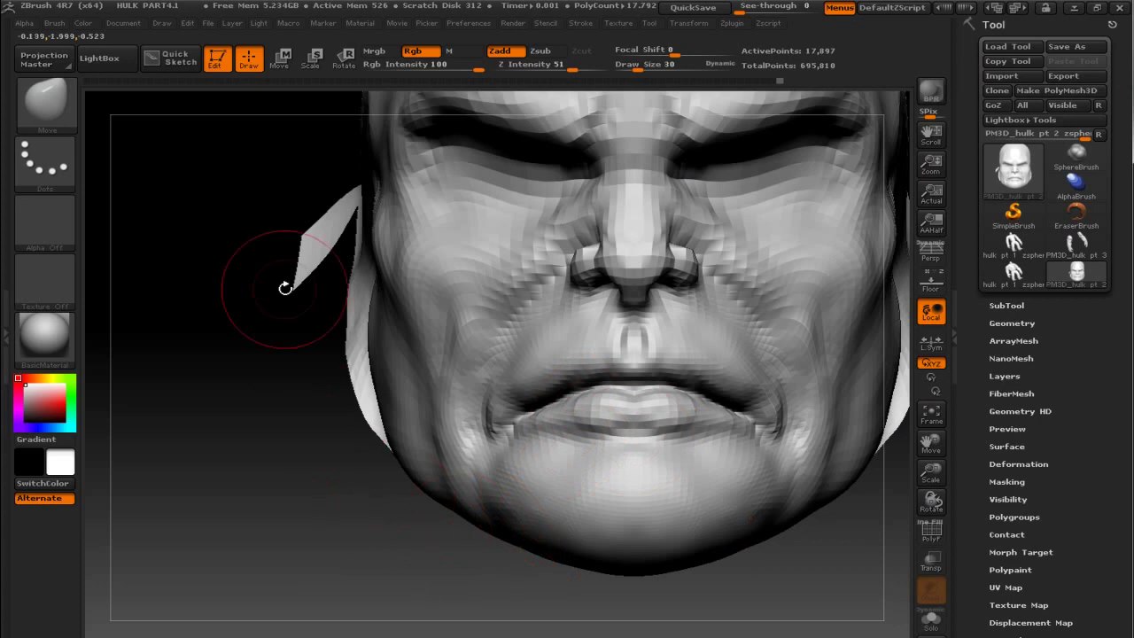
{"action": "left_click", "coordinate": [265, 193], "text": "ctrl+shift"}
{"action": "left_click_drag", "start_coordinate": [263, 190], "coordinate": [285, 241]}
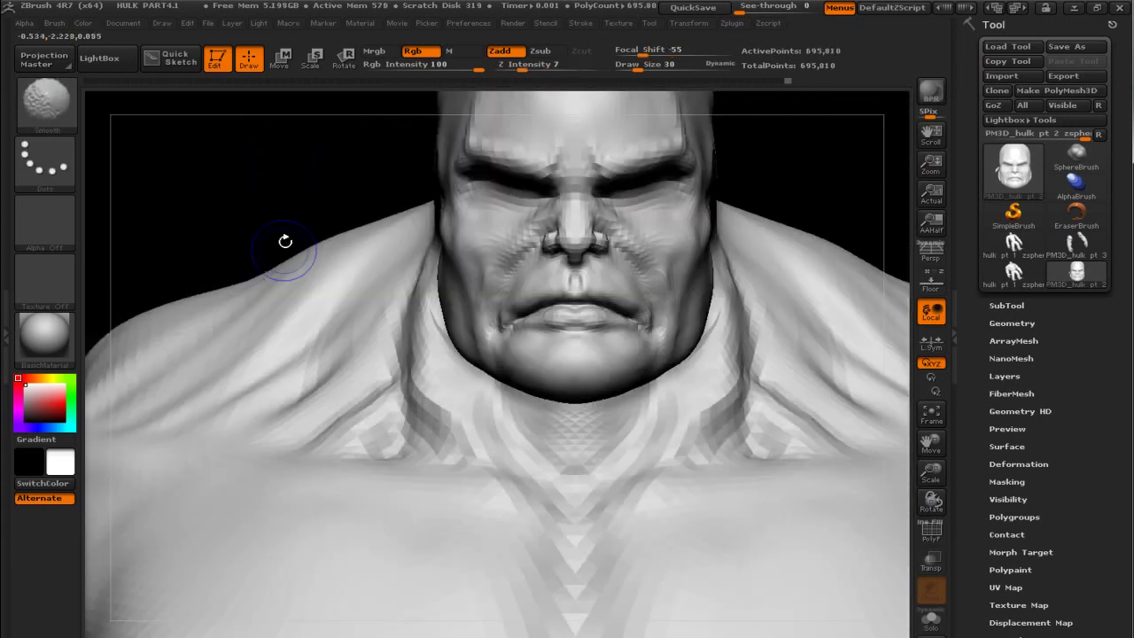
Frame the torso at a three-quarter angle and pick a brush from the brush picker.
{"action": "key", "text": "f"}
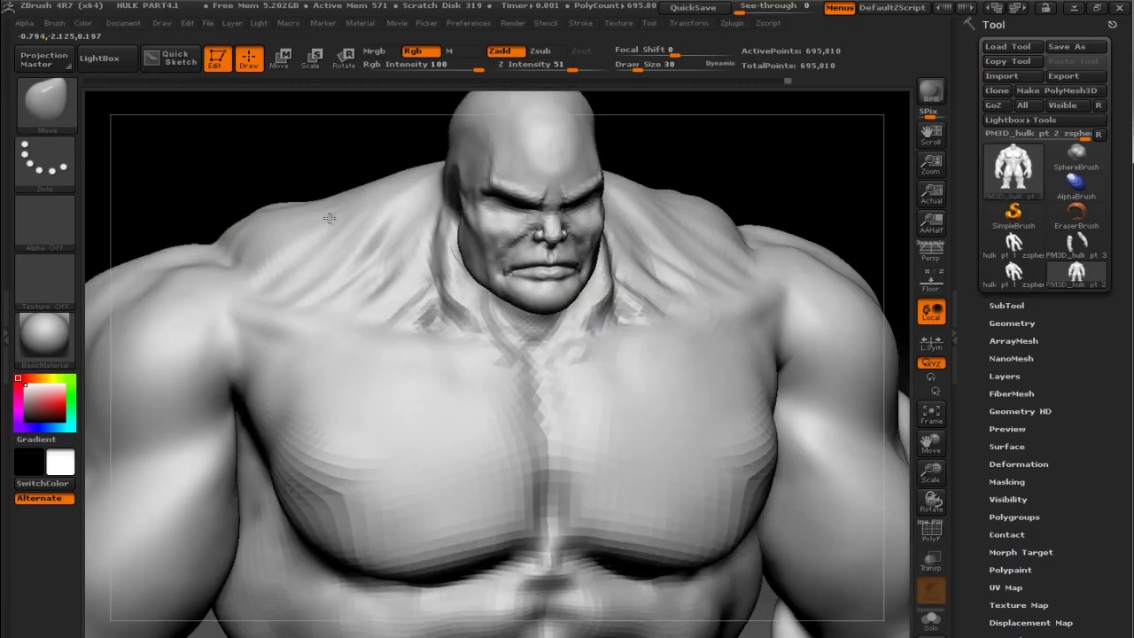
{"action": "left_click_drag", "start_coordinate": [329, 218], "coordinate": [286, 254]}
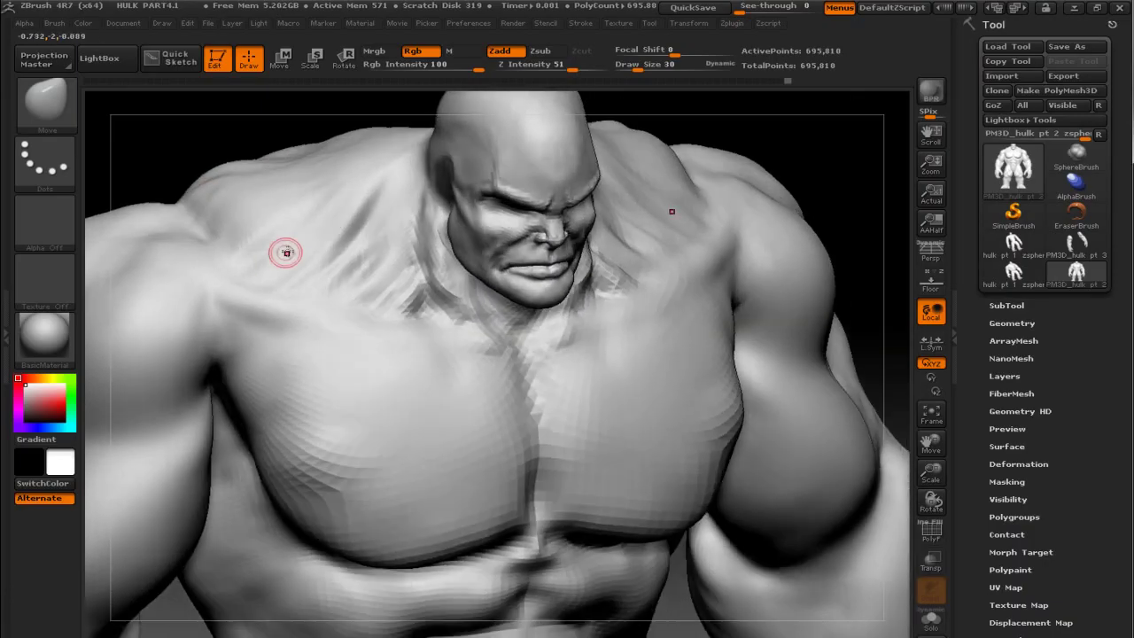
{"action": "key", "text": "b"}
{"action": "key", "text": "m"}
{"action": "key", "text": "v"}
{"action": "key", "text": "b"}
{"action": "key", "text": "c"}
{"action": "key", "text": "b"}
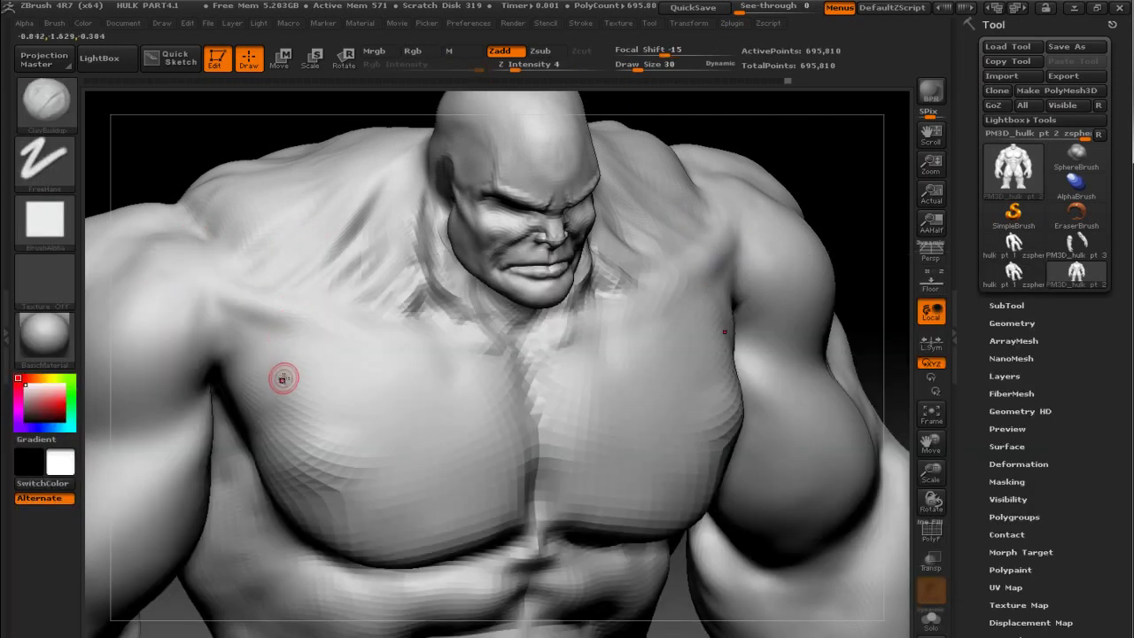
Paint a mask along both clavicles across the upper chest and check it from the front.
{"action": "key", "text": "ctrl"}
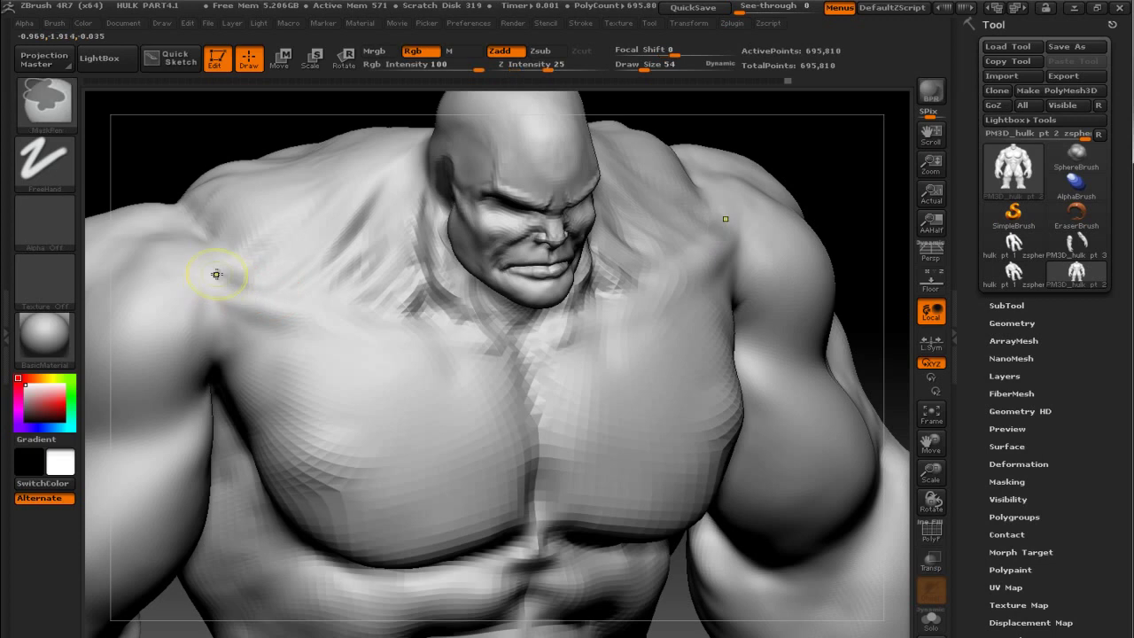
{"action": "left_click_drag", "start_coordinate": [228, 280], "coordinate": [329, 335], "text": "ctrl"}
{"action": "mouse_move", "coordinate": [531, 341]}
{"action": "left_mouse_down", "text": "ctrl"}
{"action": "mouse_move", "coordinate": [339, 338]}
{"action": "mouse_move", "coordinate": [245, 298]}
{"action": "left_mouse_up", "text": "ctrl"}
{"action": "left_click_drag", "start_coordinate": [204, 251], "coordinate": [365, 326], "text": "ctrl"}
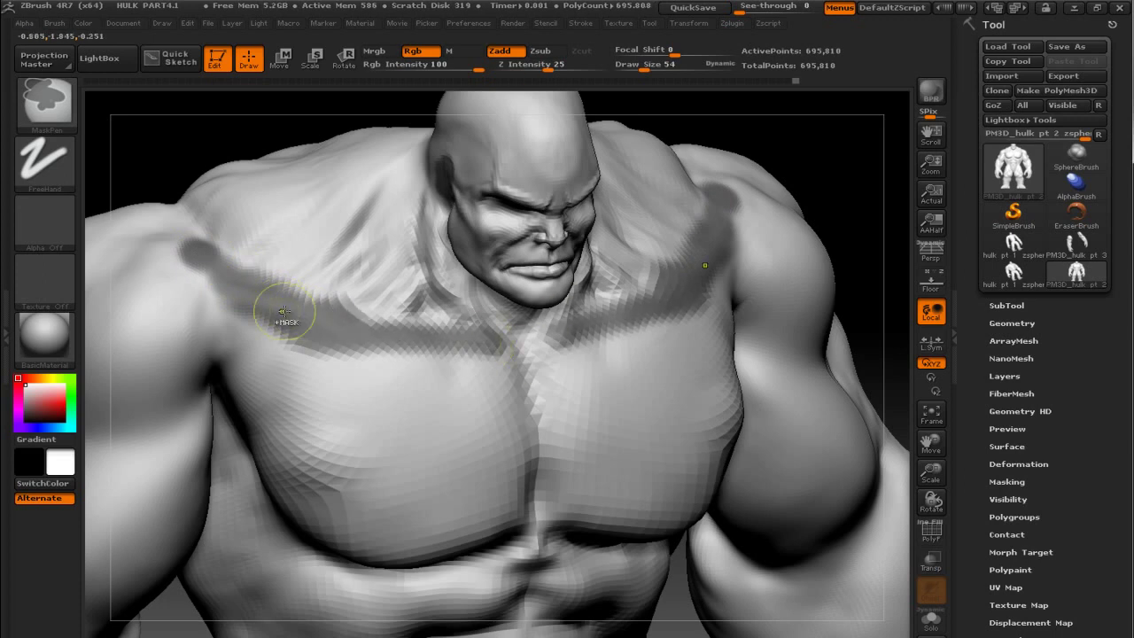
{"action": "left_click_drag", "start_coordinate": [835, 165], "coordinate": [825, 177], "text": "shift"}
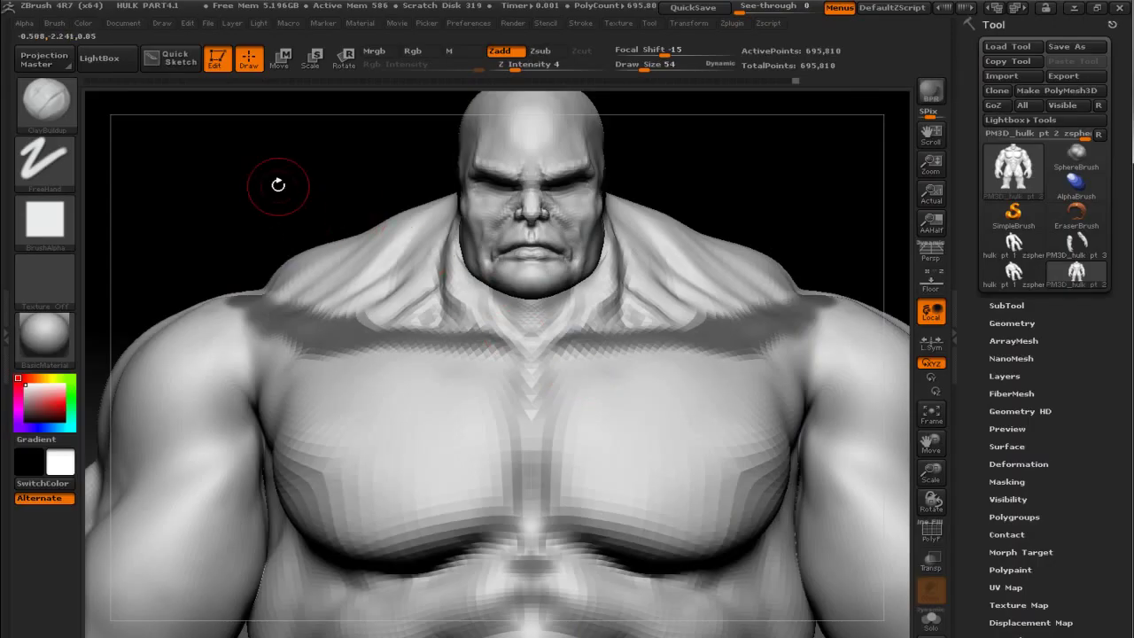
{"action": "left_click_drag", "start_coordinate": [278, 182], "coordinate": [265, 291]}
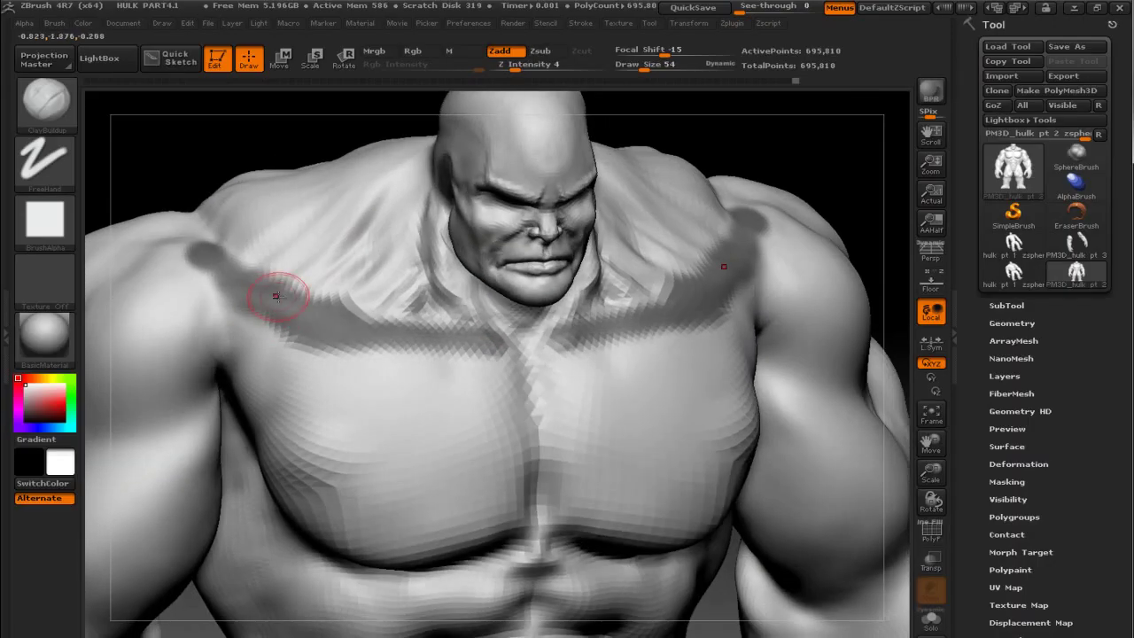
Invert the mask so only the clavicle band stays editable.
{"action": "key", "text": "ctrl"}
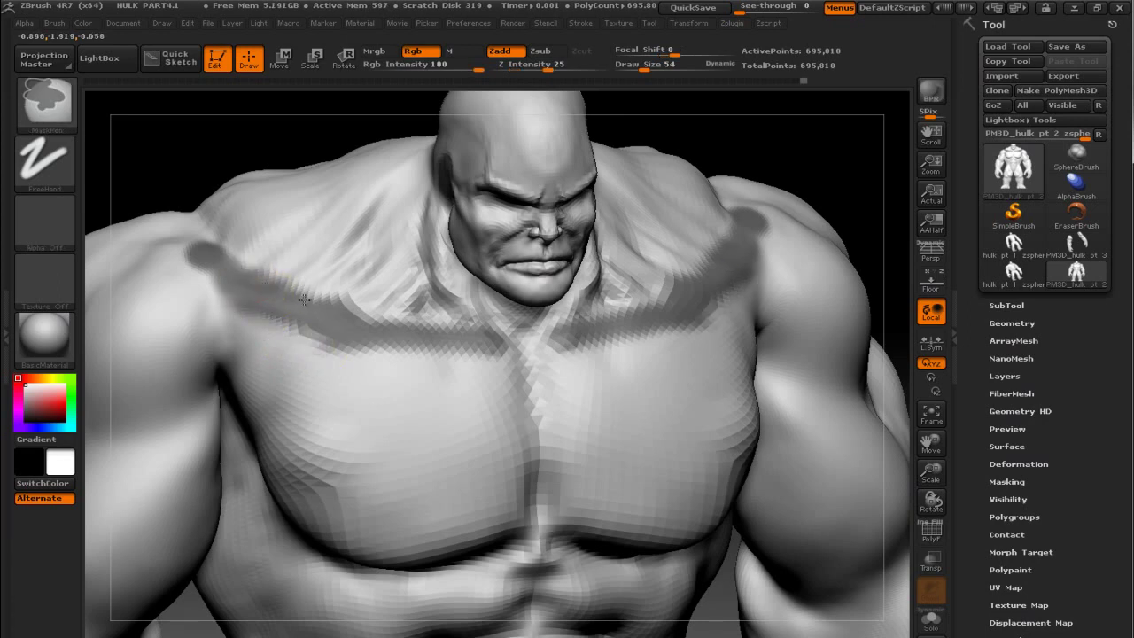
{"action": "key", "text": "ctrl"}
{"action": "left_click", "coordinate": [259, 138], "text": "ctrl"}
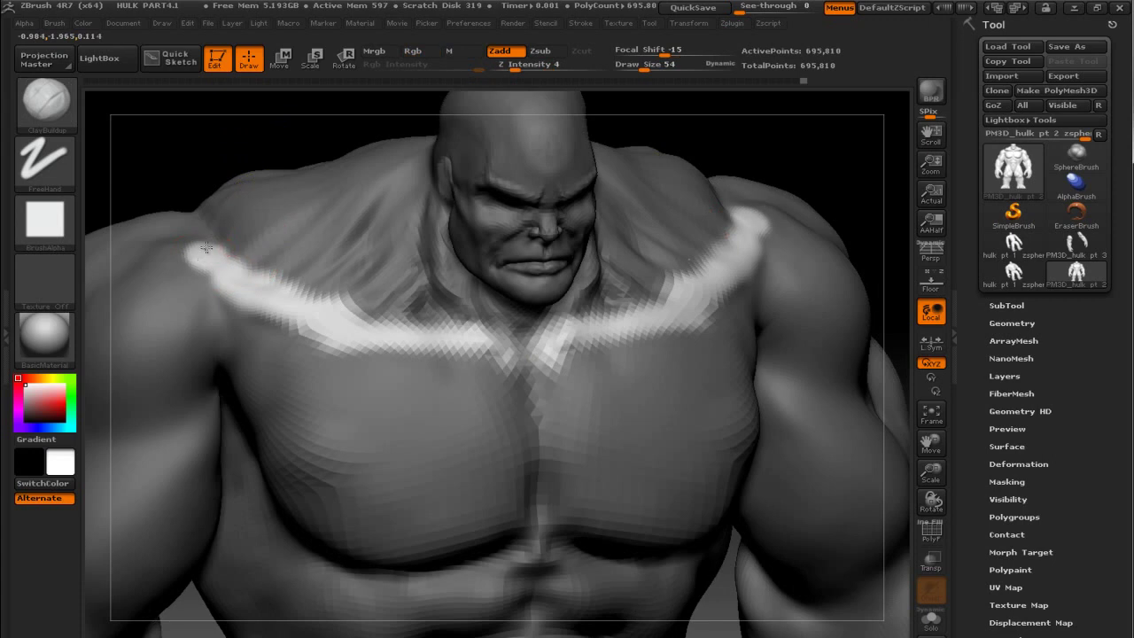
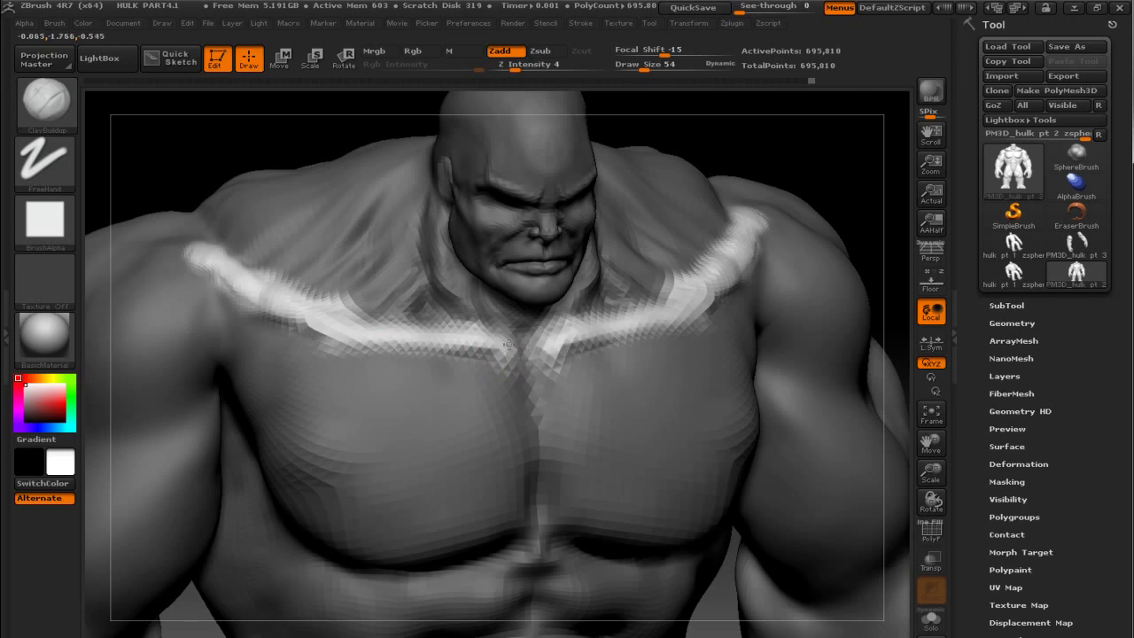
Smooth the chest below the collarbone band and across its centre.
{"action": "mouse_move", "coordinate": [292, 184]}
{"action": "left_mouse_down"}
{"action": "mouse_move", "coordinate": [273, 127]}
{"action": "mouse_move", "coordinate": [316, 197]}
{"action": "mouse_move", "coordinate": [324, 324]}
{"action": "left_mouse_up"}
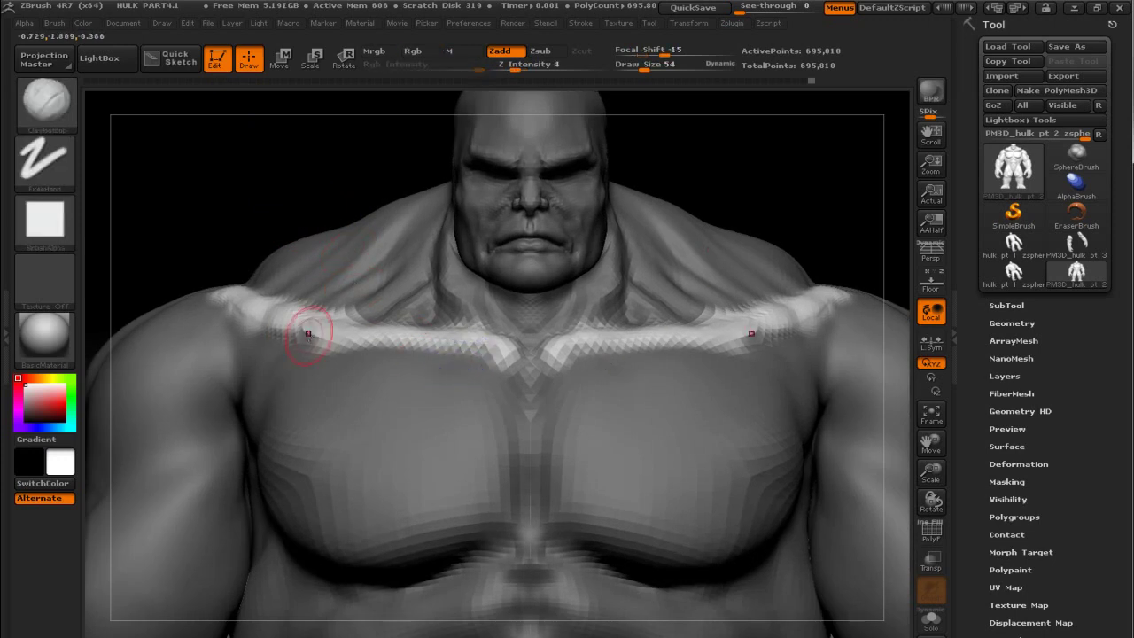
{"action": "left_click_drag", "start_coordinate": [218, 207], "coordinate": [235, 332]}
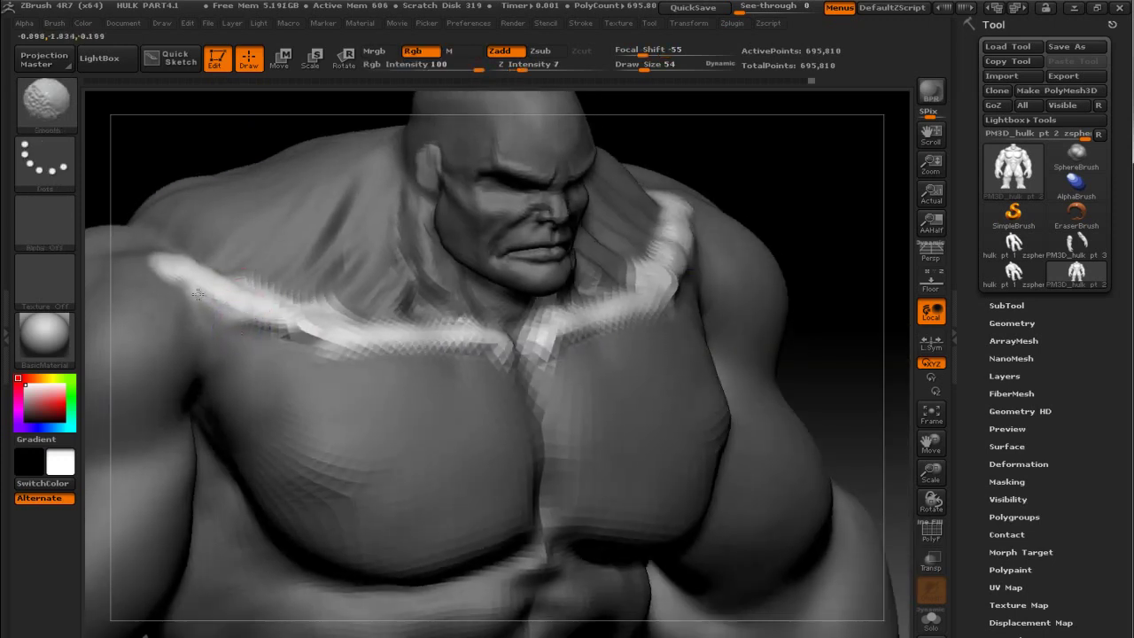
{"action": "left_click_drag", "start_coordinate": [237, 291], "coordinate": [375, 336], "text": "shift"}
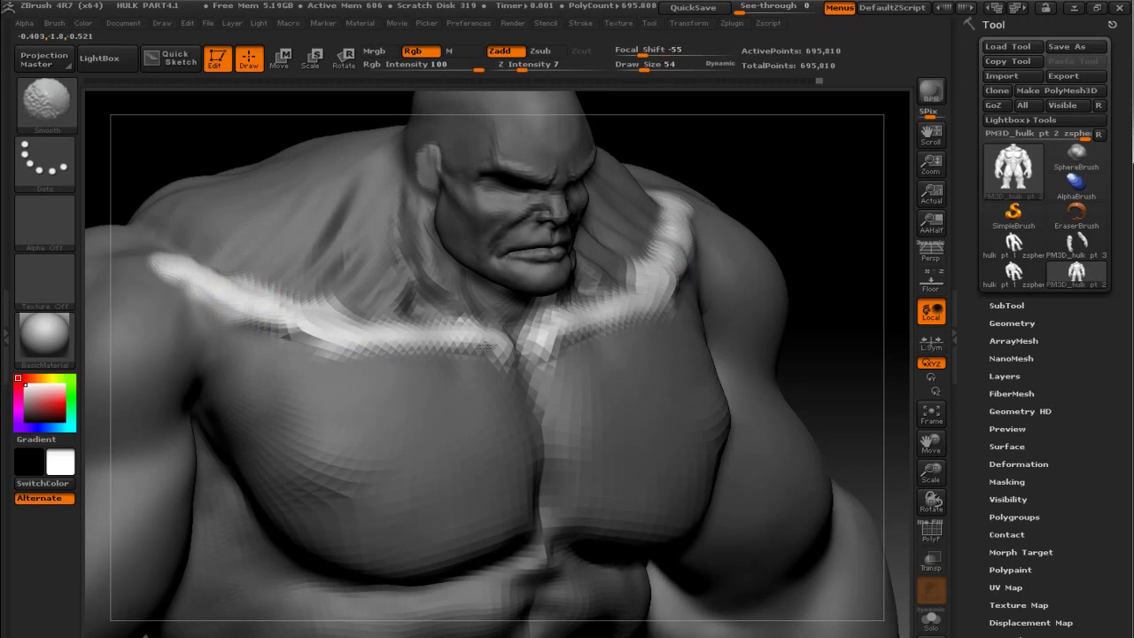
{"action": "left_click_drag", "start_coordinate": [508, 346], "coordinate": [306, 330], "text": "shift"}
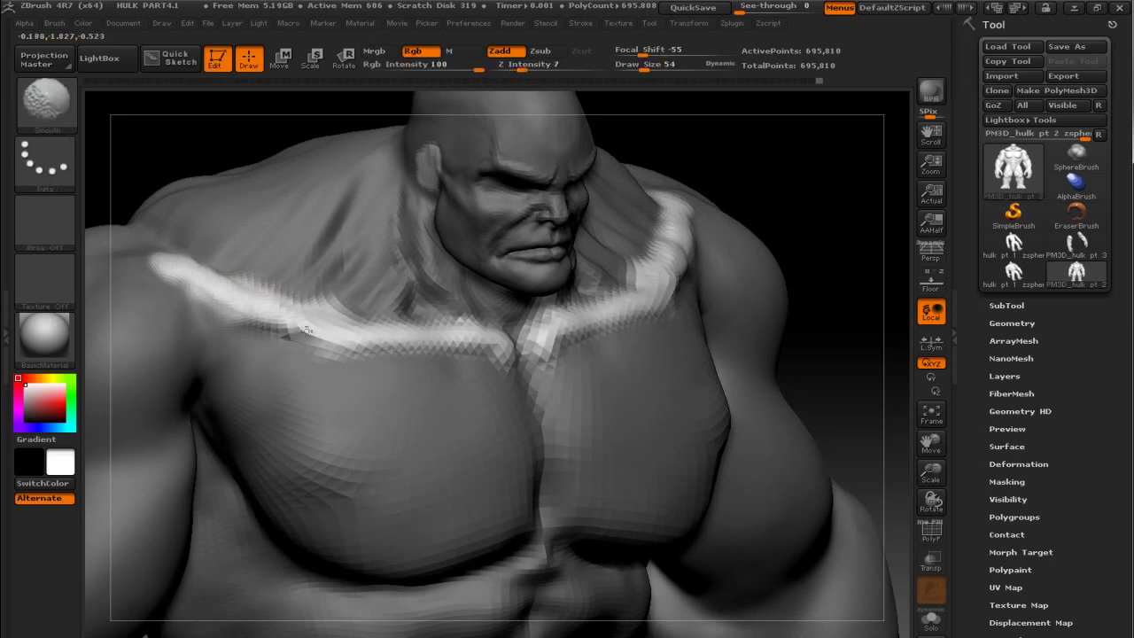
{"action": "left_click_drag", "start_coordinate": [198, 139], "coordinate": [263, 185]}
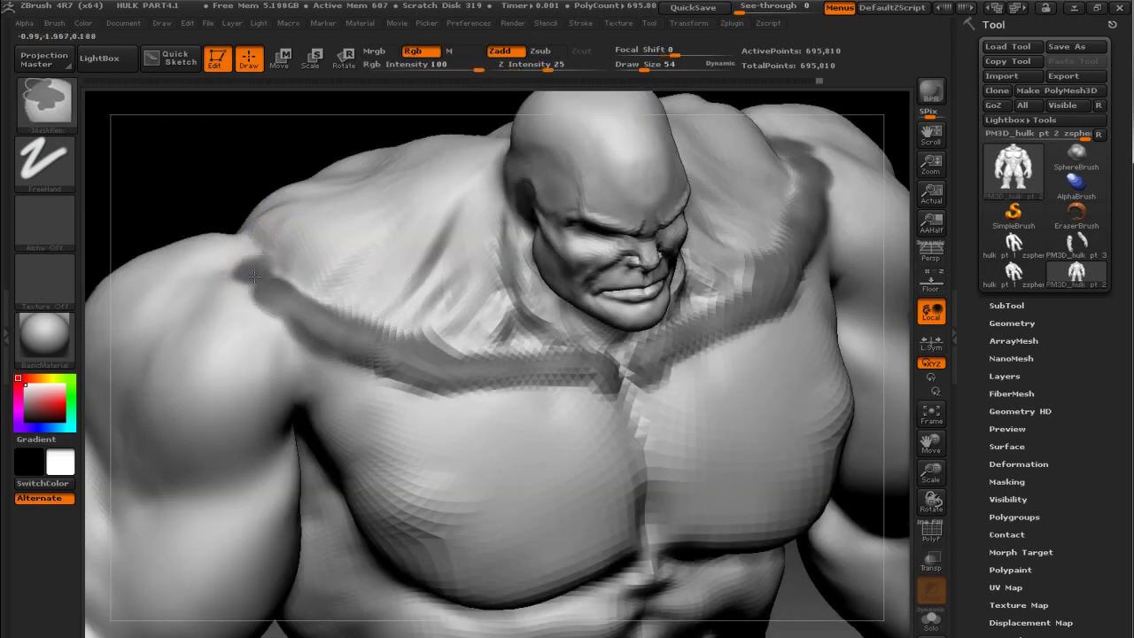
Invert the collarbone mask, smooth the surface, then clear the mask from the whole model.
{"action": "key", "text": "ctrl+i"}
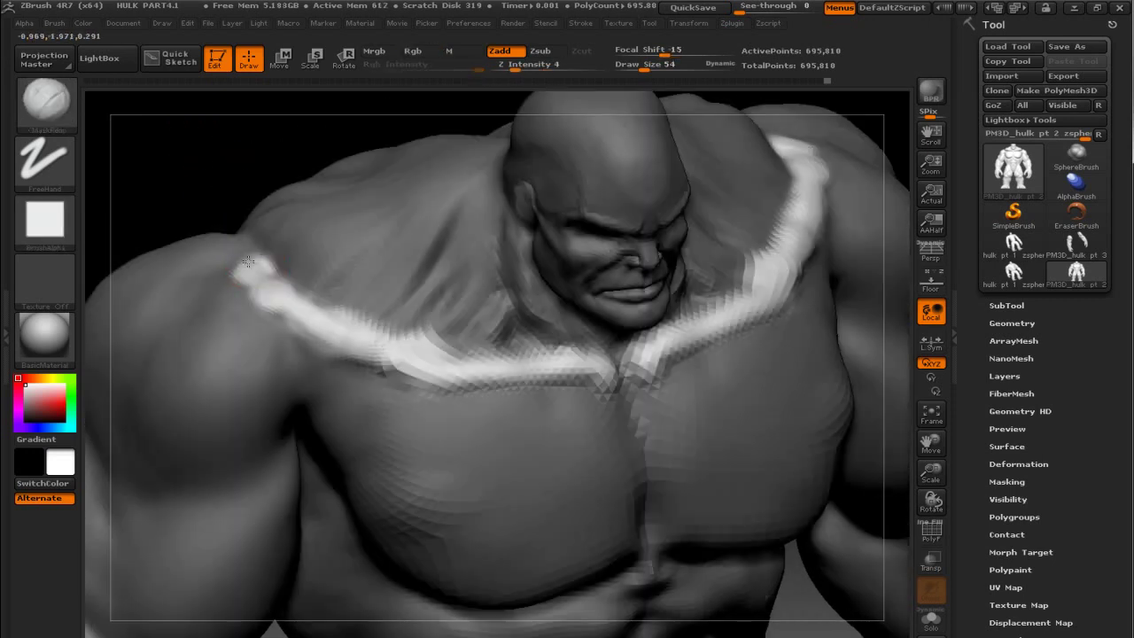
{"action": "key", "text": "shift"}
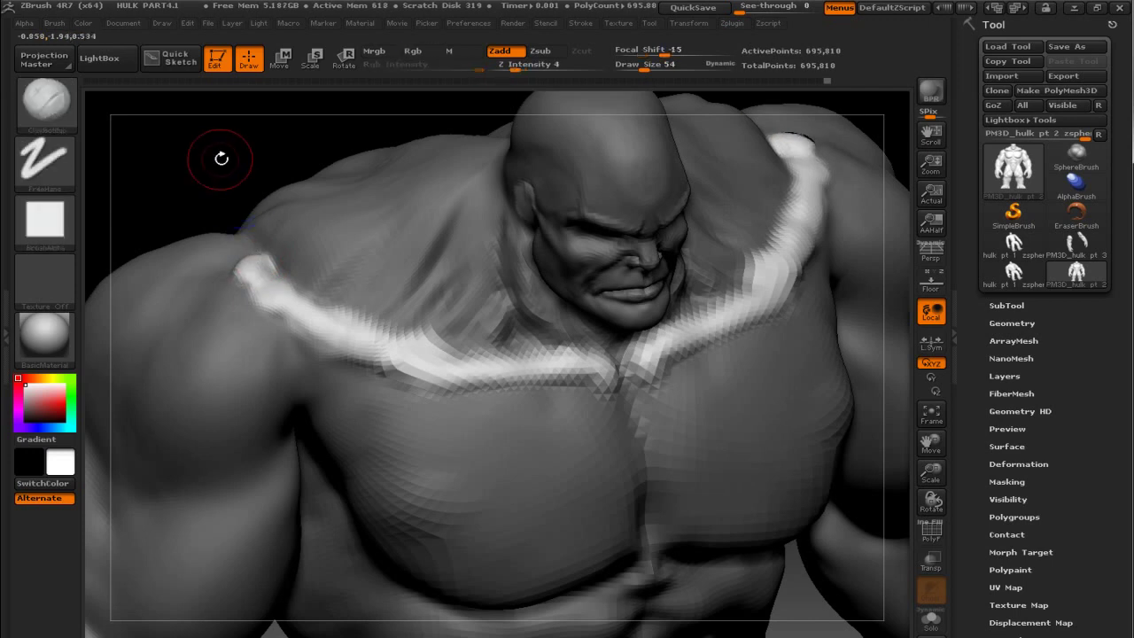
{"action": "left_click_drag", "start_coordinate": [222, 157], "coordinate": [257, 190], "text": "ctrl"}
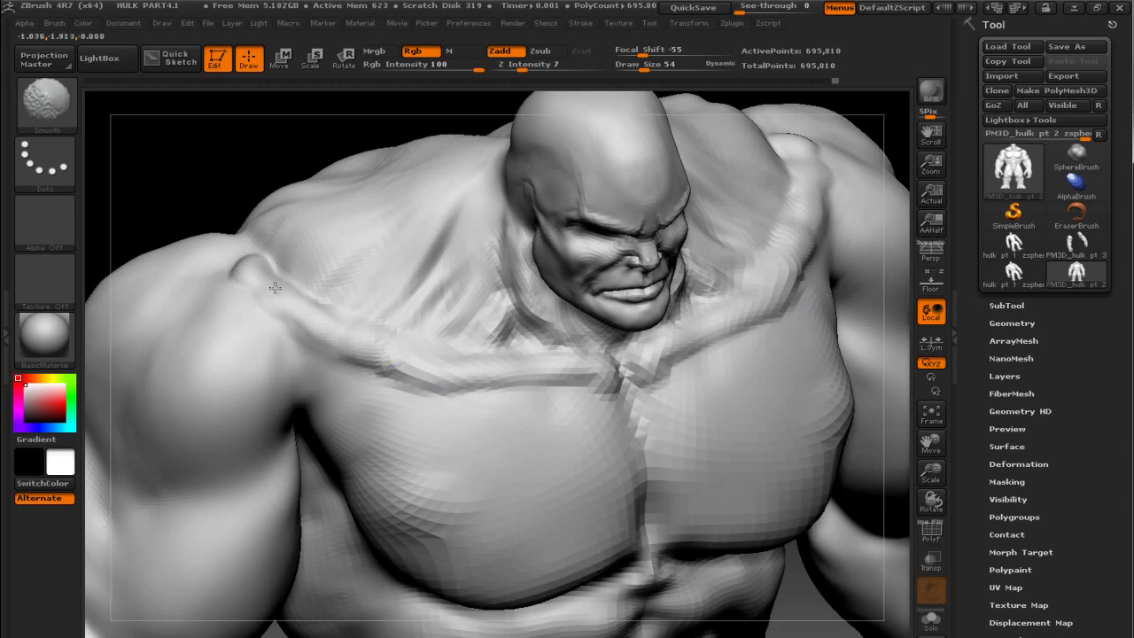
{"action": "left_click_drag", "start_coordinate": [266, 186], "coordinate": [317, 191], "text": "shift"}
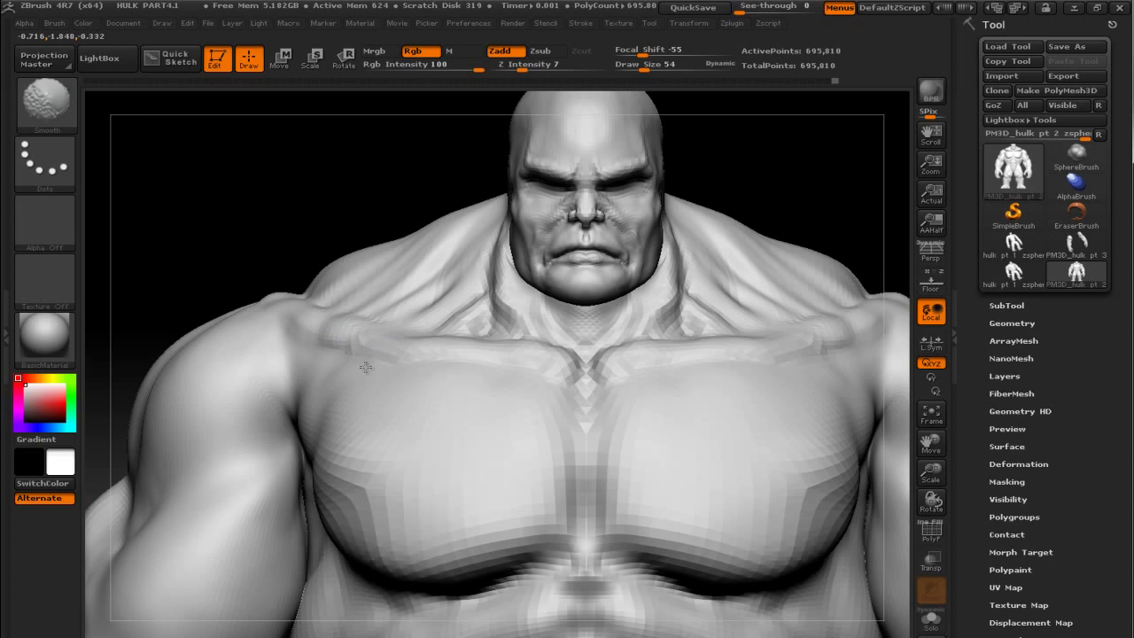
{"action": "mouse_move", "coordinate": [332, 152]}
{"action": "left_mouse_down", "text": "alt"}
{"action": "mouse_move", "coordinate": [298, 205]}
{"action": "mouse_move", "coordinate": [228, 172]}
{"action": "left_mouse_up", "text": "alt"}
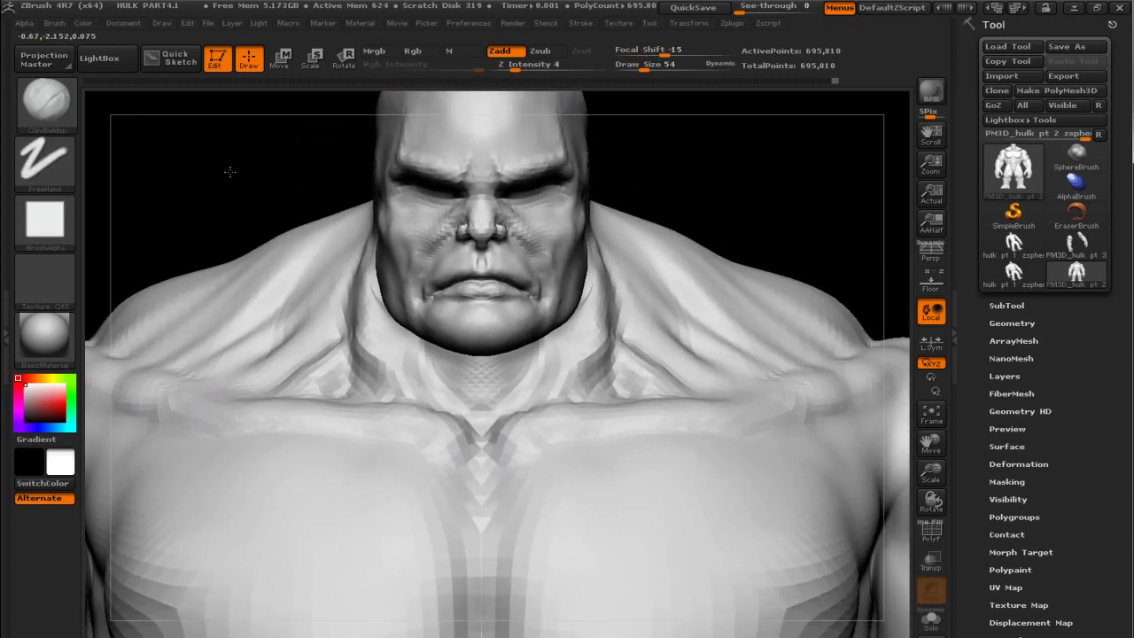
{"action": "left_click_drag", "start_coordinate": [850, 162], "coordinate": [797, 223]}
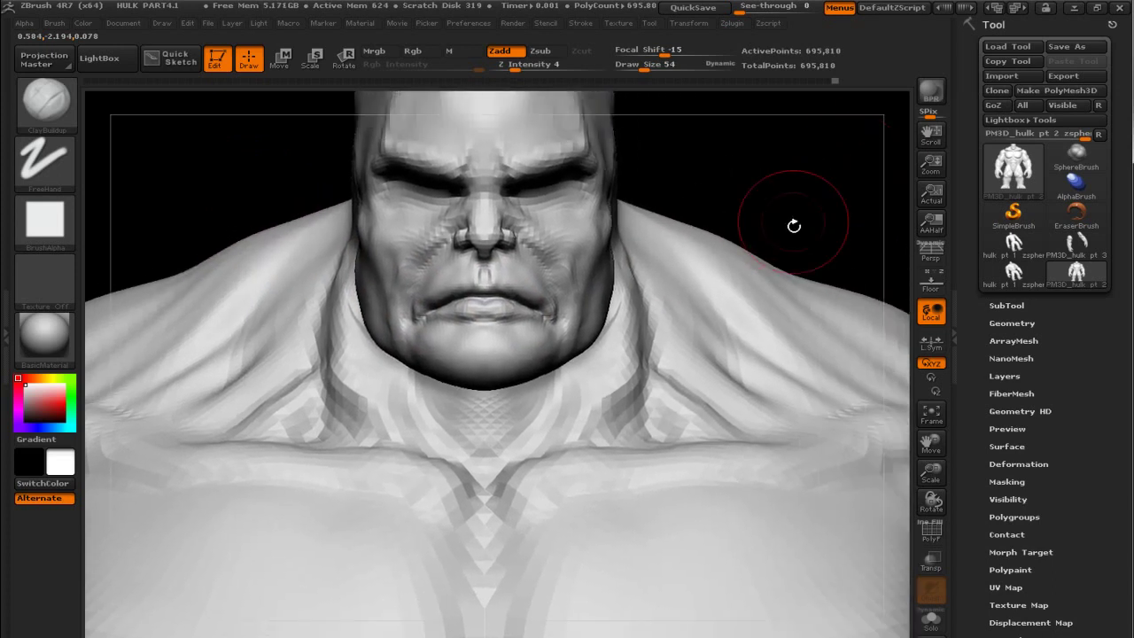
{"action": "key", "text": "alt+Tab"}
Check the reference slides, then isolate the head and zoom in on the nose and cheek.
{"action": "left_click", "coordinate": [363, 277]}
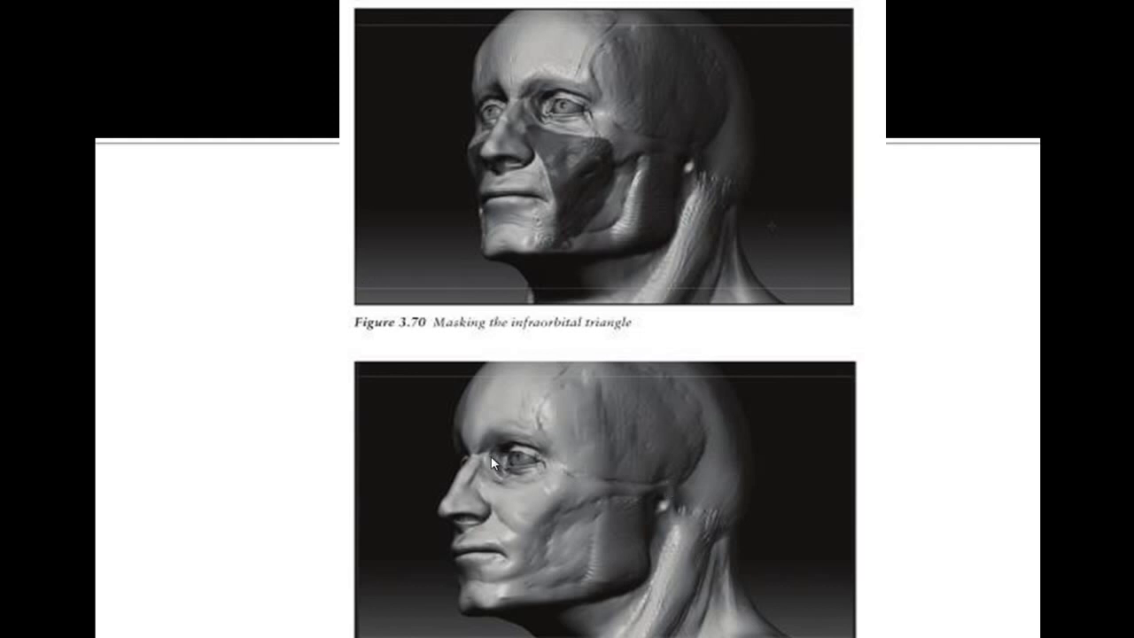
{"action": "key", "text": "alt+Tab"}
{"action": "mouse_move", "coordinate": [714, 213]}
{"action": "left_mouse_down"}
{"action": "mouse_move", "coordinate": [746, 183]}
{"action": "mouse_move", "coordinate": [732, 233]}
{"action": "left_mouse_up"}
{"action": "left_click", "coordinate": [506, 215], "text": "ctrl+shift"}
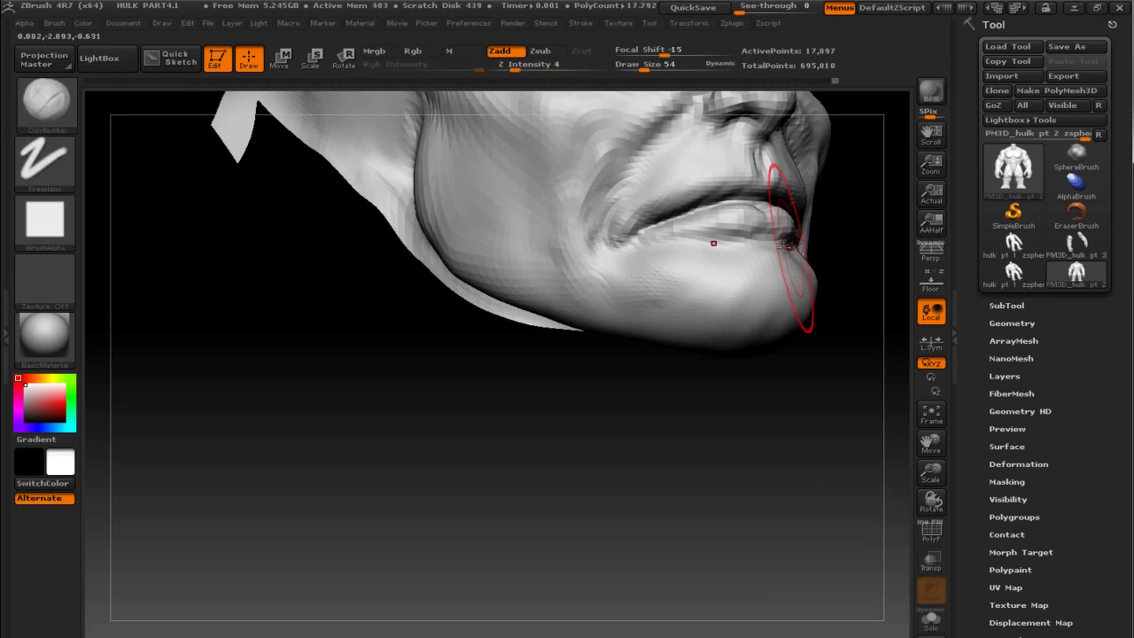
{"action": "key", "text": "f"}
{"action": "left_click_drag", "start_coordinate": [753, 372], "coordinate": [532, 349], "text": "alt"}
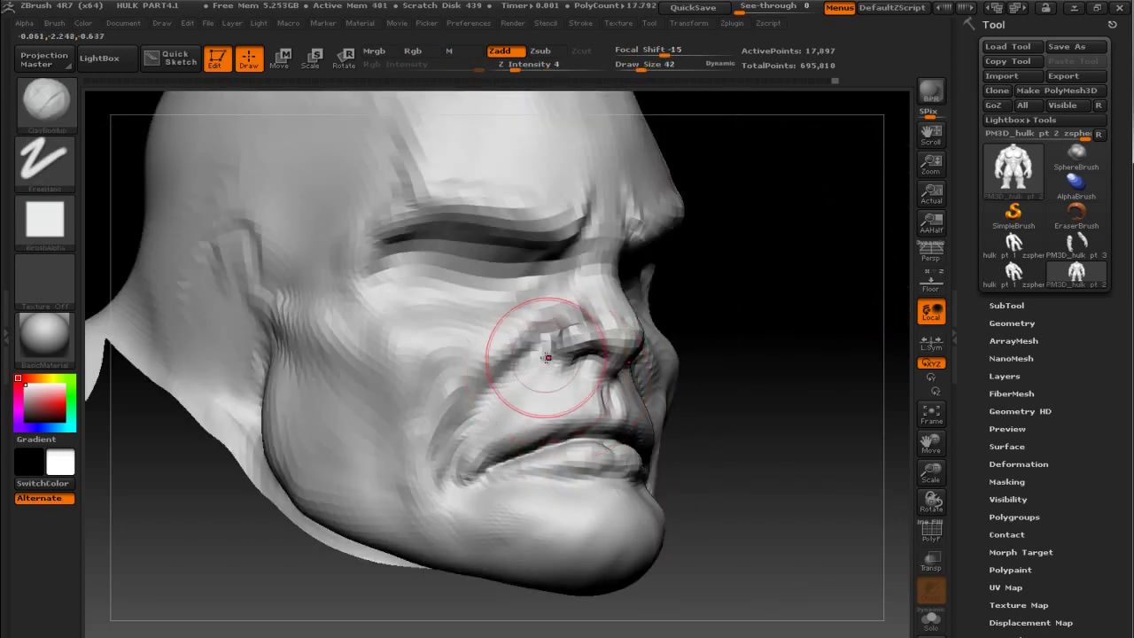
Compare with the book figure, then build up and smooth the cheek above the nasolabial fold.
{"action": "key", "text": "alt+Tab"}
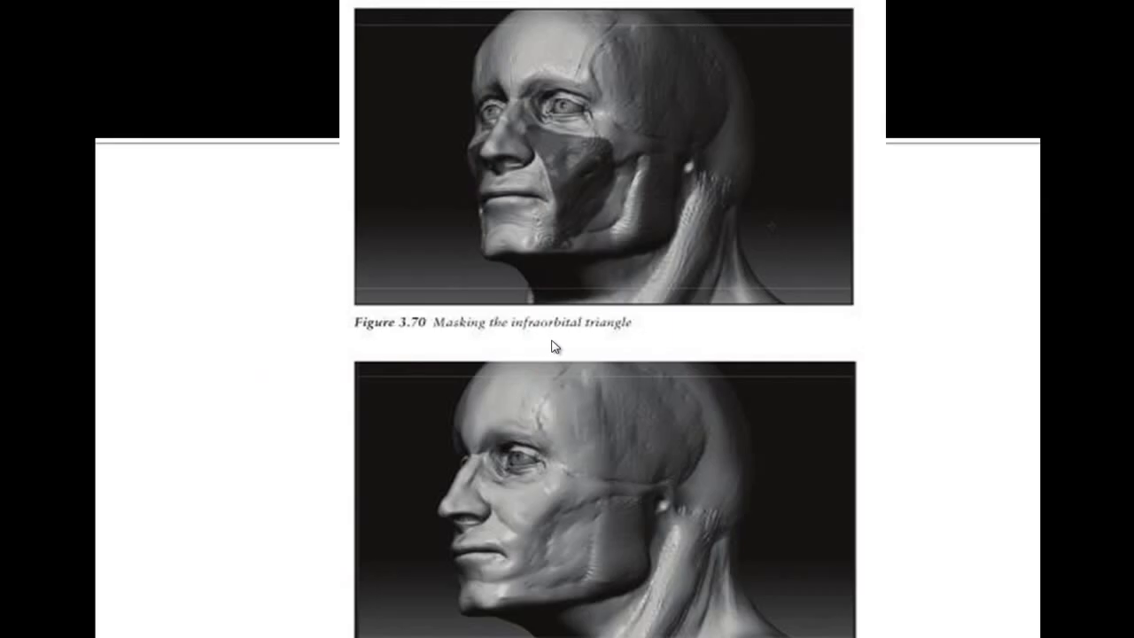
{"action": "key", "text": "alt+Tab"}
{"action": "mouse_move", "coordinate": [777, 271]}
{"action": "left_mouse_down"}
{"action": "mouse_move", "coordinate": [792, 316]}
{"action": "mouse_move", "coordinate": [686, 319]}
{"action": "left_mouse_up"}
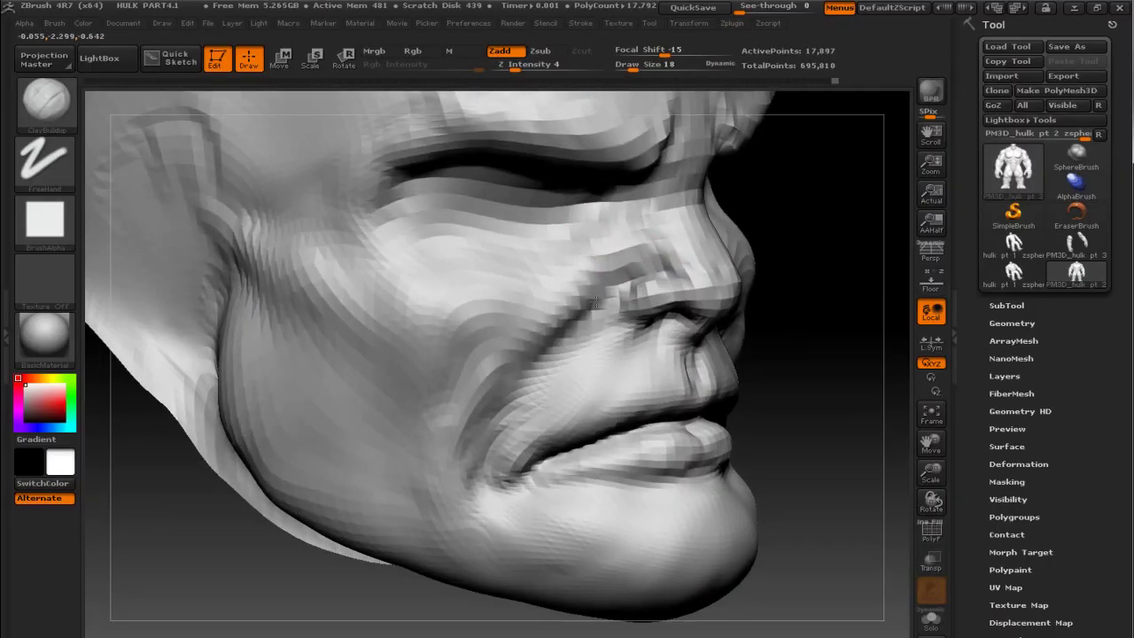
{"action": "mouse_move", "coordinate": [553, 270]}
{"action": "left_mouse_down"}
{"action": "mouse_move", "coordinate": [505, 292]}
{"action": "mouse_move", "coordinate": [585, 263]}
{"action": "mouse_move", "coordinate": [620, 349]}
{"action": "left_mouse_up"}
{"action": "key", "text": "shift"}
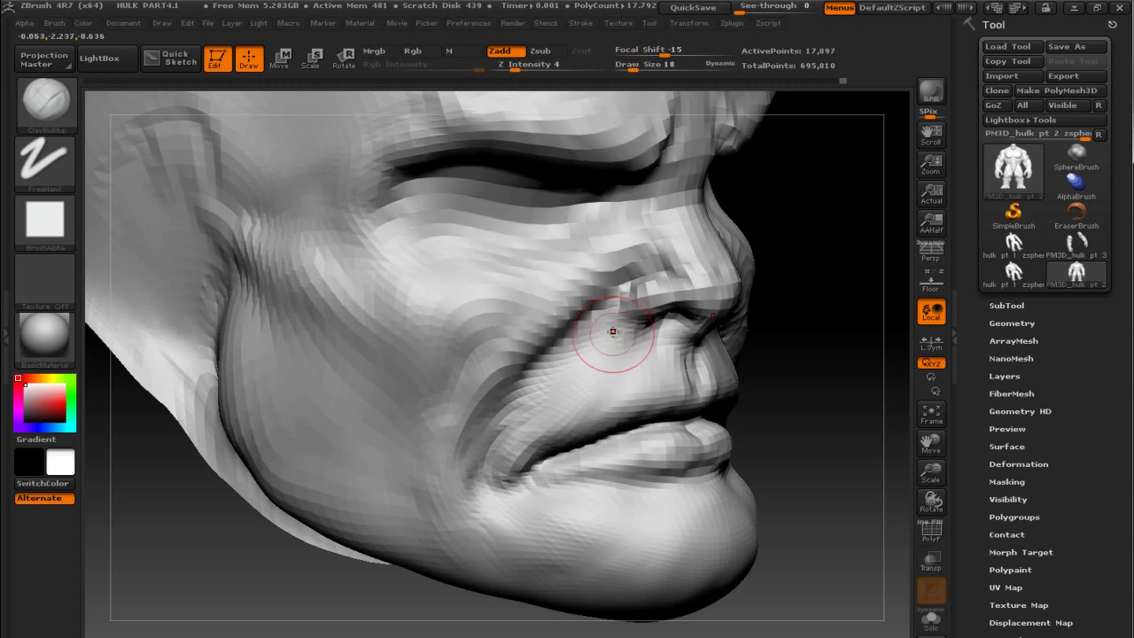
Switch to the Standard brush at size 10 and deepen the crease around the nostril.
{"action": "key", "text": "b"}
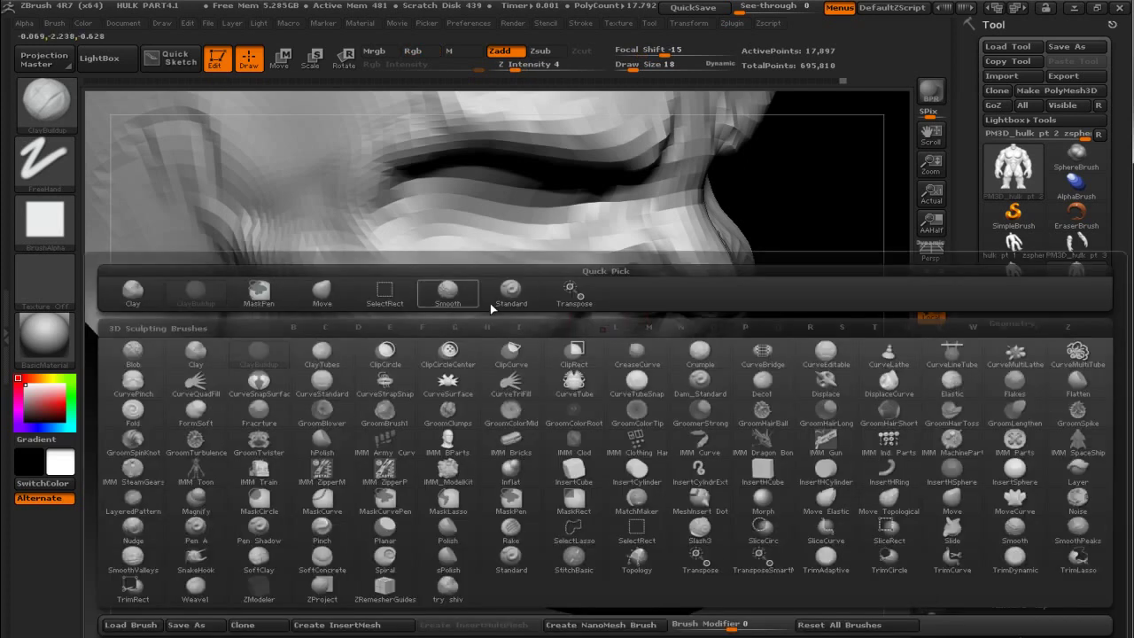
{"action": "left_click", "coordinate": [509, 299]}
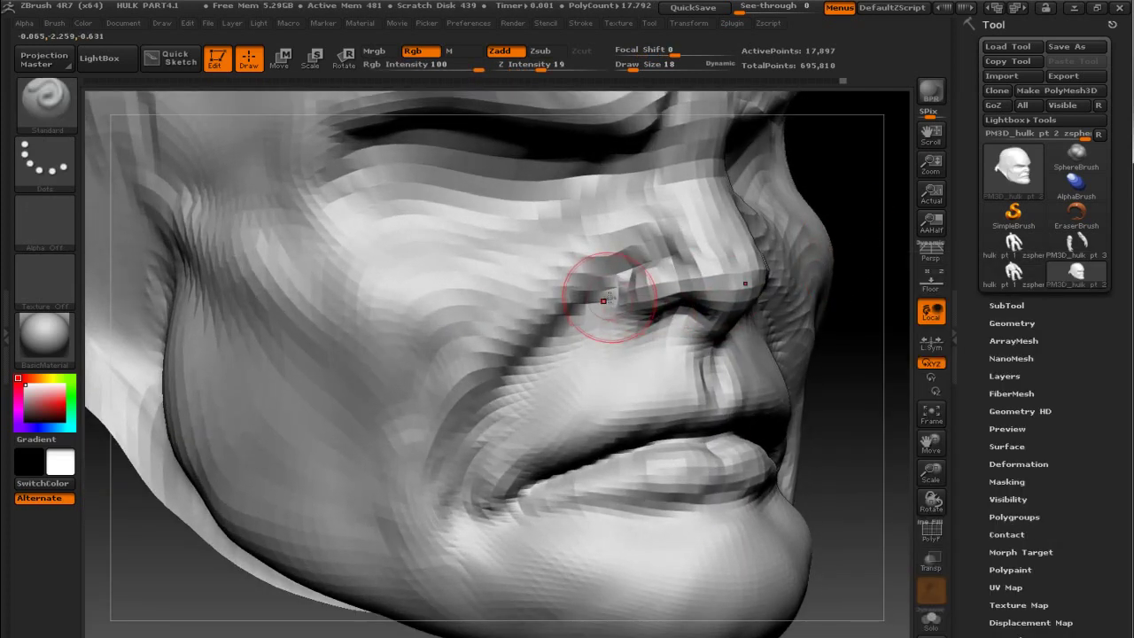
{"action": "key", "text": "bracketleft"}
{"action": "key", "text": "bracketleft"}
{"action": "left_click_drag", "start_coordinate": [616, 283], "coordinate": [617, 304]}
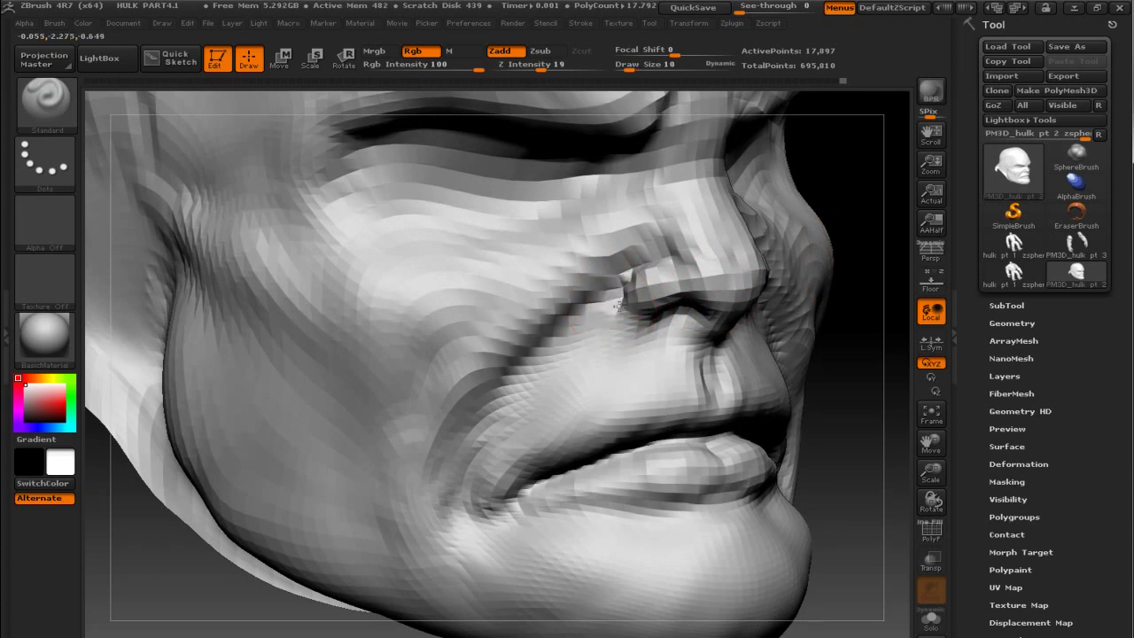
{"action": "left_click_drag", "start_coordinate": [893, 252], "coordinate": [866, 262]}
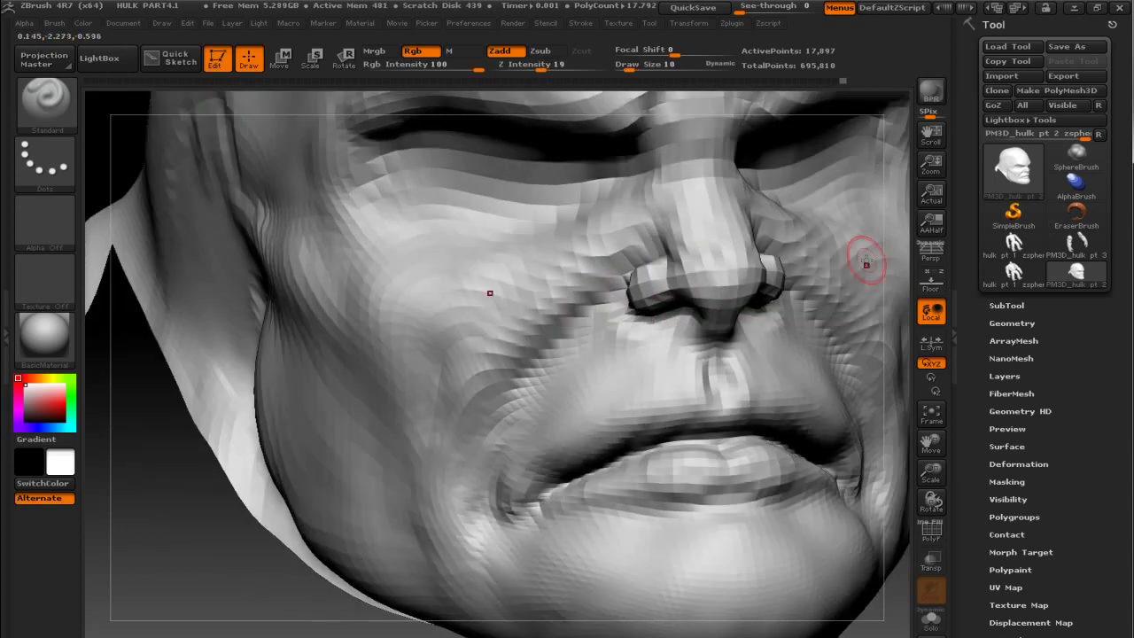
Compare the sculpt against the reference head figures in the slides.
{"action": "key", "text": "alt+Tab"}
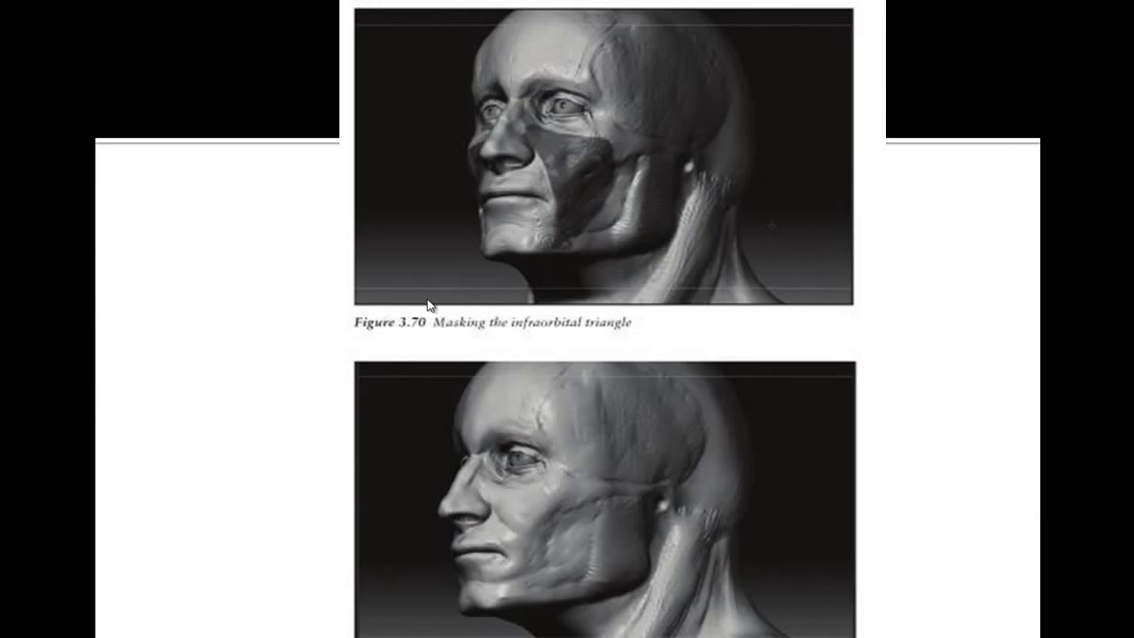
{"action": "key", "text": "alt+Tab"}
{"action": "key", "text": "alt+Tab"}
{"action": "key", "text": "alt+Tab"}
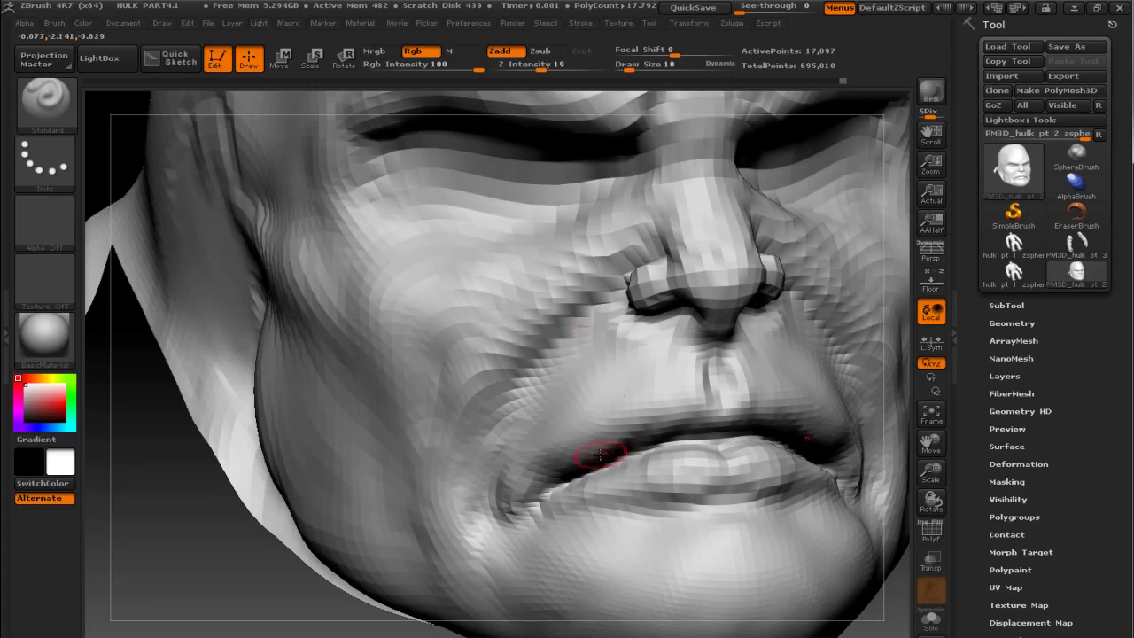
{"action": "key", "text": "alt+Tab"}
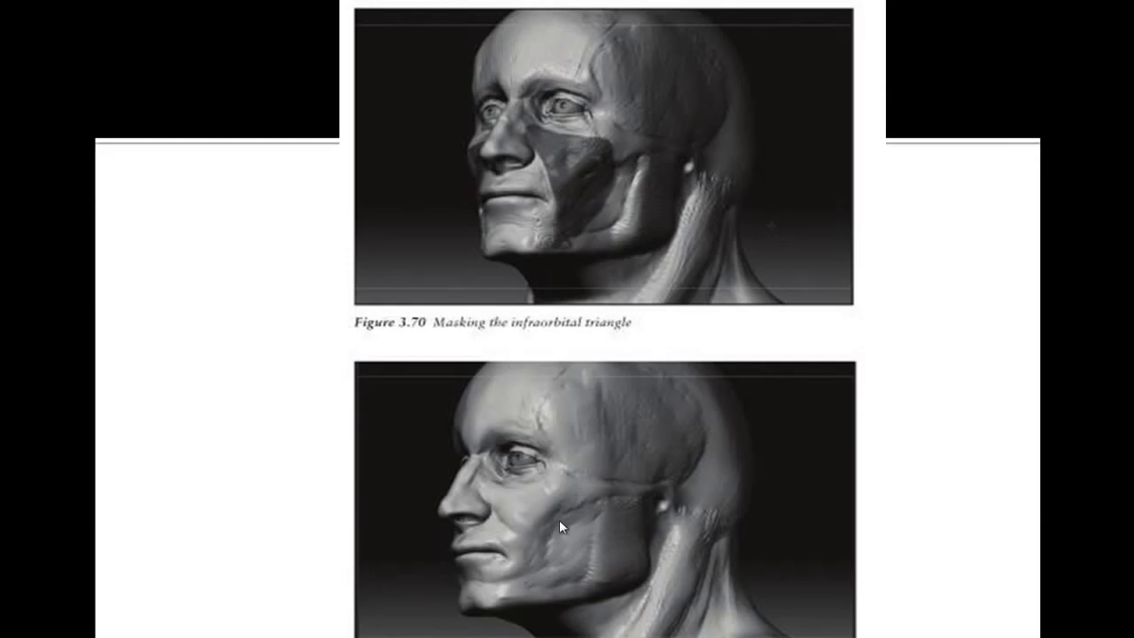
{"action": "key", "text": "alt+Tab"}
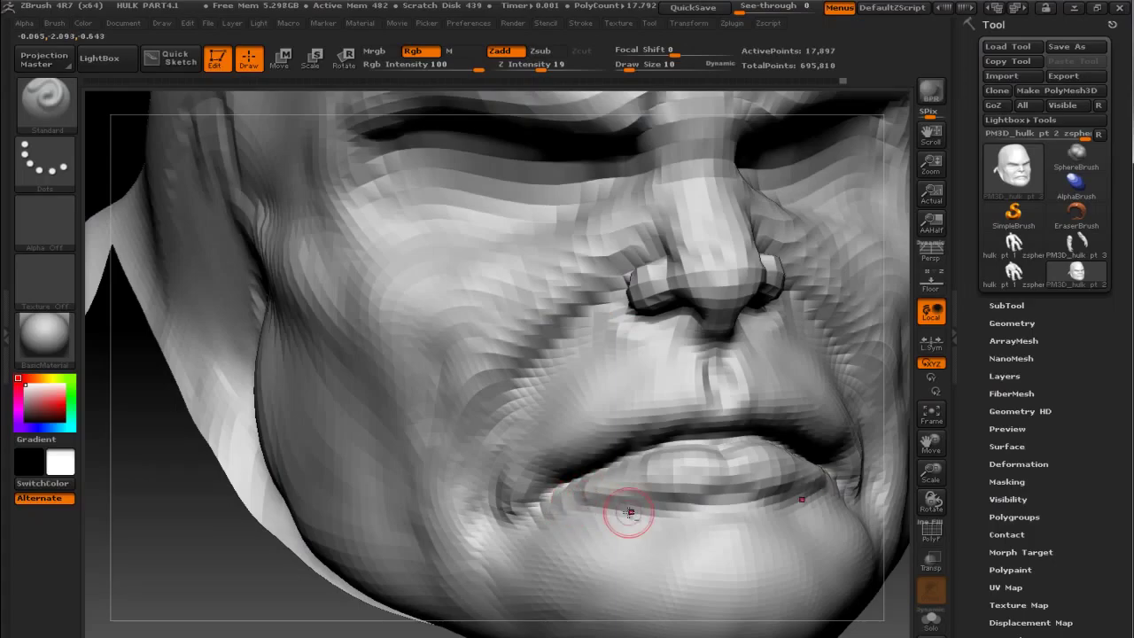
{"action": "key", "text": "alt+Tab"}
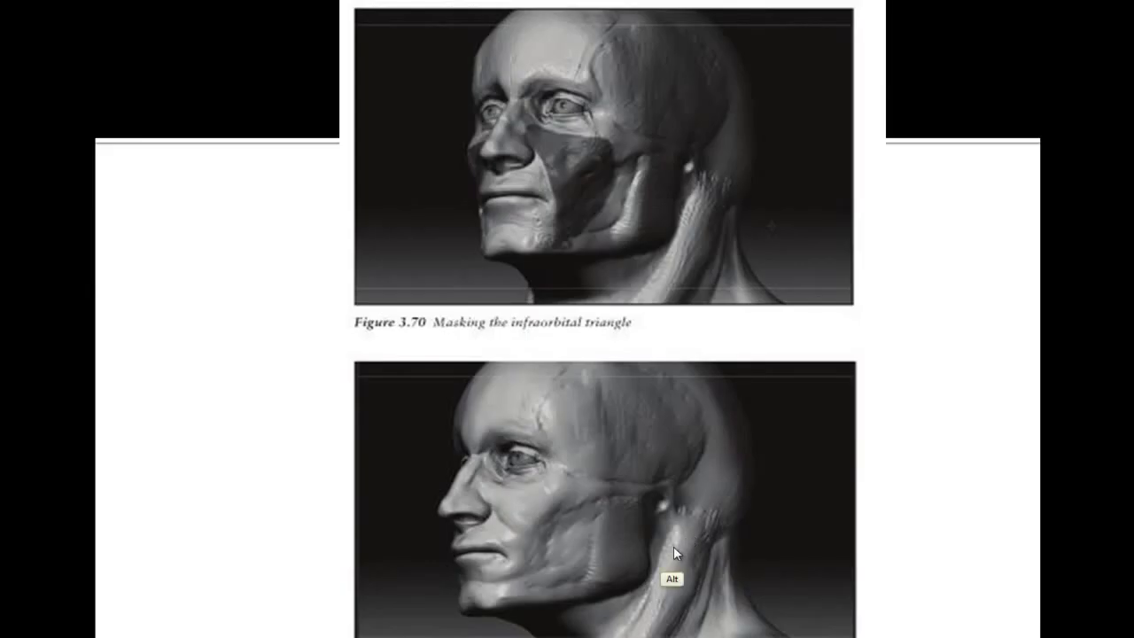
{"action": "key", "text": "alt+Tab"}
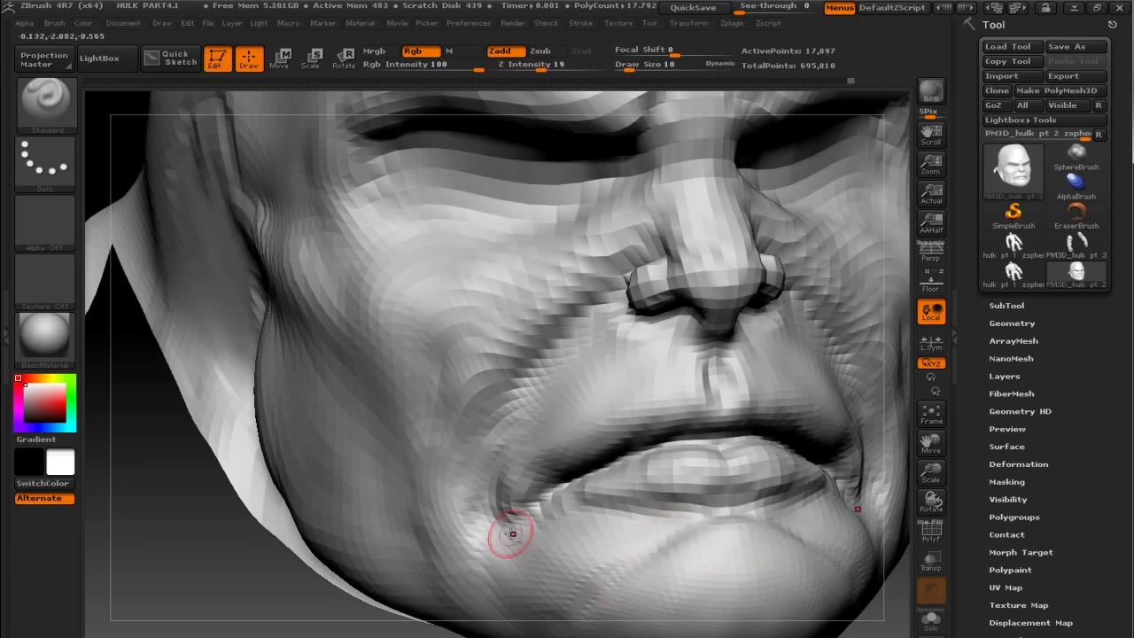
{"action": "key", "text": "alt+Tab"}
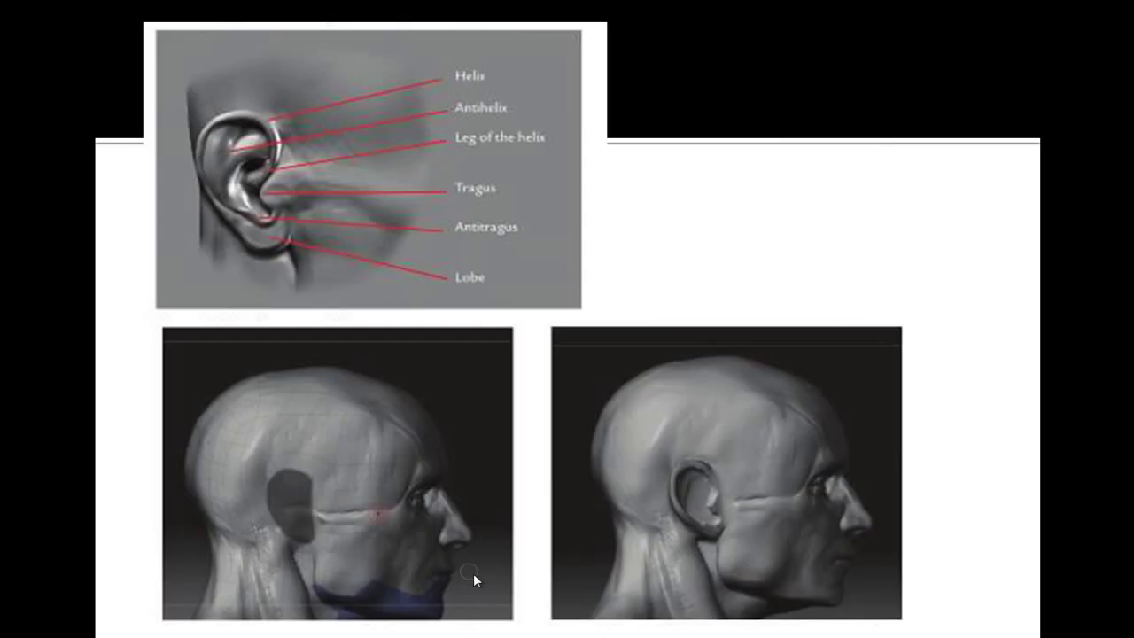
{"action": "key", "text": "alt+Tab"}
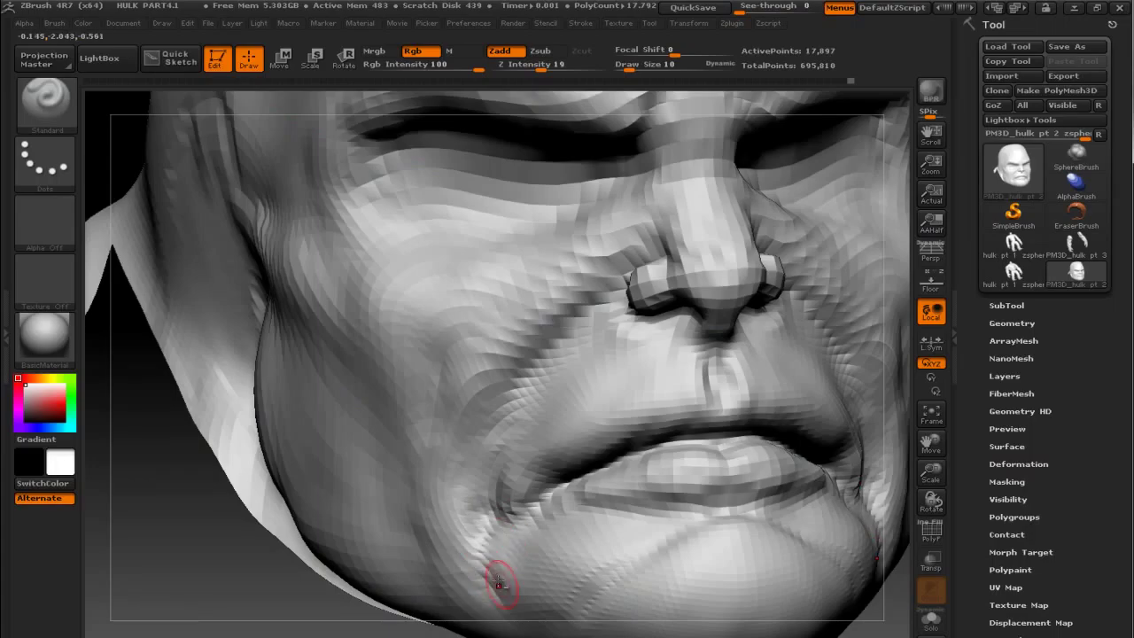
Carve and soften a crease on the left side of the chin, then view the head in profile.
{"action": "left_click_drag", "start_coordinate": [627, 539], "coordinate": [514, 586]}
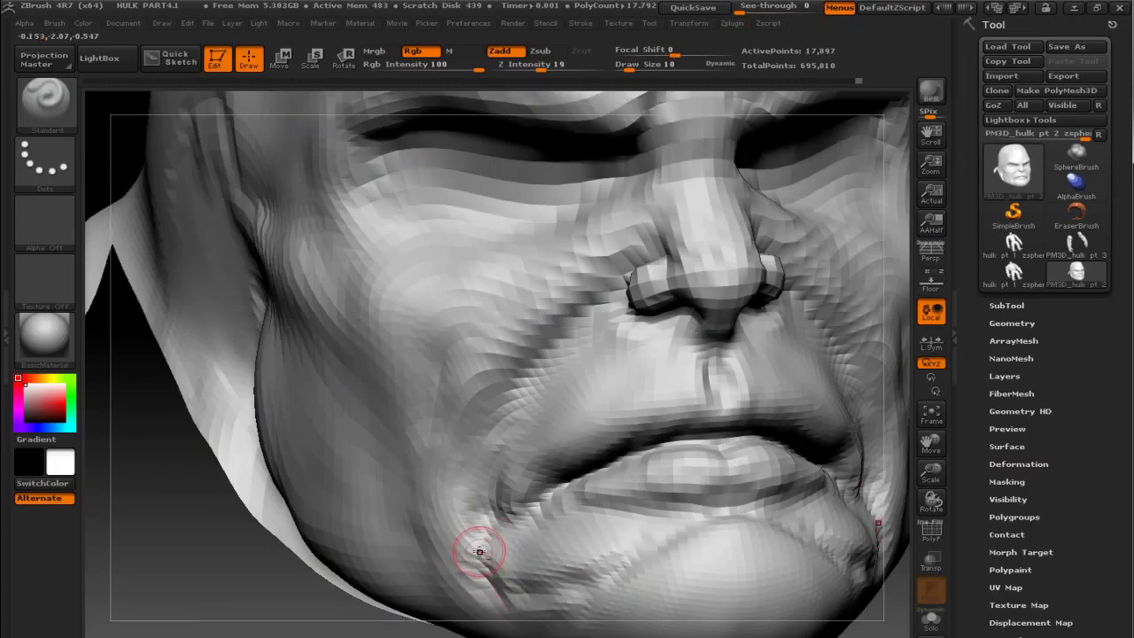
{"action": "left_click_drag", "start_coordinate": [479, 551], "coordinate": [486, 566], "text": "shift"}
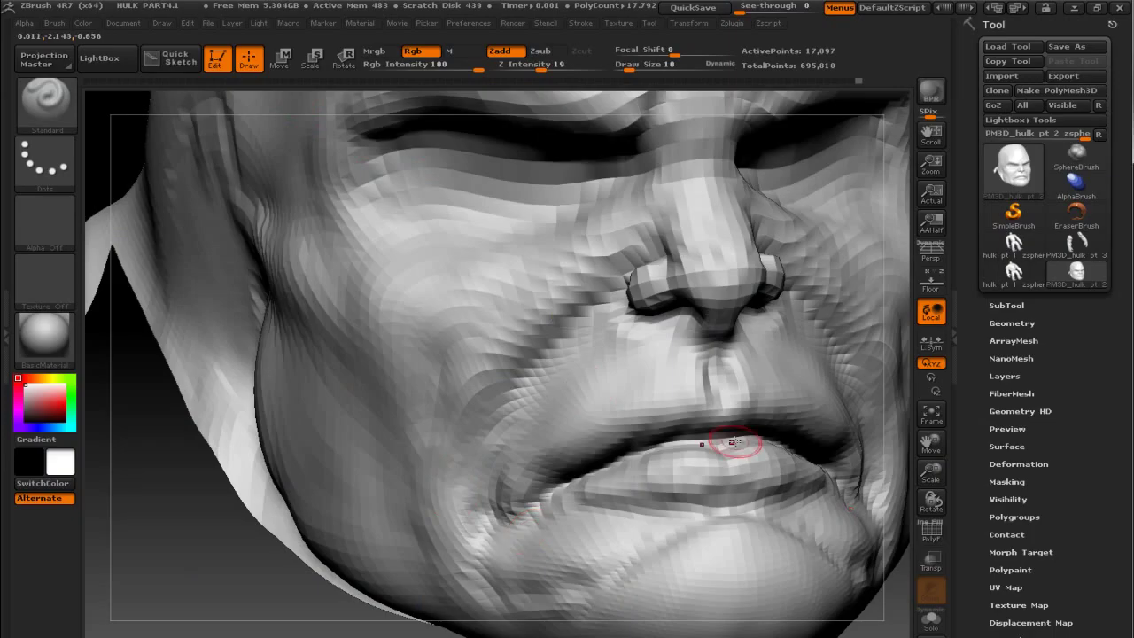
{"action": "key", "text": "f"}
{"action": "mouse_move", "coordinate": [771, 435]}
{"action": "left_mouse_down"}
{"action": "mouse_move", "coordinate": [855, 405]}
{"action": "mouse_move", "coordinate": [798, 322]}
{"action": "left_mouse_up"}
Build up the cheek and jaw masses with ClayBuildup and deepen the nasolabial fold.
{"action": "key", "text": "b"}
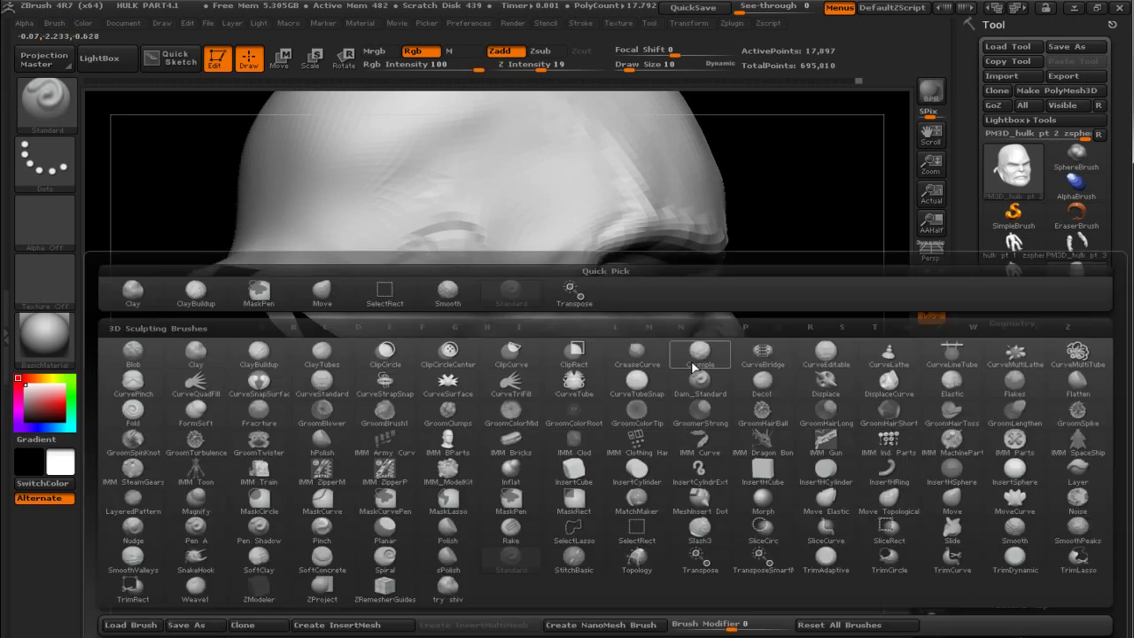
{"action": "left_click", "coordinate": [213, 294]}
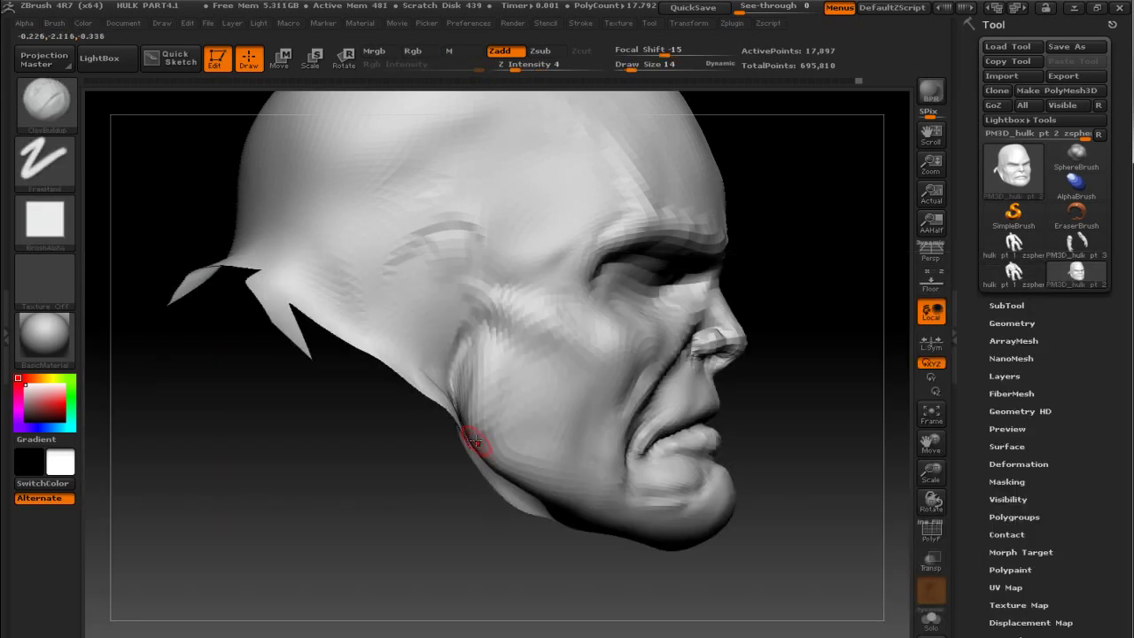
{"action": "mouse_move", "coordinate": [511, 426]}
{"action": "left_mouse_down"}
{"action": "mouse_move", "coordinate": [514, 415]}
{"action": "mouse_move", "coordinate": [554, 456]}
{"action": "mouse_move", "coordinate": [532, 430]}
{"action": "left_mouse_up"}
{"action": "mouse_move", "coordinate": [496, 355]}
{"action": "left_mouse_down"}
{"action": "mouse_move", "coordinate": [543, 431]}
{"action": "mouse_move", "coordinate": [544, 405]}
{"action": "left_mouse_up"}
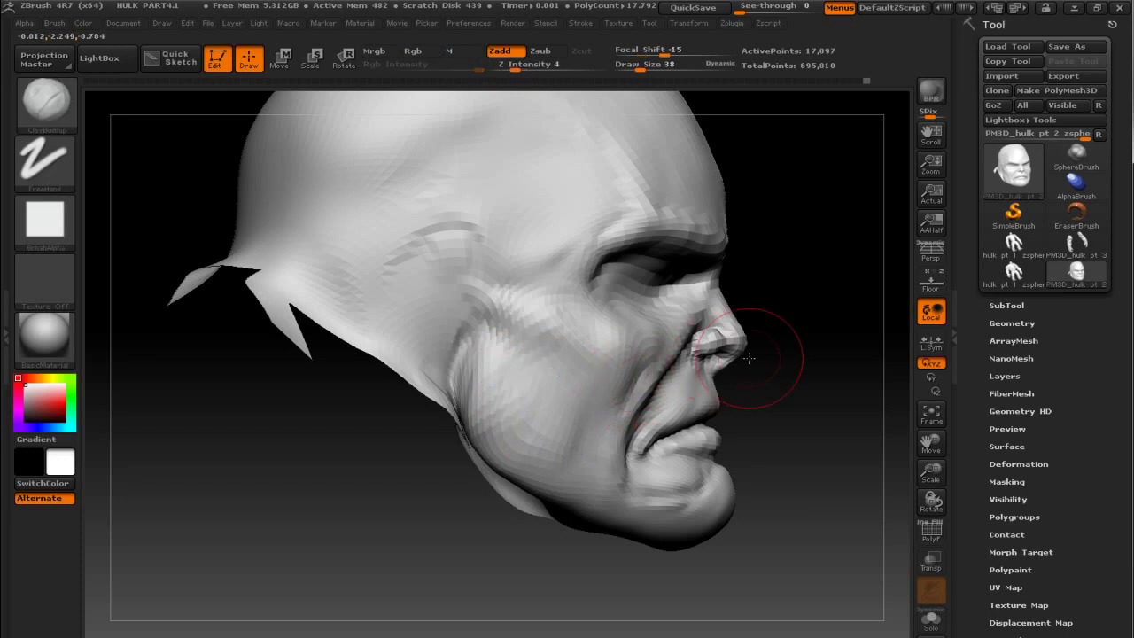
{"action": "left_click_drag", "start_coordinate": [623, 343], "coordinate": [628, 333]}
Smooth the cheeks at brush size 26 from front and three-quarter views, checking the reference.
{"action": "key", "text": "bracketleft"}
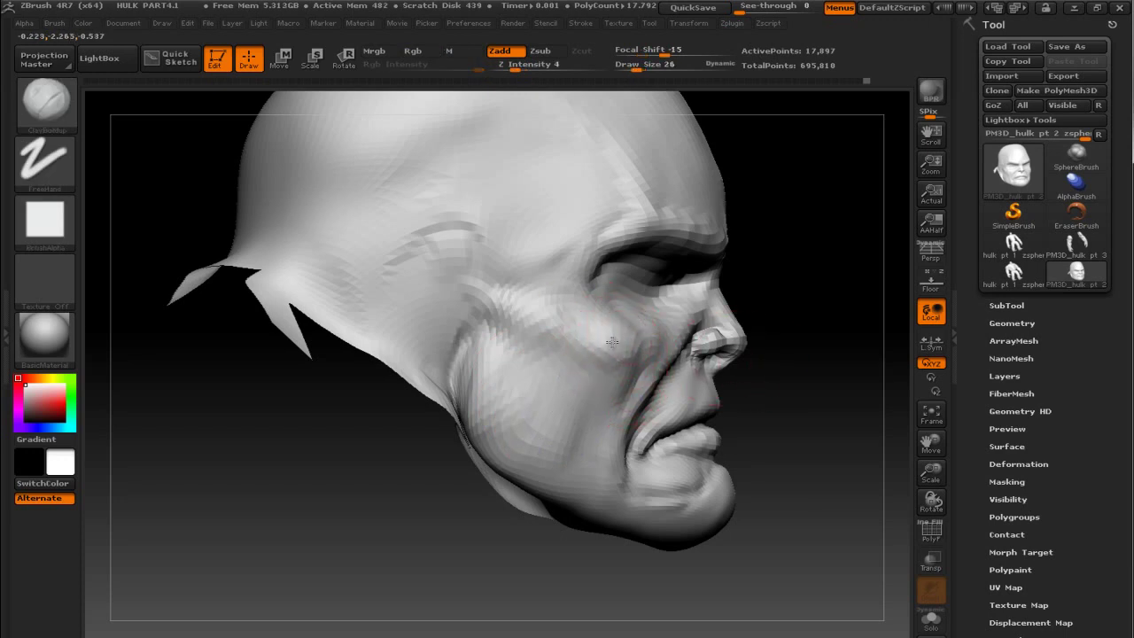
{"action": "left_click_drag", "start_coordinate": [813, 319], "coordinate": [725, 337]}
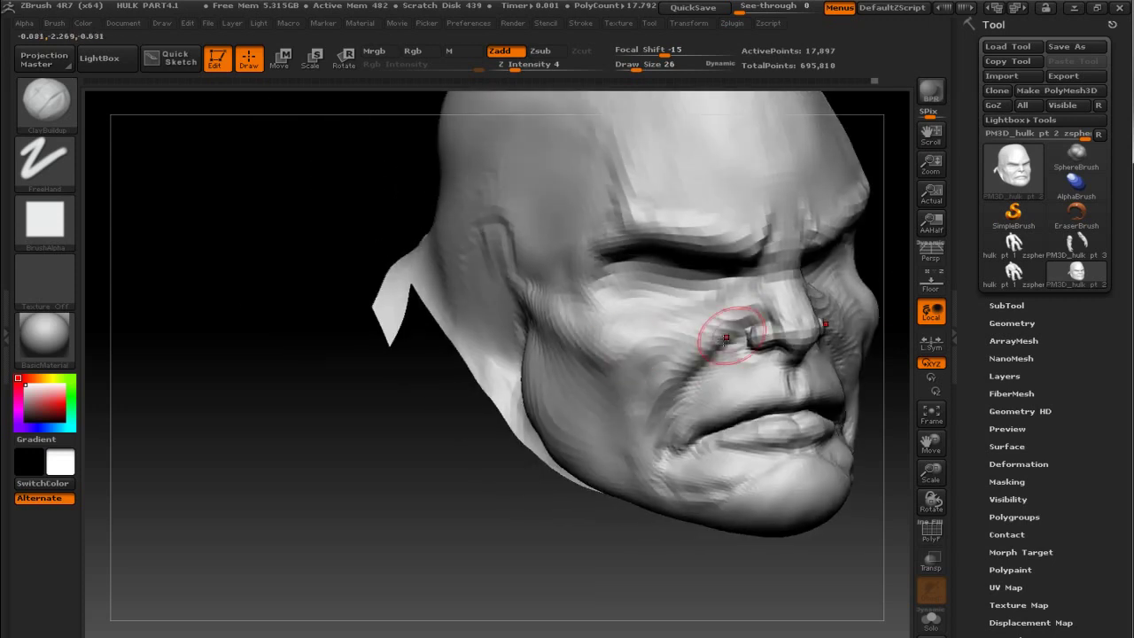
{"action": "left_click_drag", "start_coordinate": [394, 305], "coordinate": [501, 293]}
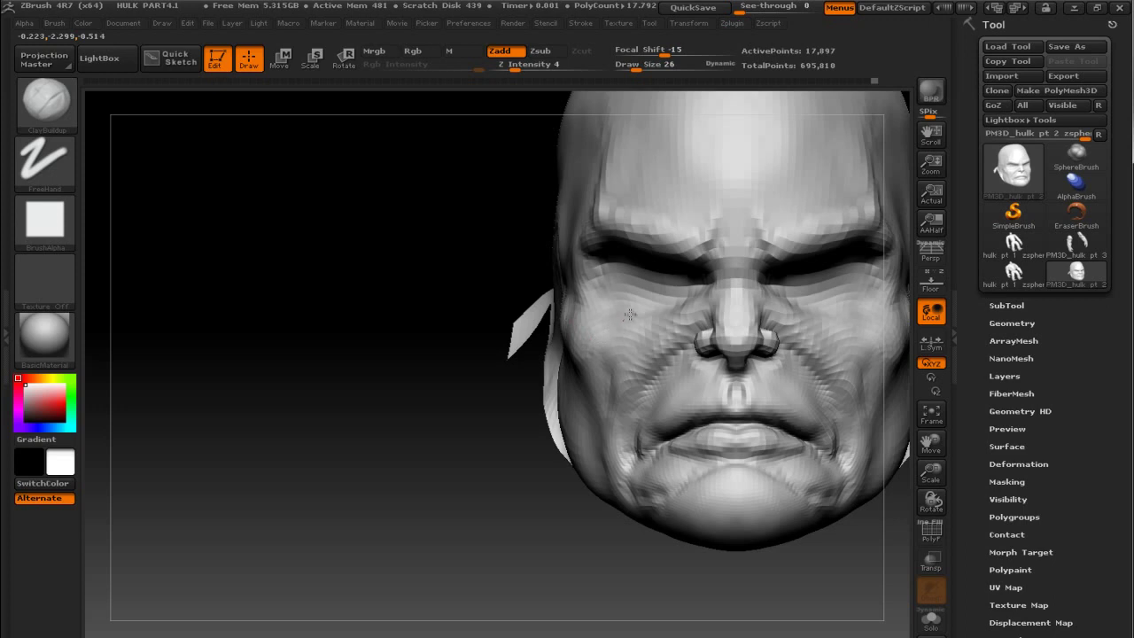
{"action": "key", "text": "shift"}
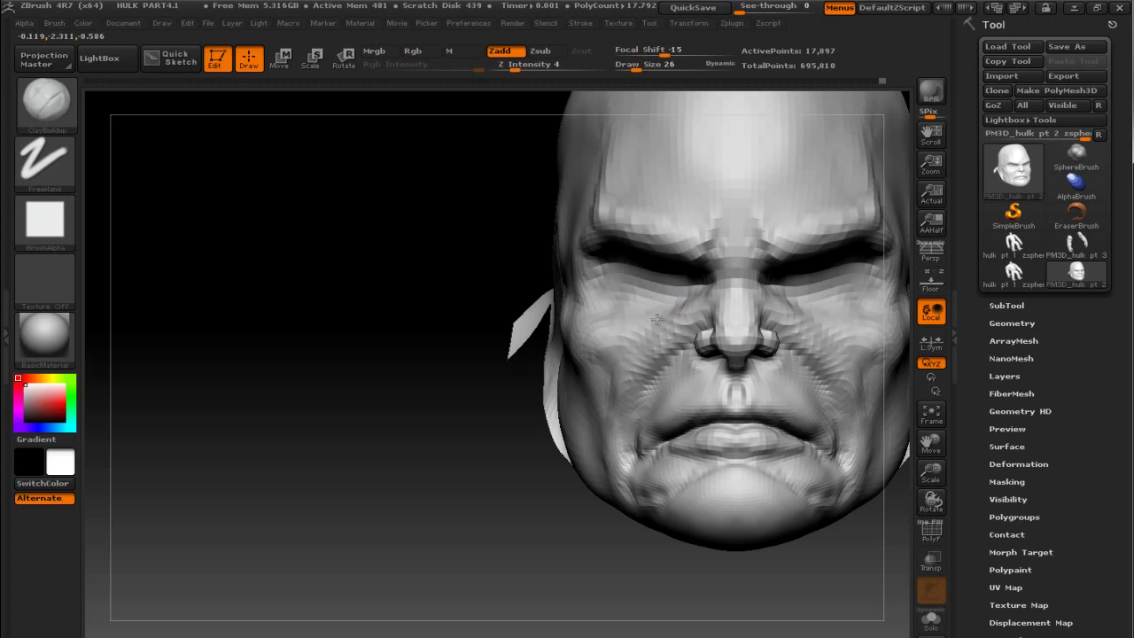
{"action": "left_click_drag", "start_coordinate": [425, 265], "coordinate": [582, 292]}
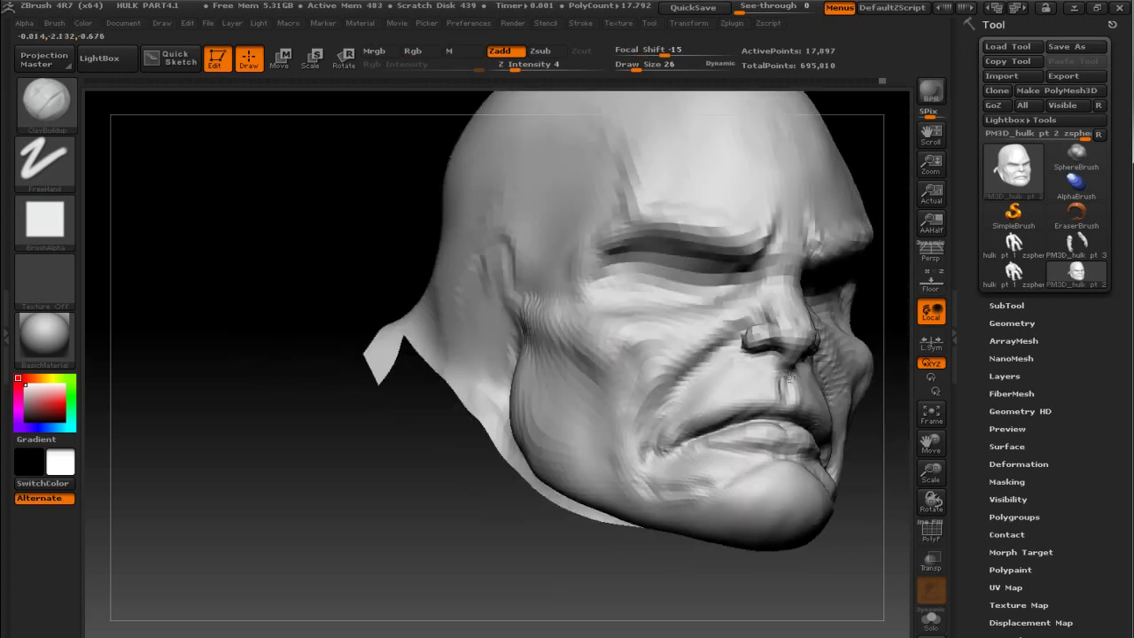
{"action": "left_click_drag", "start_coordinate": [493, 324], "coordinate": [331, 264], "text": "shift"}
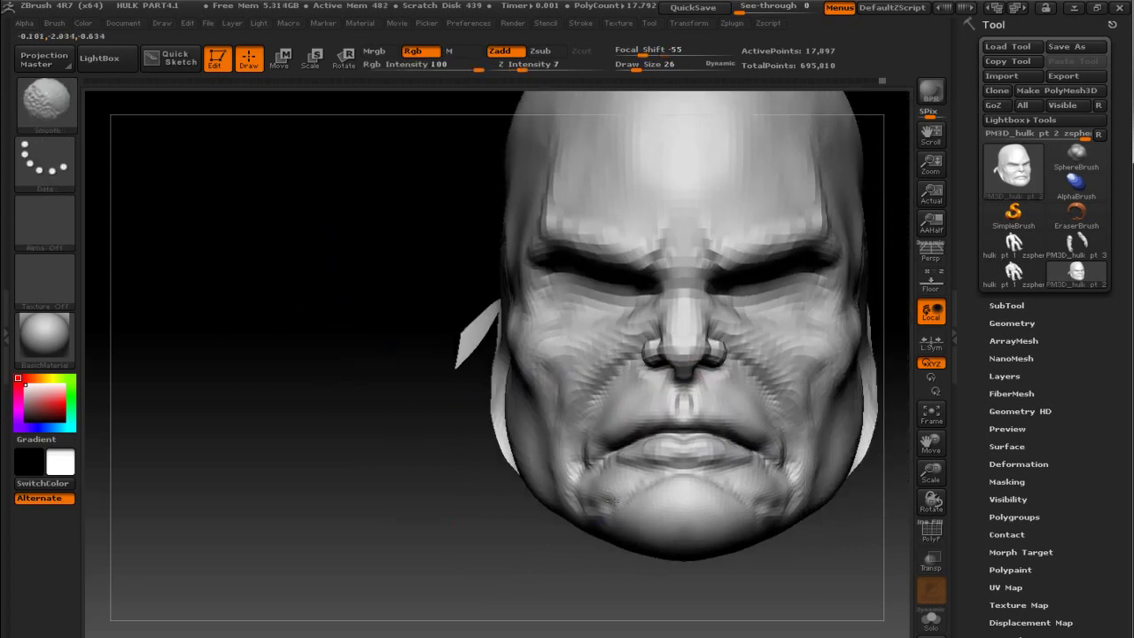
{"action": "key", "text": "alt+Tab"}
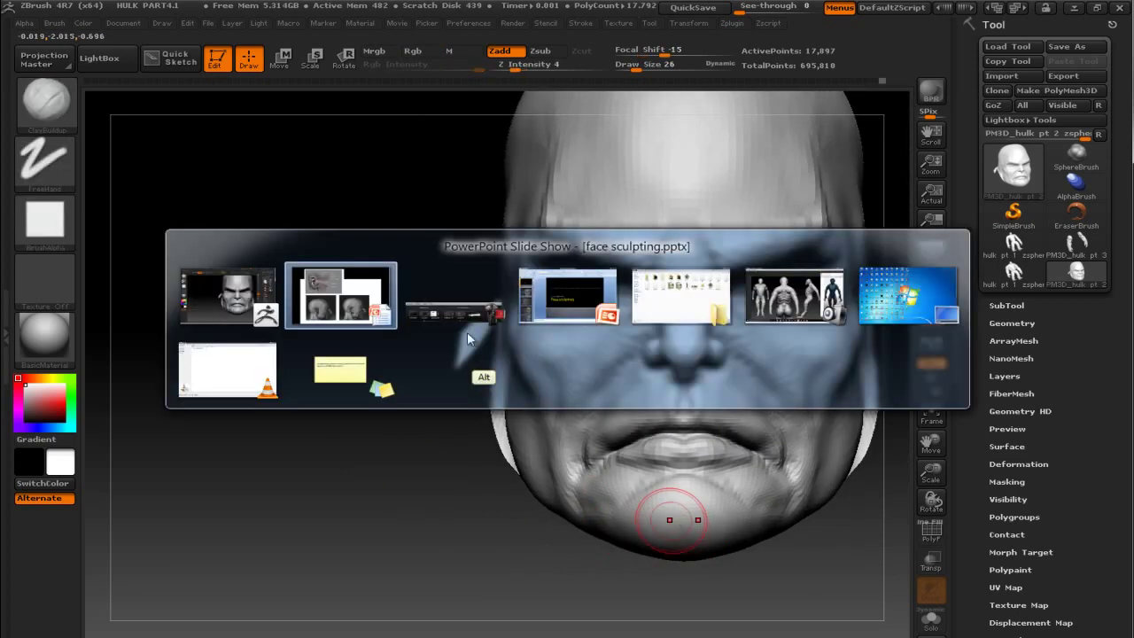
{"action": "key", "text": "alt+Tab"}
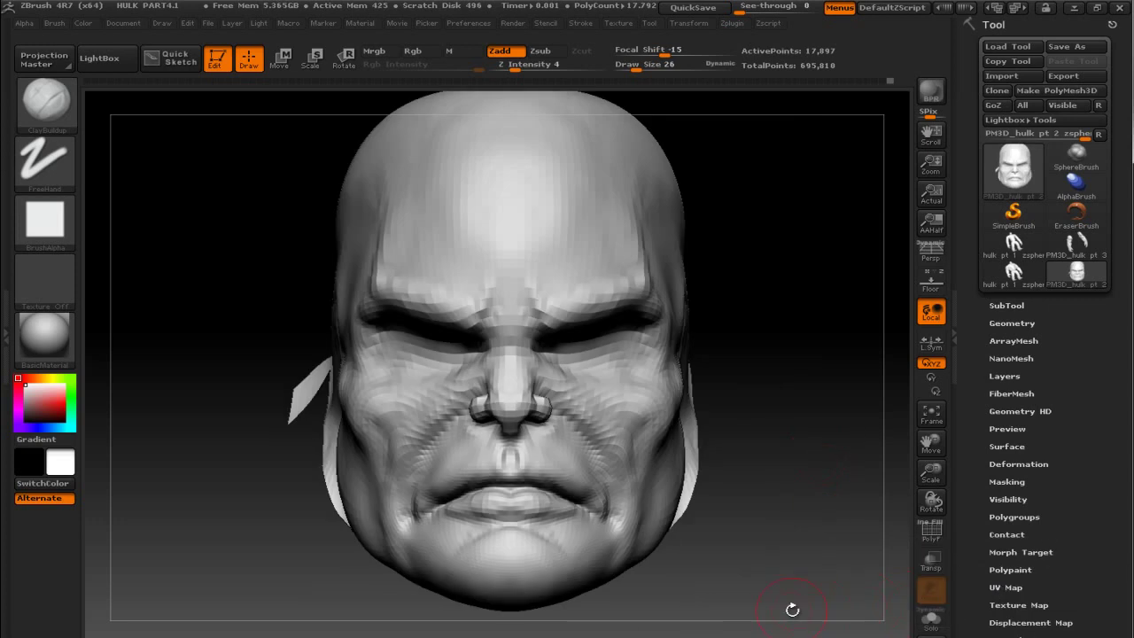